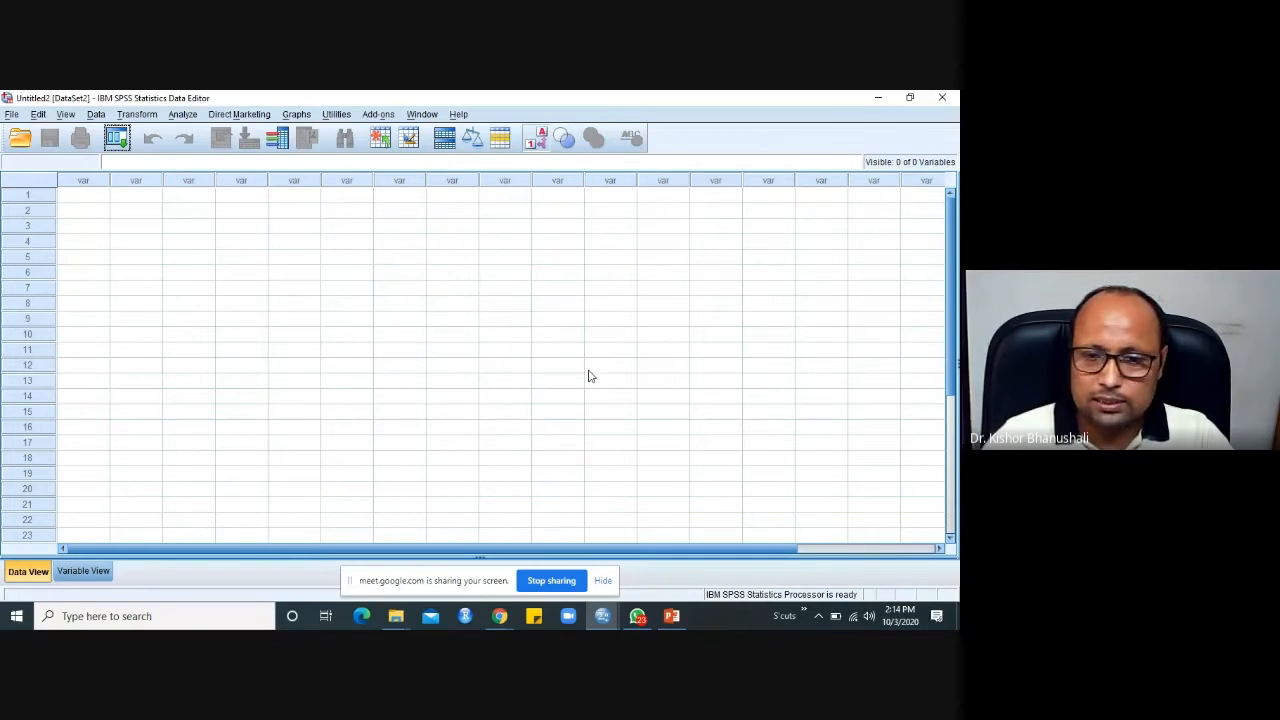
Compare the empty dataset's Data View and Variable View, finishing in Variable View.
click(90, 571)
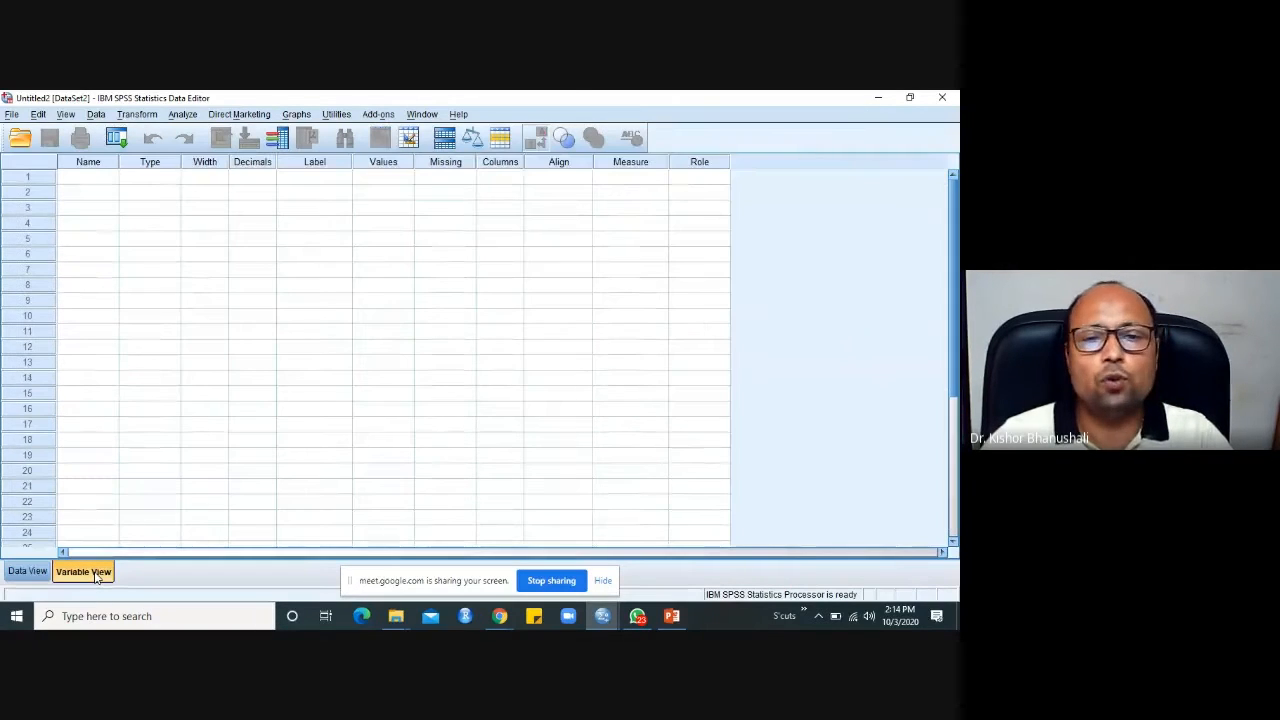
click(45, 573)
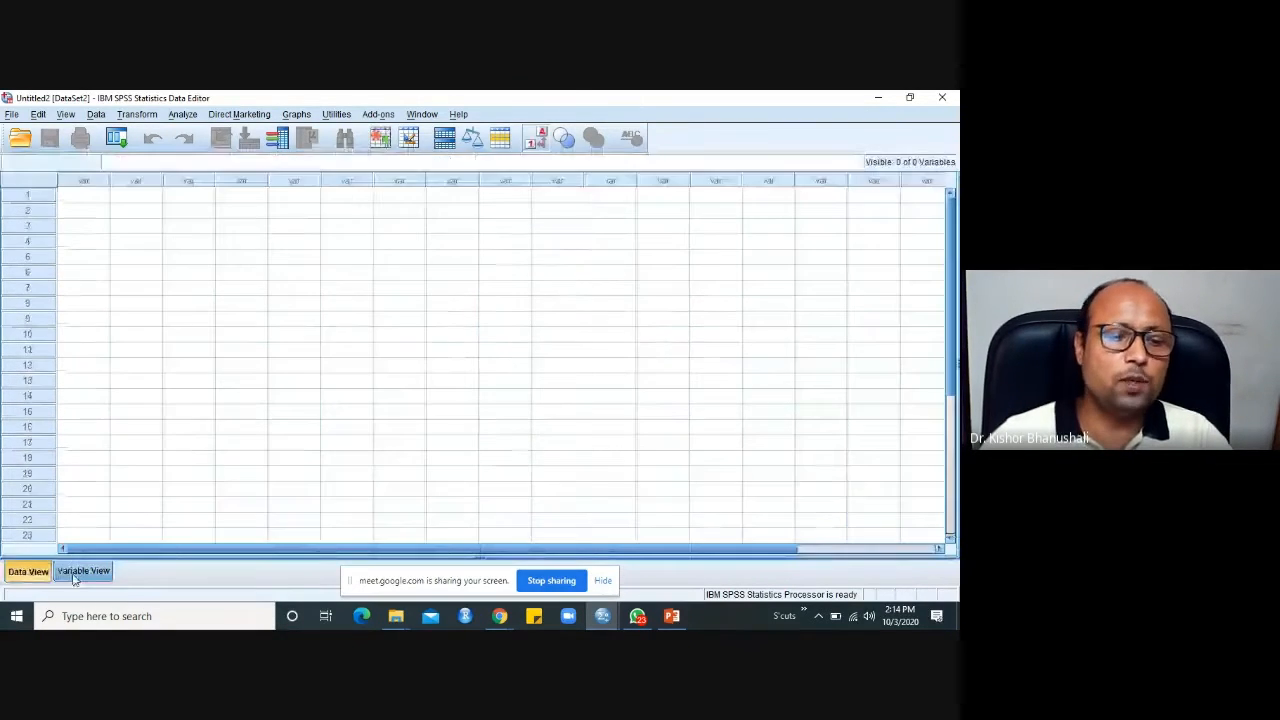
click(62, 573)
click(47, 573)
click(66, 576)
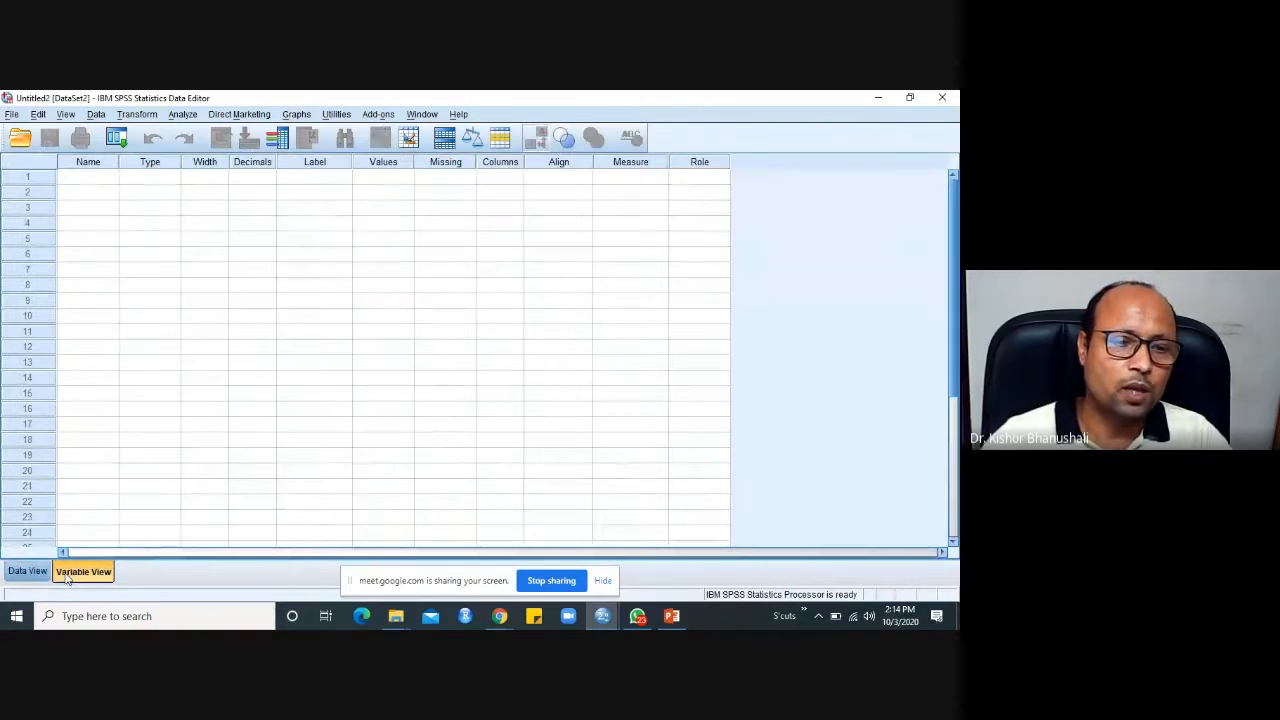
click(28, 574)
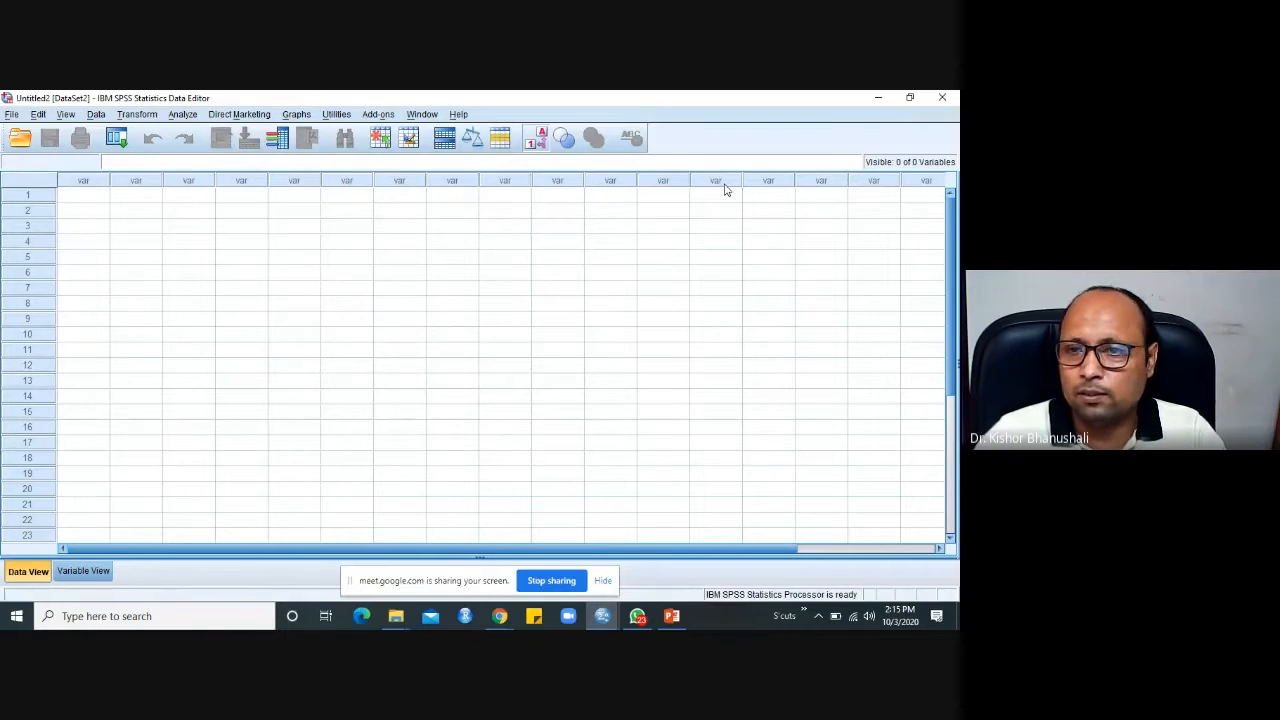
click(84, 571)
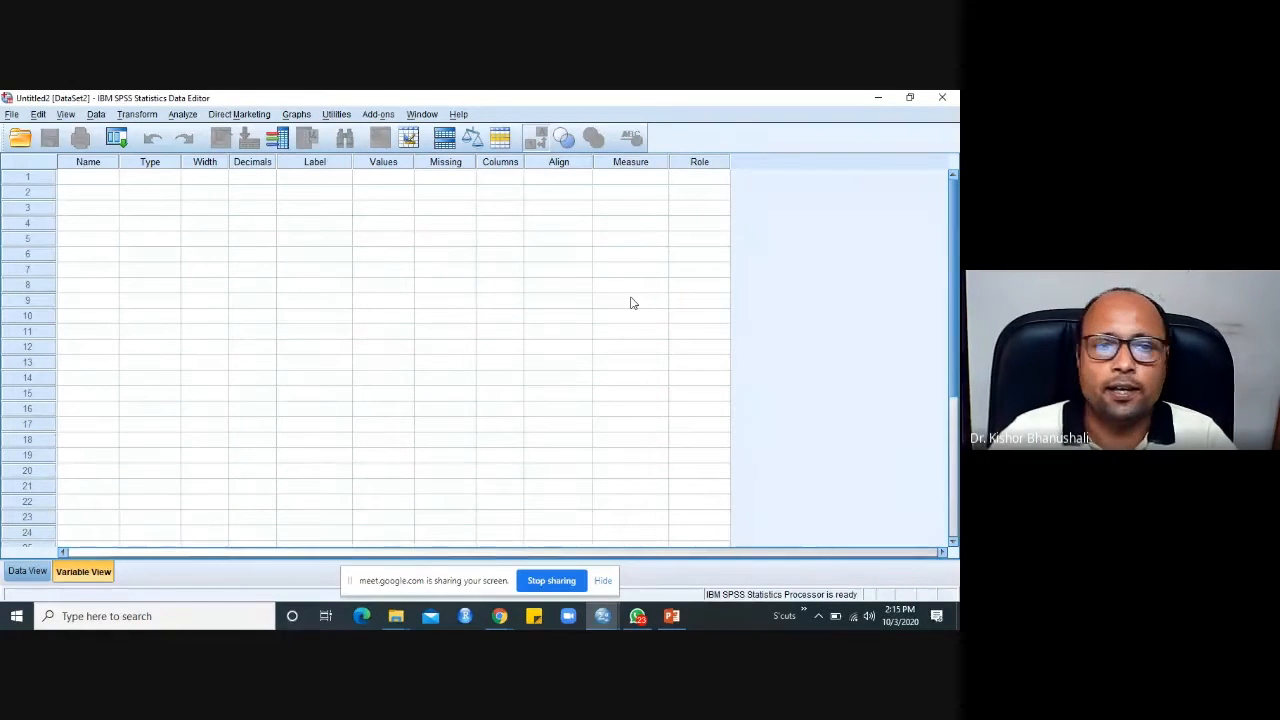
Try to name the first variable "Sr No", with a space between the words.
click(106, 180)
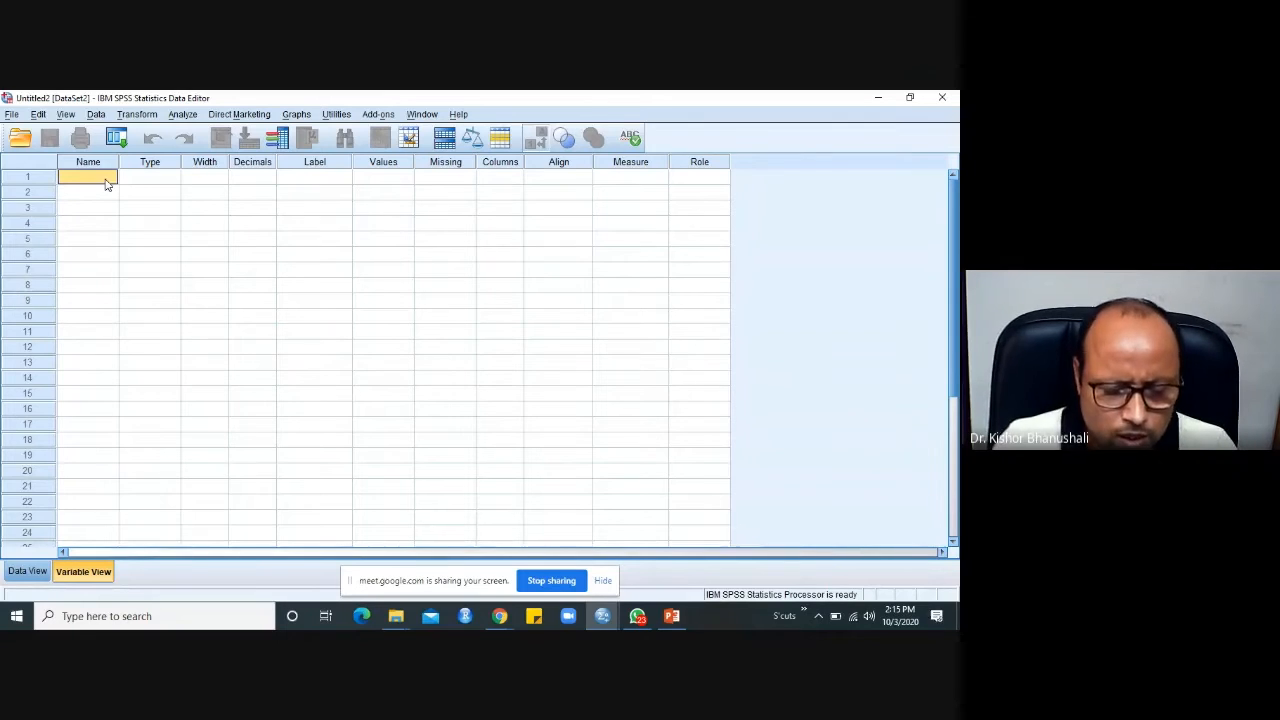
text(Sr)
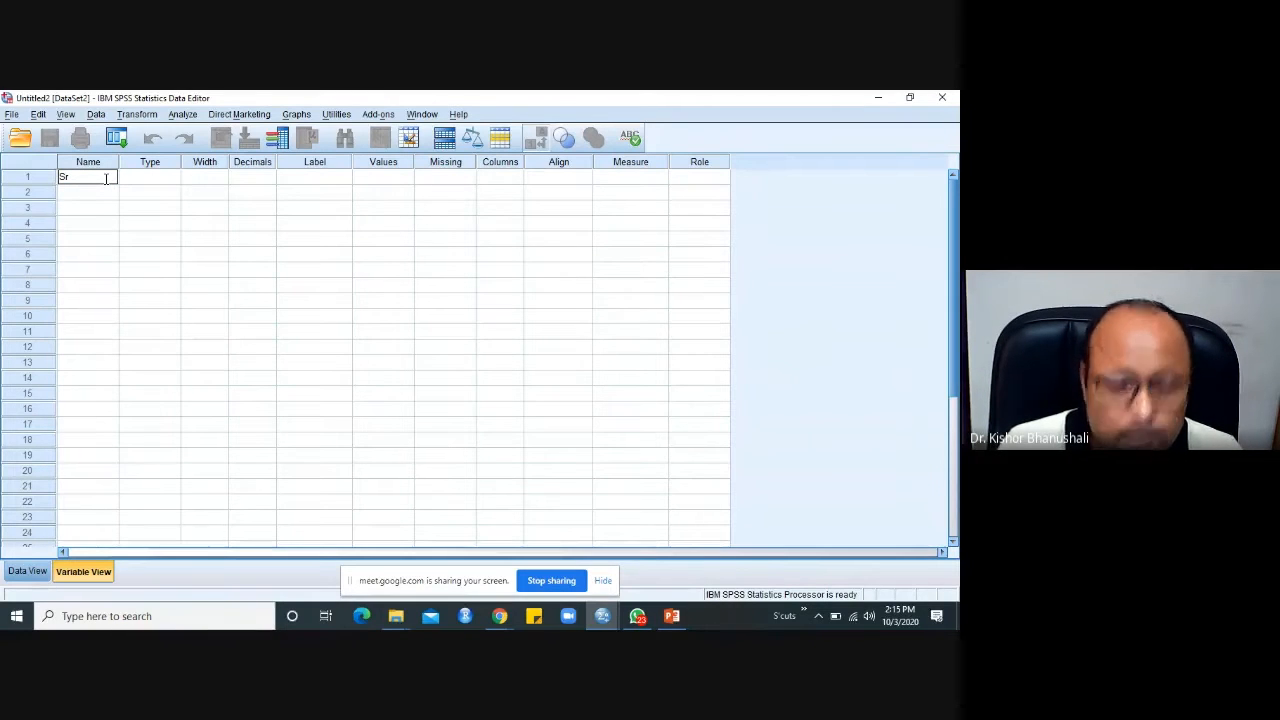
text( n)
key(BackSpace)
text(NO)
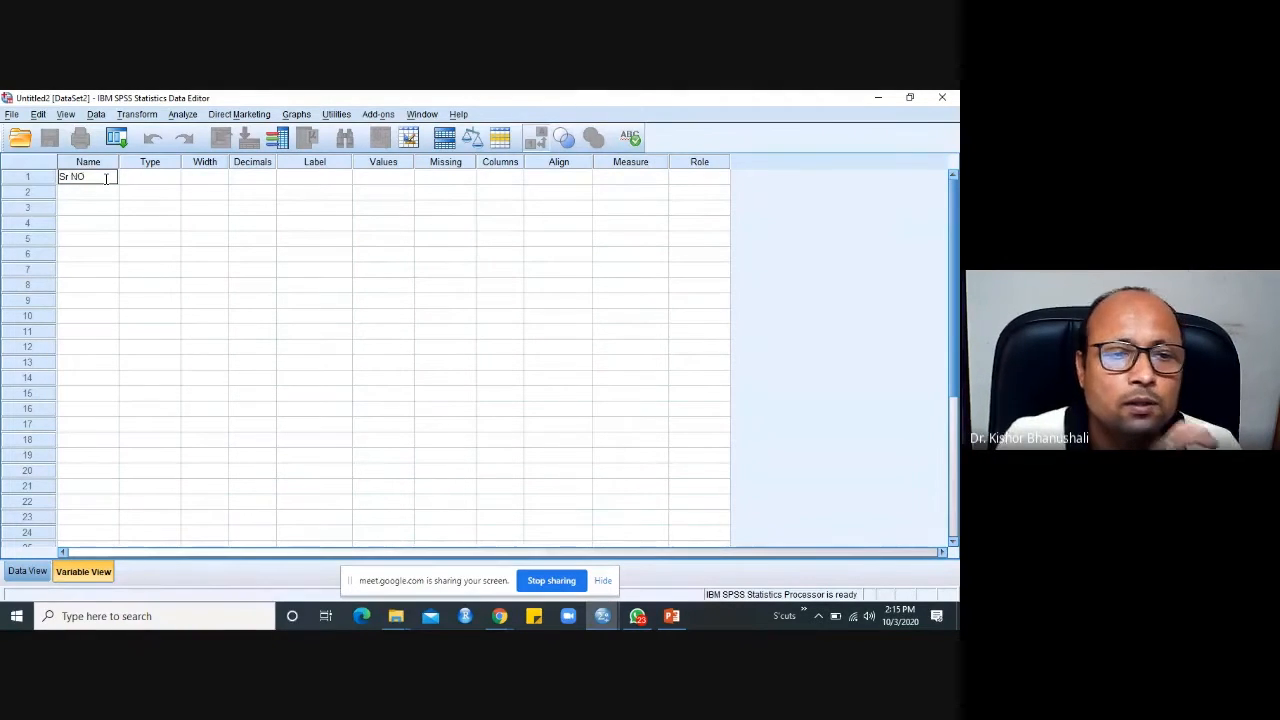
key(BackSpace)
text(o)
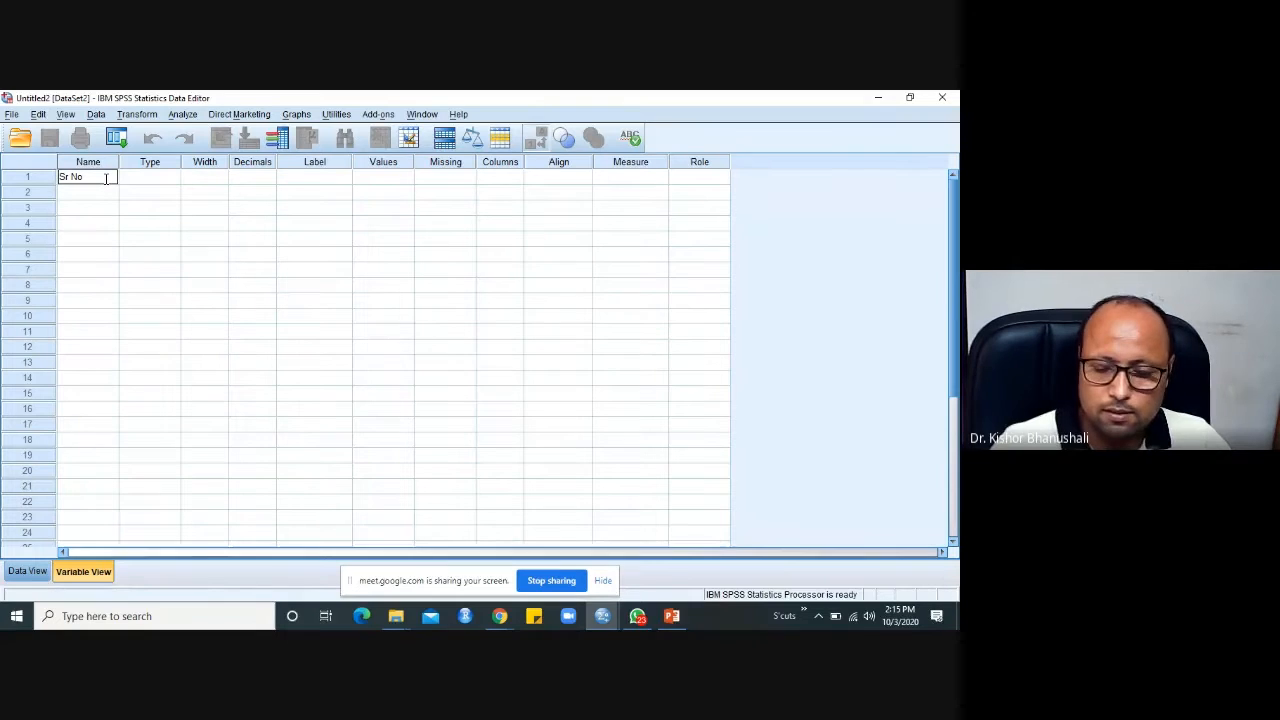
click(107, 187)
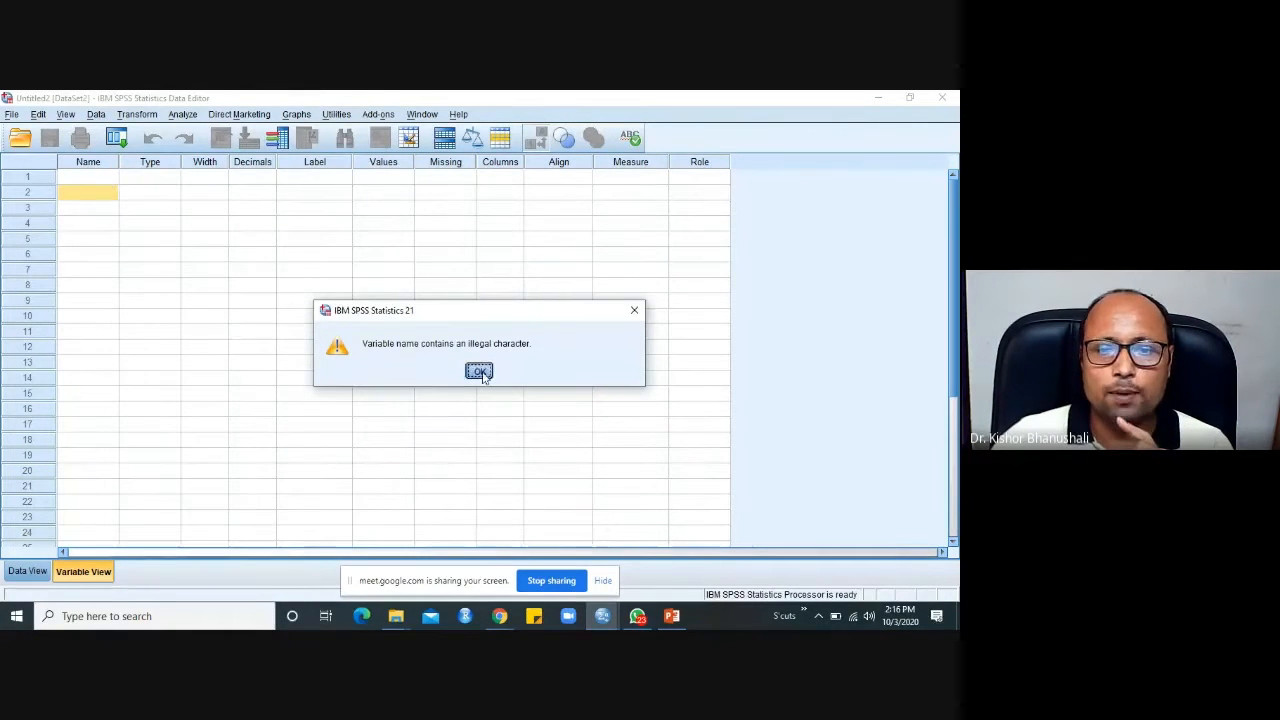
click(479, 372)
Define the first variable with the name sr_no.
click(91, 178)
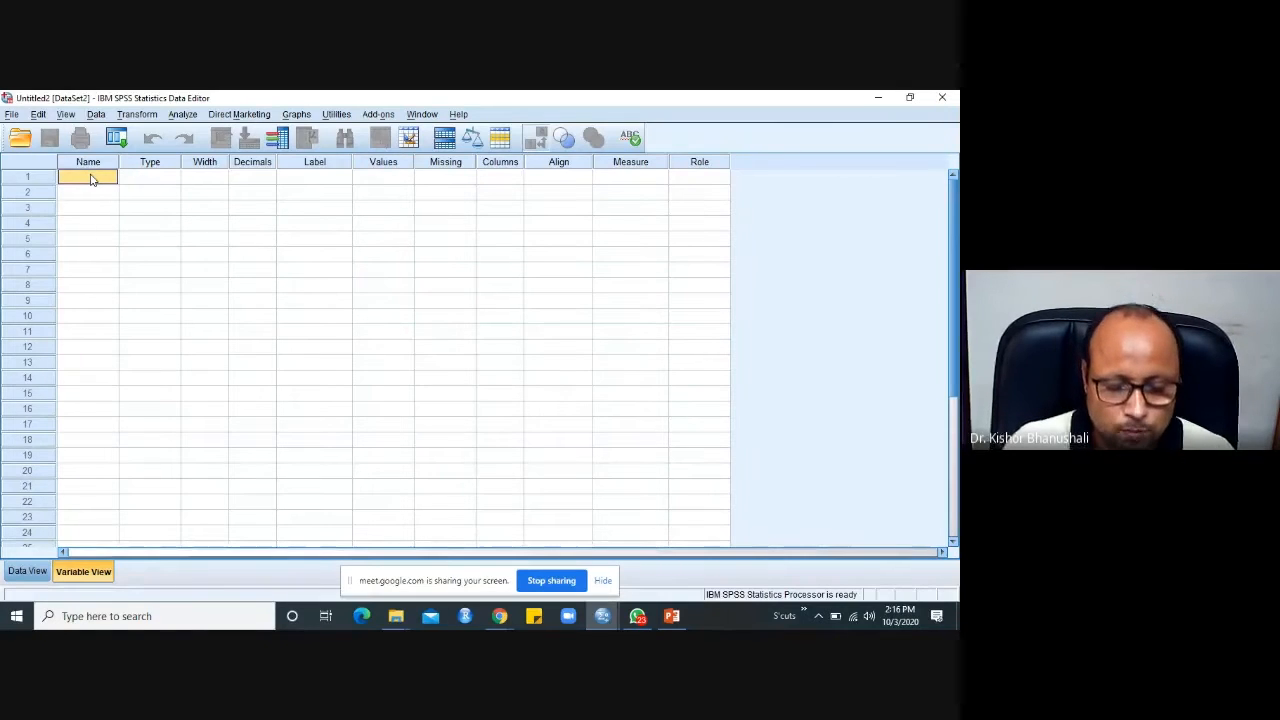
text(smo)
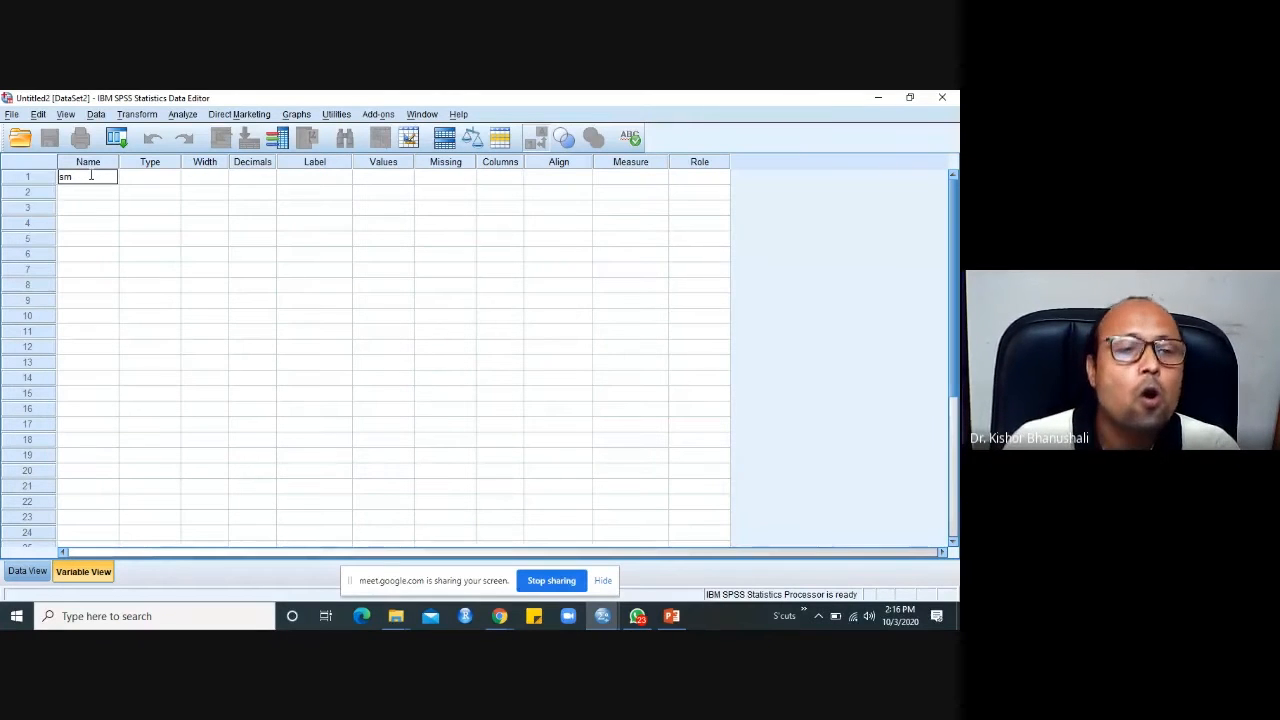
key(BackSpace)
text(r_)
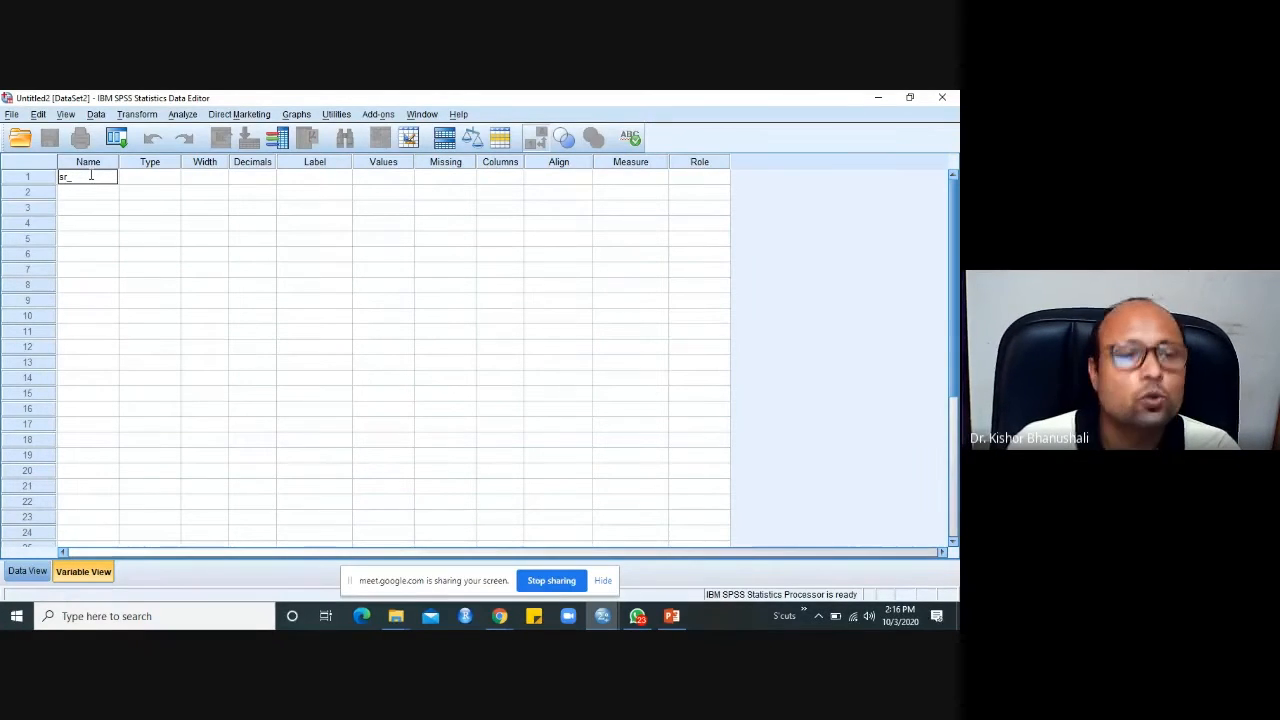
text(no)
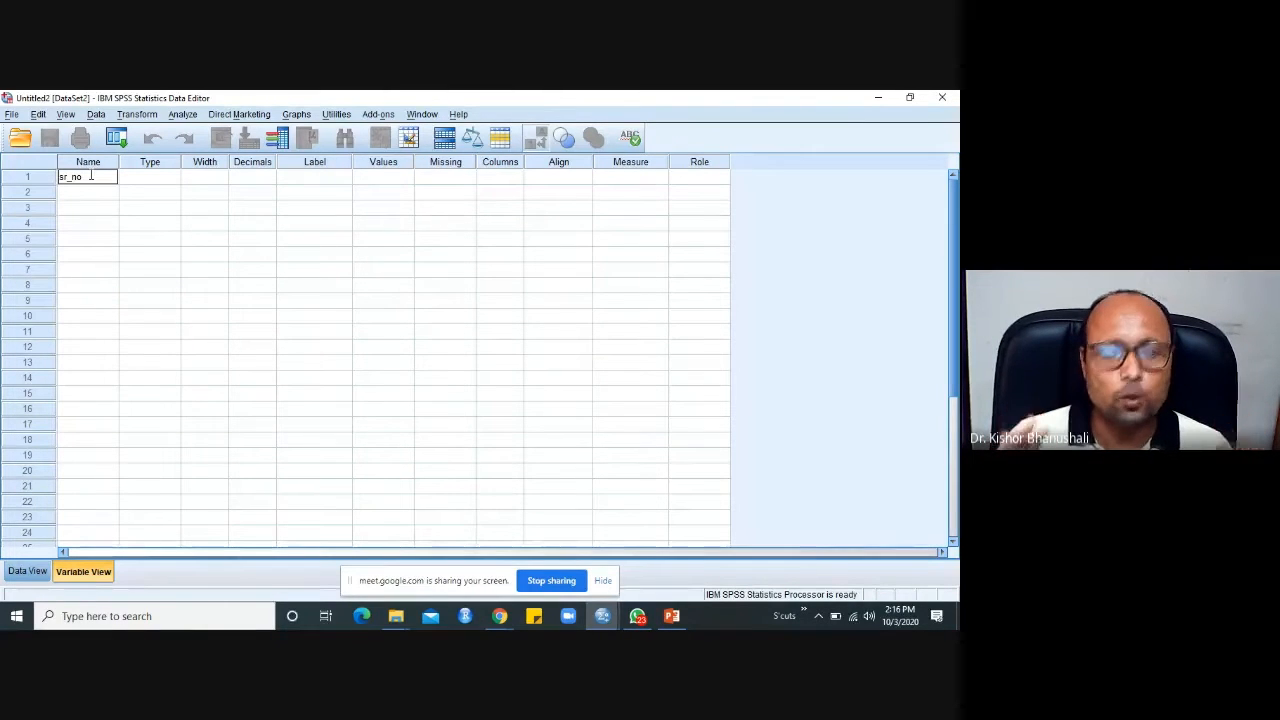
key(Return)
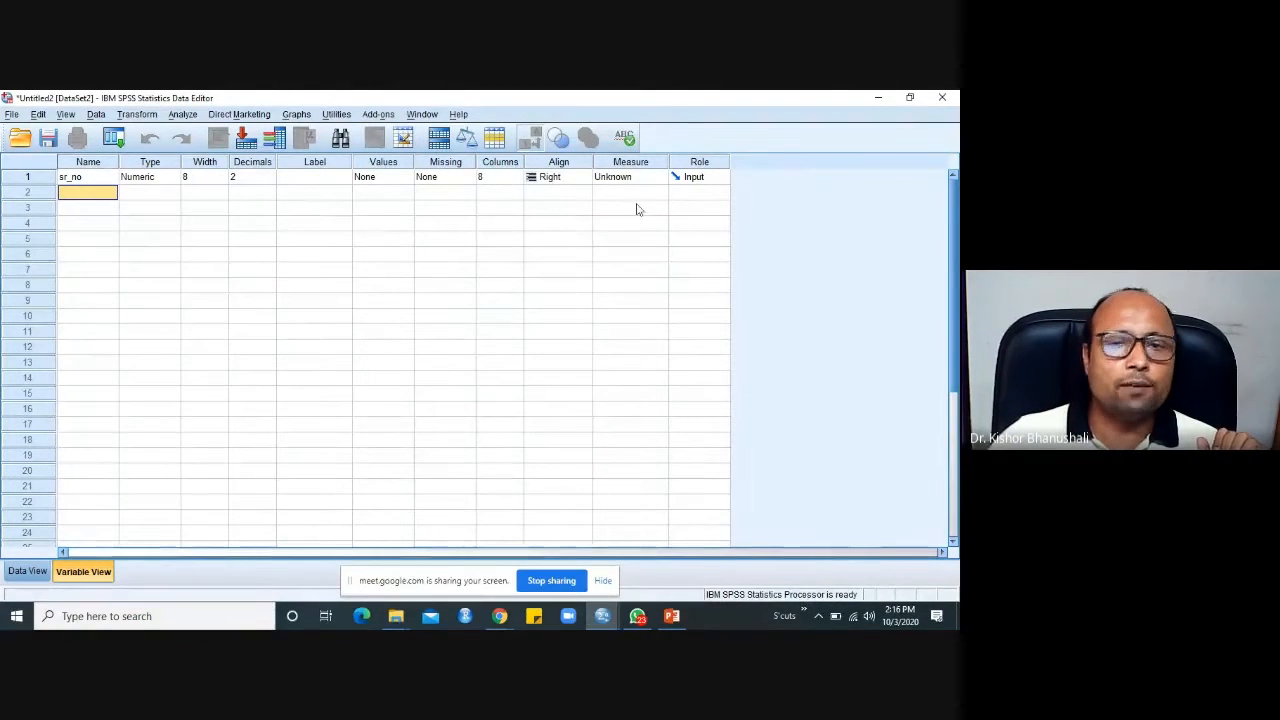
Review the variable type options for sr_no, comparing String with Numeric, and keep Numeric.
click(104, 178)
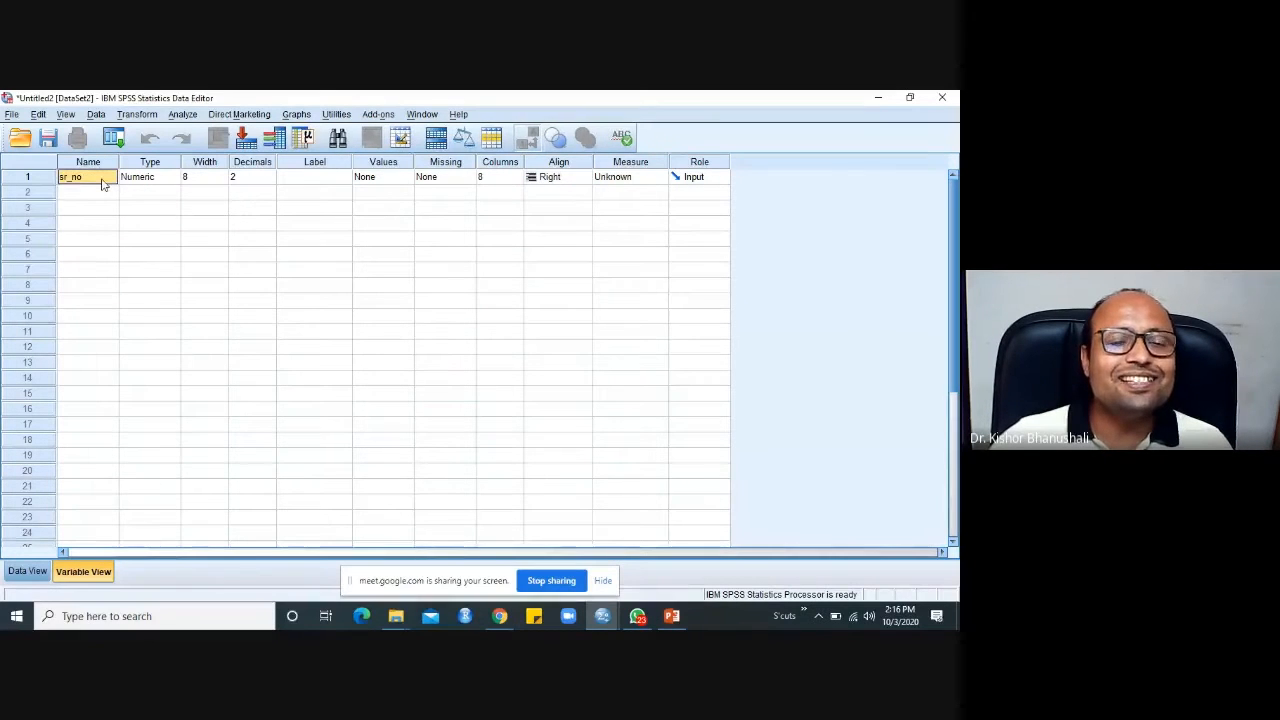
click(155, 186)
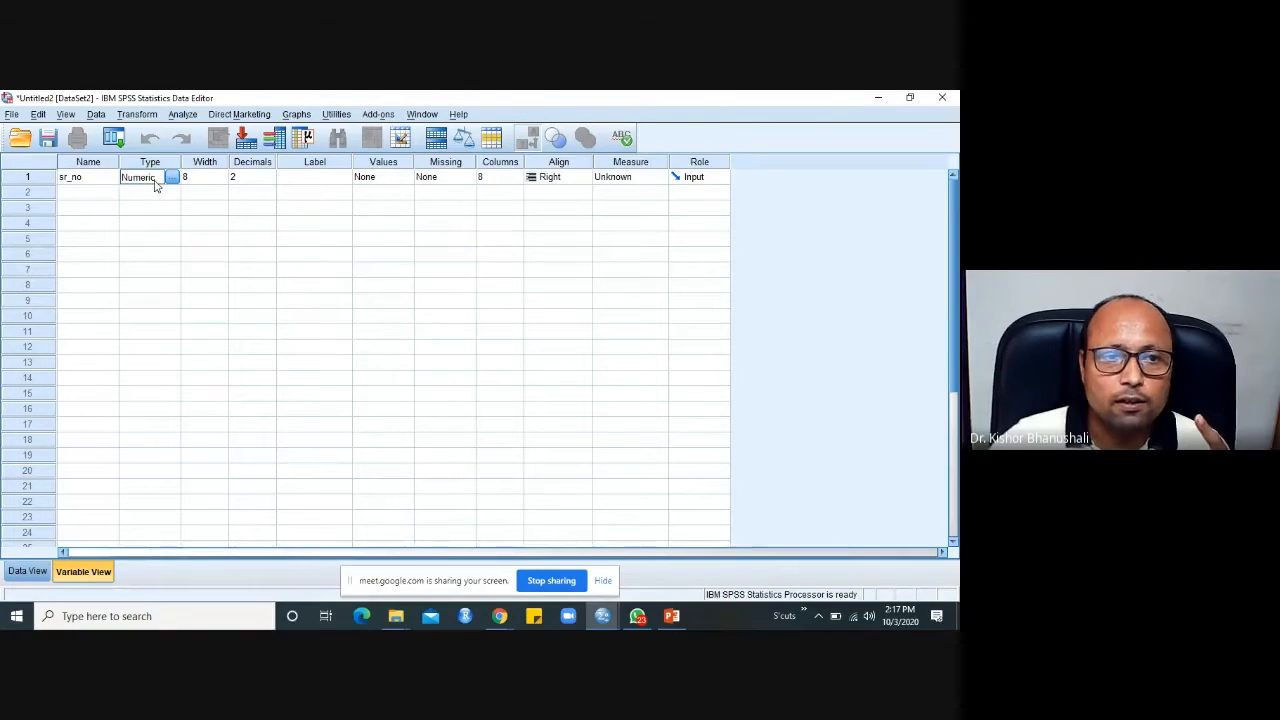
click(173, 178)
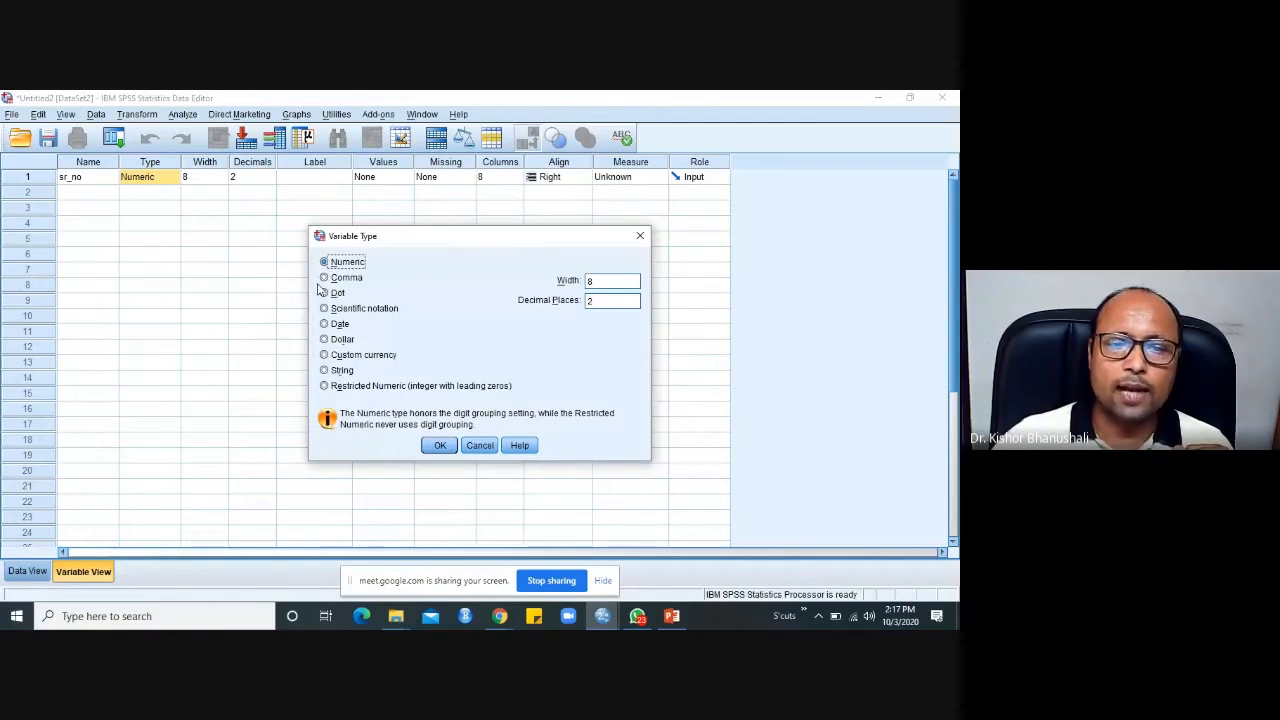
click(324, 371)
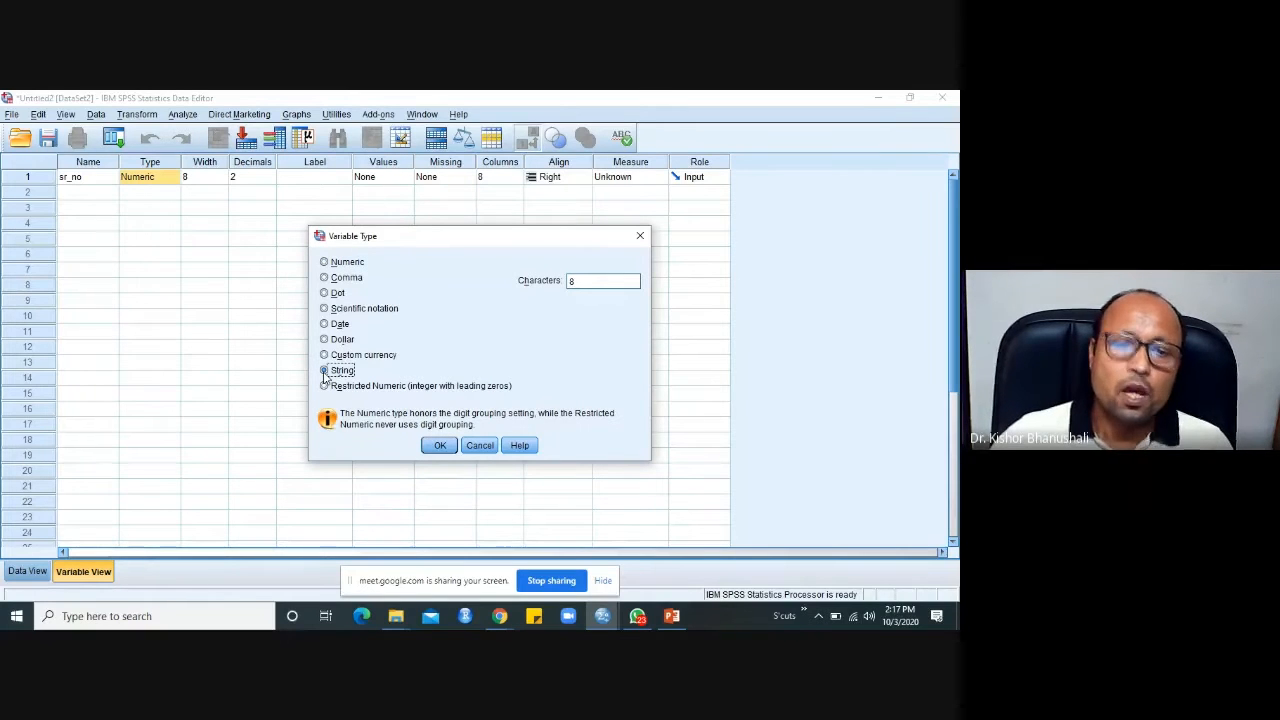
click(325, 262)
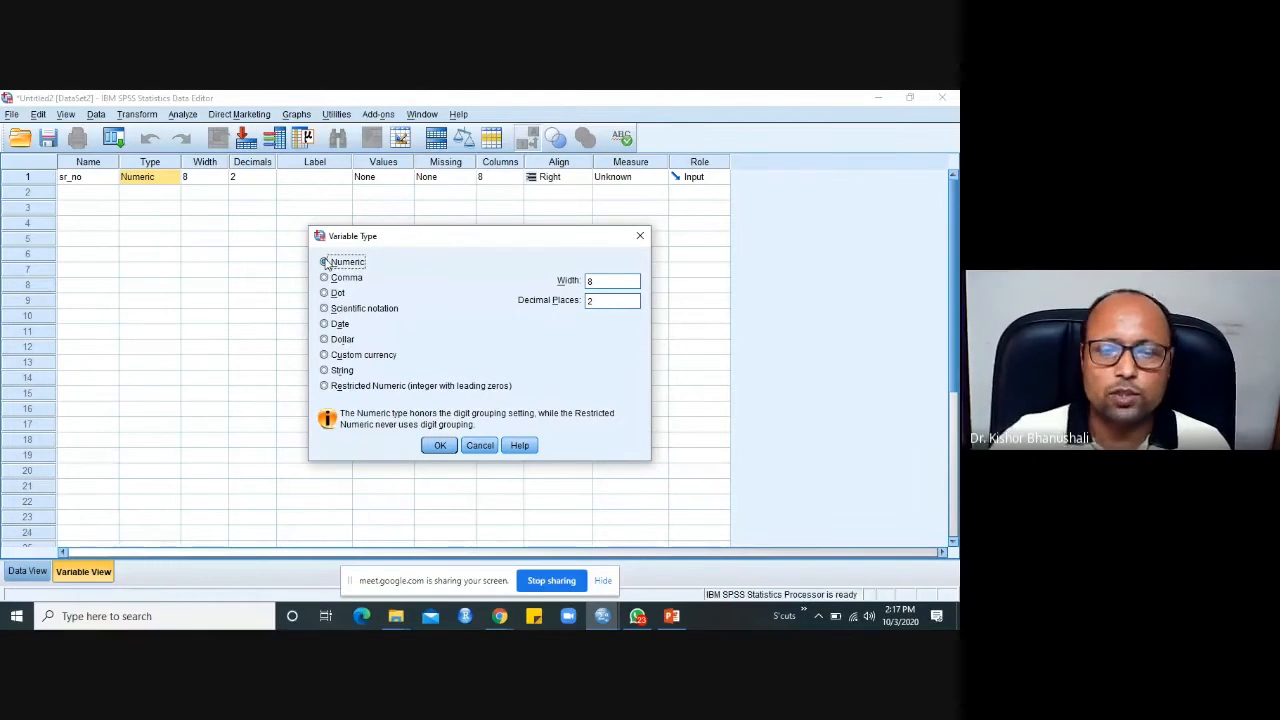
click(439, 446)
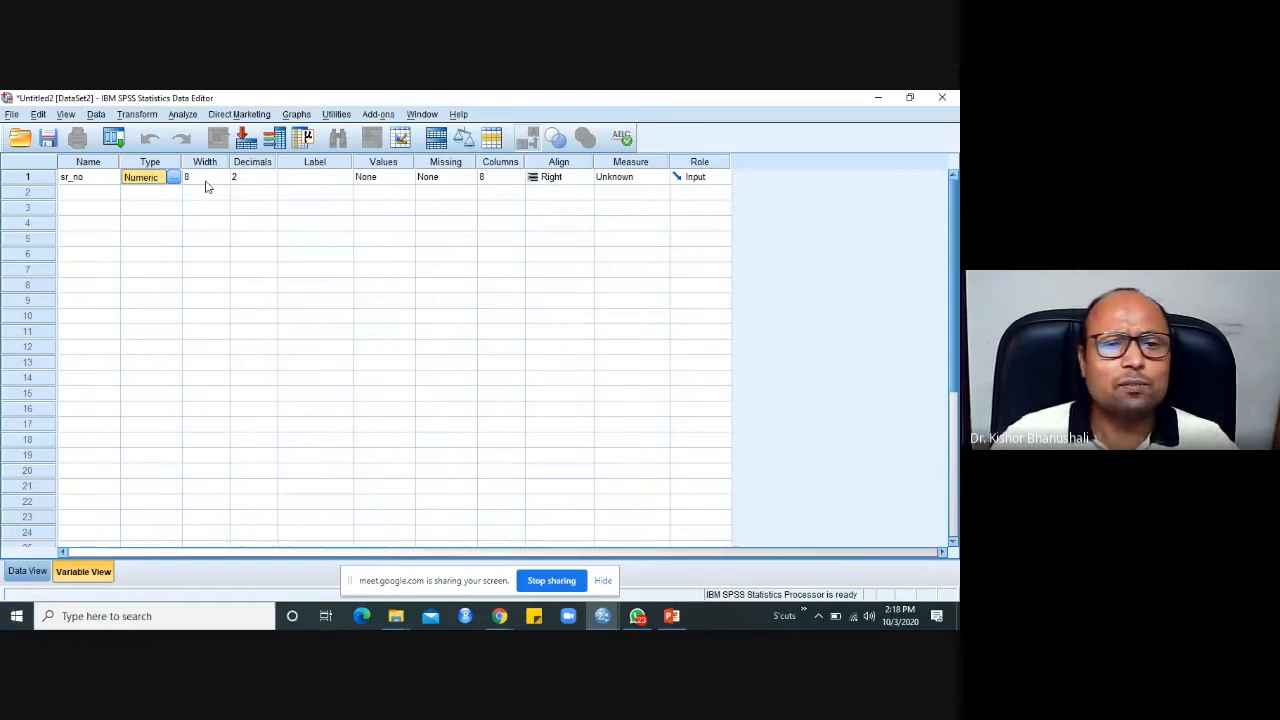
Set the number of decimals for sr_no to 0.
click(260, 181)
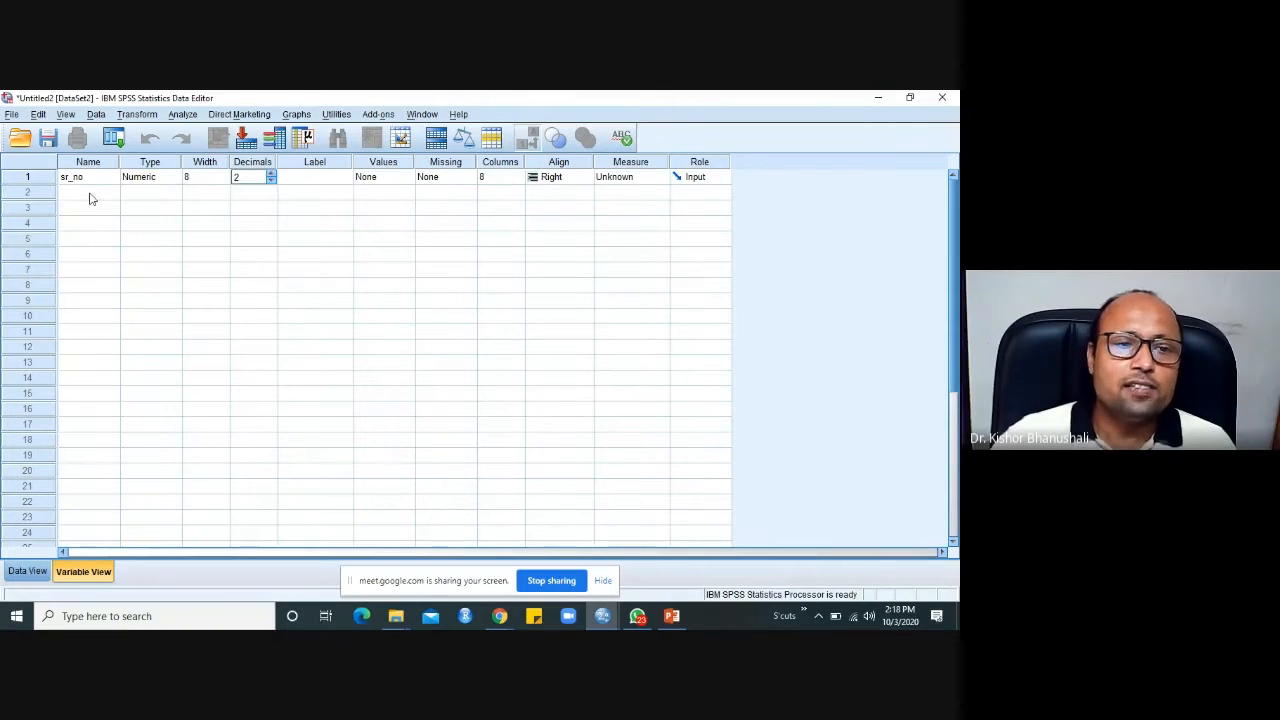
click(271, 180)
click(271, 180)
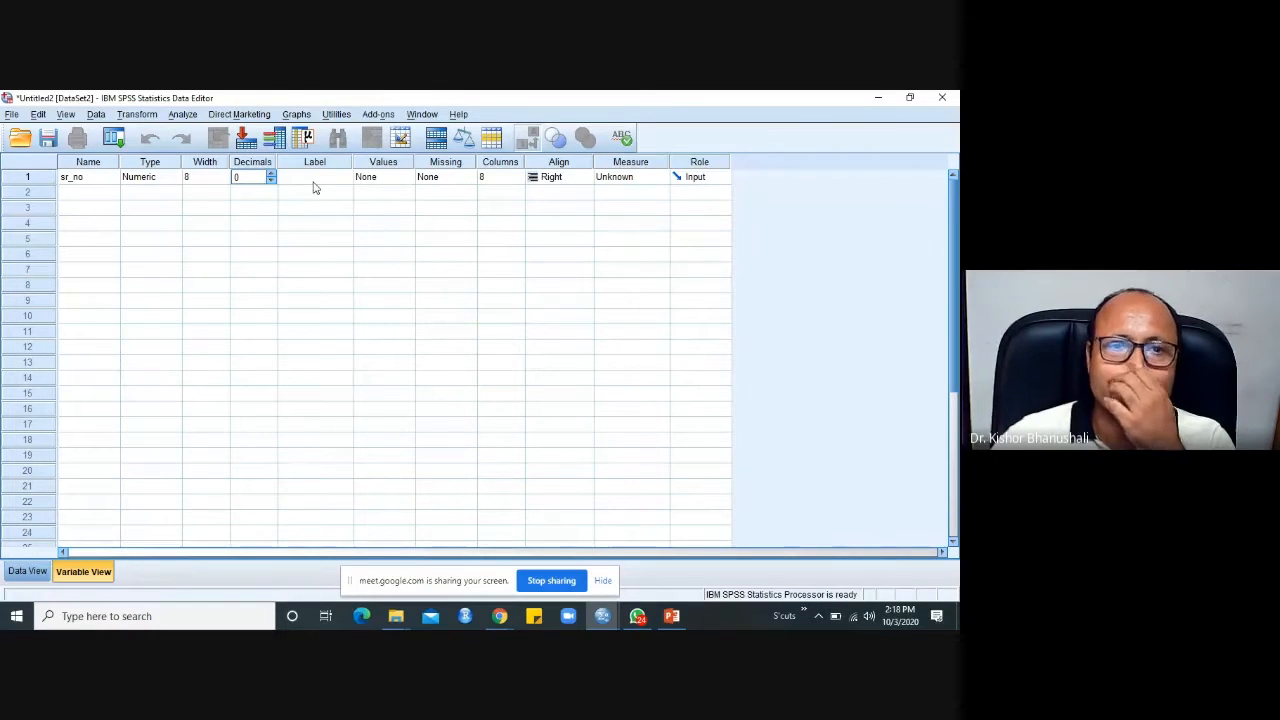
Give the sr_no variable the label "Respondent Number".
click(313, 182)
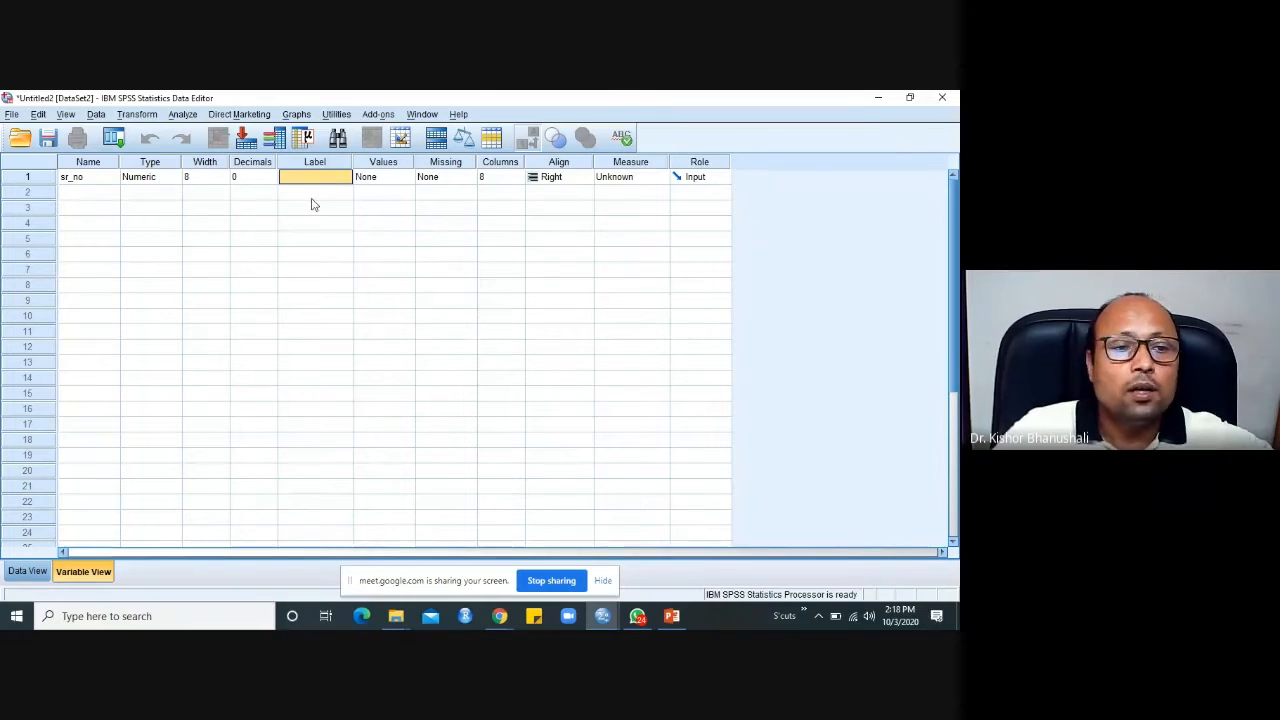
click(314, 221)
click(307, 180)
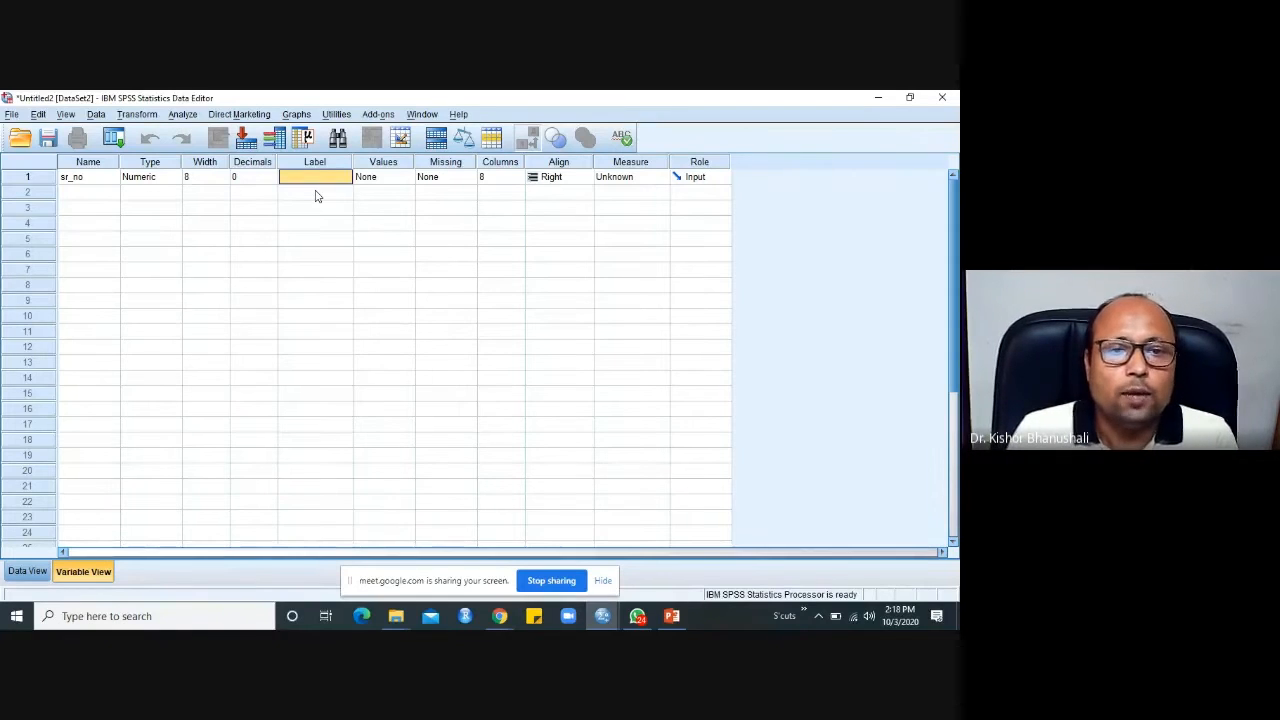
text(Re)
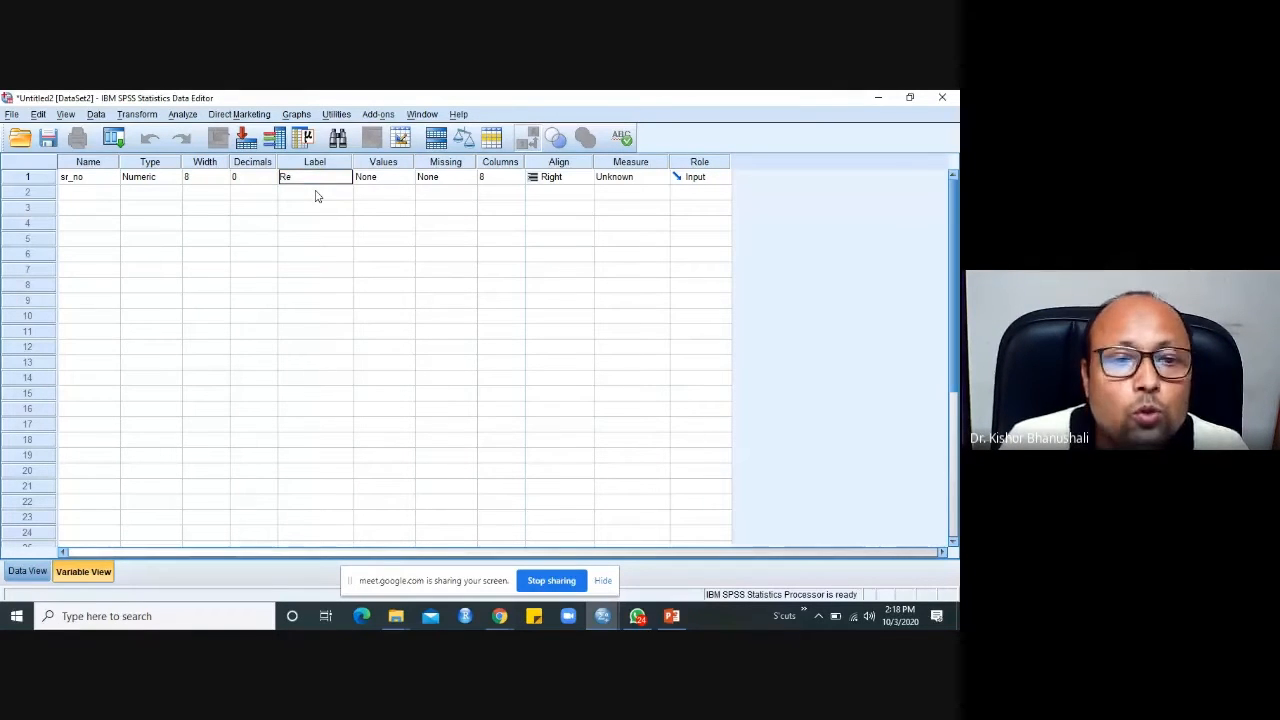
text(spondetn nu)
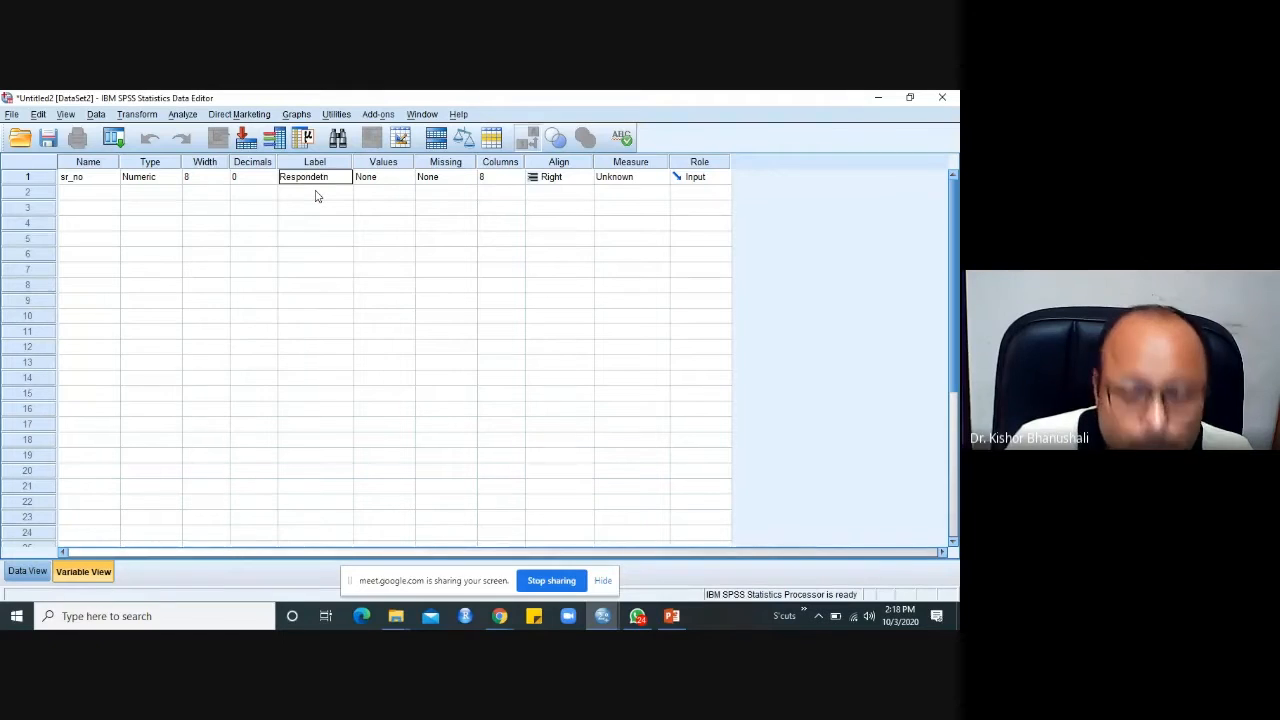
key(BackSpace)
key(BackSpace)
key(BackSpace)
key(BackSpace)
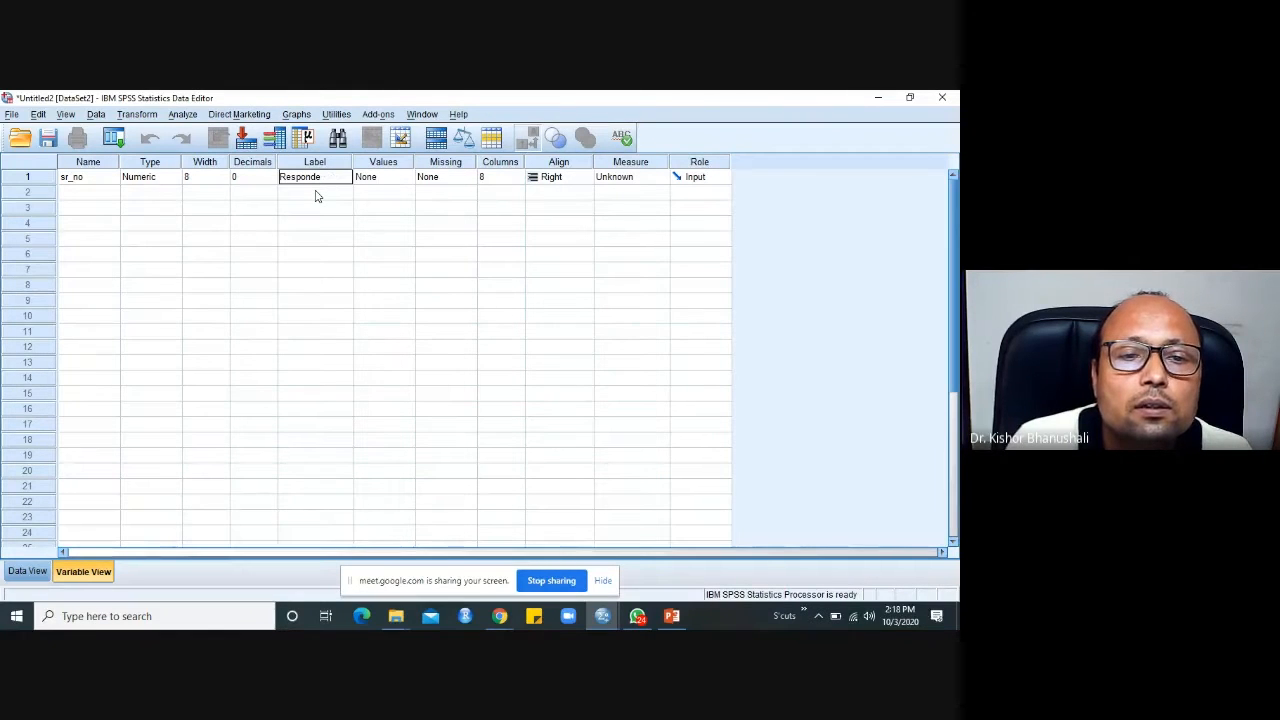
text(nt Bu)
key(BackSpace)
key(BackSpace)
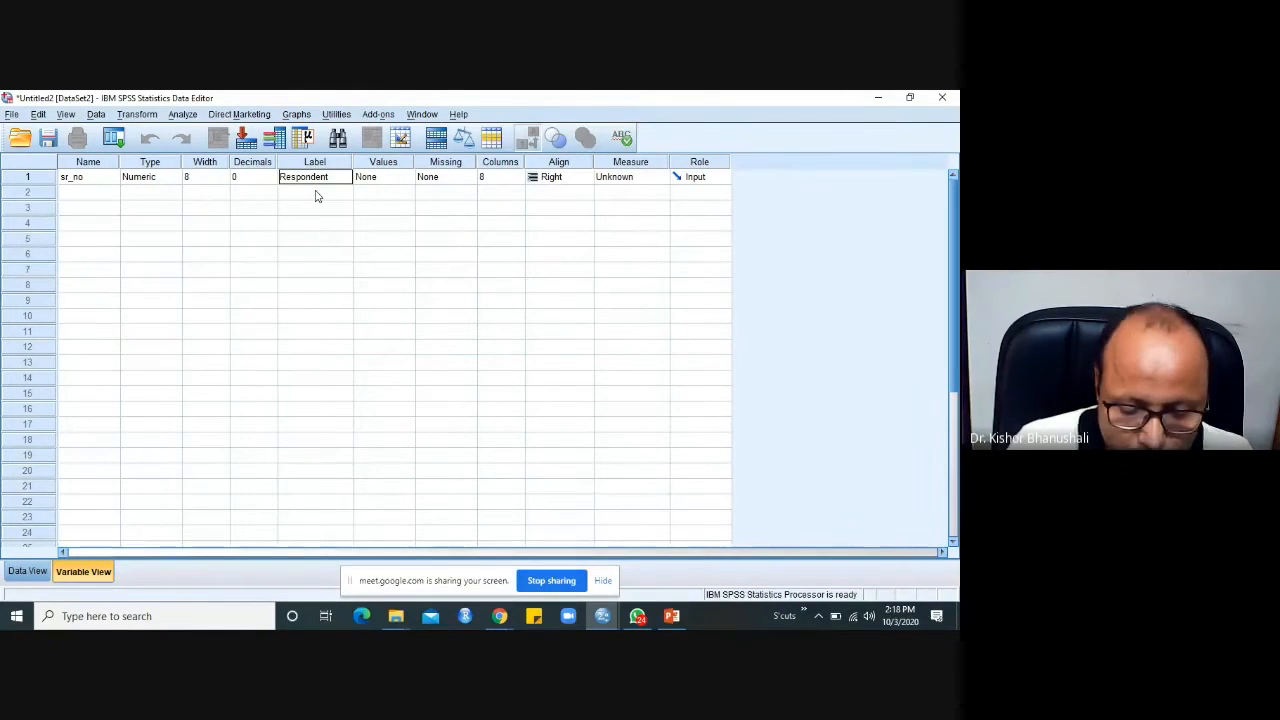
text(Number)
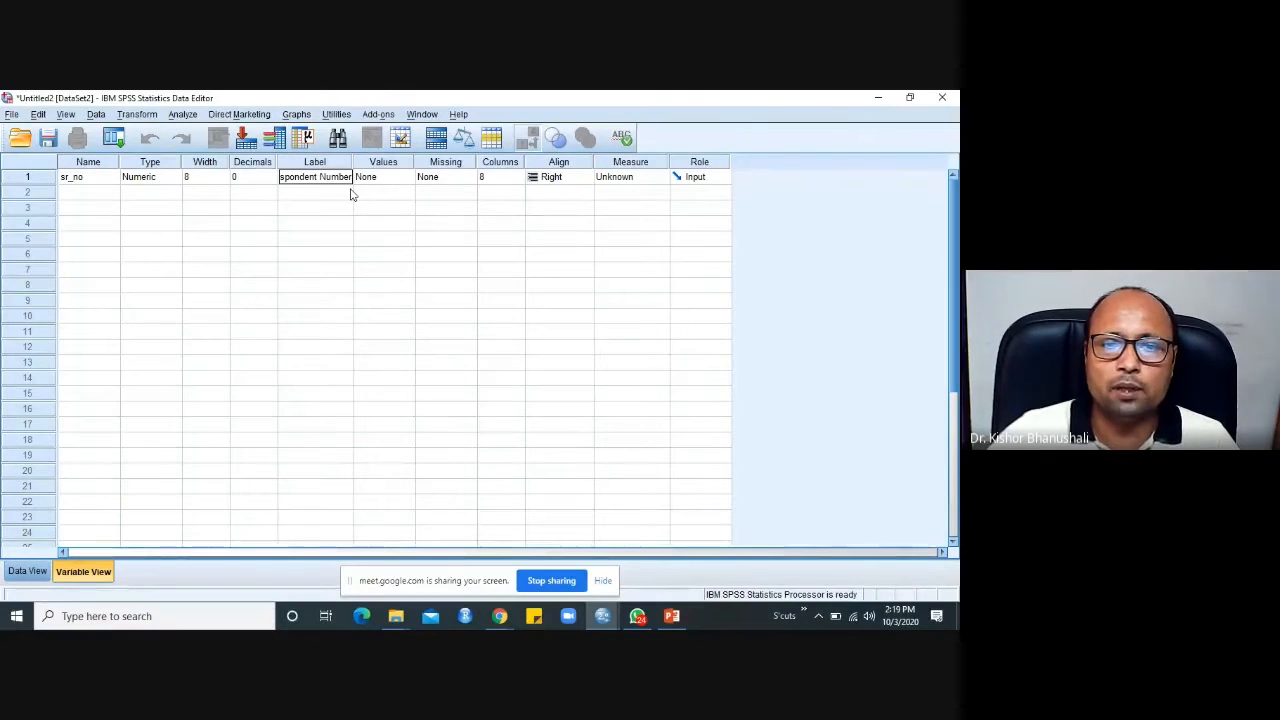
key(Tab)
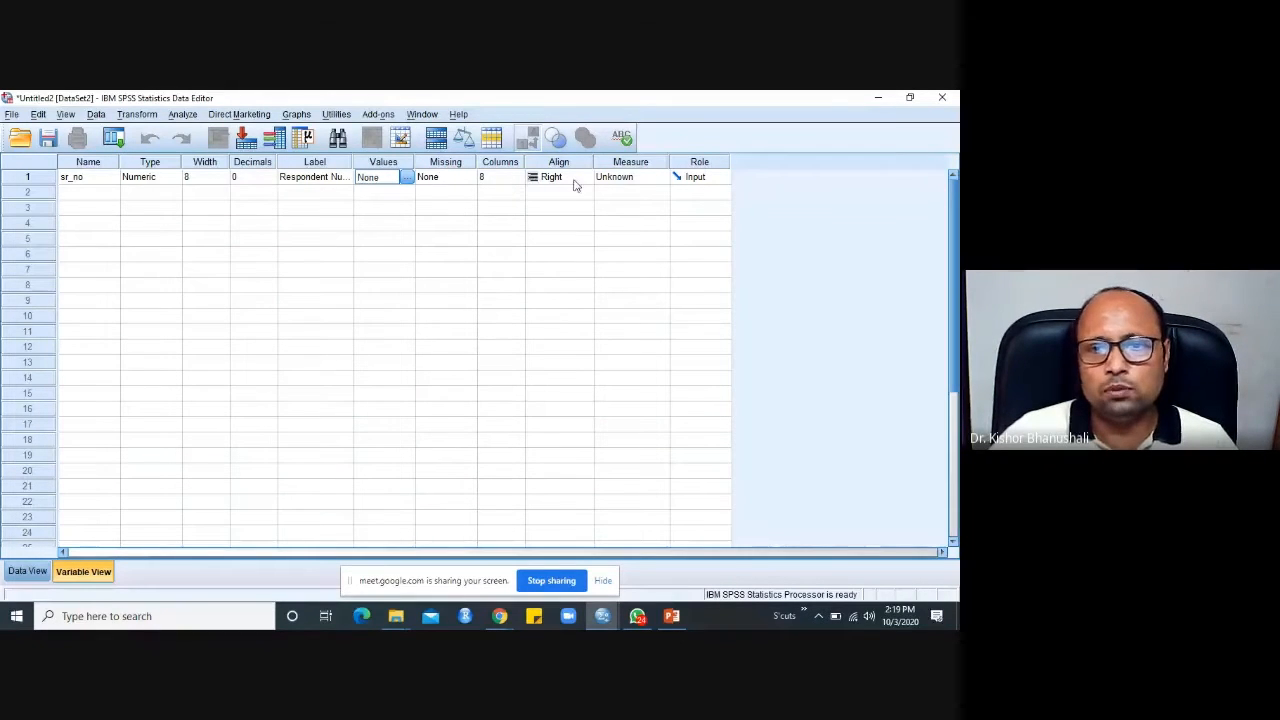
click(77, 180)
click(155, 180)
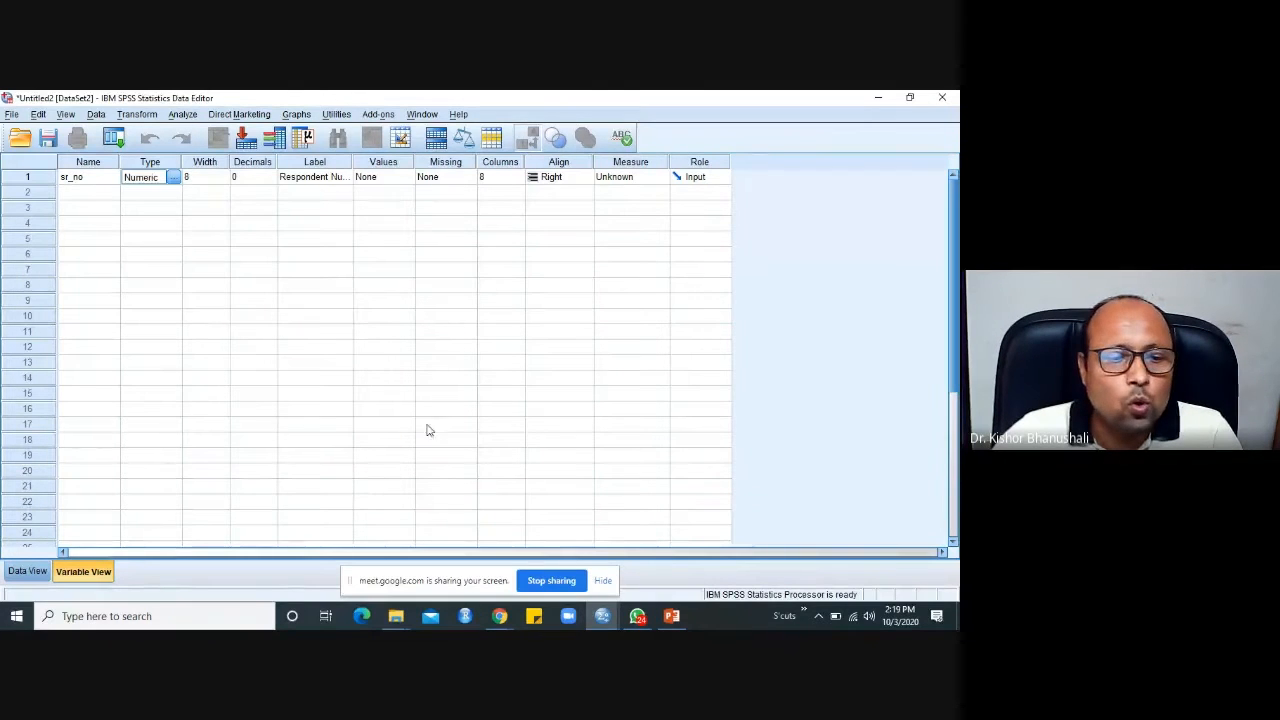
Enter the serial numbers 1 to 10 down the first ten rows of the sr_no column in the data grid.
click(31, 578)
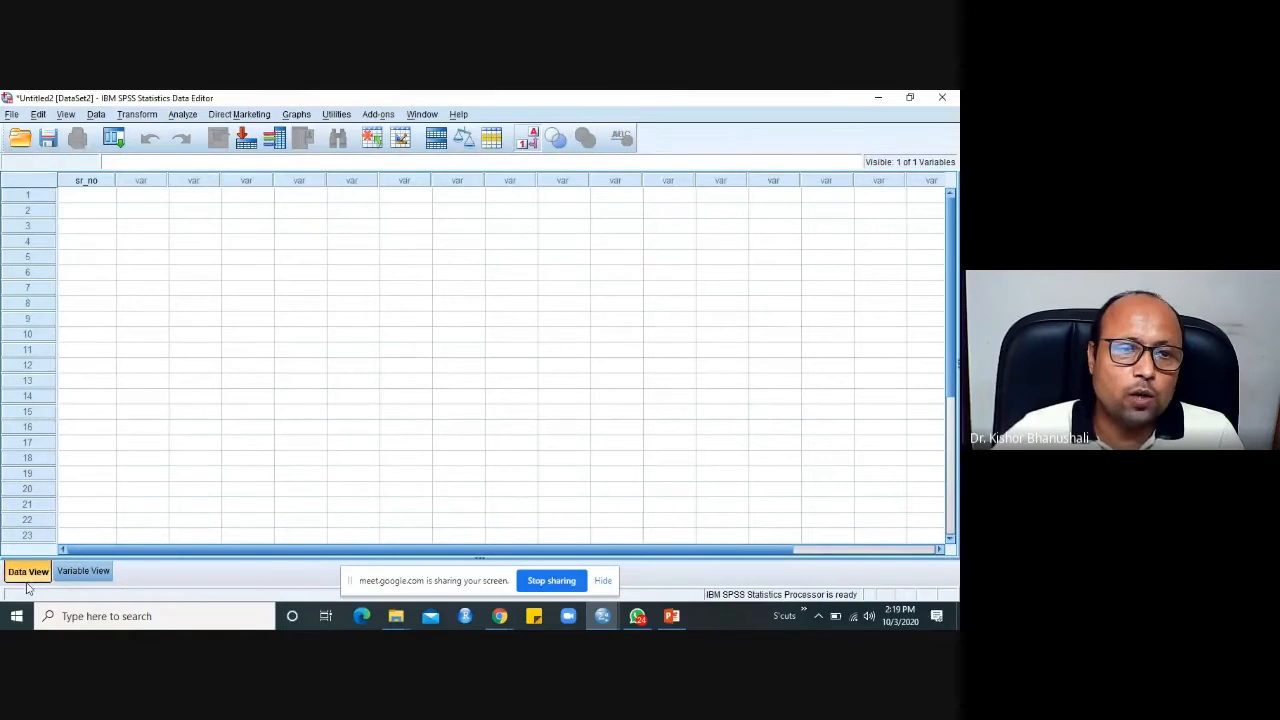
click(93, 195)
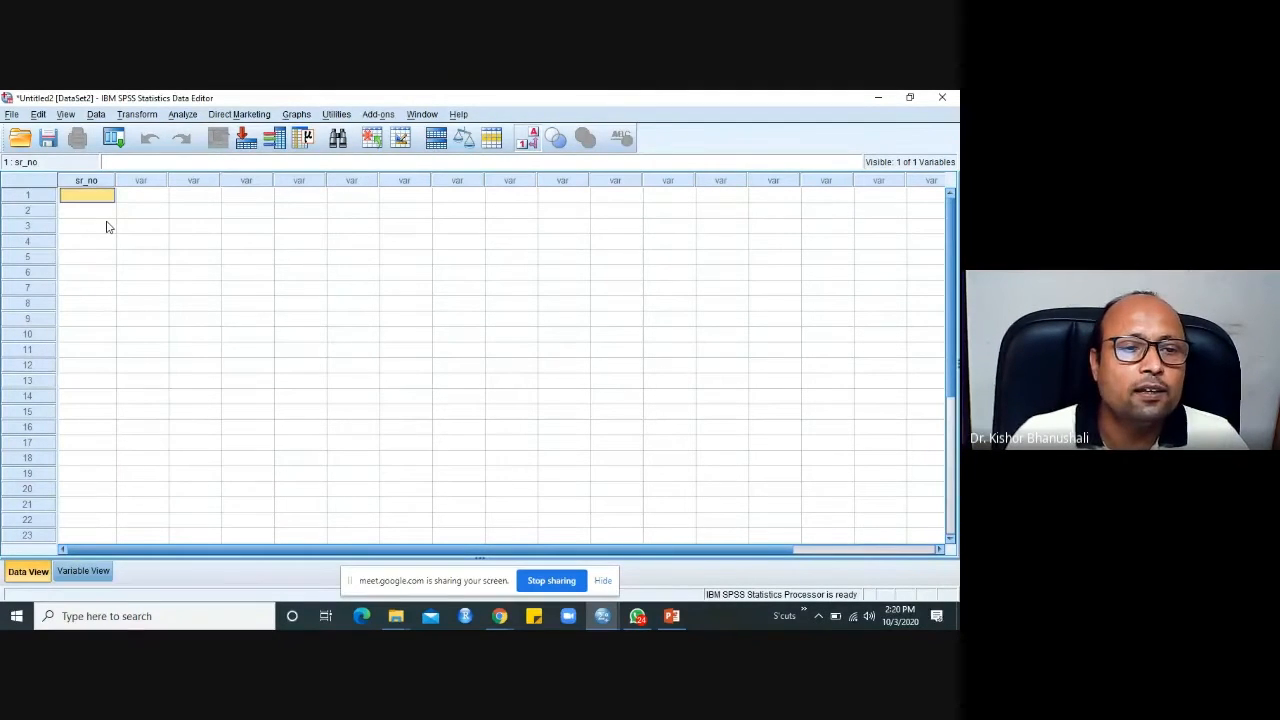
key(Down)
key(Up)
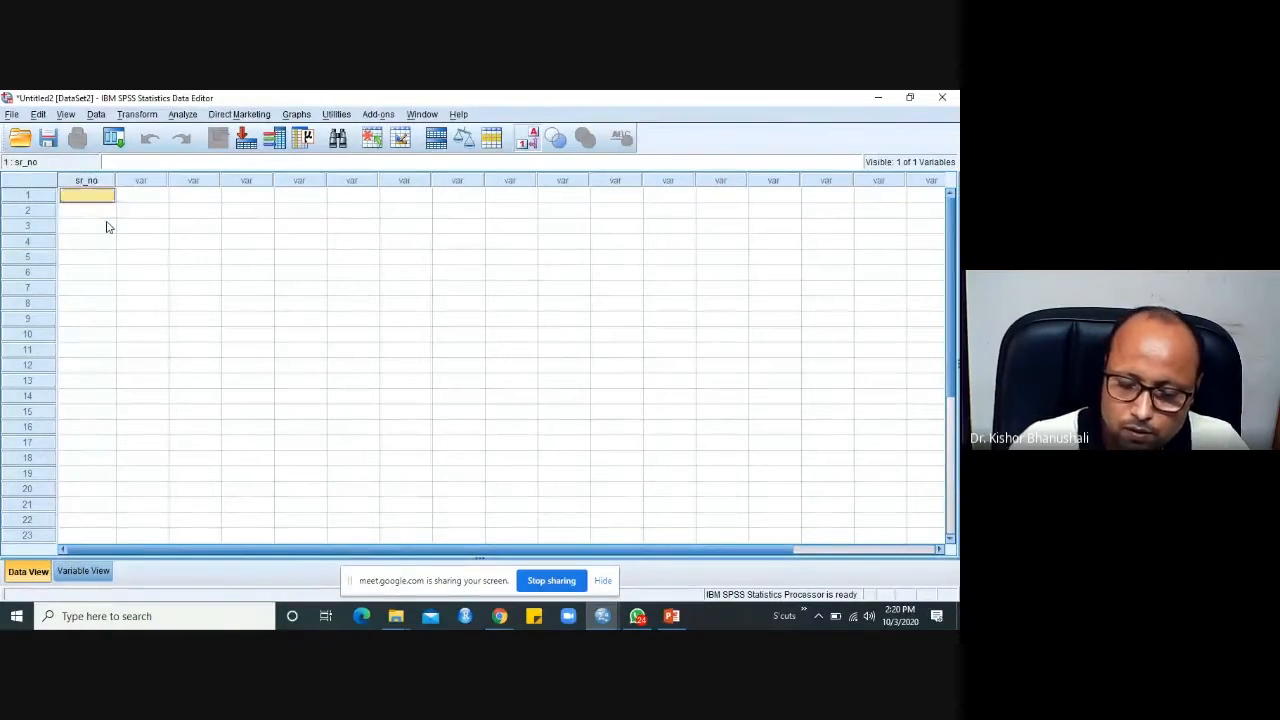
text(1)
key(Return)
text(2)
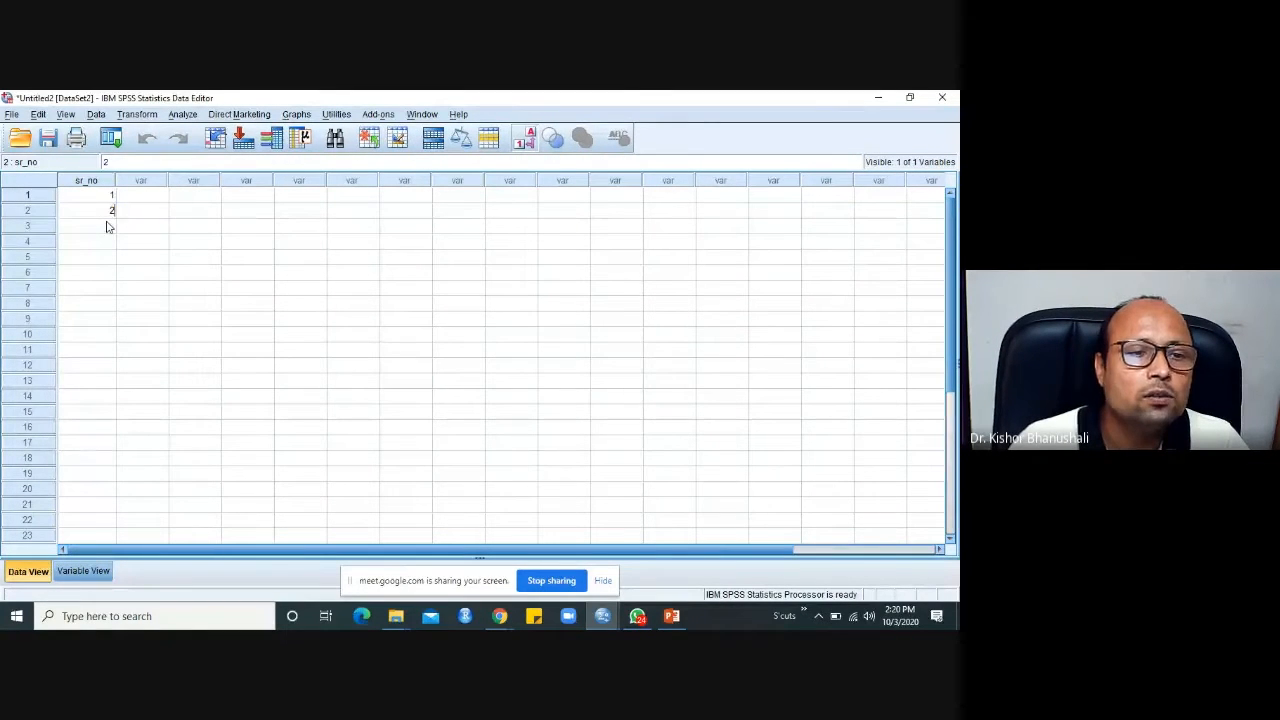
key(Return)
text(4)
key(Return)
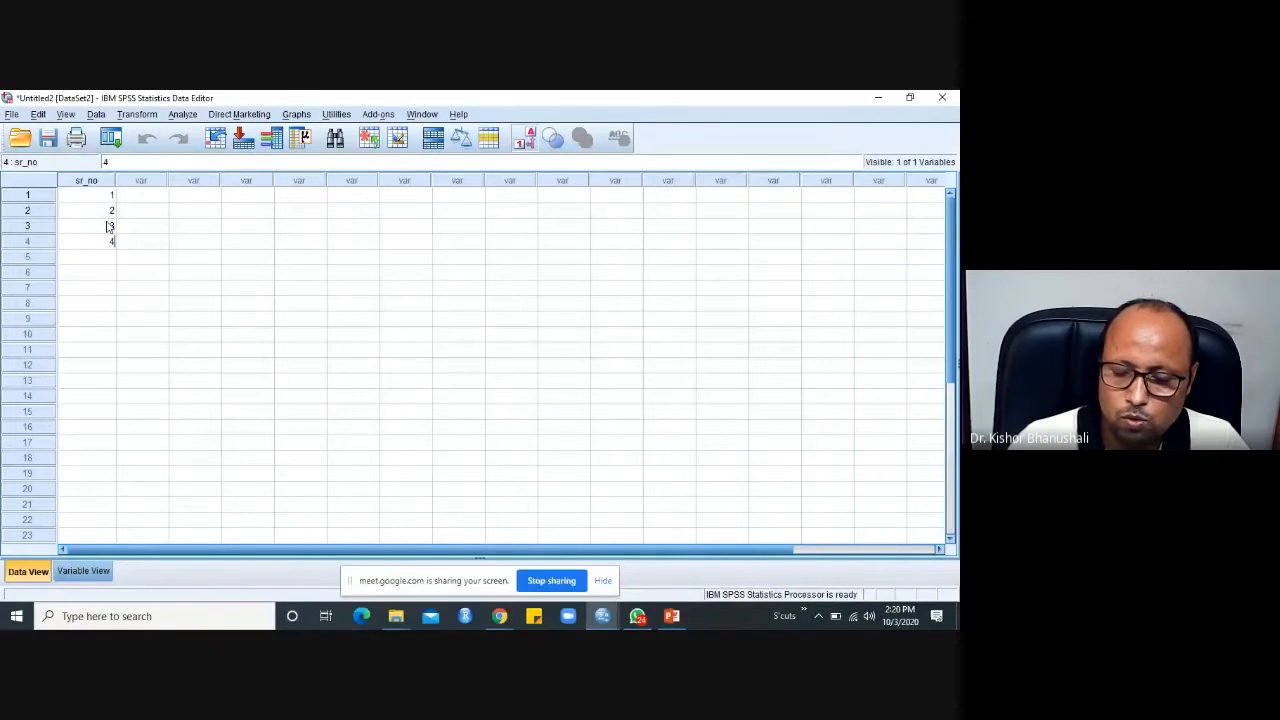
text(5)
key(Return)
text(6)
key(Return)
text(7)
key(Return)
text(8)
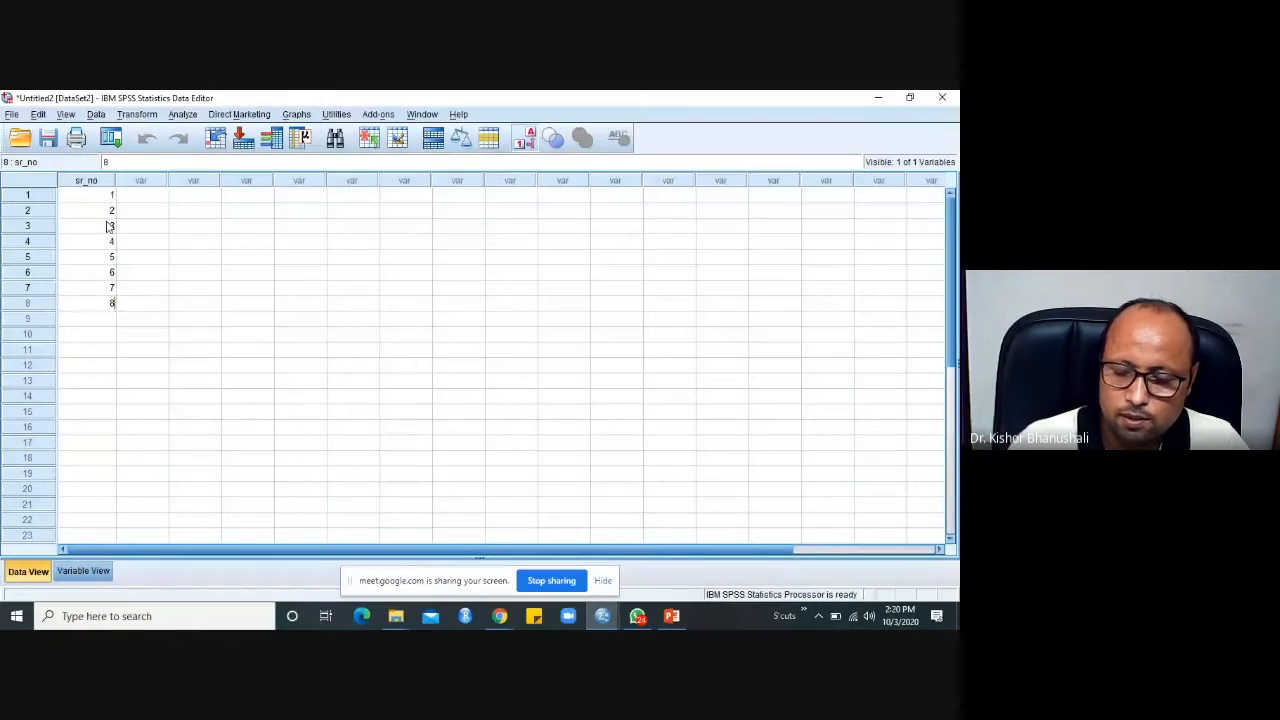
key(Return)
text(9)
key(Return)
text(10)
key(Return)
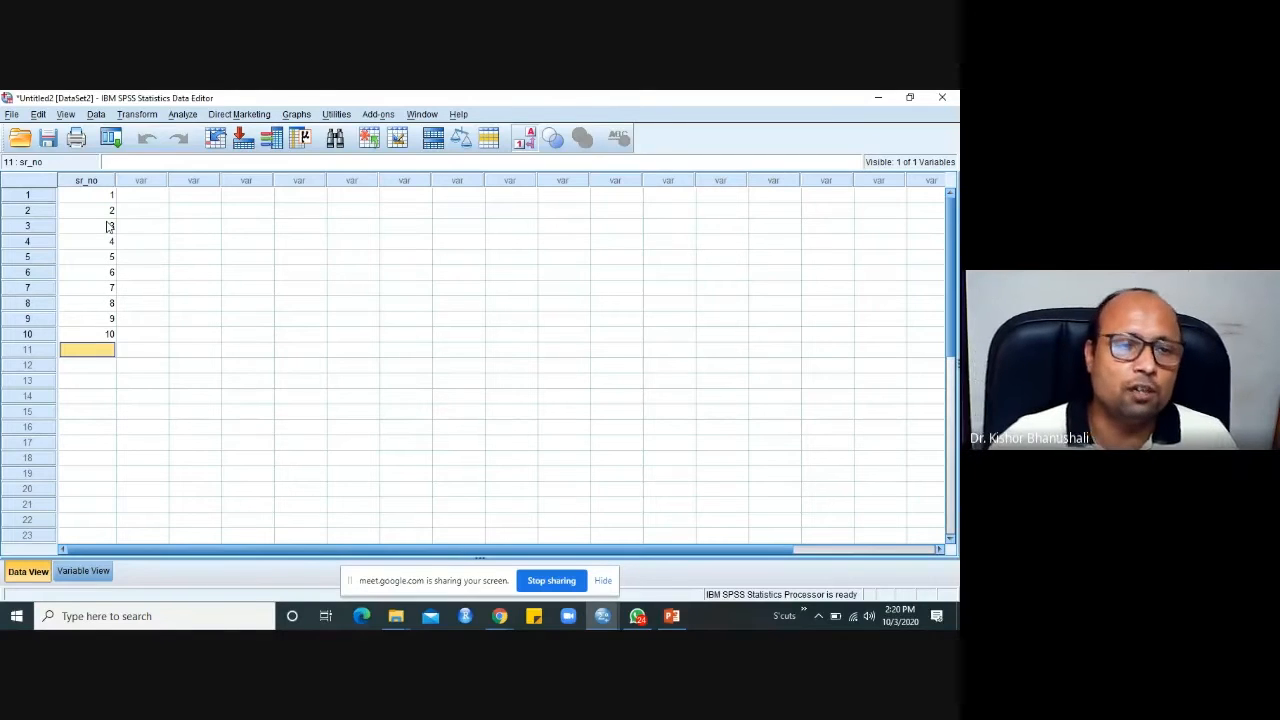
Set the decimals of sr_no to 2 and check how its values display in the data grid.
click(84, 571)
click(268, 178)
click(271, 174)
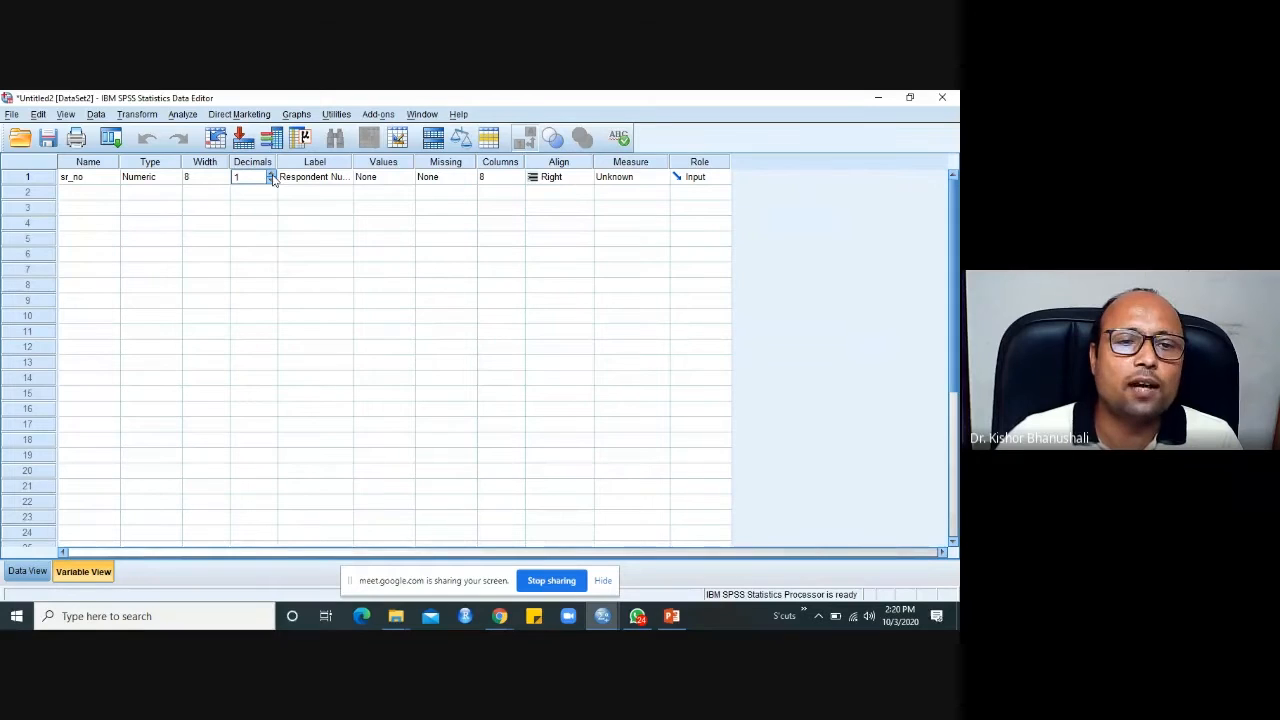
click(271, 174)
click(28, 571)
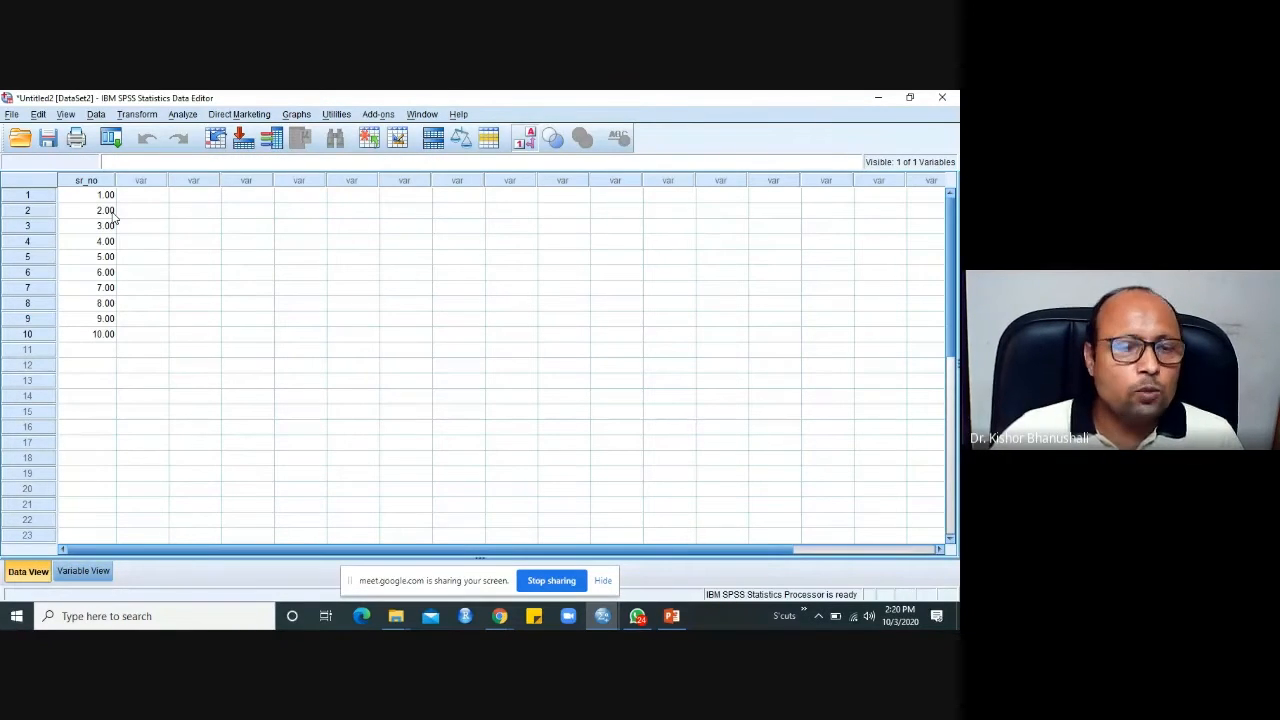
Set the decimals of sr_no back to 0 and check its values in the data grid.
click(91, 566)
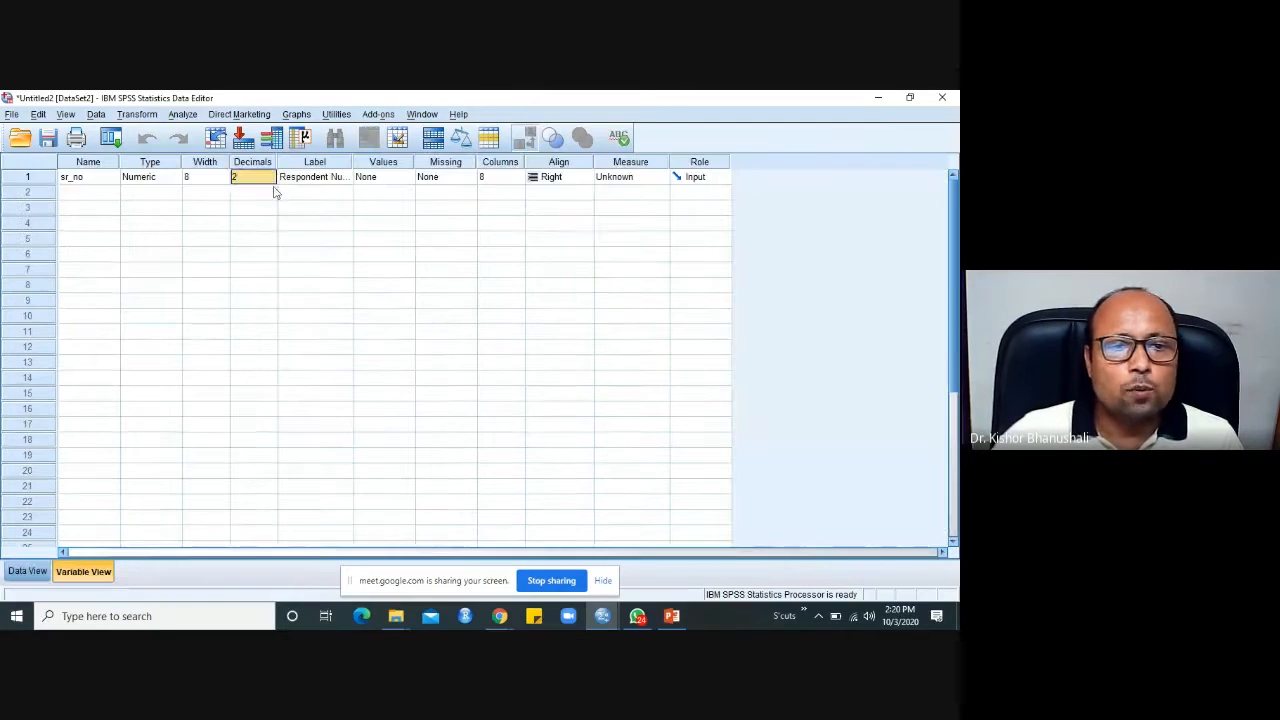
click(271, 181)
click(271, 181)
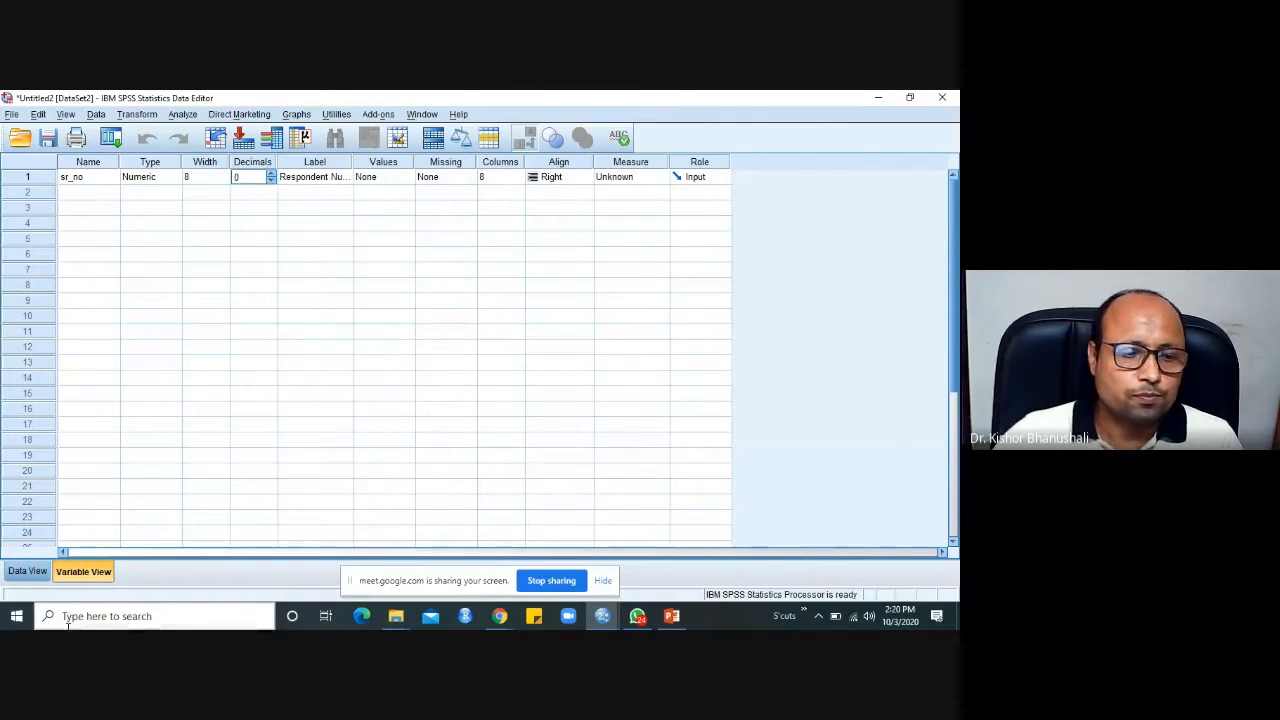
click(30, 574)
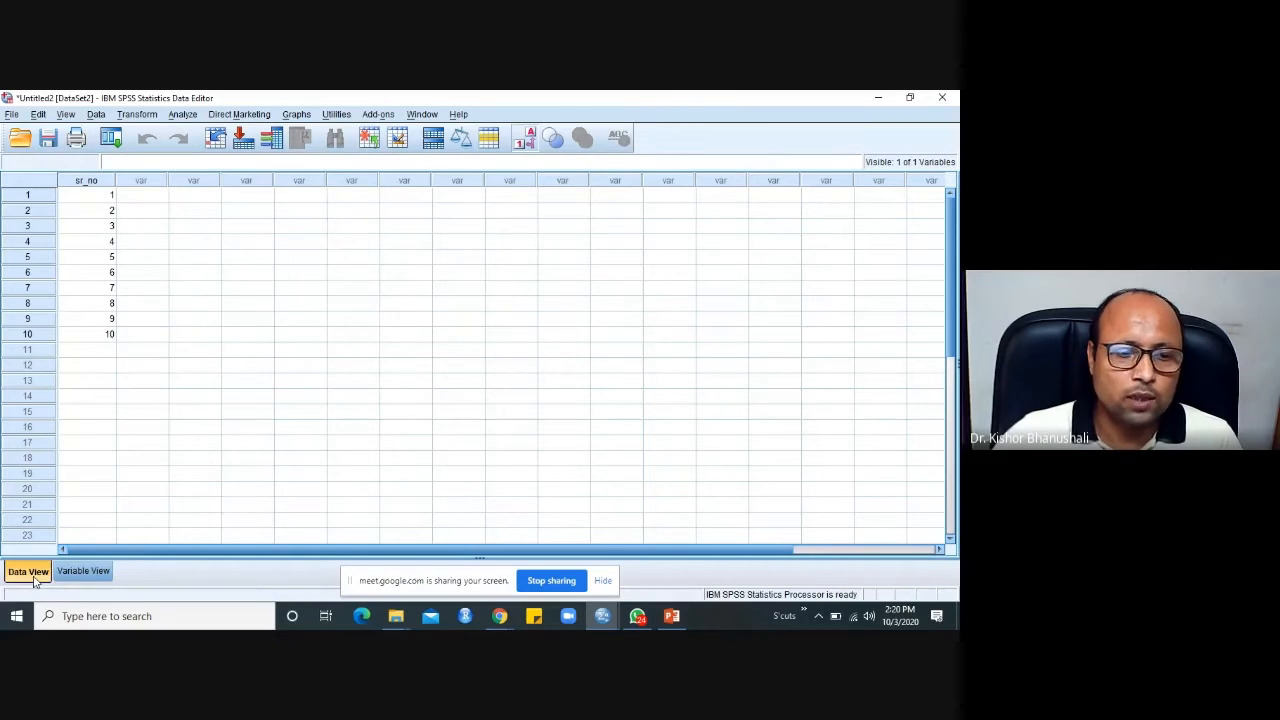
Widen the Label column to fit the full sr_no label, and check the variable's column heading in the data grid.
click(83, 572)
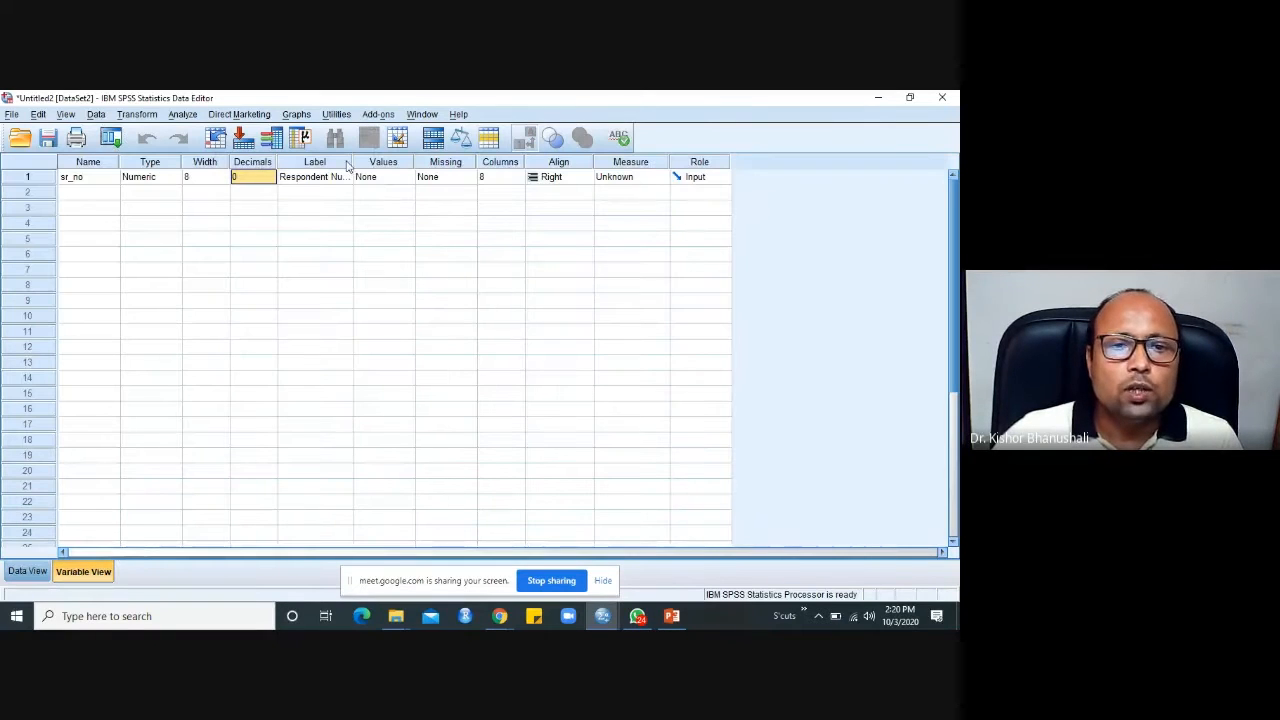
drag(353, 162, 438, 162)
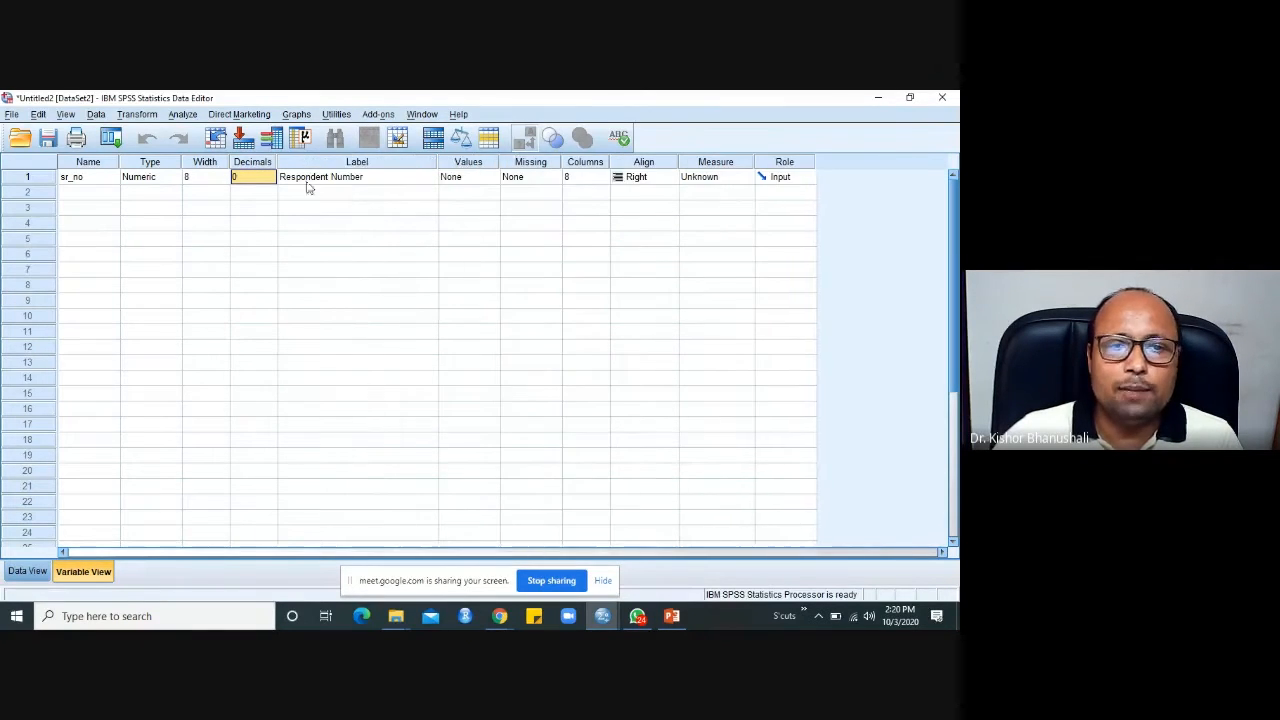
click(20, 570)
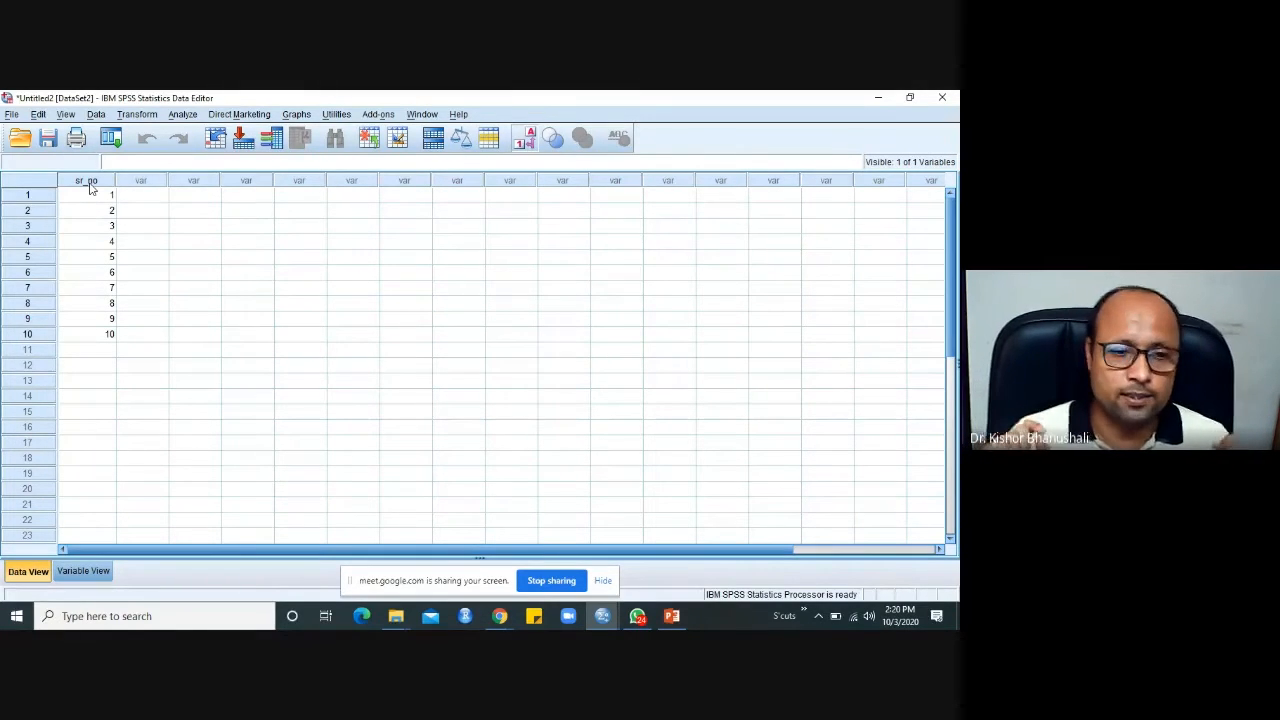
click(102, 577)
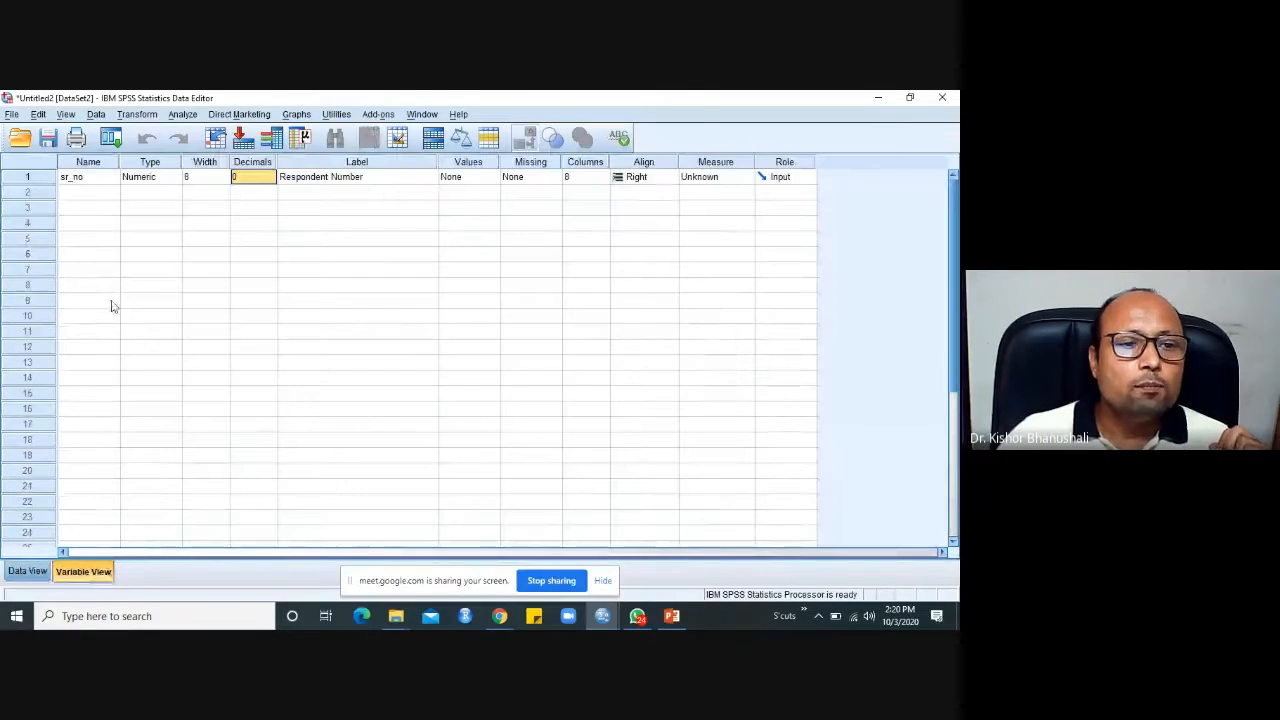
Define a second variable named gender with 0 decimals.
click(84, 196)
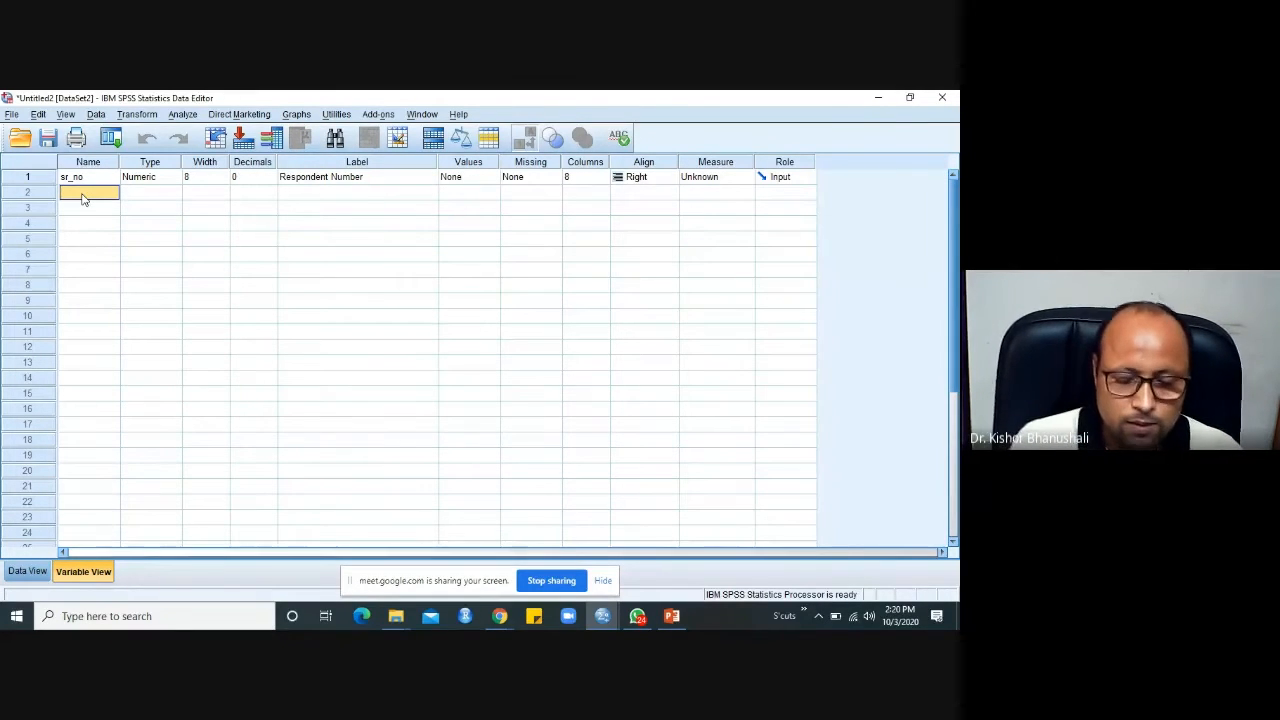
text(g)
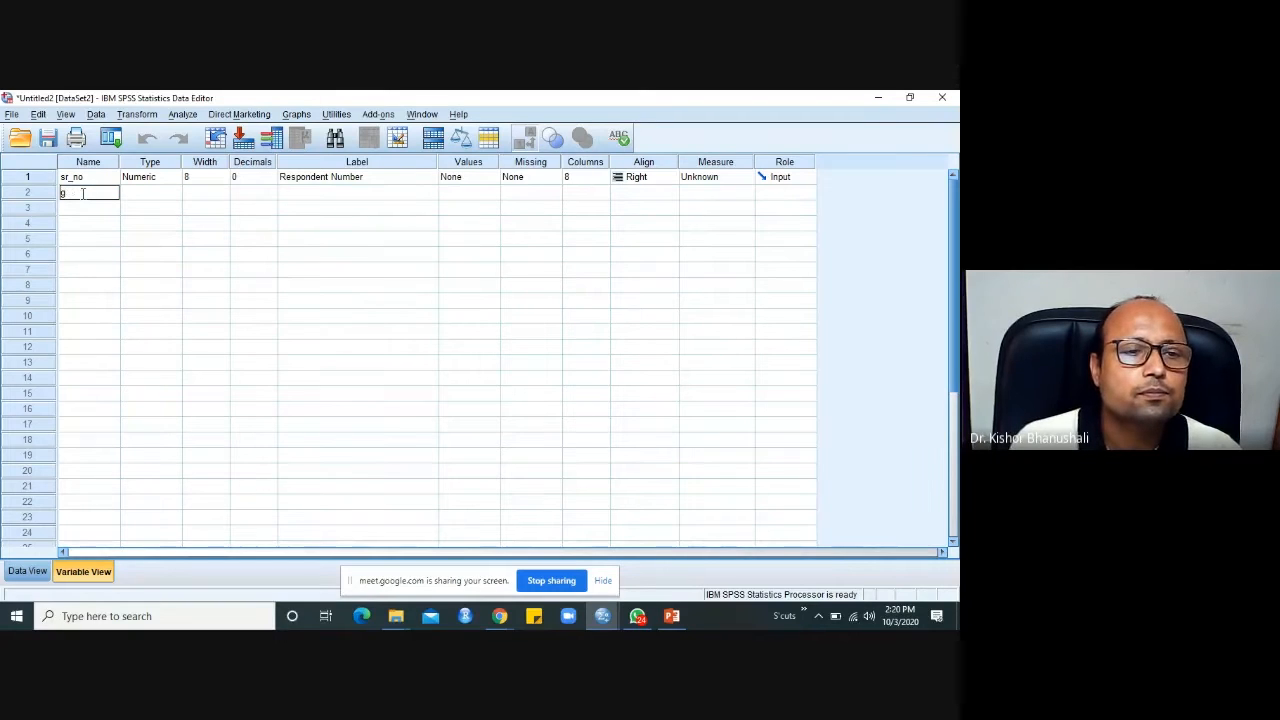
text(deender)
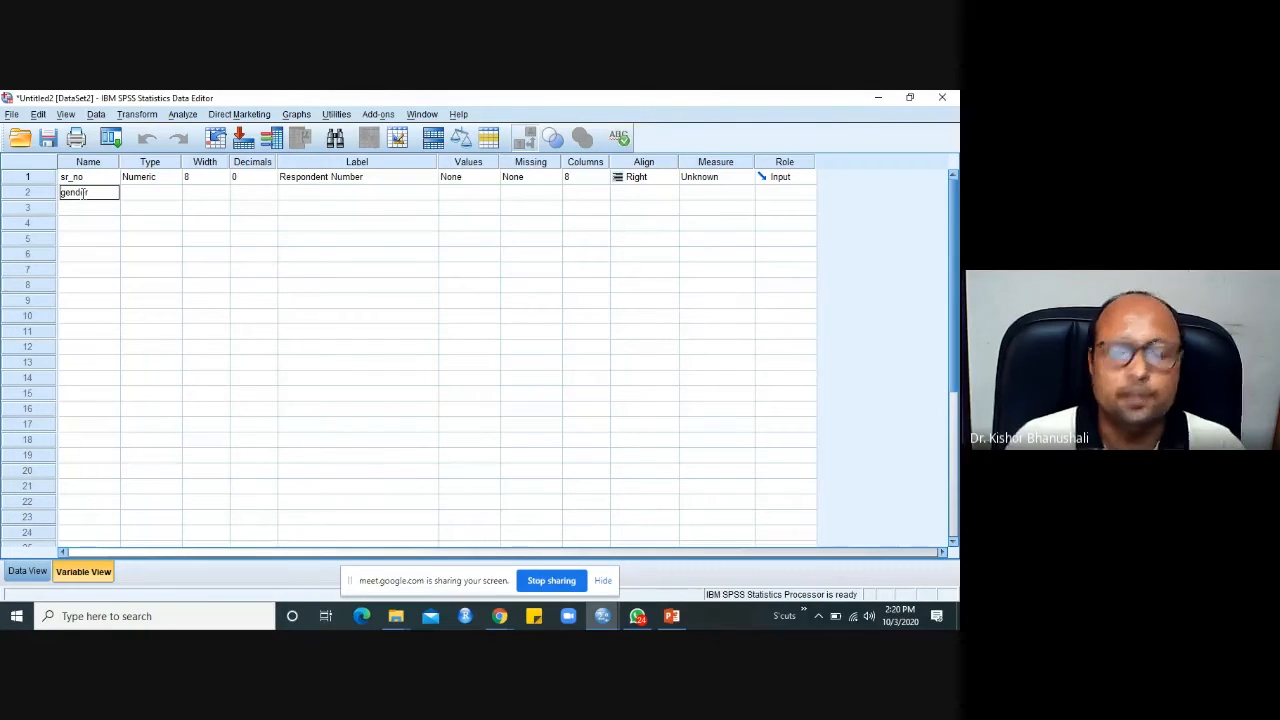
key(Tab)
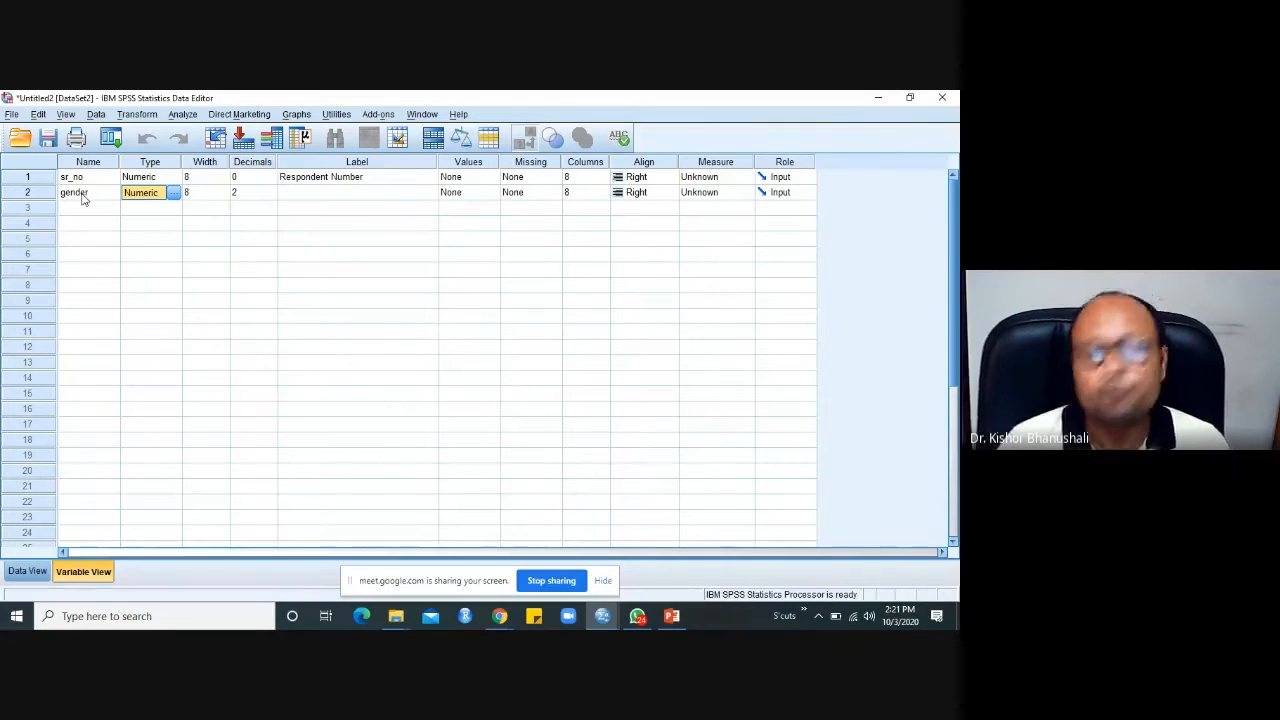
click(274, 196)
Give the gender variable the label "Gender of Respondent".
click(310, 196)
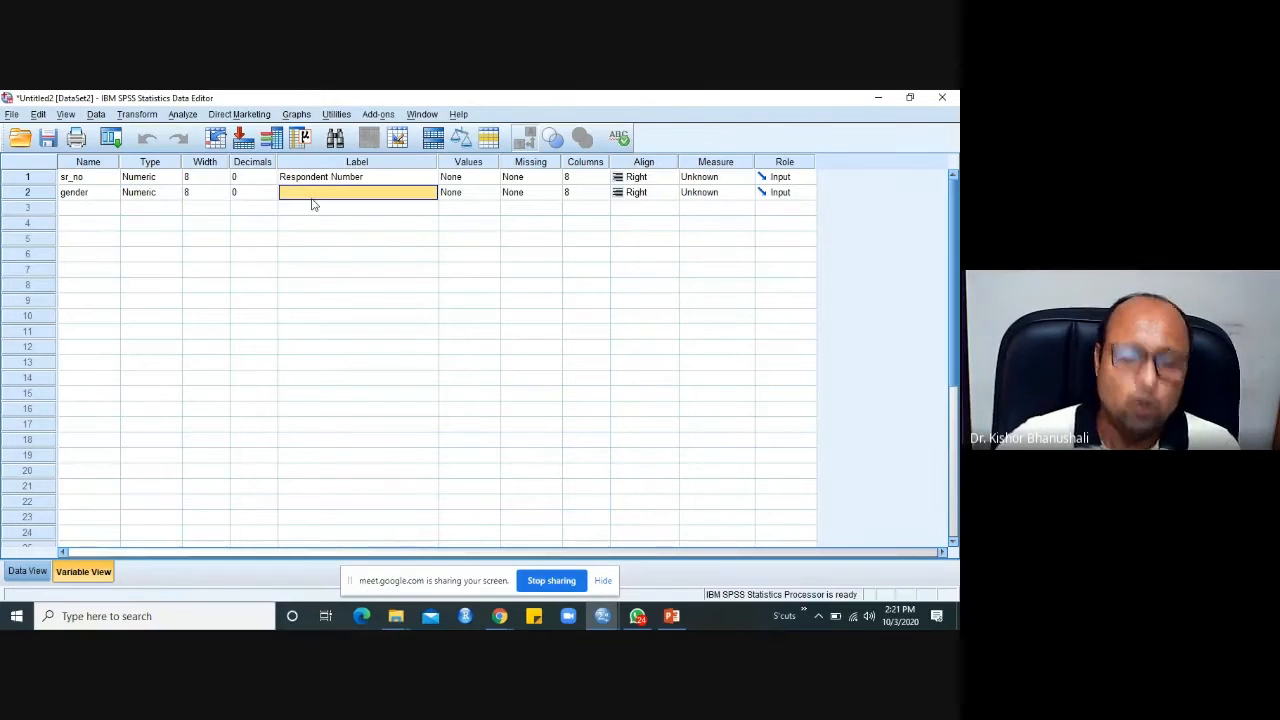
text(Ge)
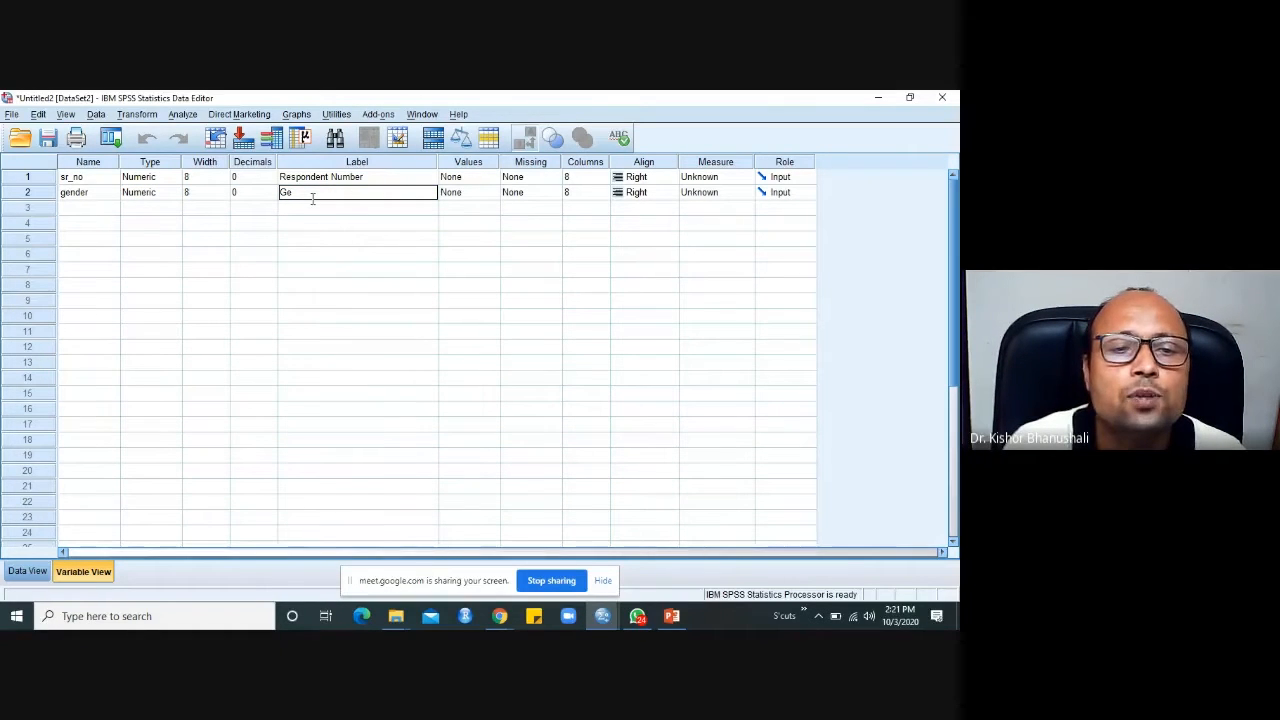
text(nder of Res)
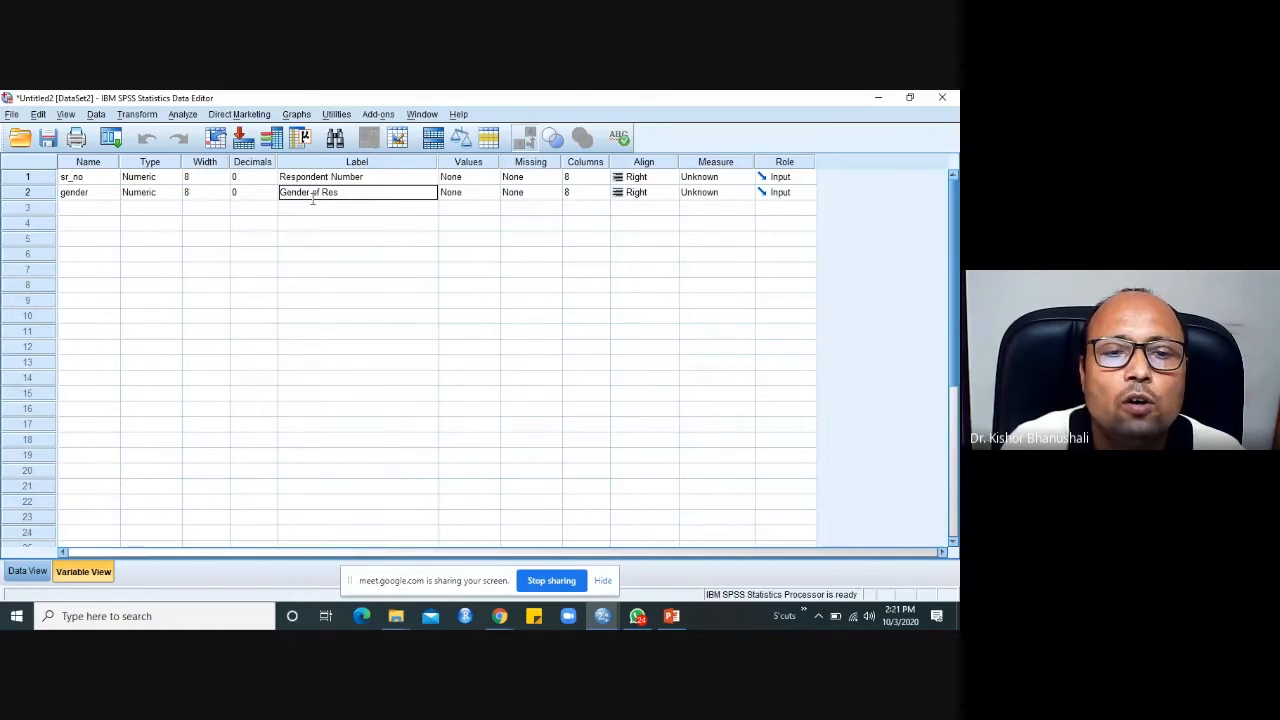
text(pondents)
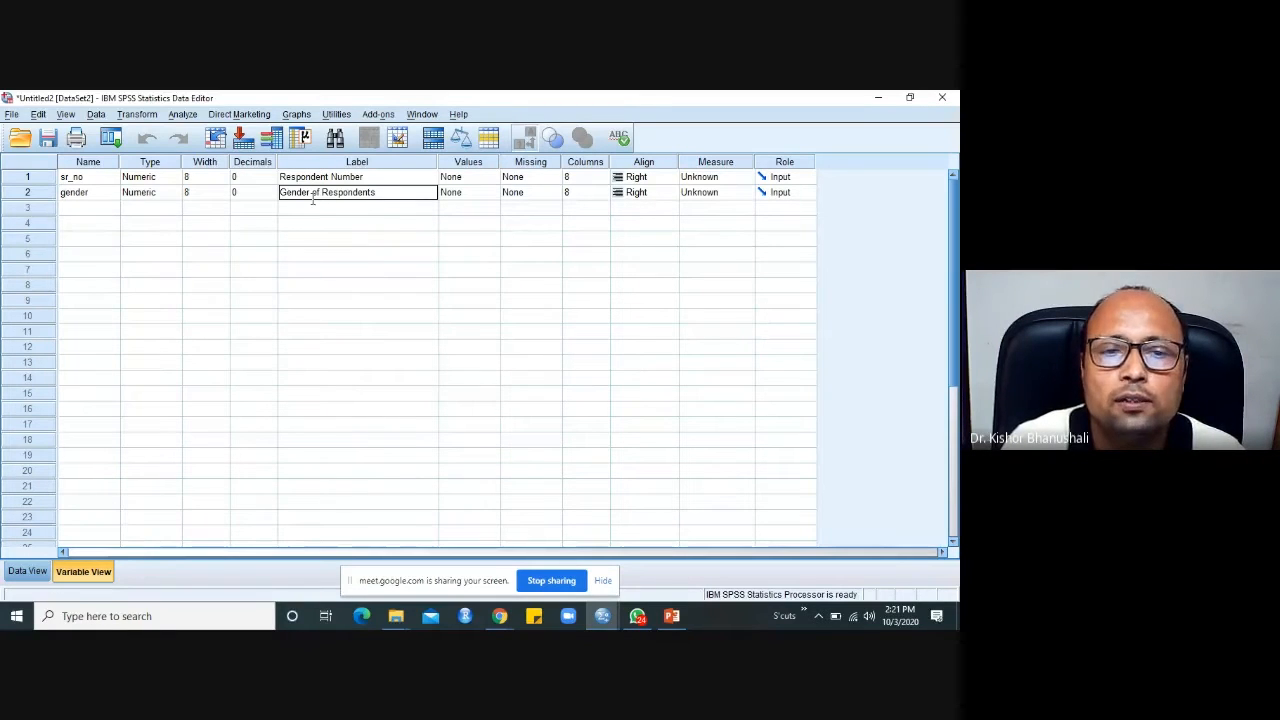
click(313, 204)
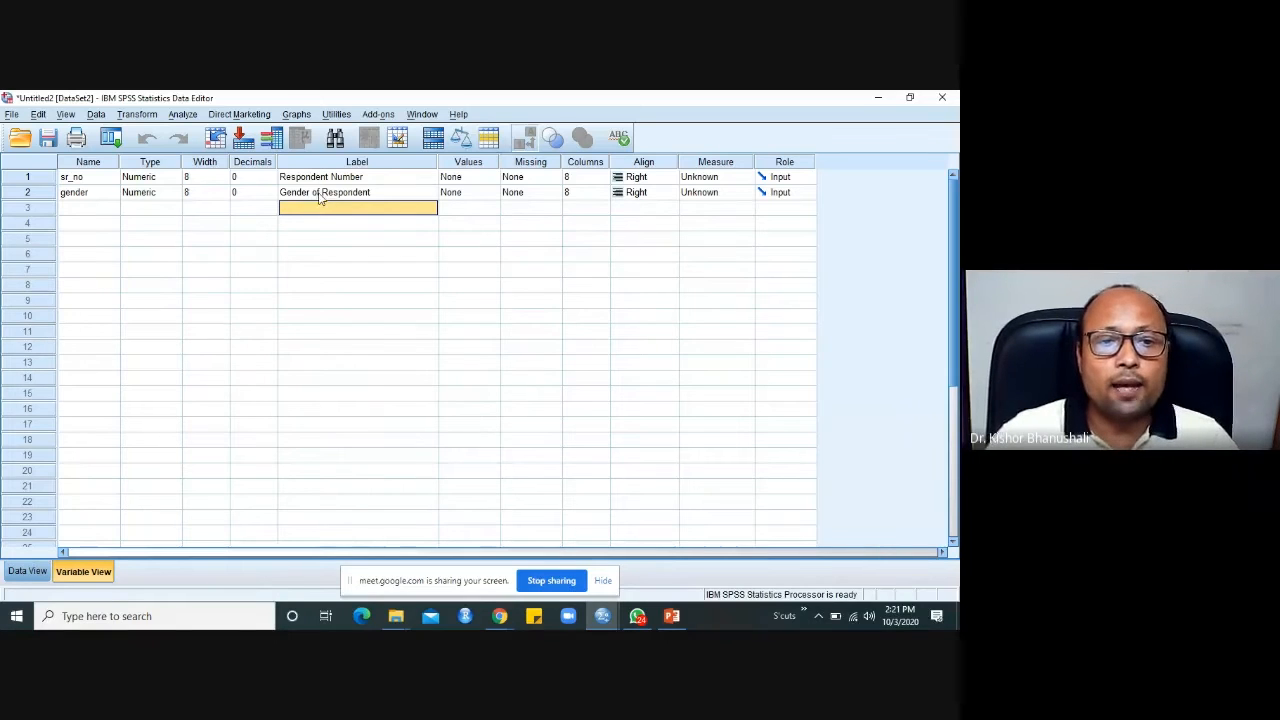
click(318, 195)
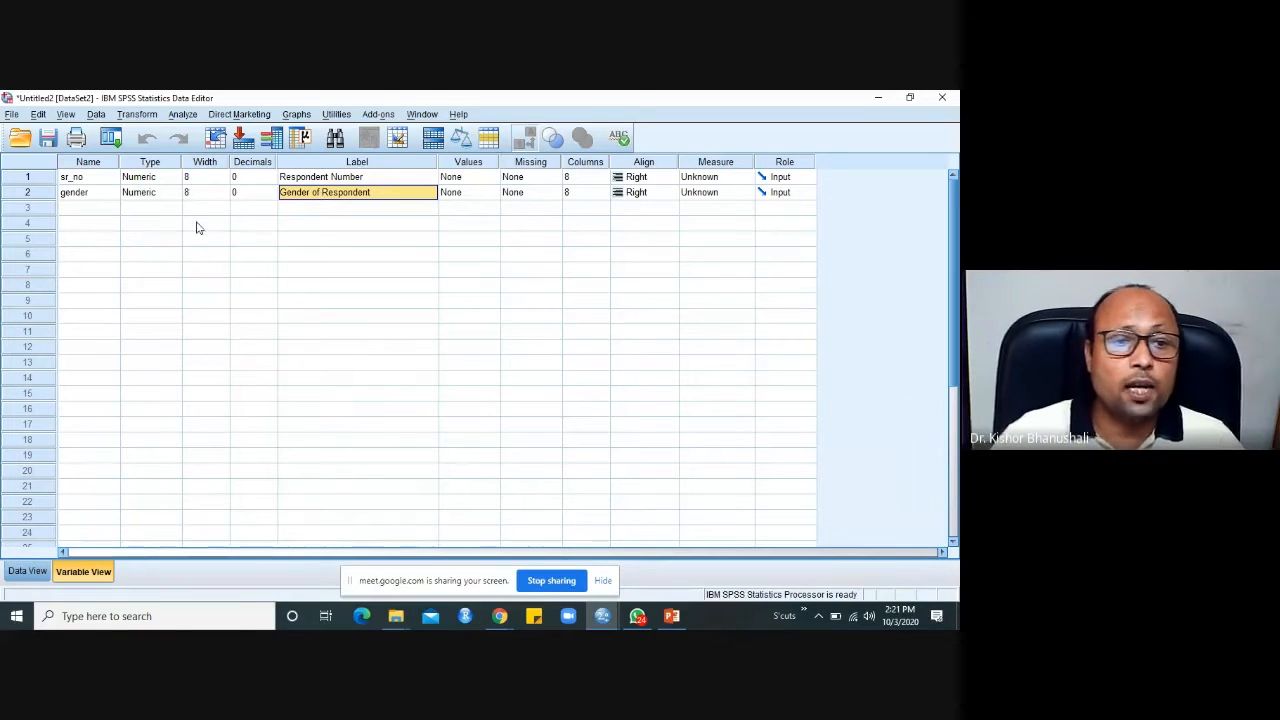
Add the value label 1 = "Male" for the gender variable.
click(463, 196)
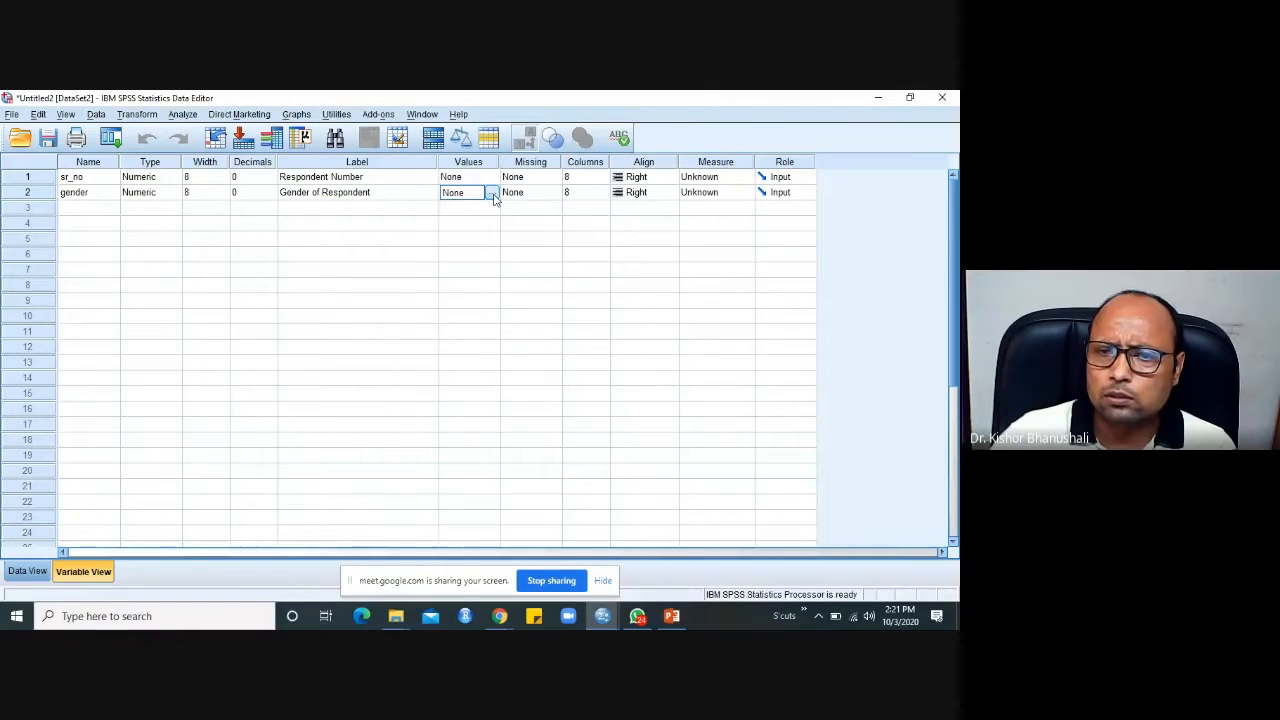
click(492, 196)
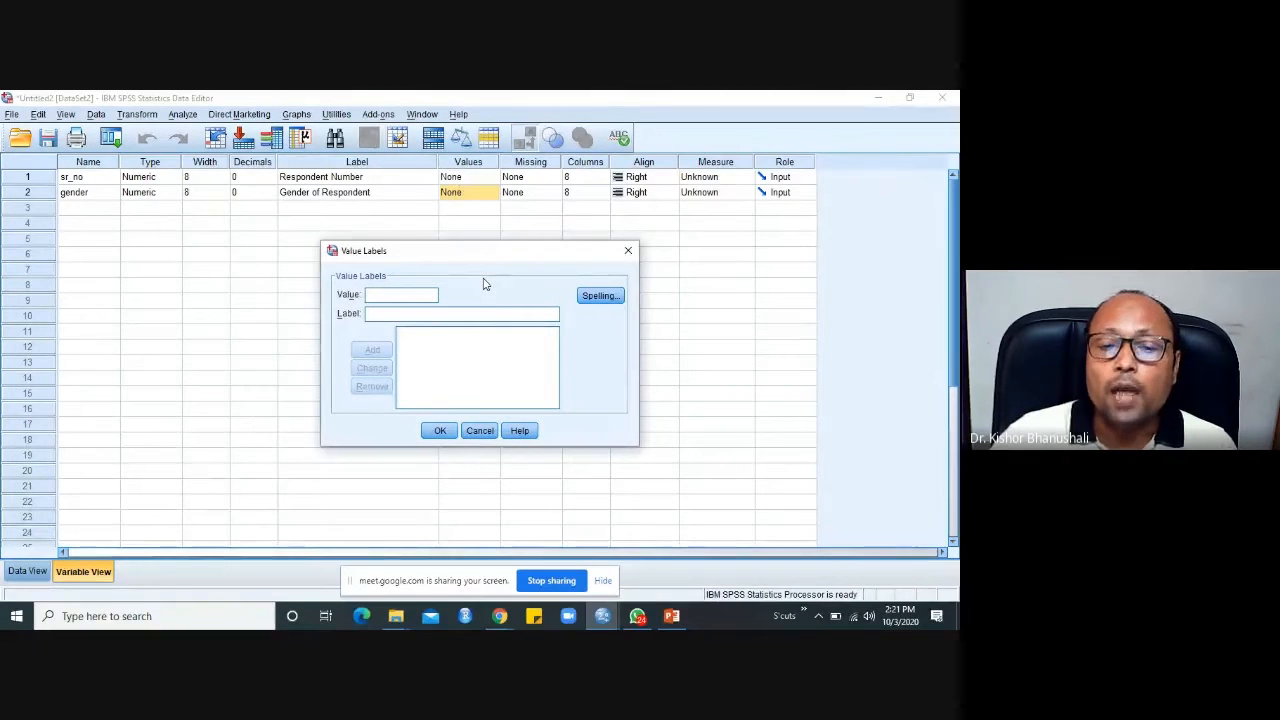
click(417, 297)
text(1)
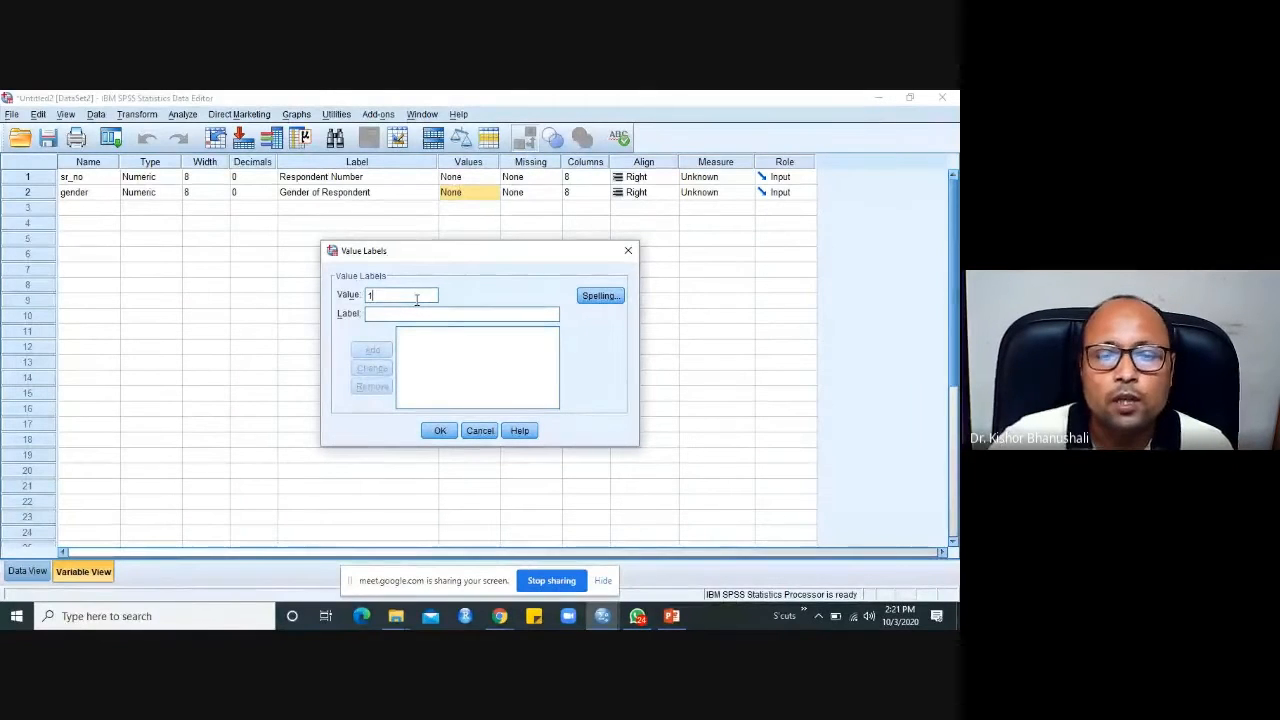
click(408, 314)
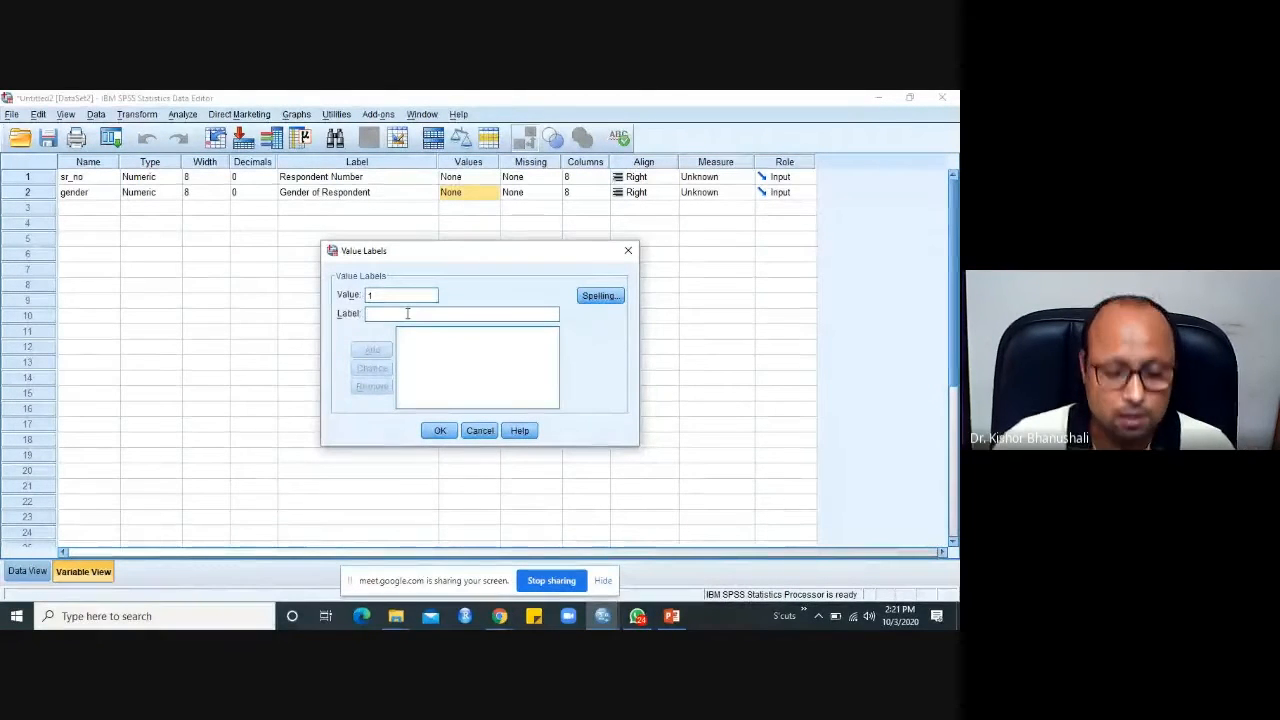
text(Male)
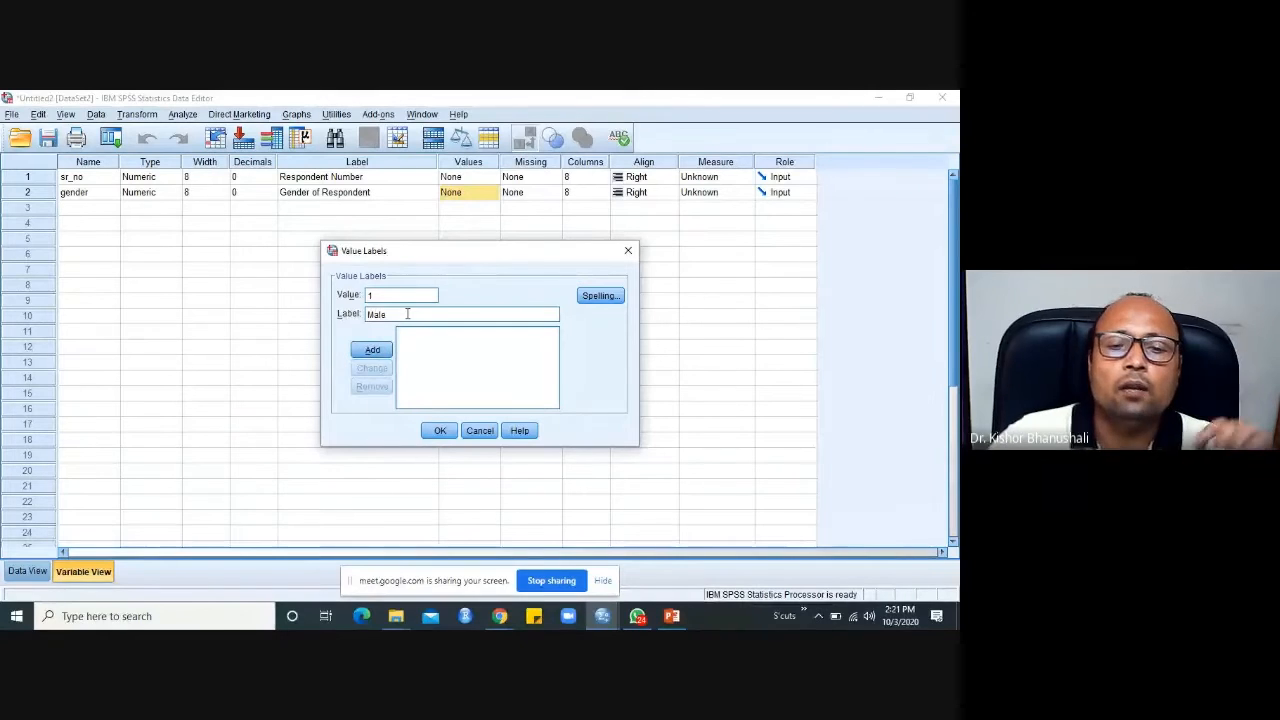
click(390, 353)
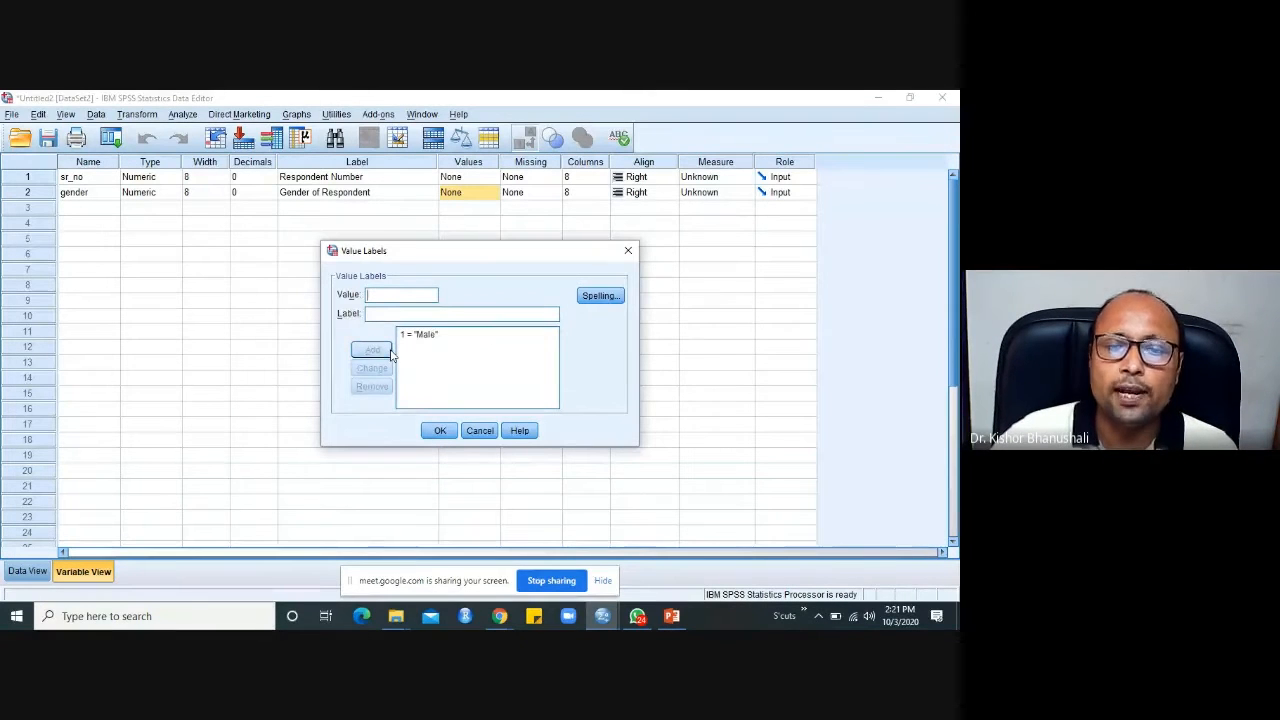
Add the value label 2 = "Female" for the gender variable.
text(2)
click(389, 313)
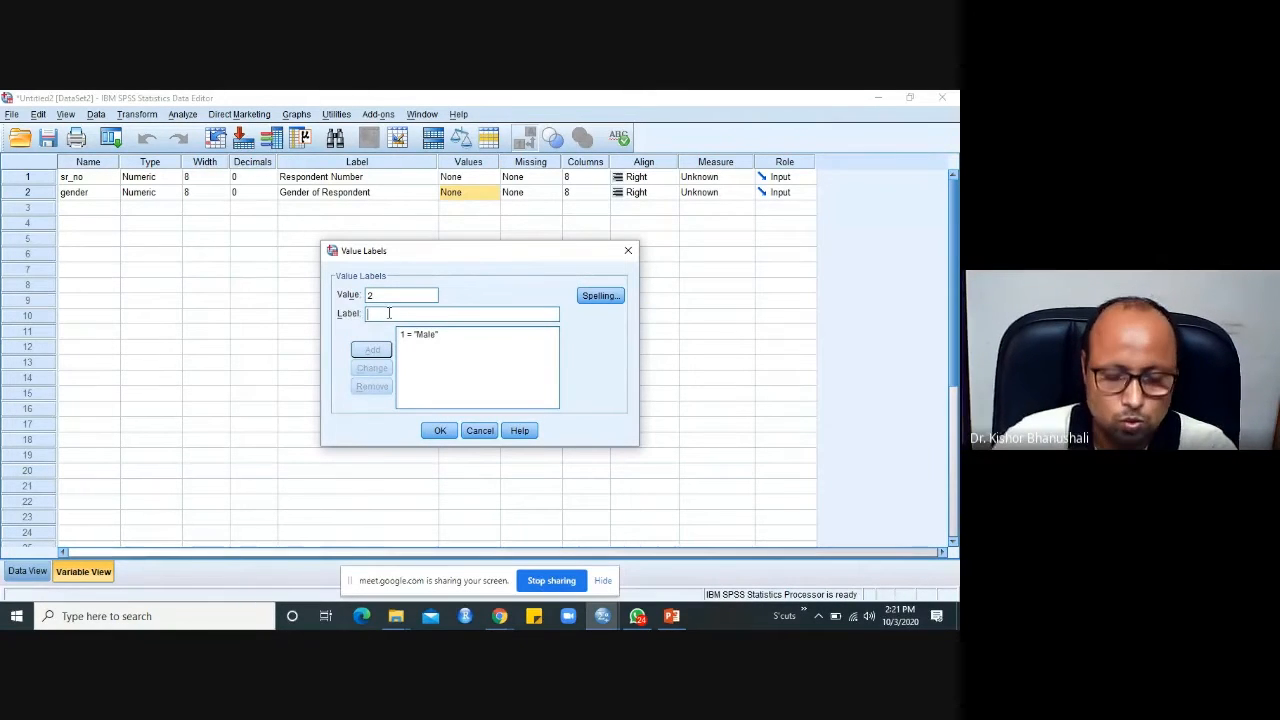
text(Female)
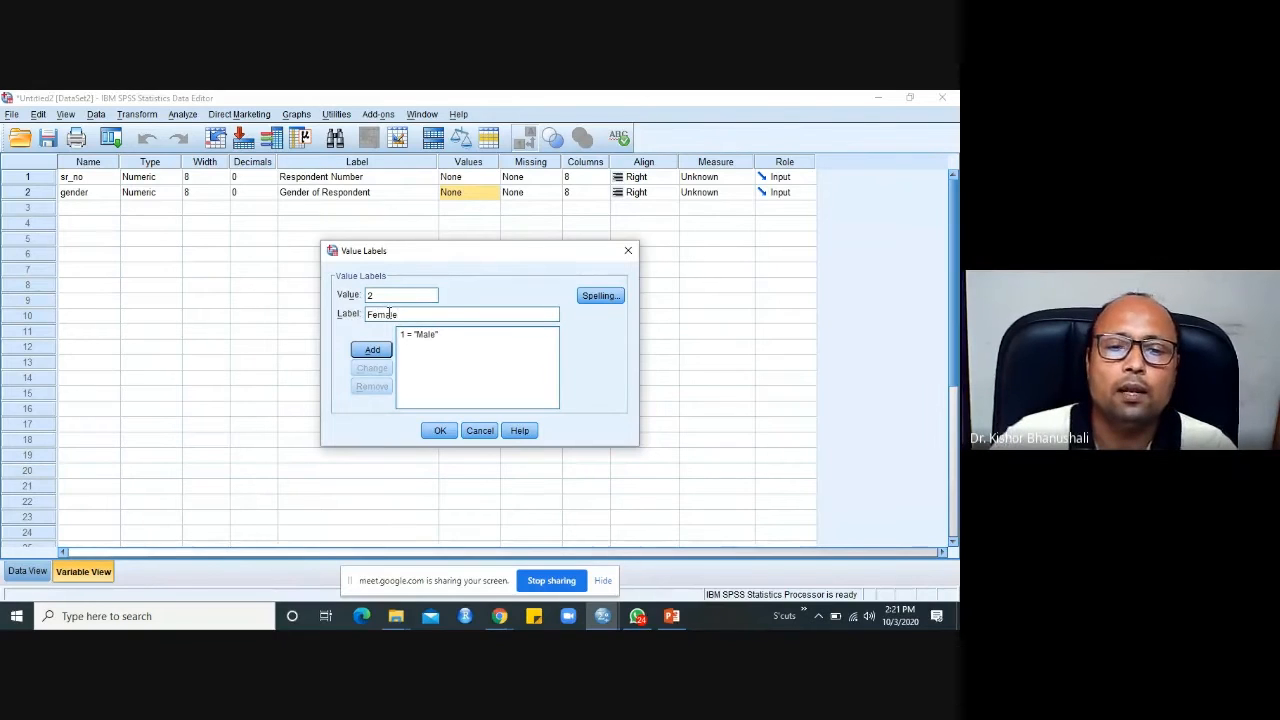
click(374, 352)
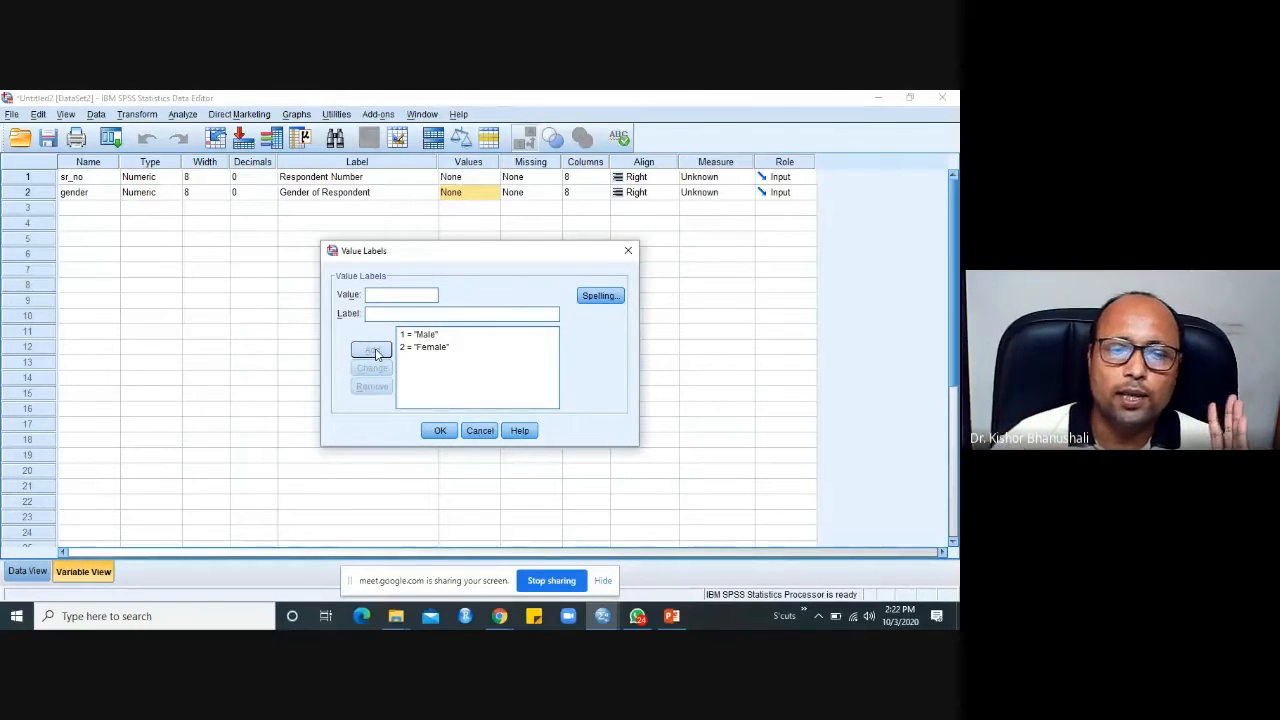
Apply the gender value labels and enter gender codes 1, 2, 1, 1, 2 for respondents 1 to 5.
click(446, 433)
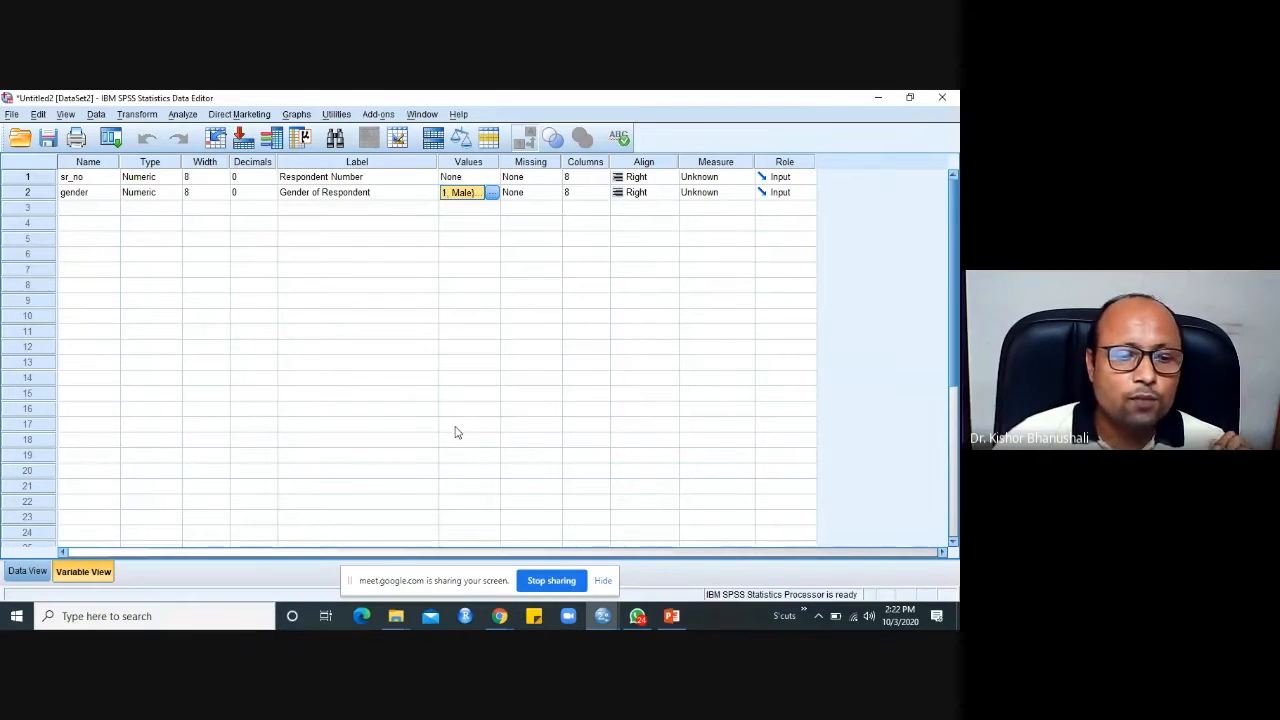
click(41, 572)
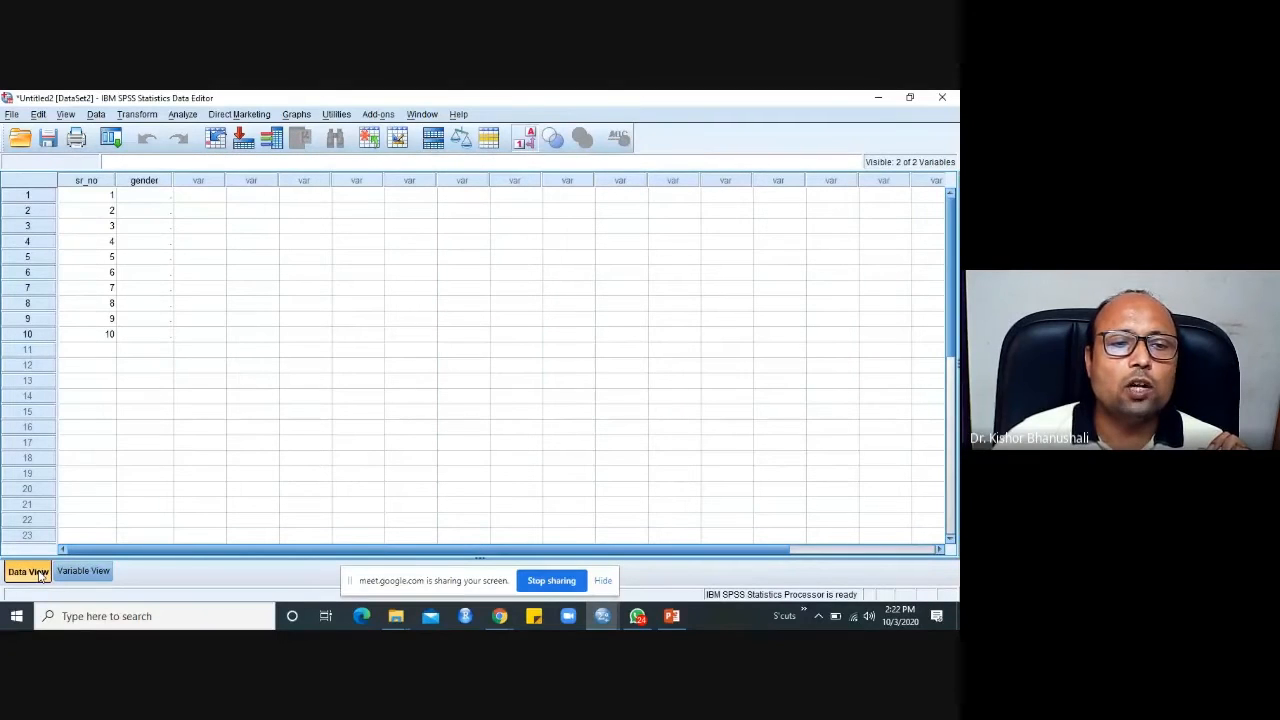
click(156, 197)
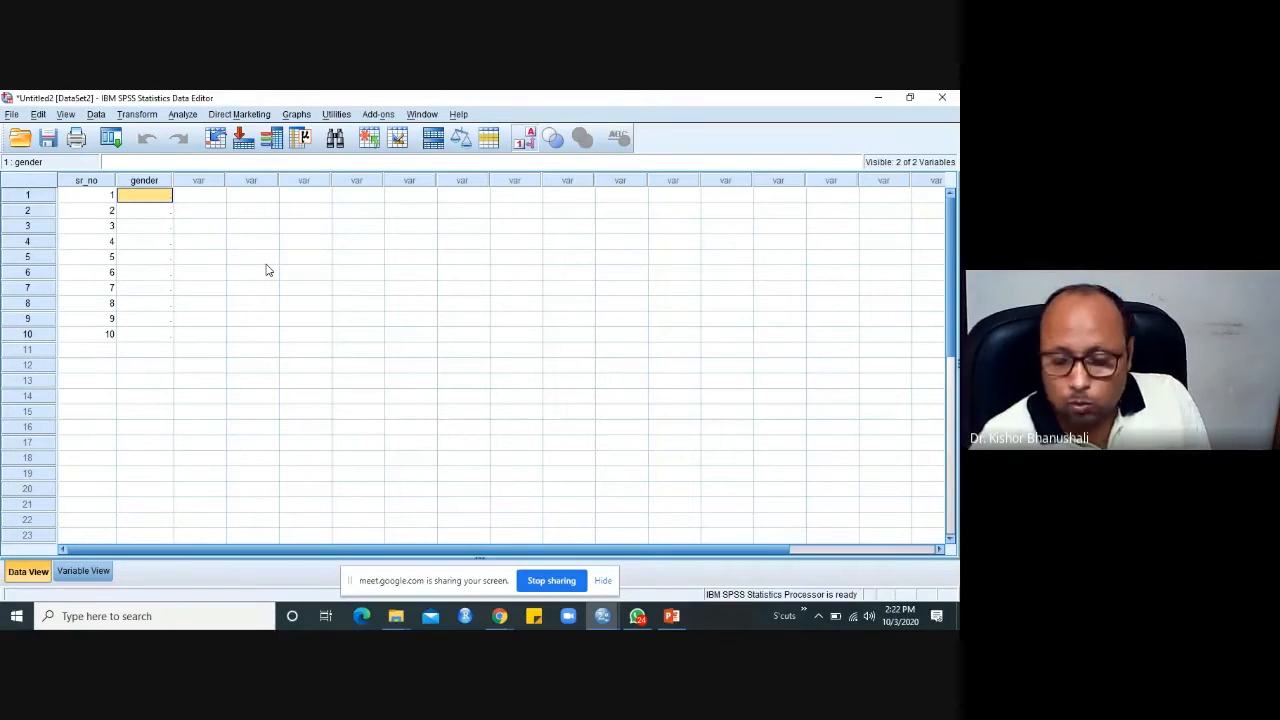
text(1)
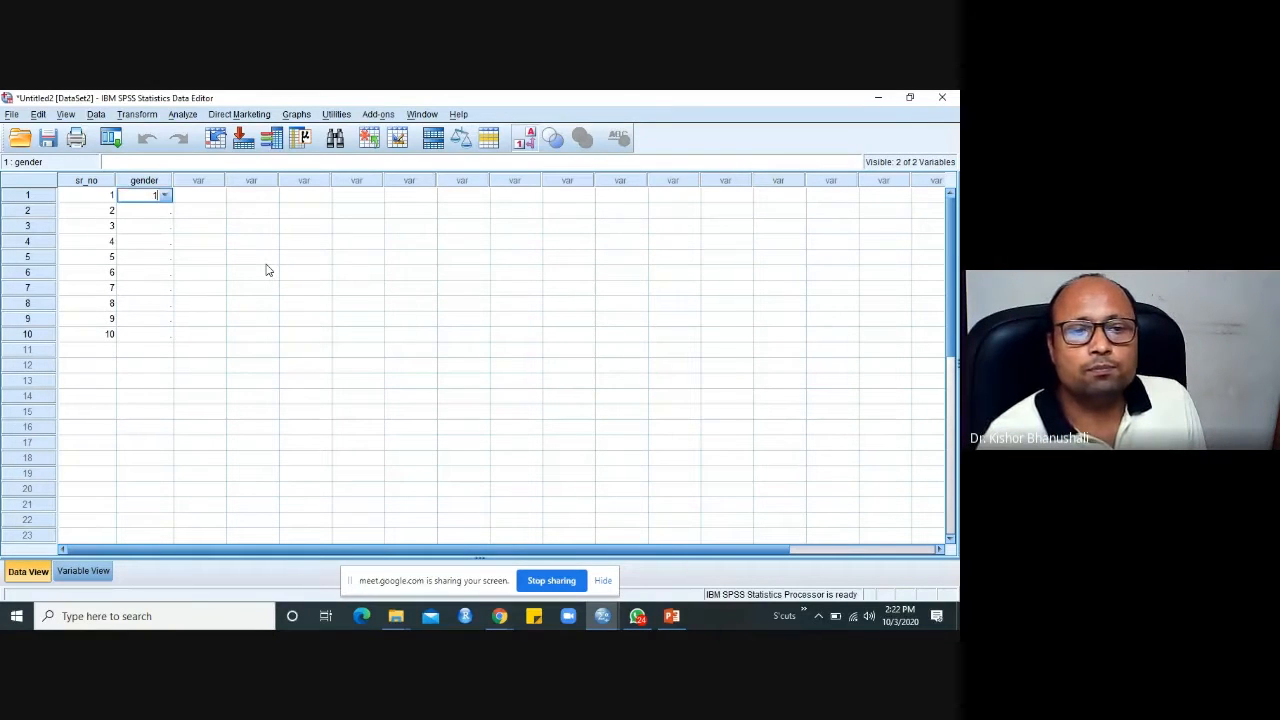
key(Return)
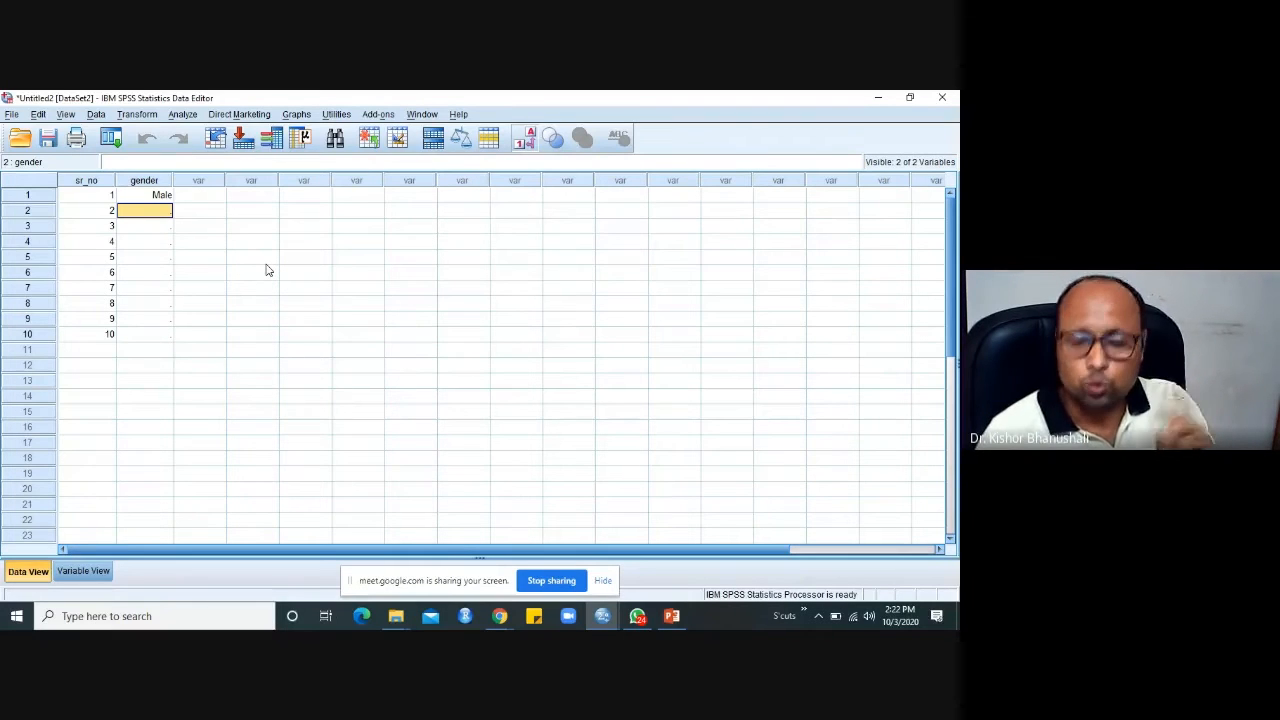
text(2)
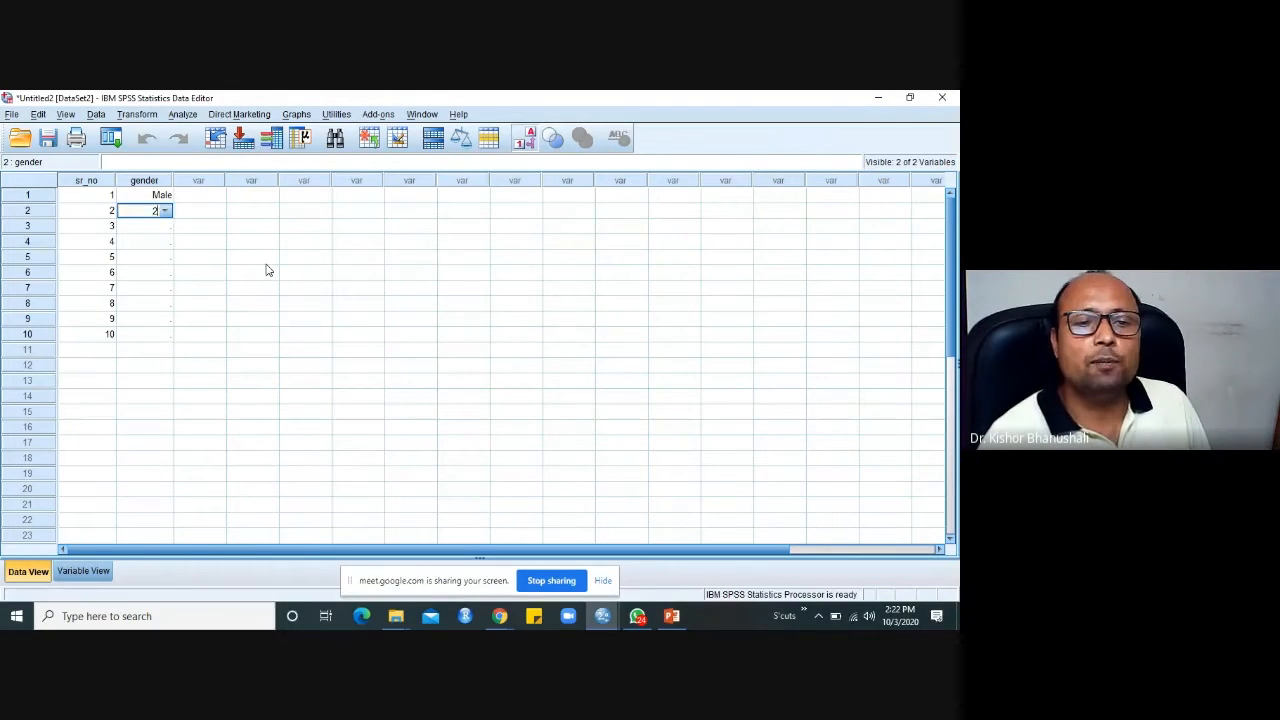
key(Return)
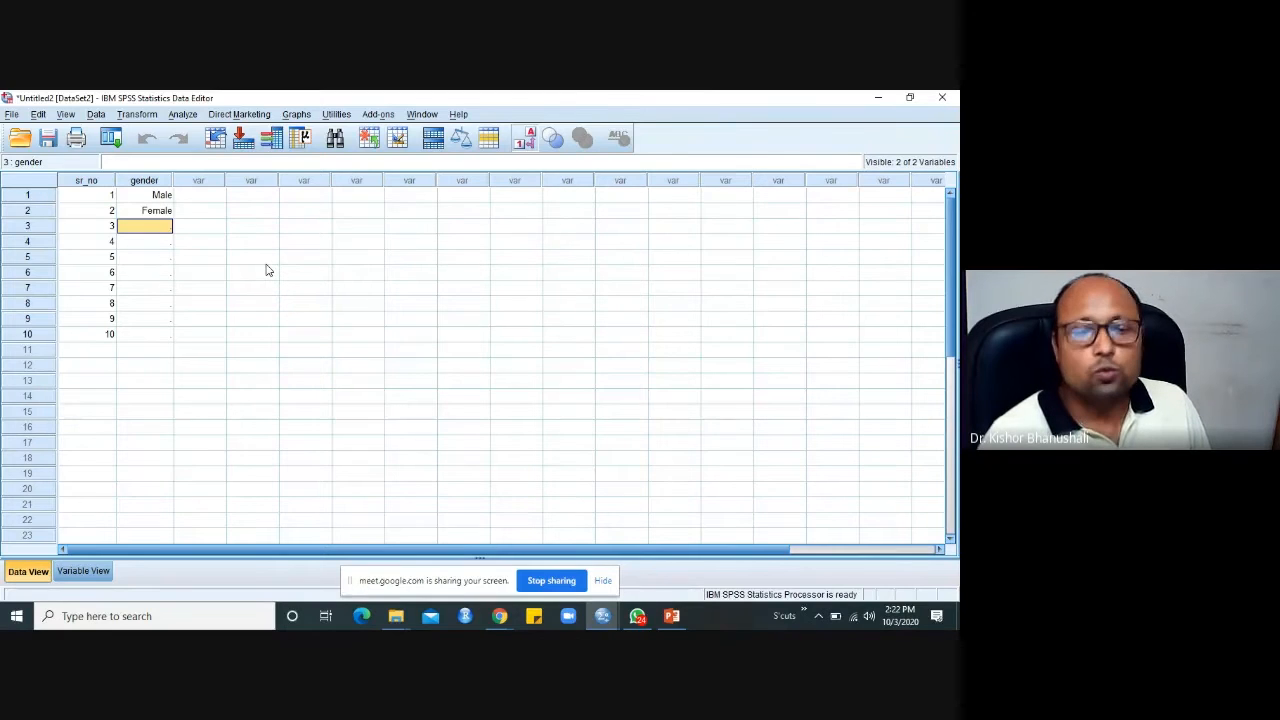
text(1 1 2)
key(Return)
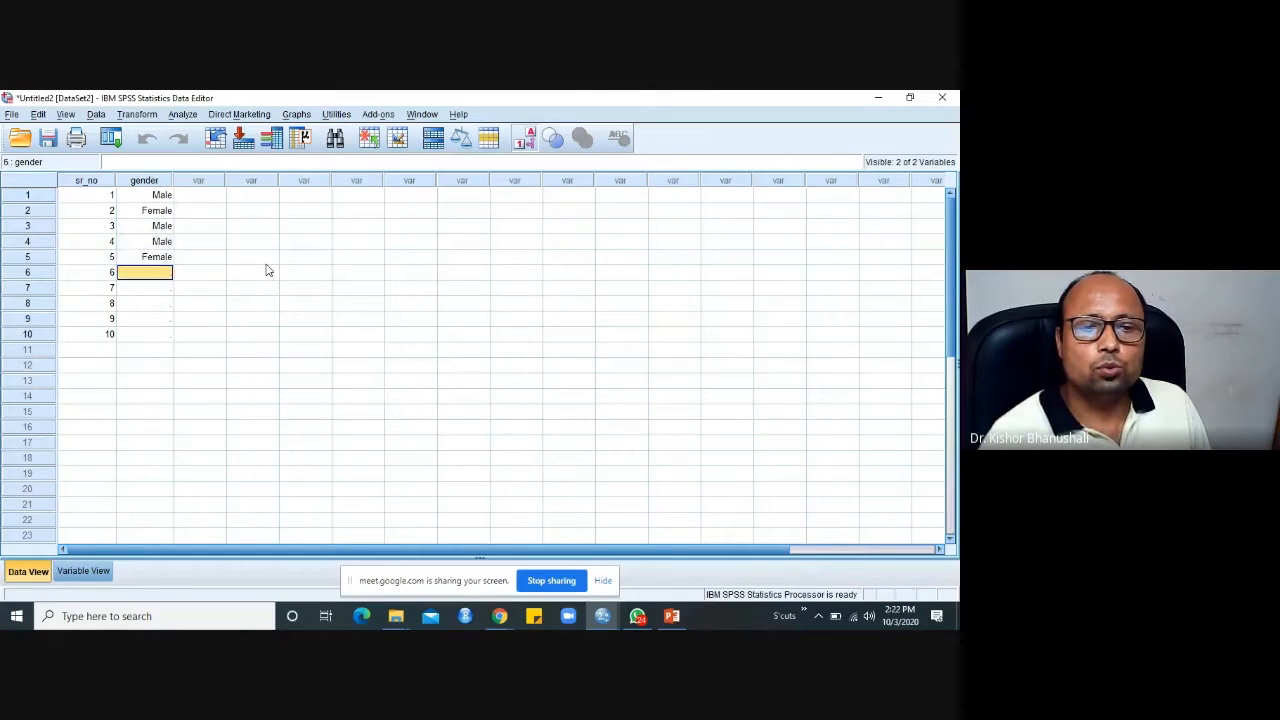
Enter gender codes 2, 1, 1, 1, 2 for respondents 6 to 10.
text(2)
key(Return)
text(1)
key(Return)
text(1)
key(Return)
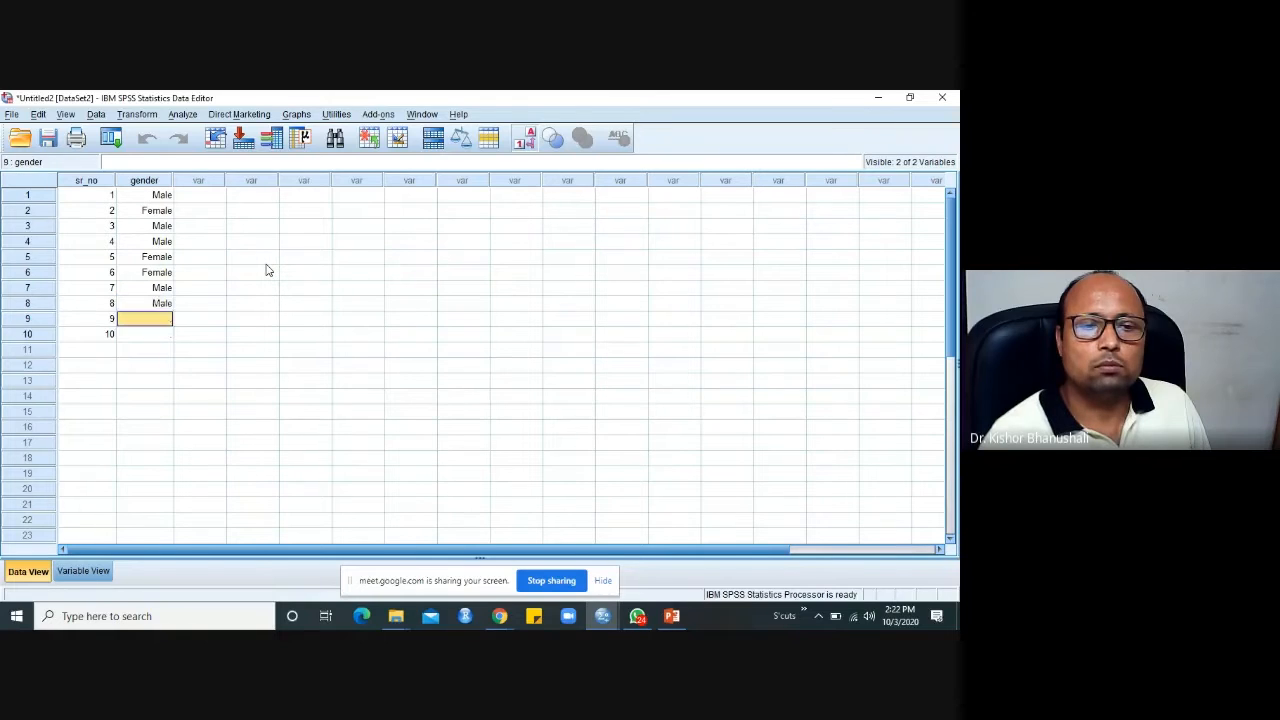
text(1)
key(Return)
text(2)
key(Return)
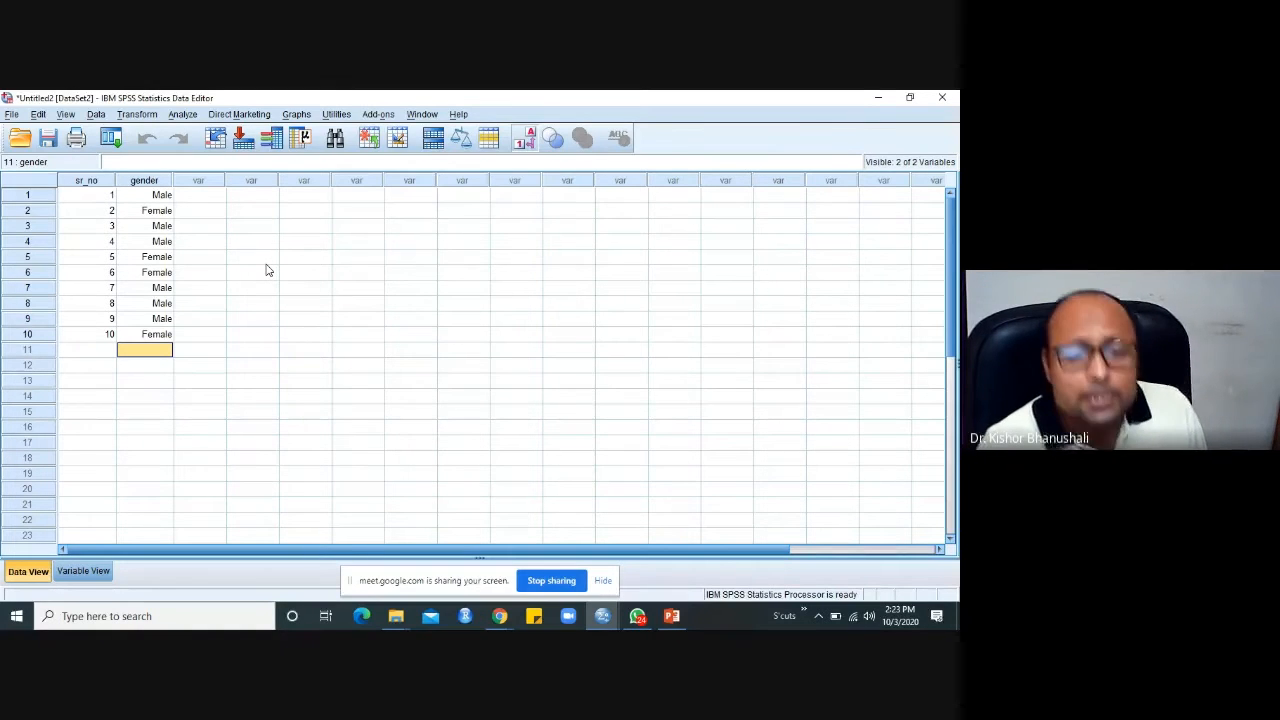
Try the undefined gender code 3 for respondent 7.
key(Up)
key(Up)
key(Up)
key(Up)
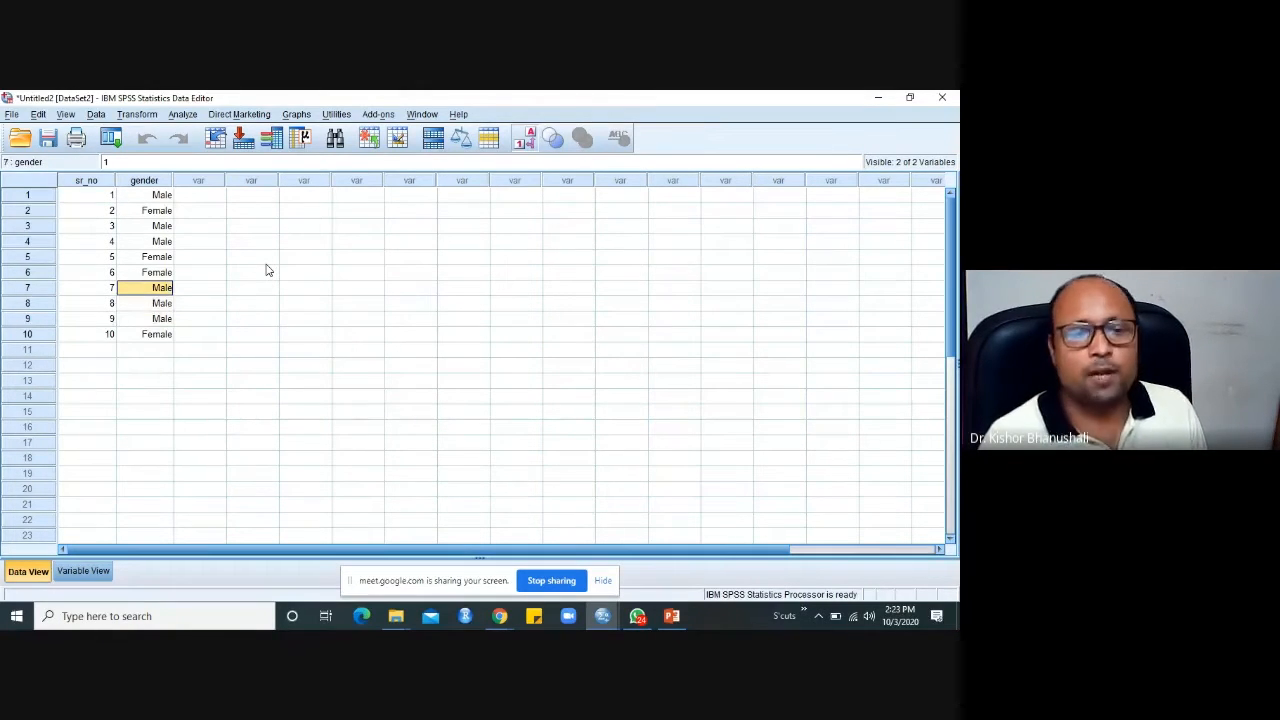
text(3)
key(Return)
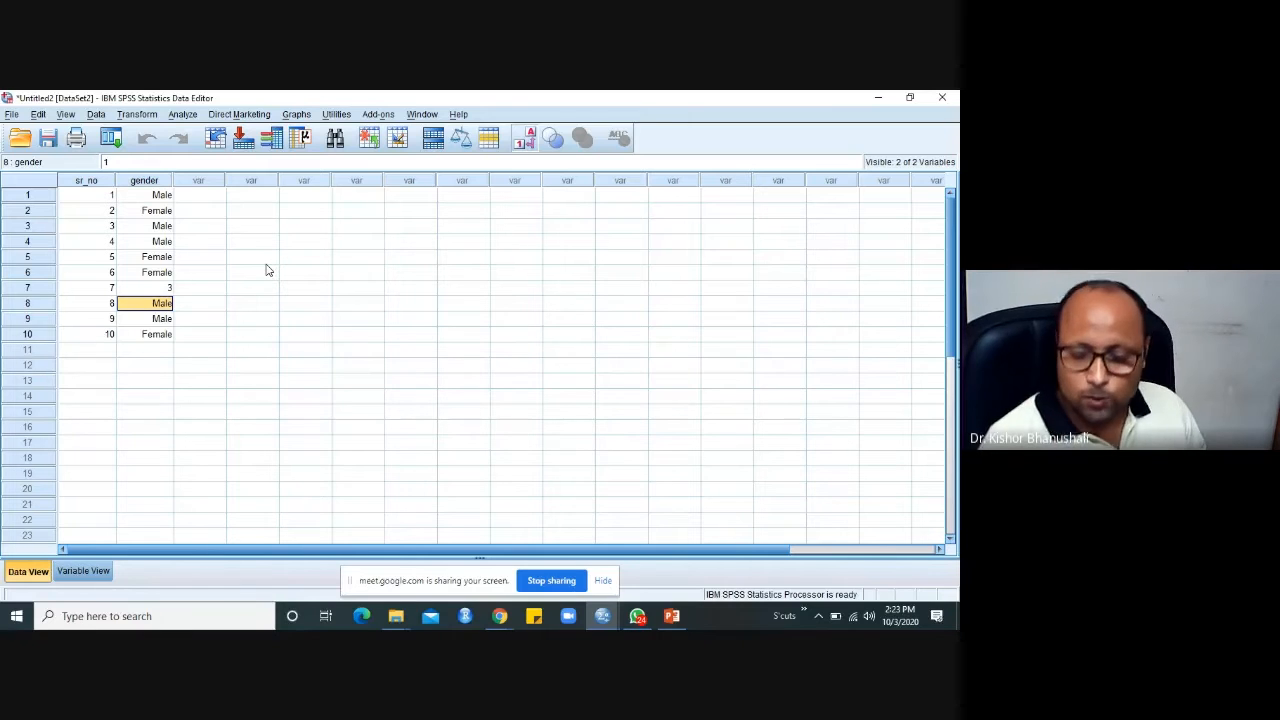
Set the gender code of respondent 7 to 2.
key(Up)
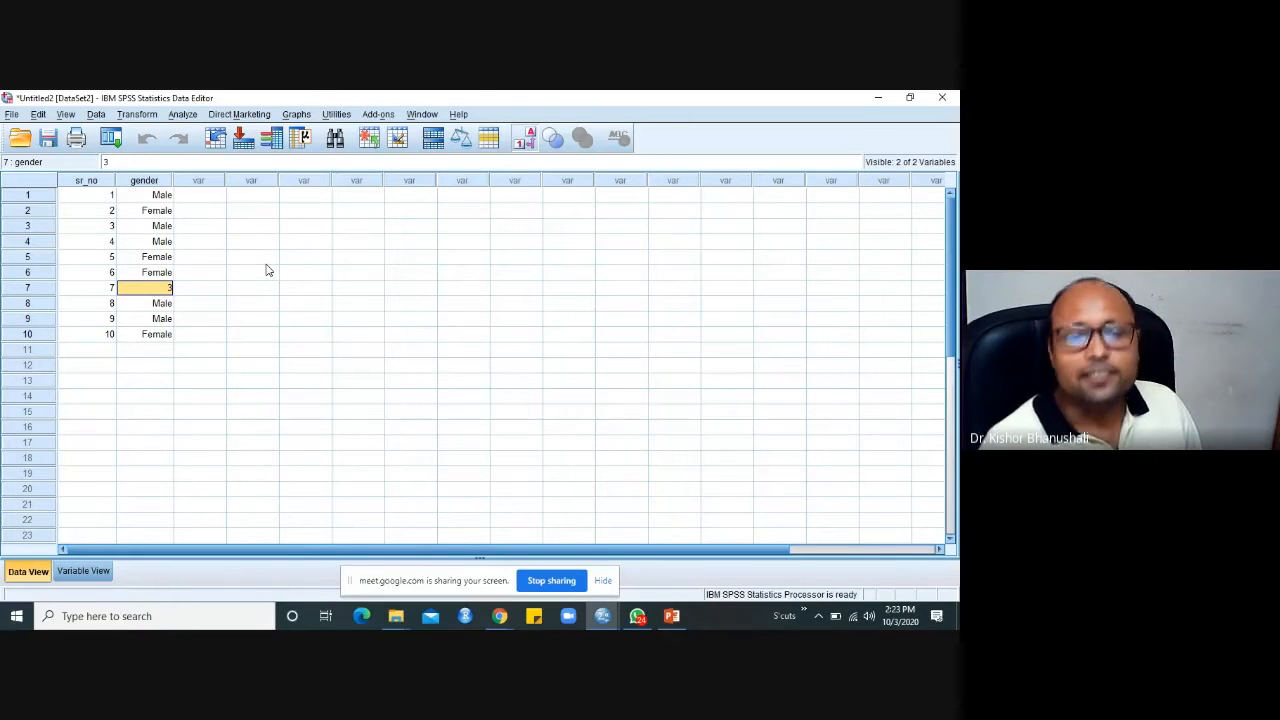
text(2)
key(Return)
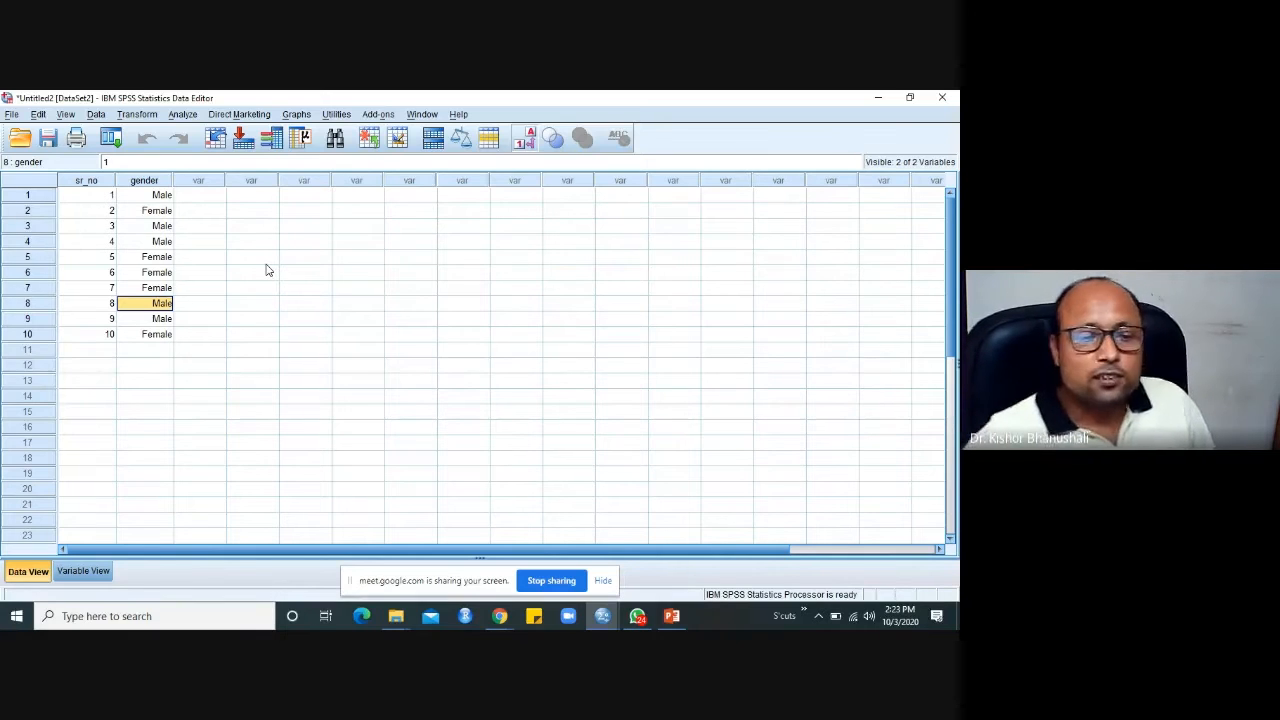
Define a third variable named MarksA in the variable definitions.
click(92, 574)
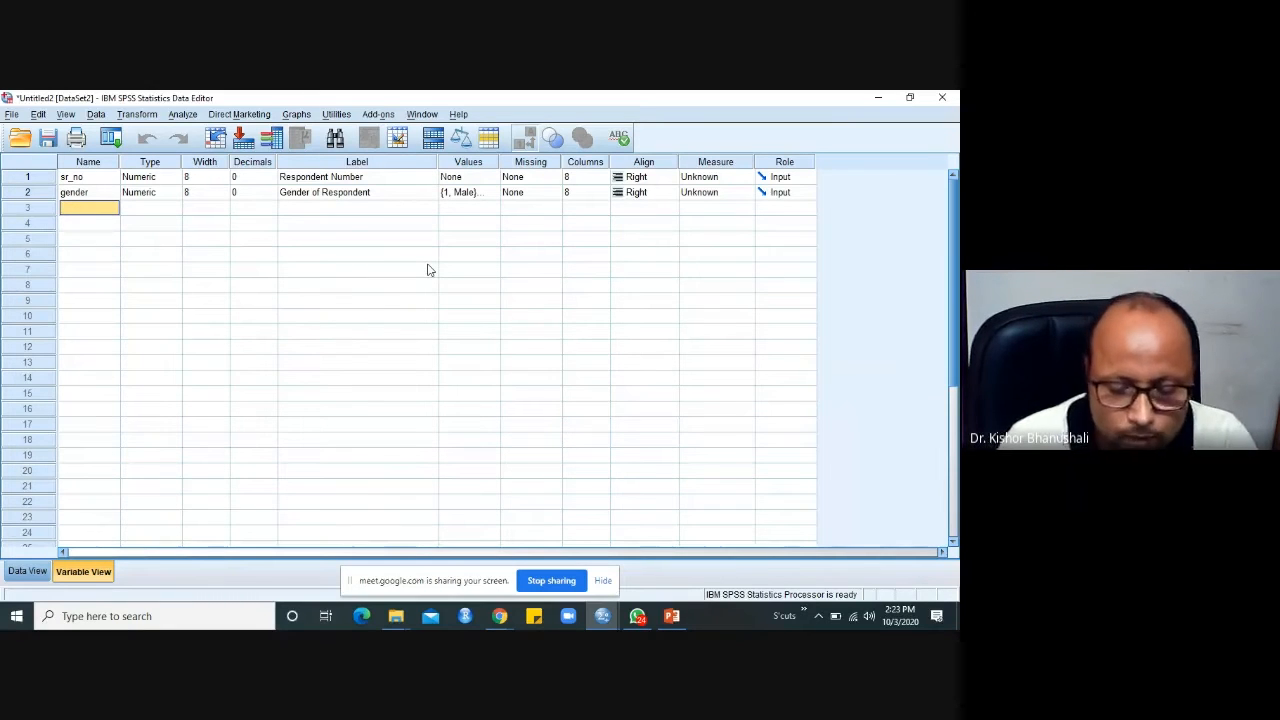
text(M)
text(ark)
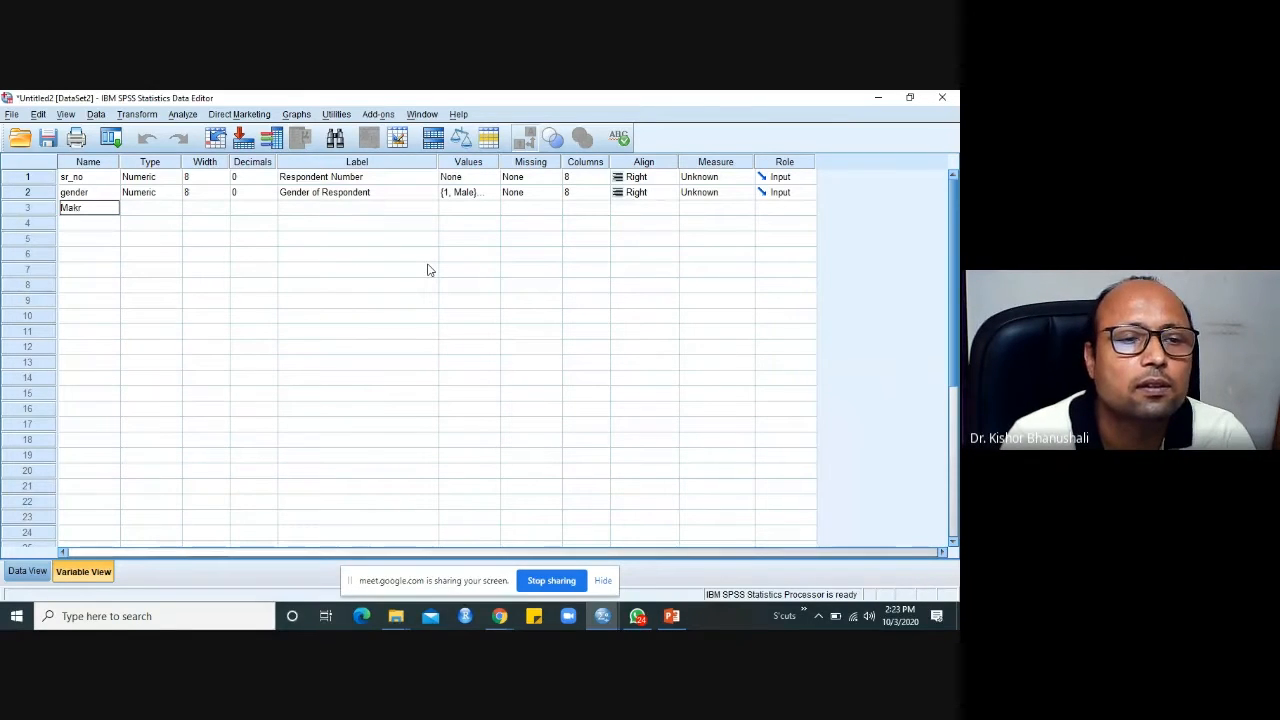
text(s)
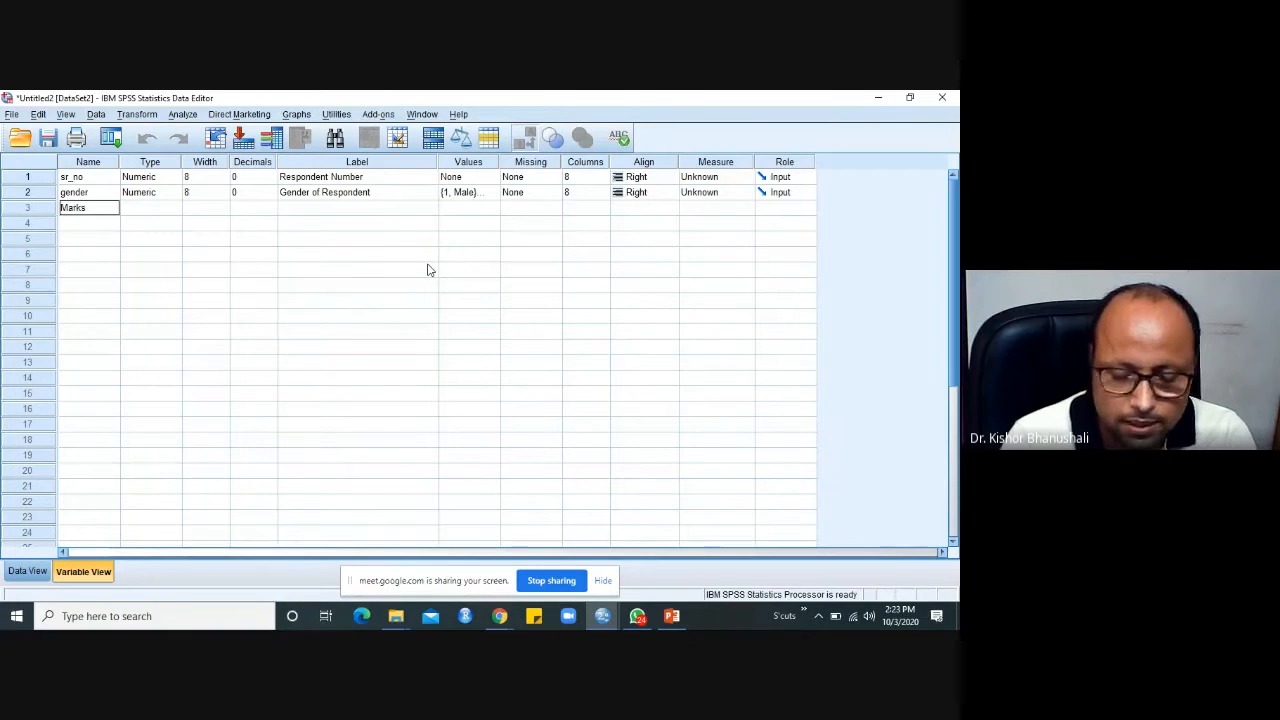
text(-A)
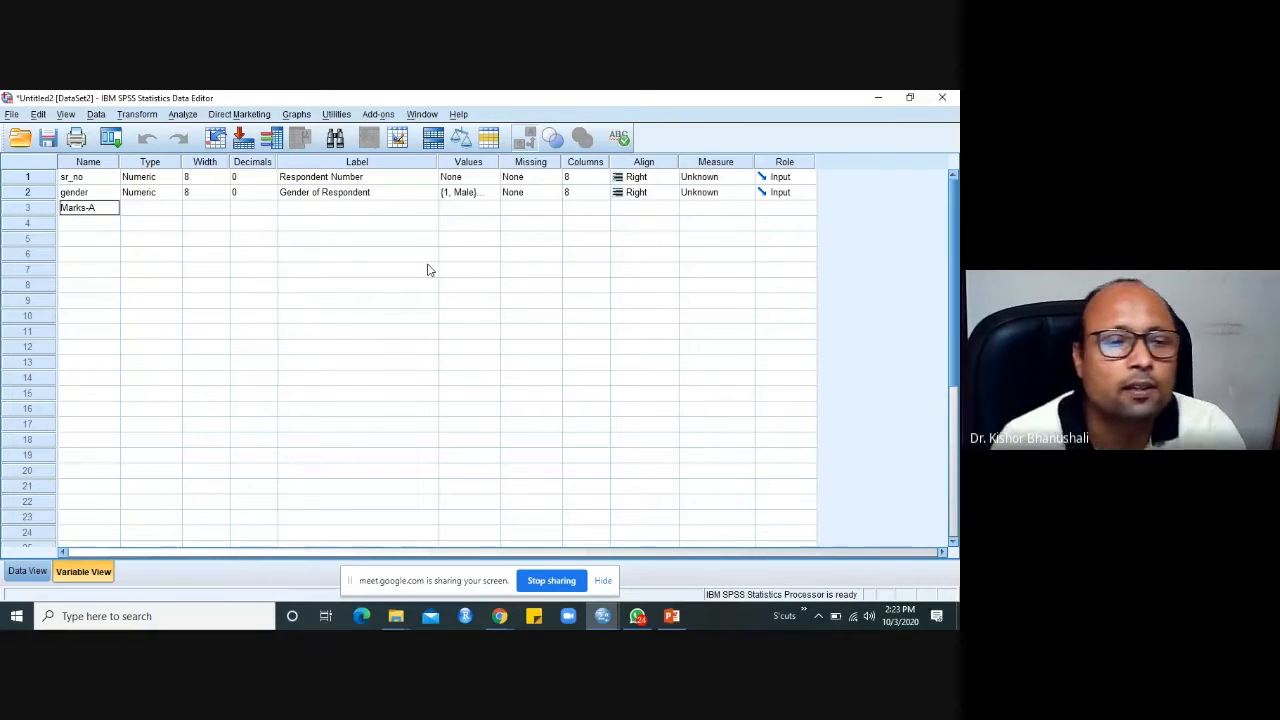
key(BackSpace)
key(BackSpace)
text(A)
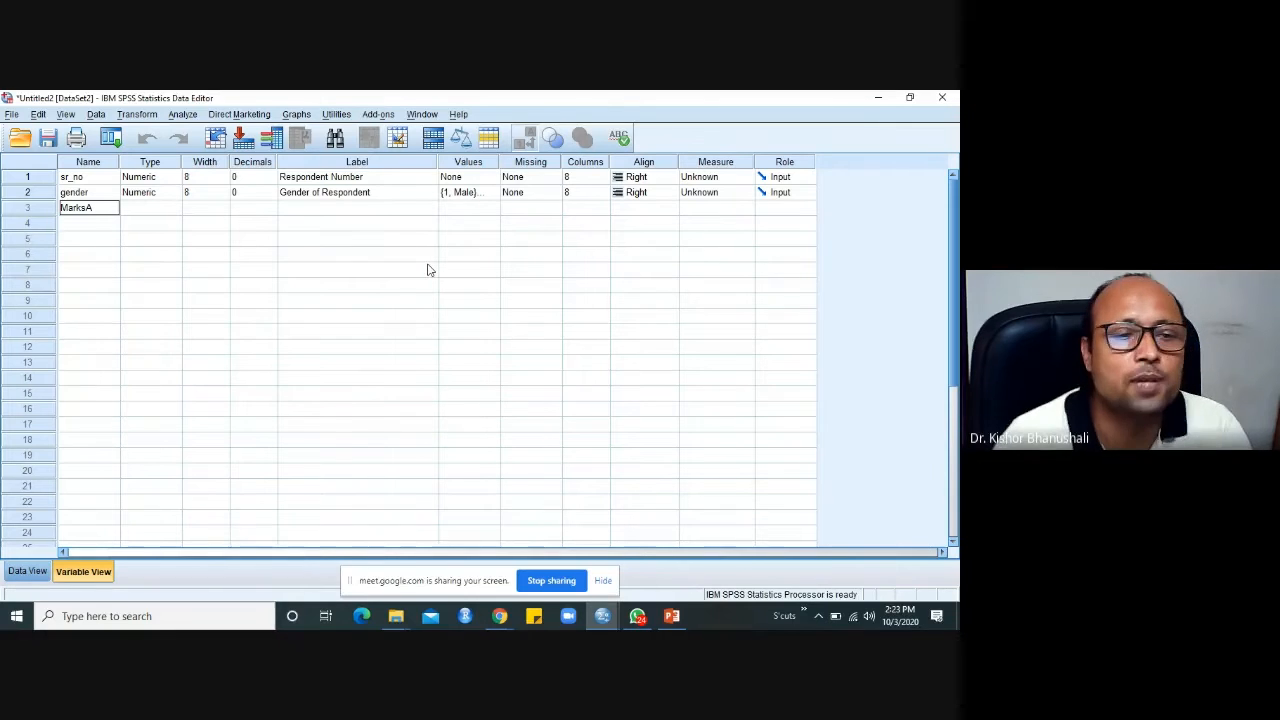
key(Return)
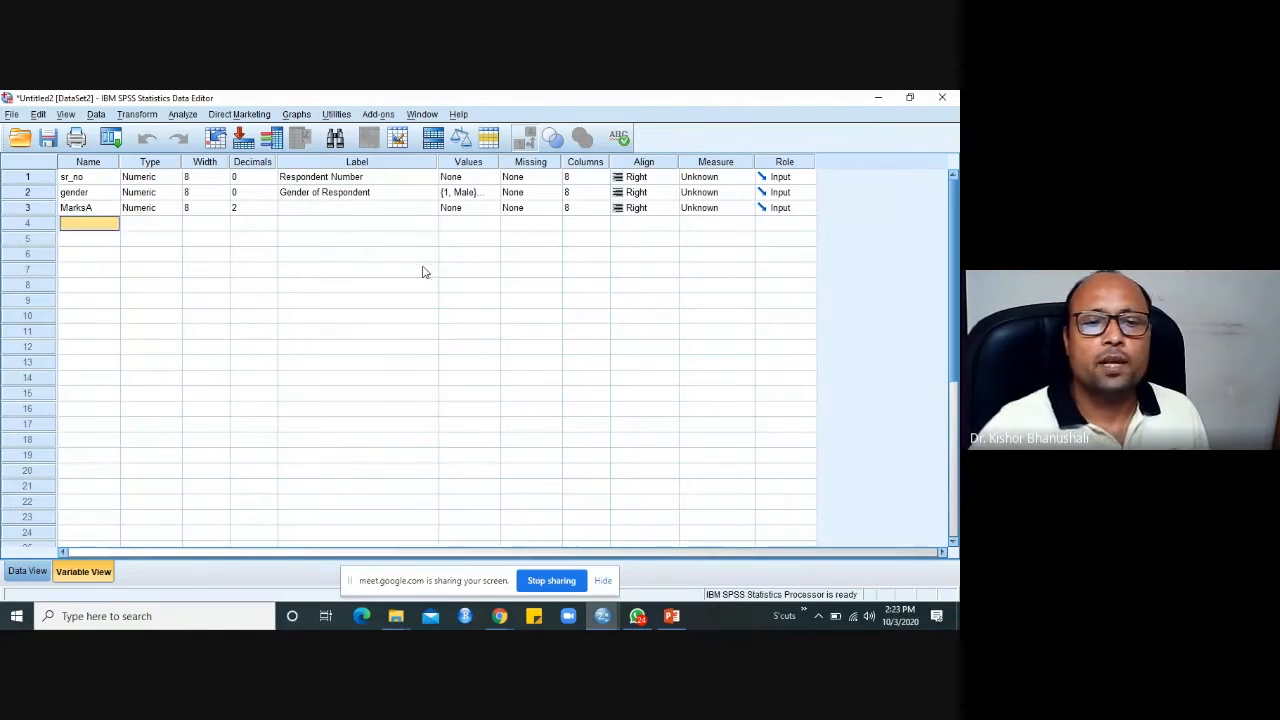
Give the MarksA variable the label "Marks for Subject A".
click(303, 212)
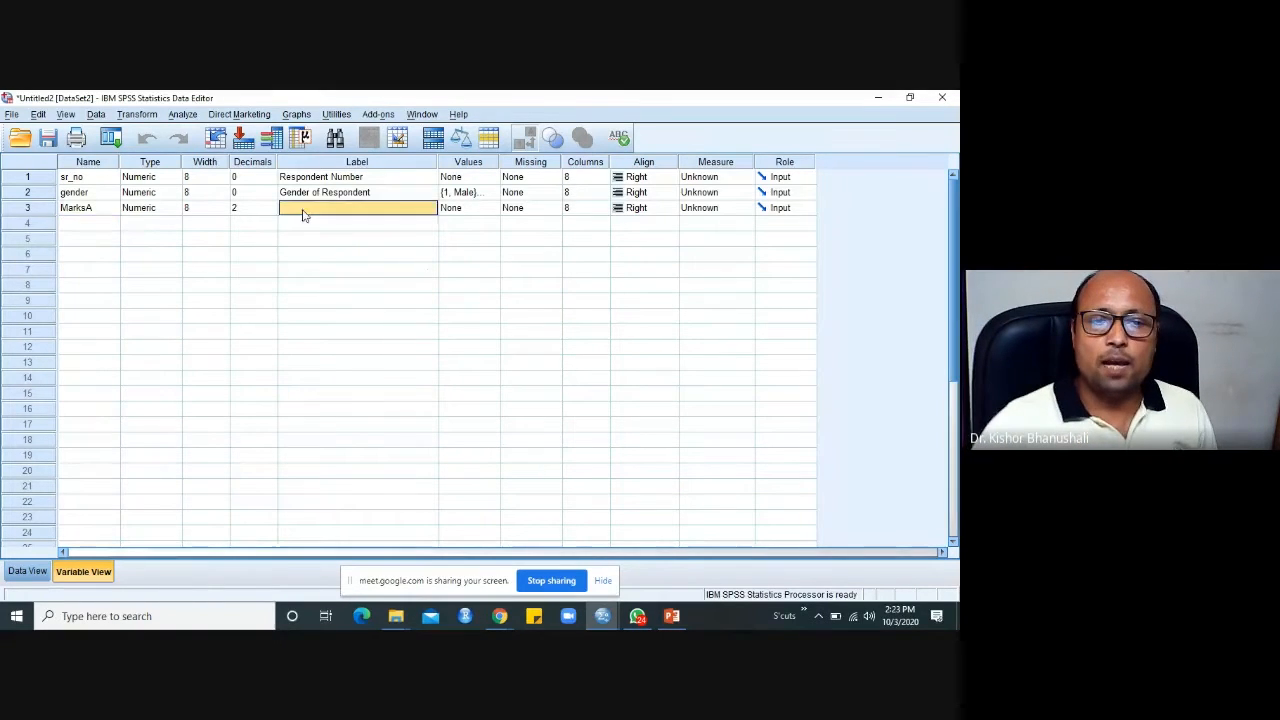
text(M)
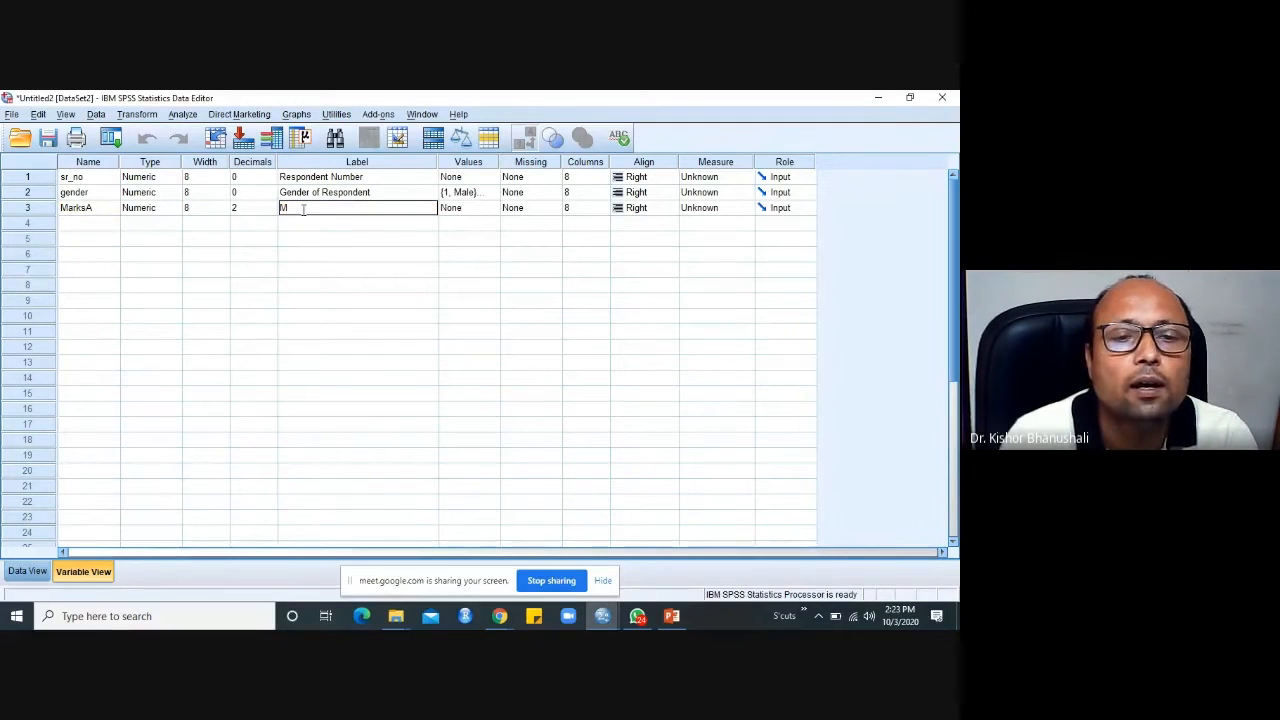
text(arks for)
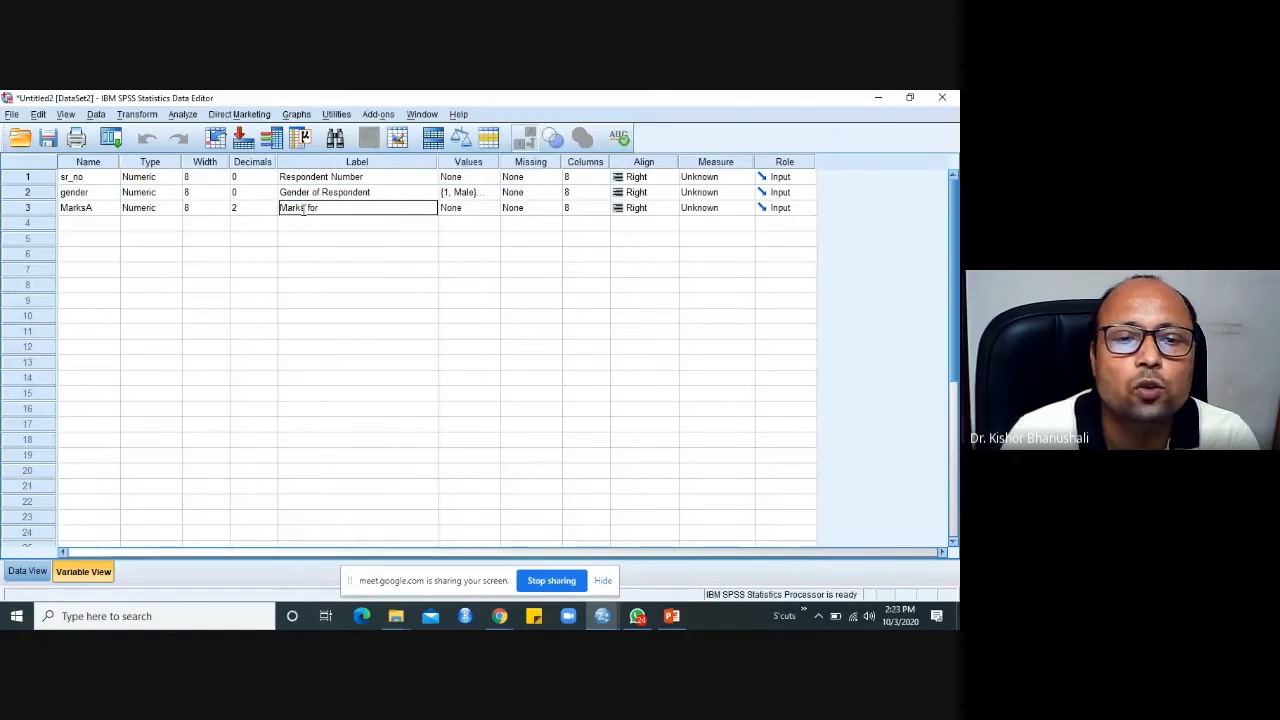
text( Su)
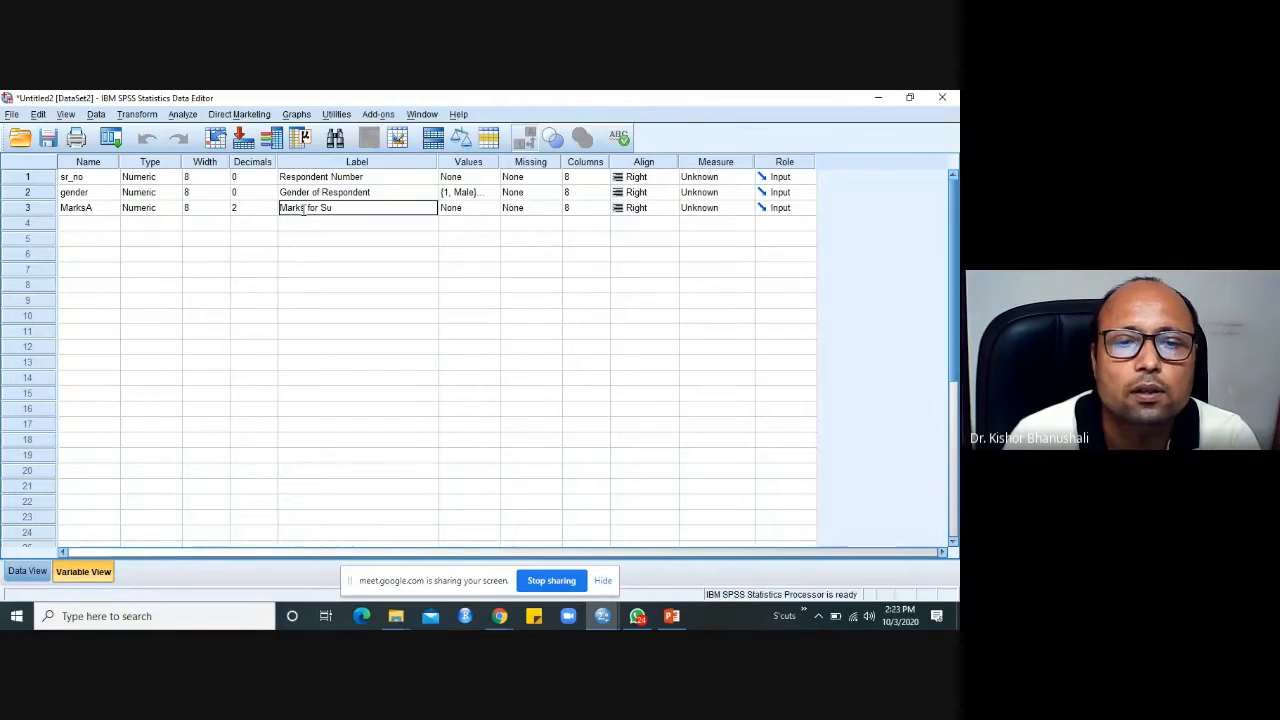
text(bject)
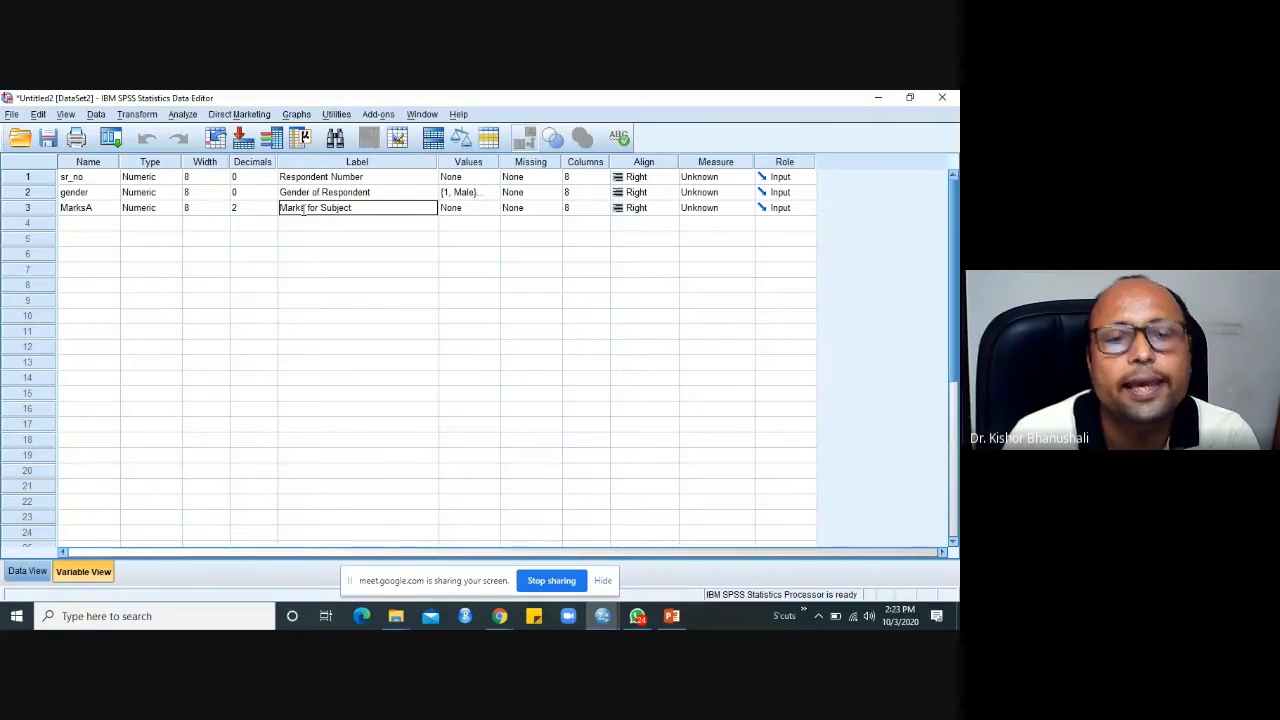
text( A)
key(Return)
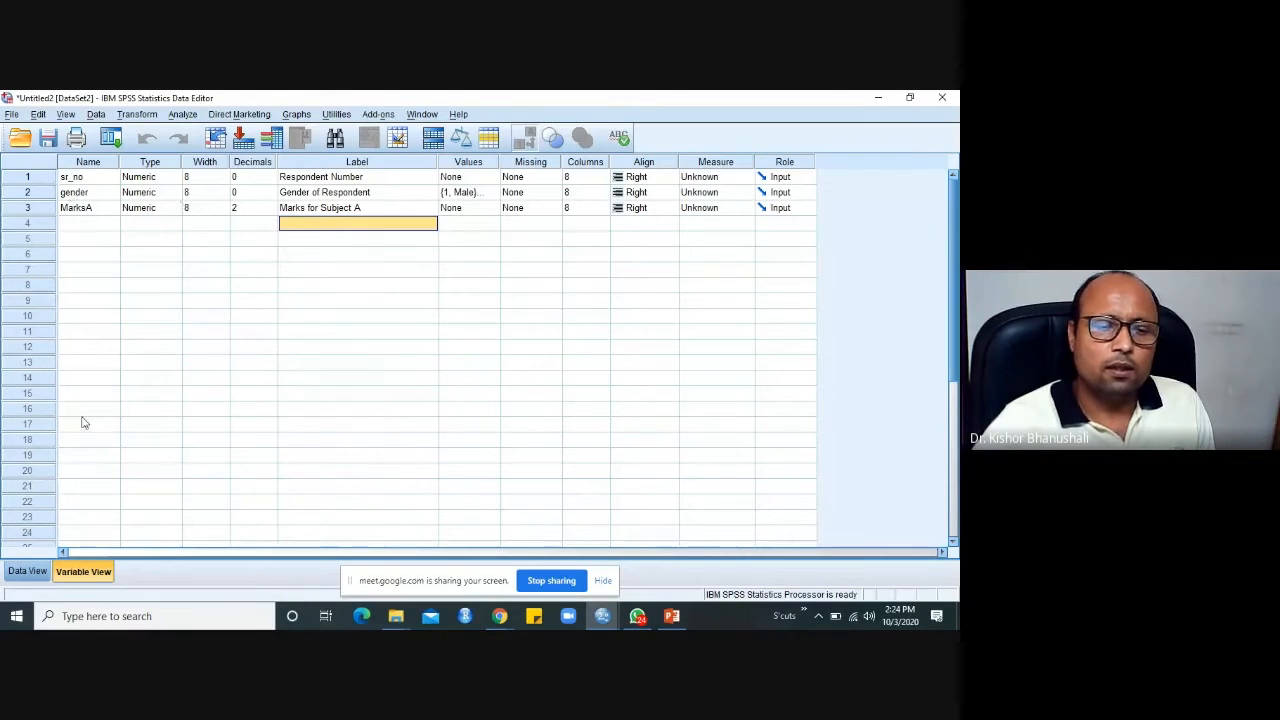
Enter the MarksA values 65, 35, 54, 54 and 55 for respondents 1 to 5 in the data sheet.
click(36, 572)
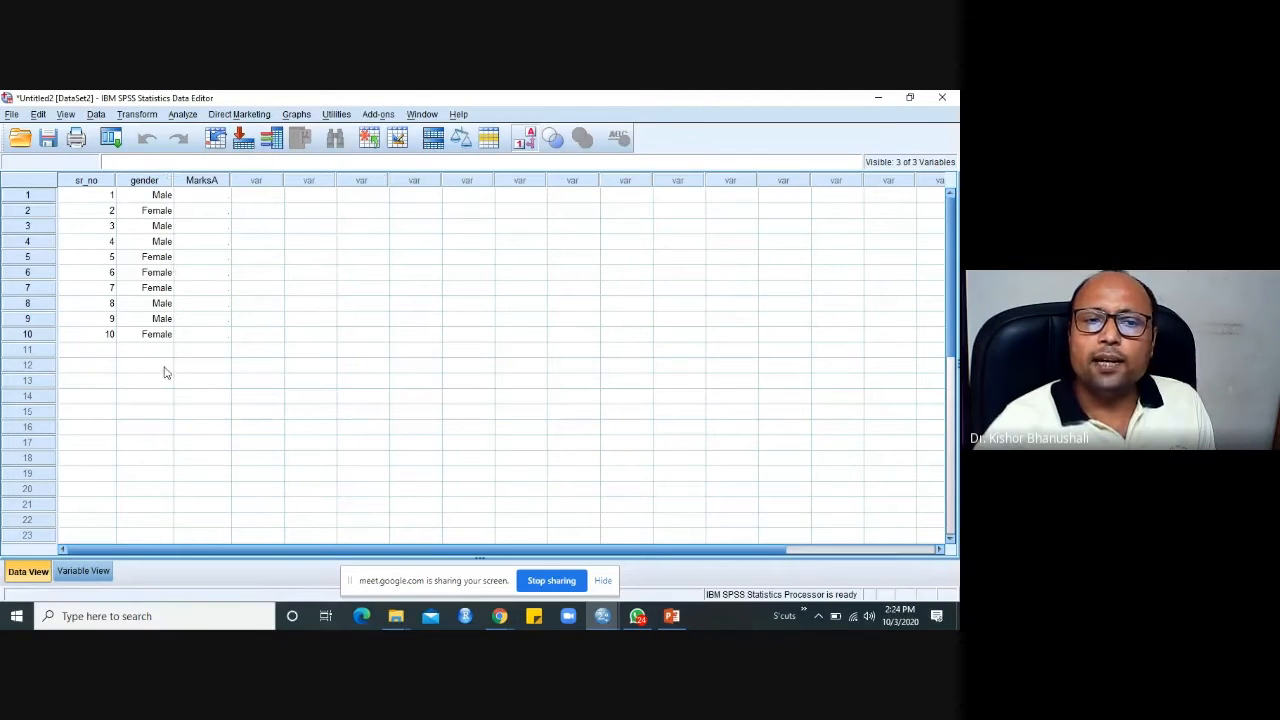
click(206, 197)
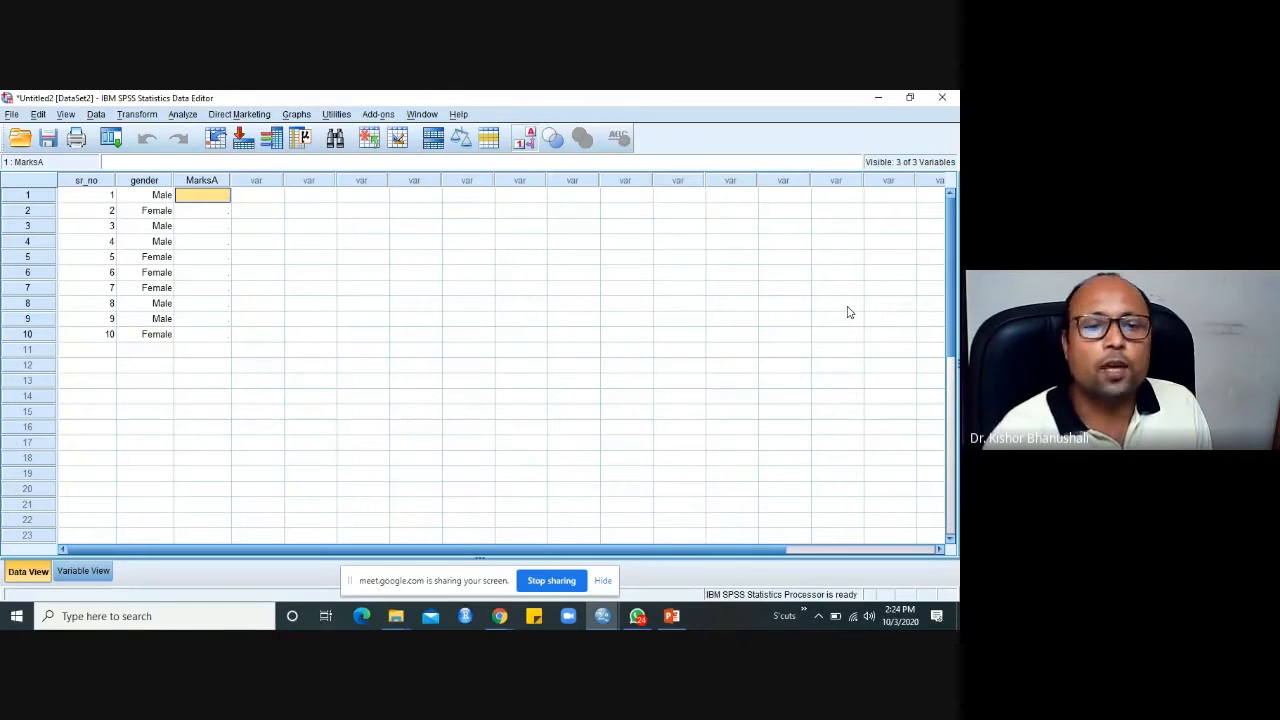
text(65)
key(Return)
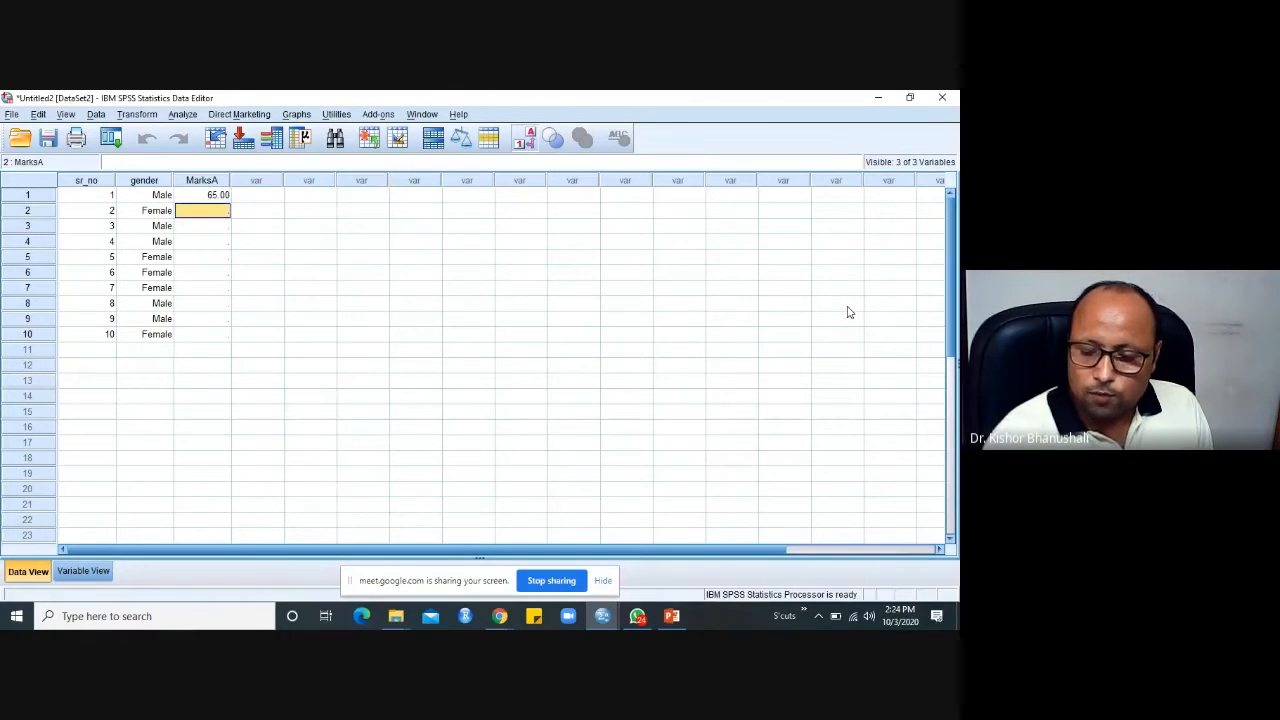
text(35)
key(Return)
text(54)
key(Return)
text(54)
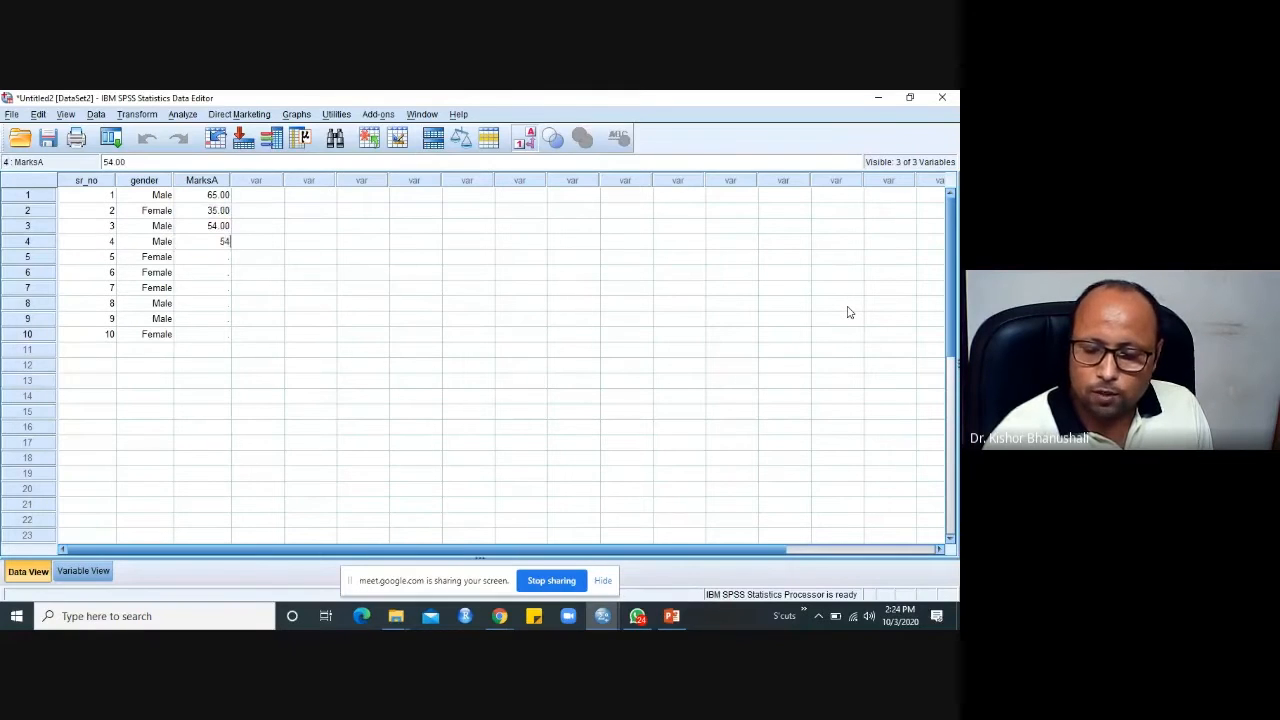
key(Return)
text(5)
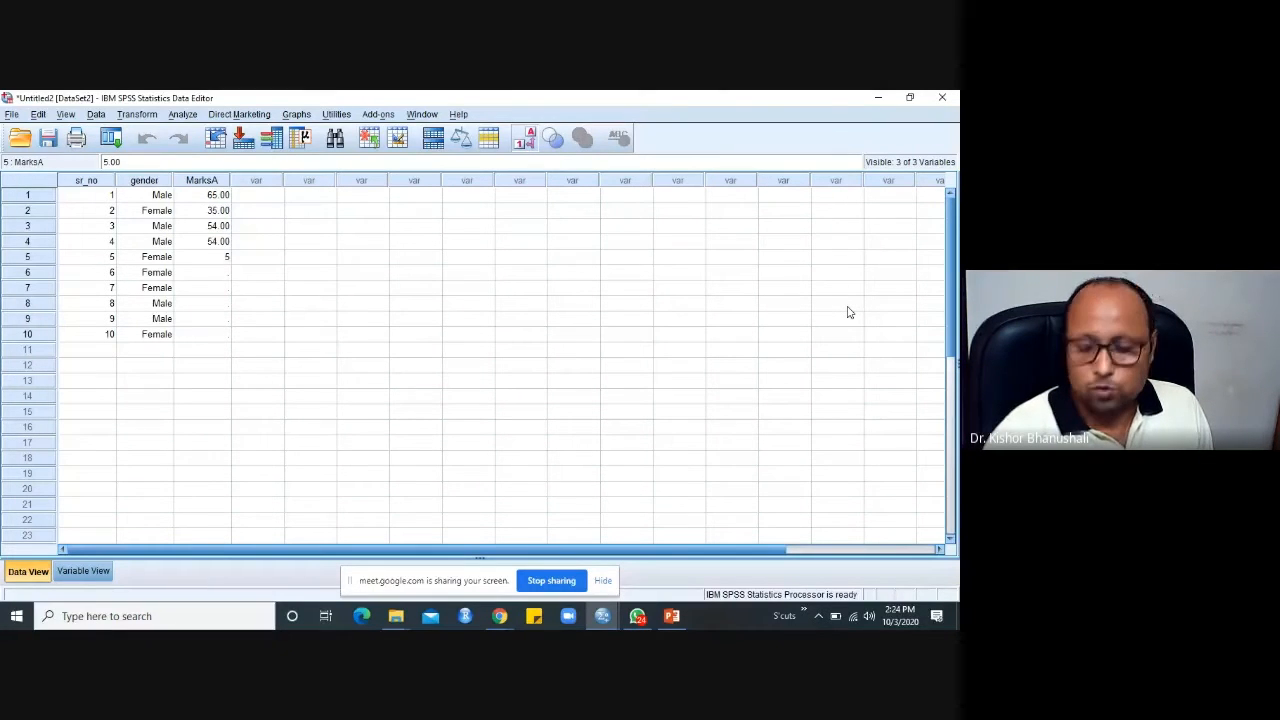
key(Return)
key(Up)
text(55)
key(Return)
Enter the MarksA values 52, 85, 95, 75 and 85 for respondents 6 to 10.
text(5)
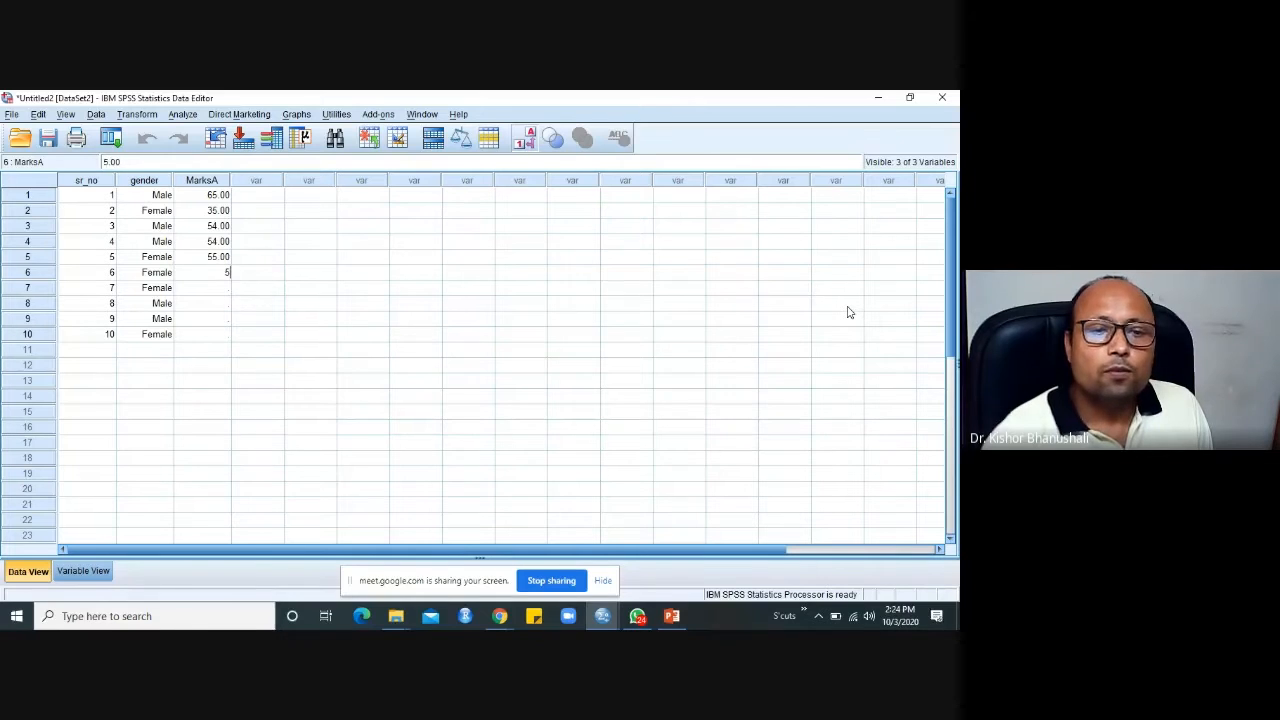
text(2)
key(Return)
text(85)
key(Return)
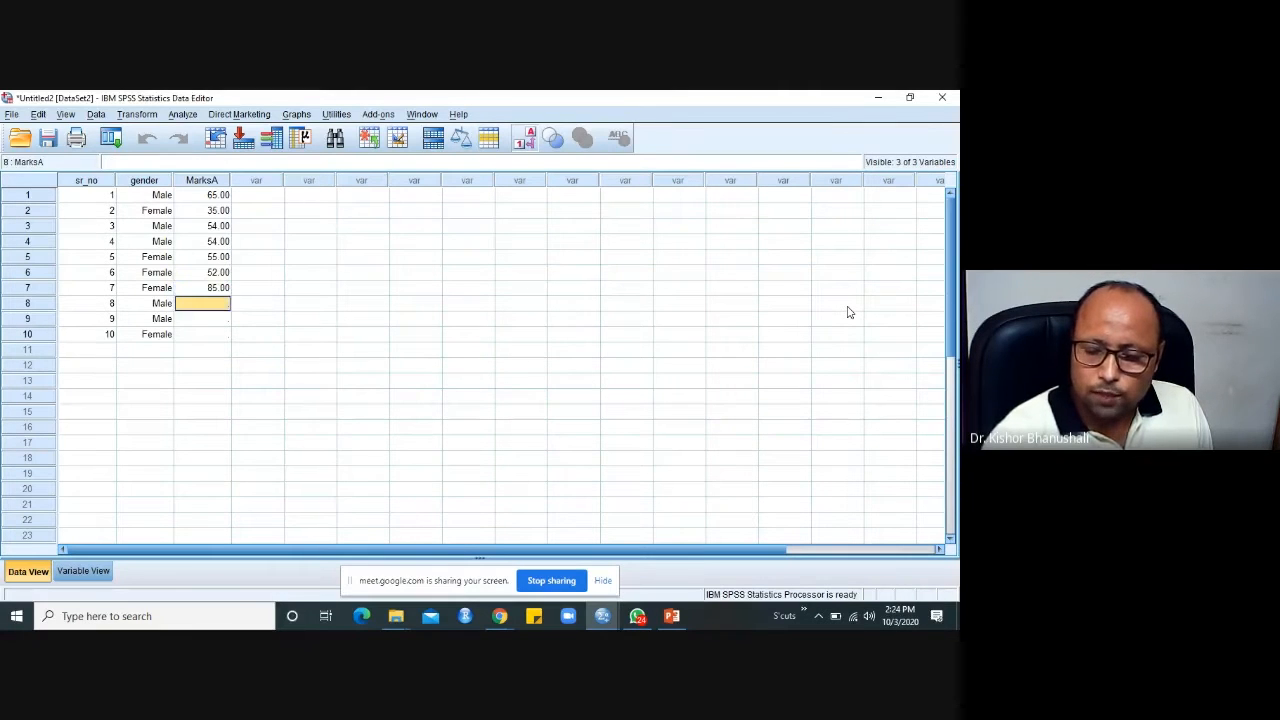
text(96)
key(Return)
text(75)
key(Return)
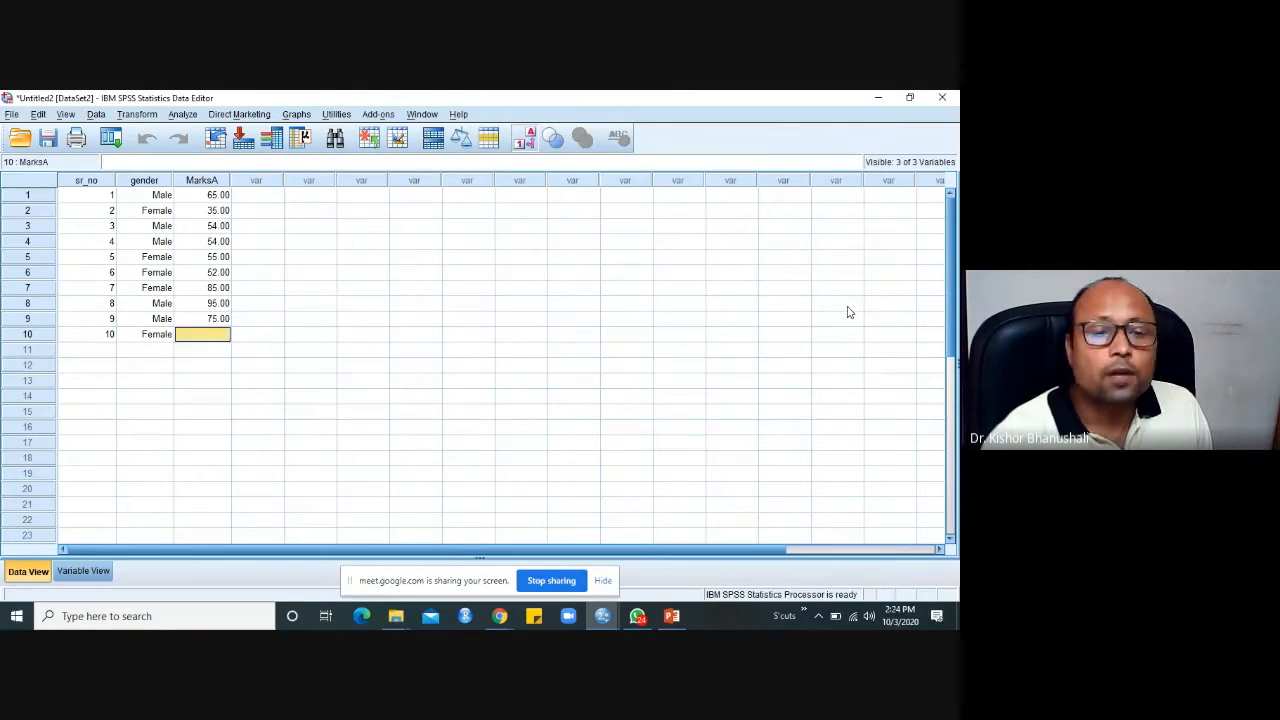
text(85)
key(Return)
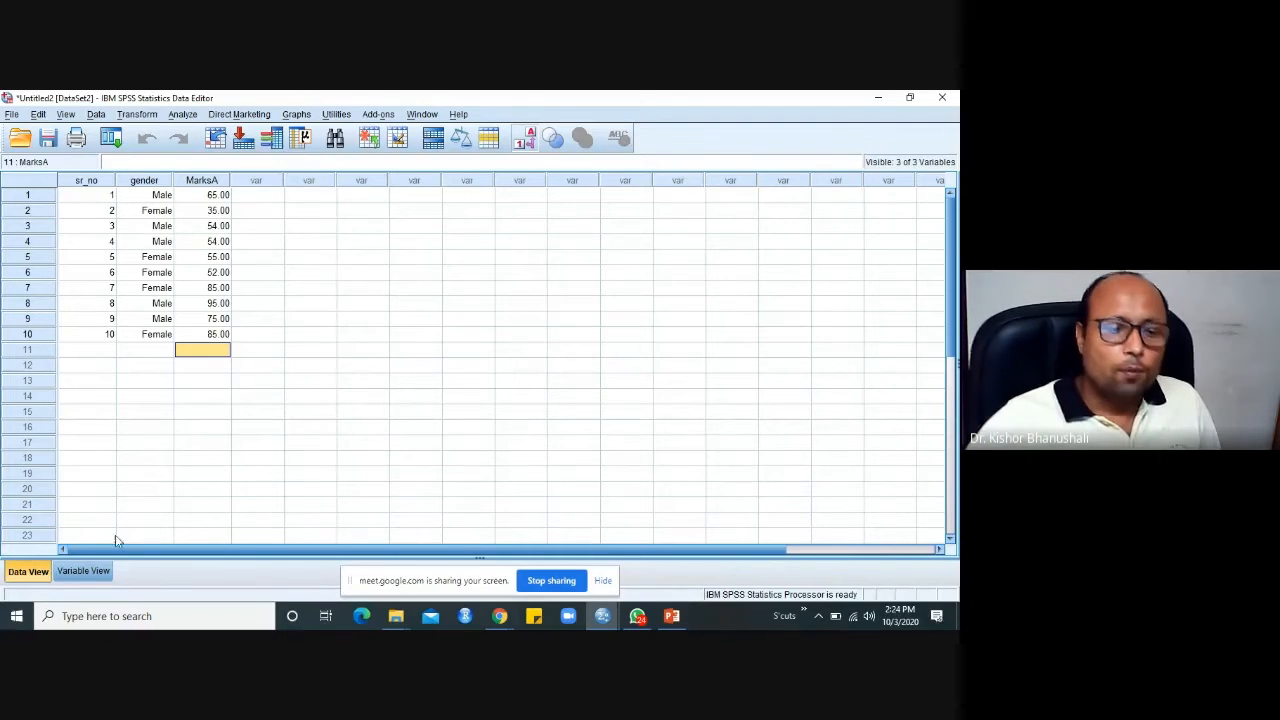
Review the definitions of sr_no, gender and MarksA alongside the ten respondents' entered data.
click(94, 573)
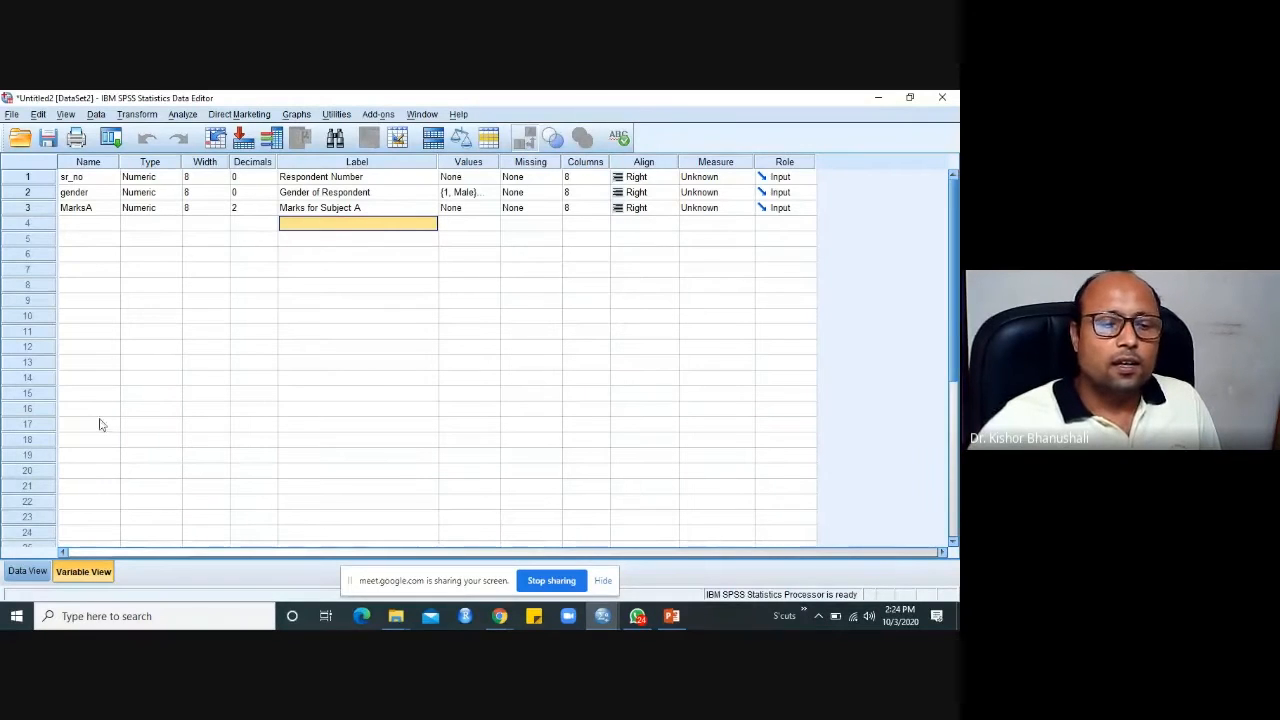
click(28, 572)
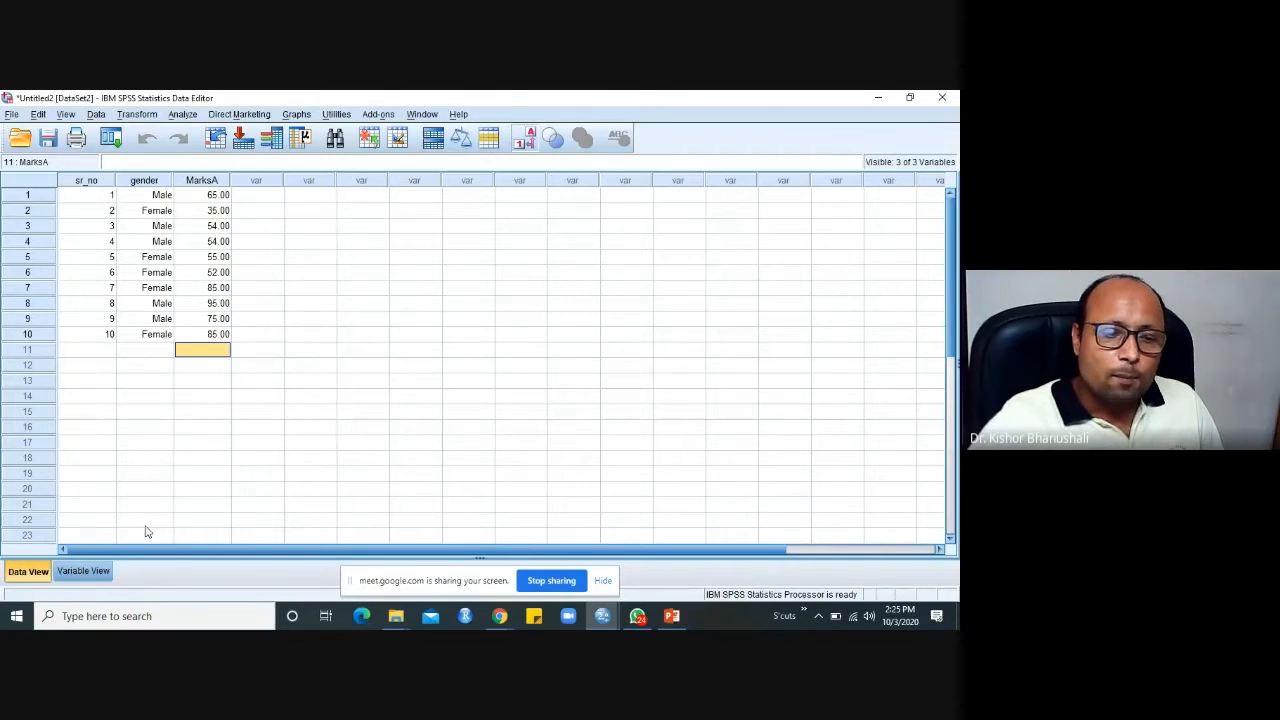
click(83, 571)
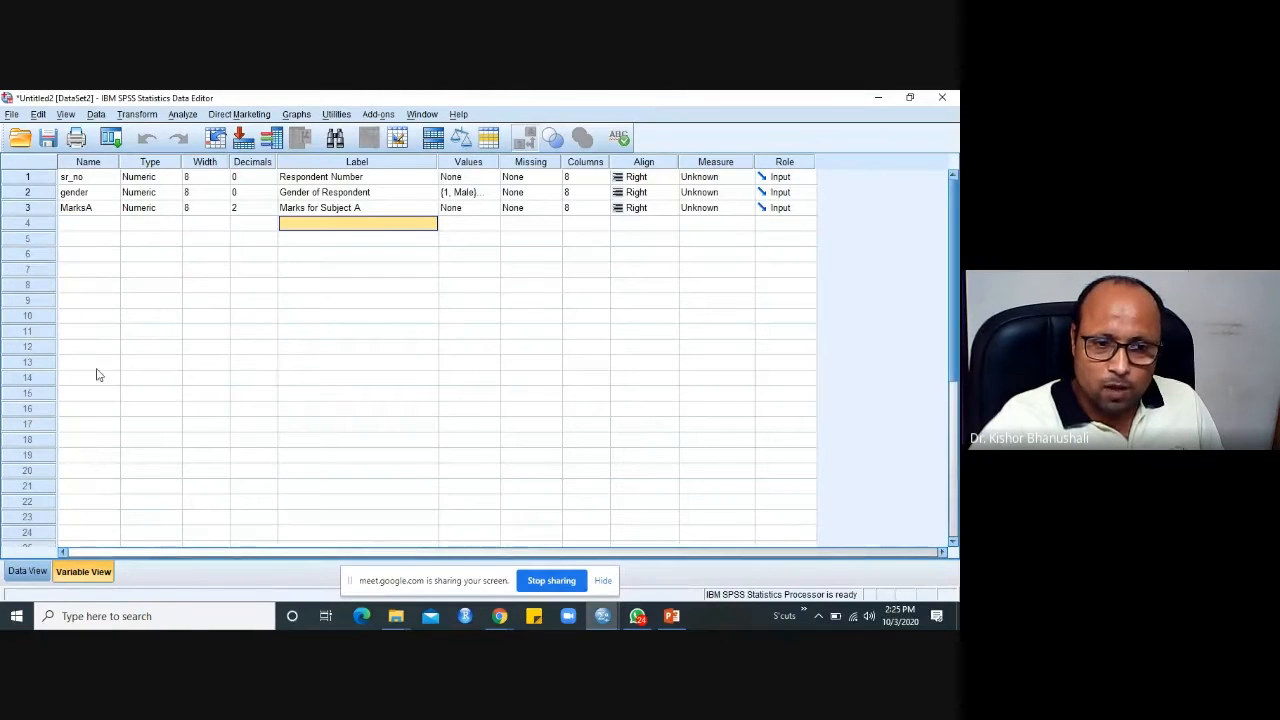
click(28, 571)
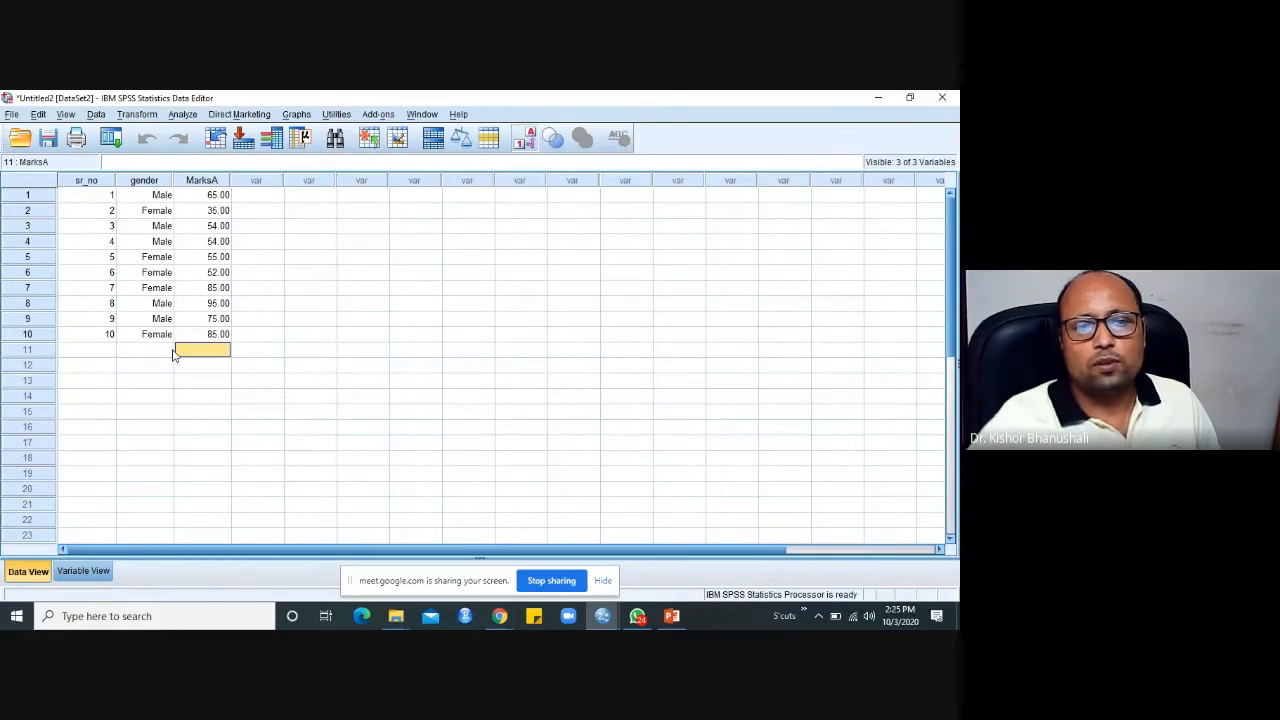
click(83, 571)
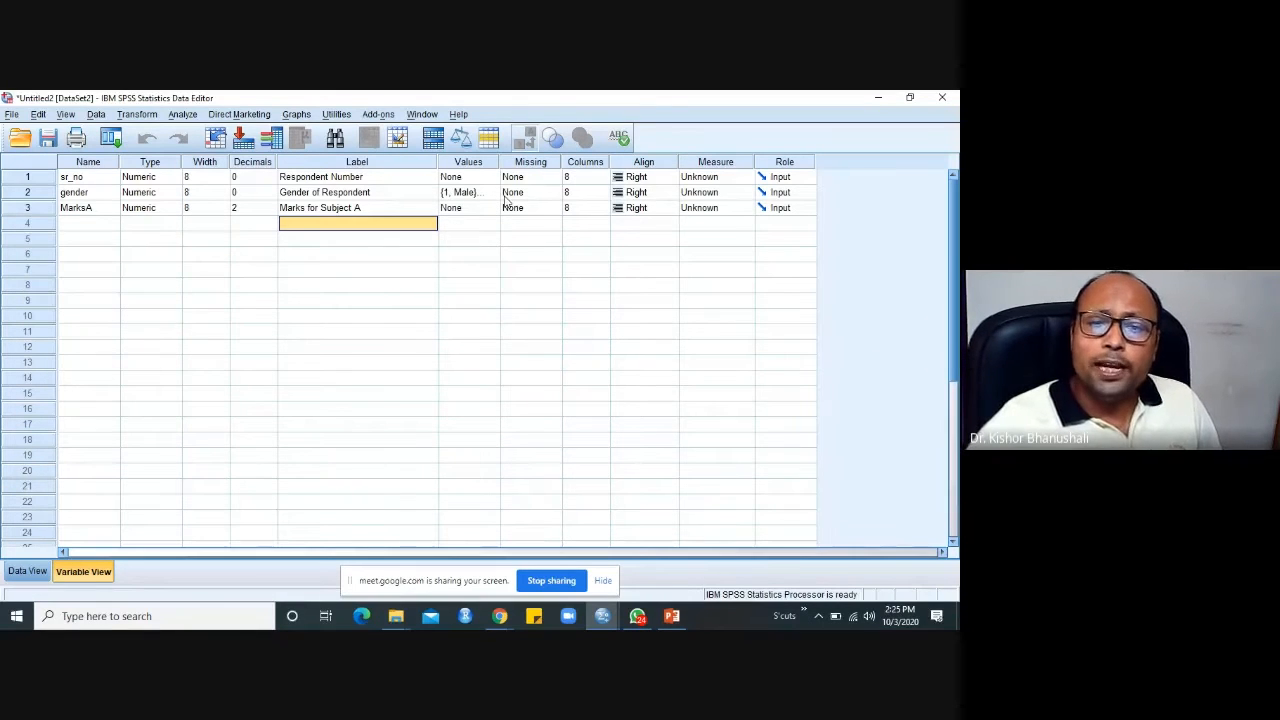
click(27, 571)
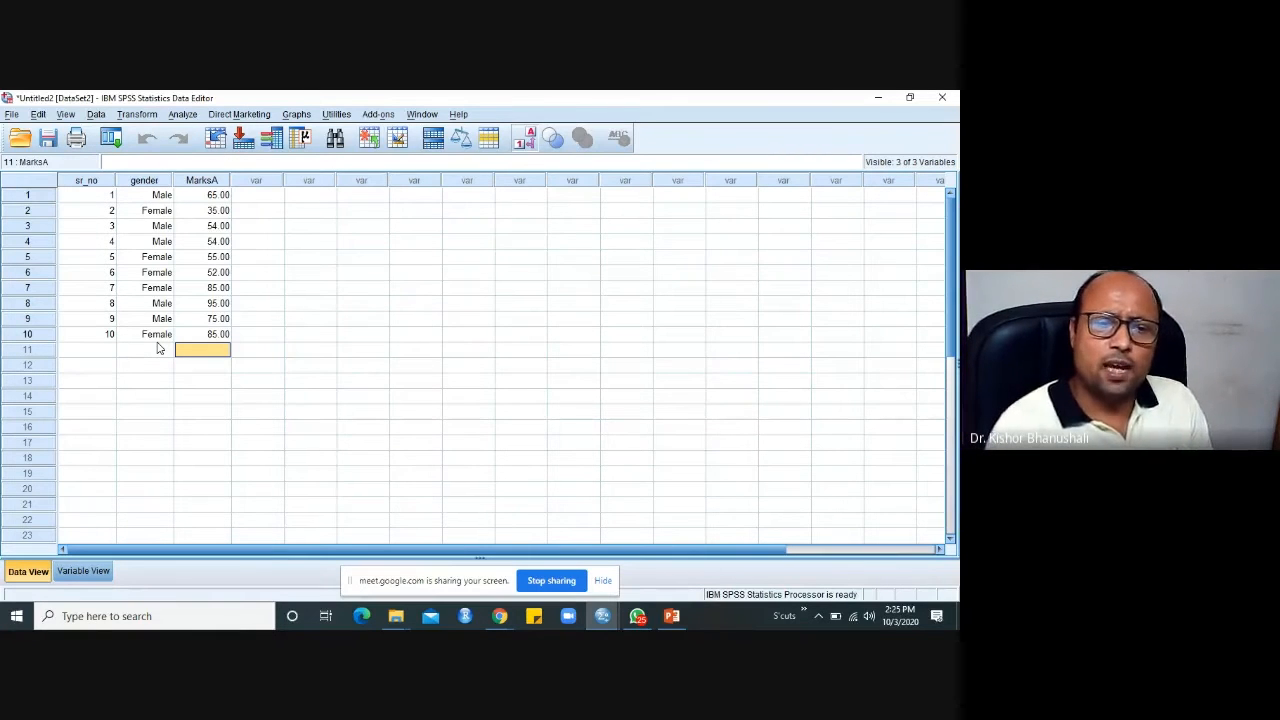
click(102, 571)
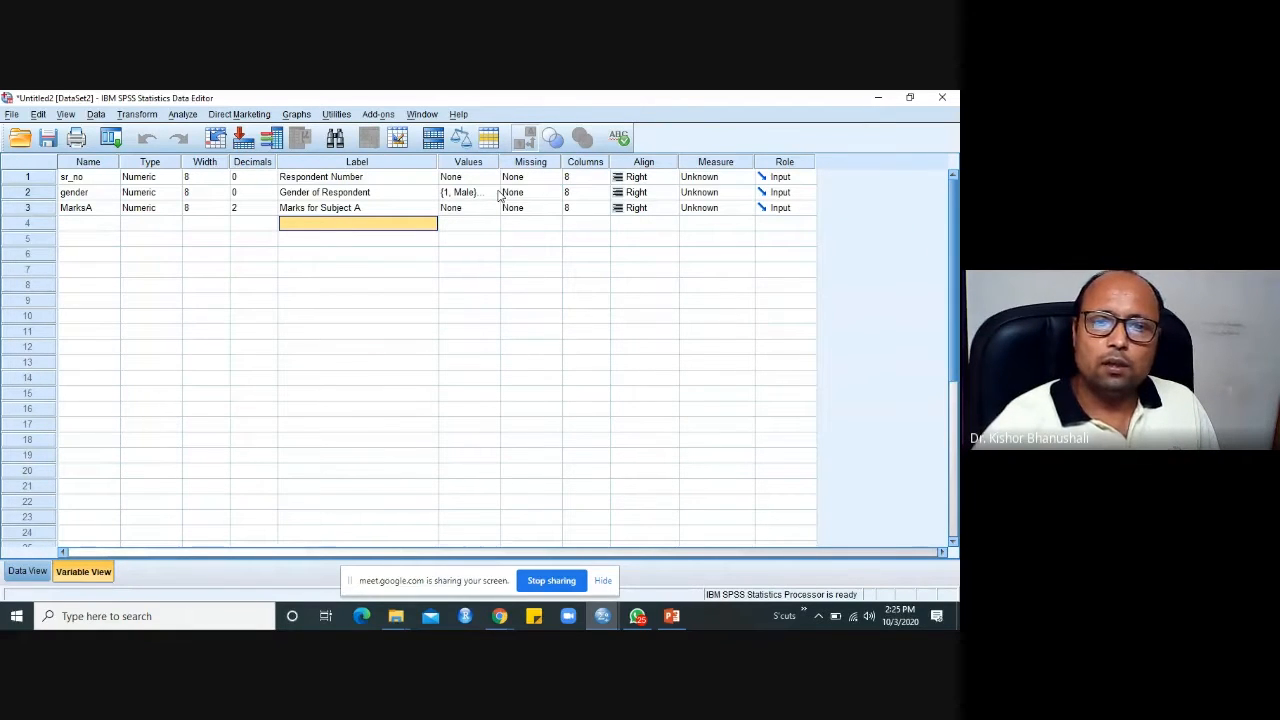
click(28, 571)
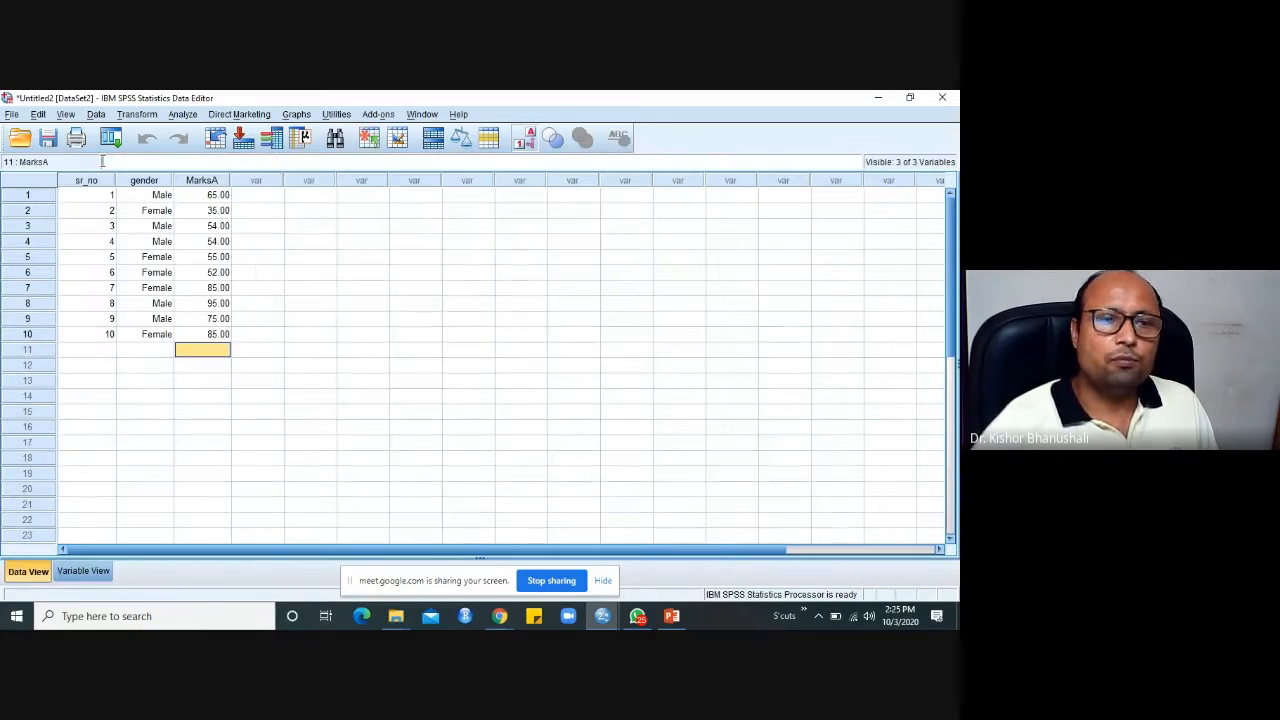
Display the numeric gender codes instead of value labels in the data sheet and check the gender variable's value label definitions.
click(66, 116)
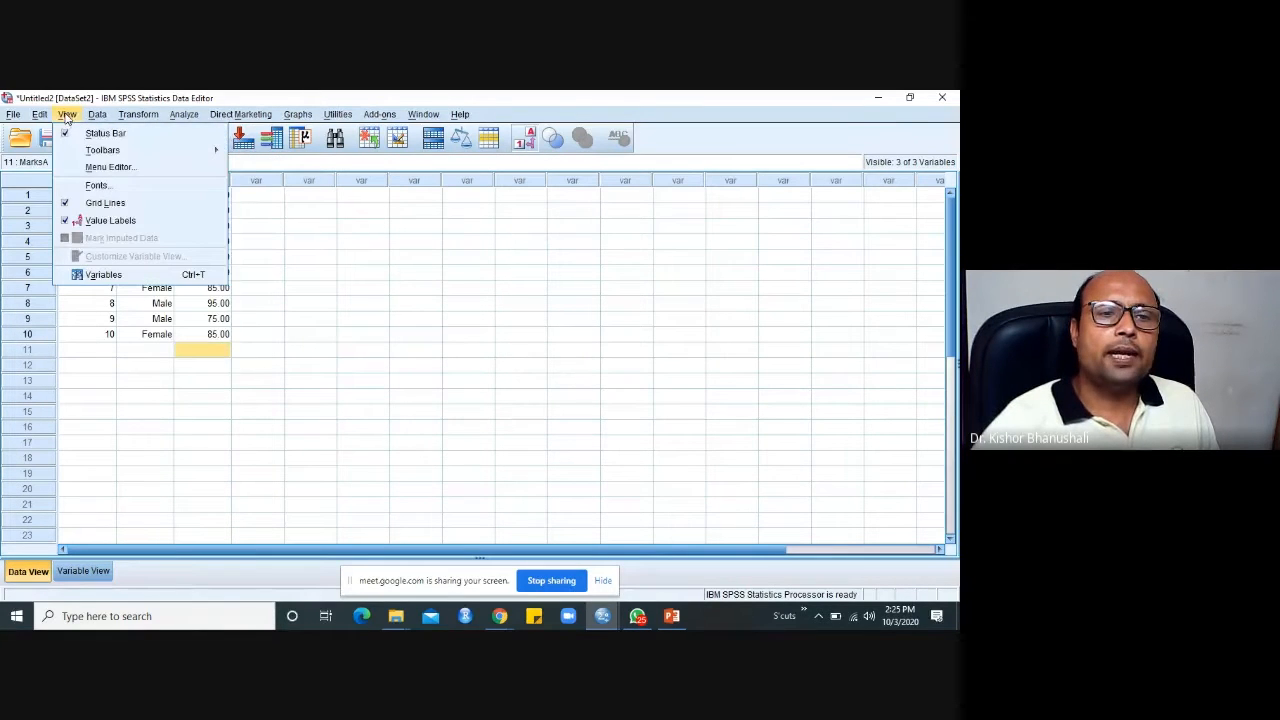
click(110, 220)
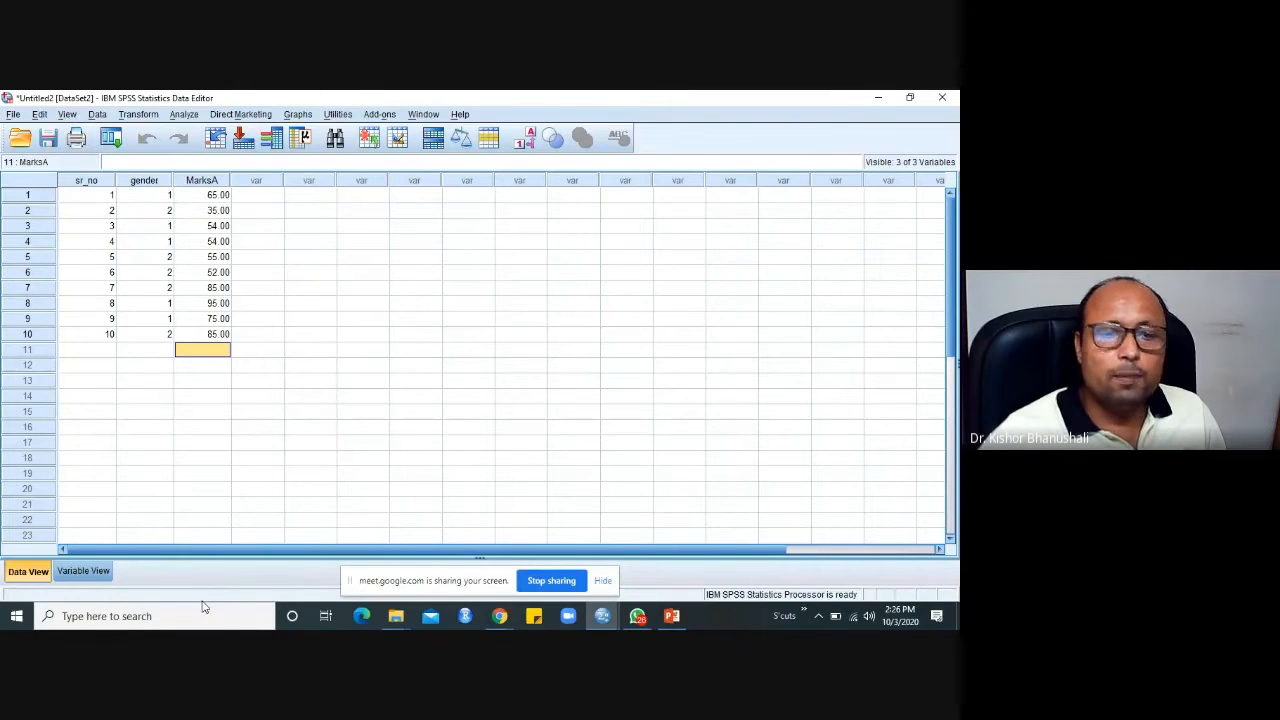
click(83, 571)
click(470, 194)
click(491, 194)
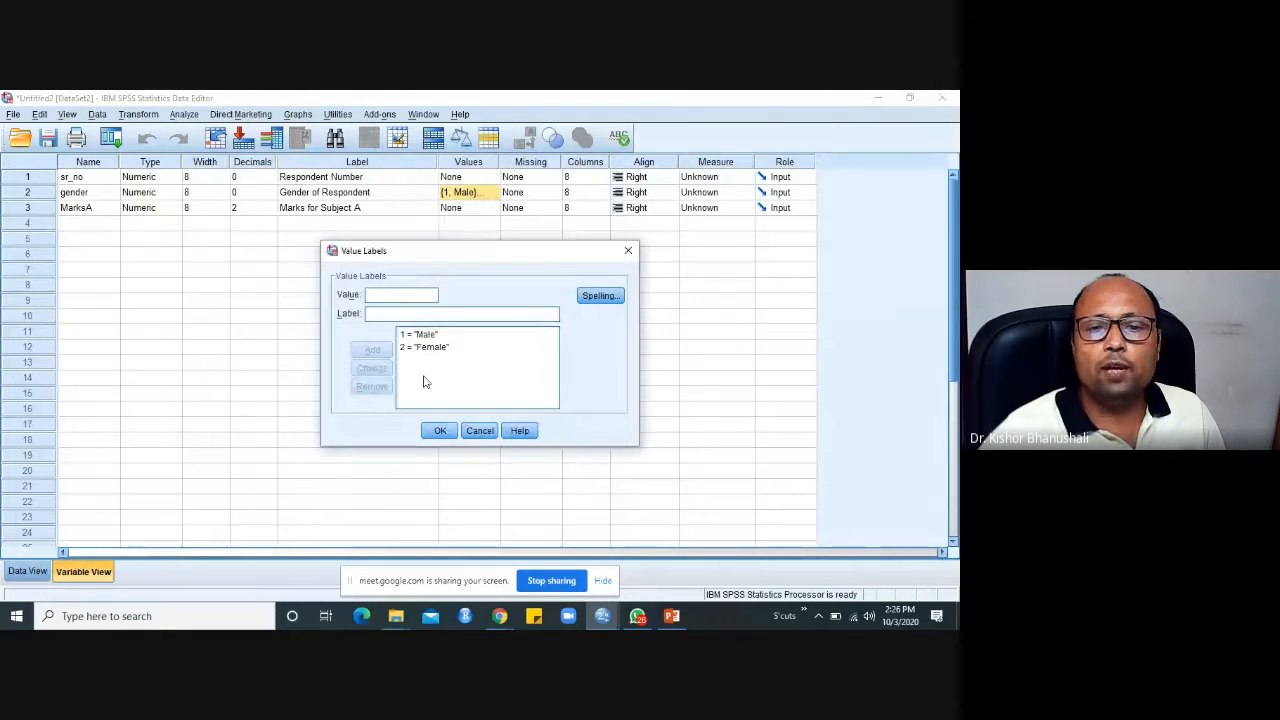
click(480, 430)
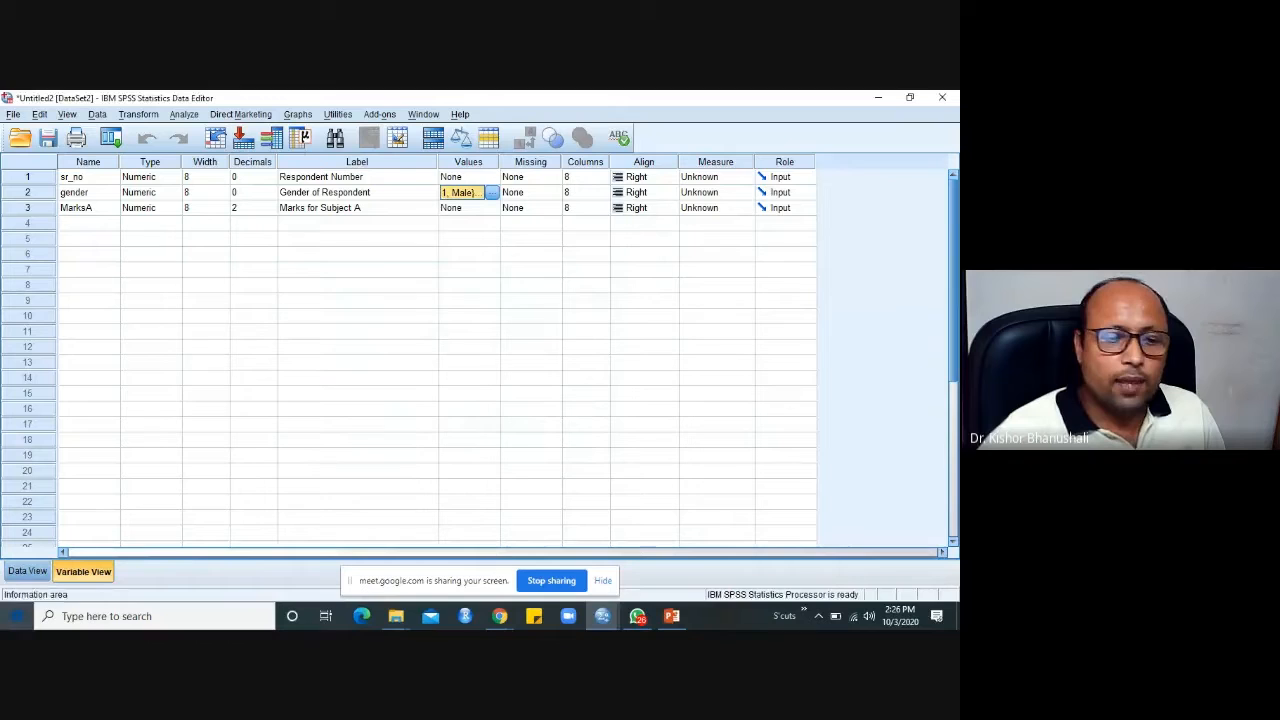
Turn the value labels display back on in the data sheet.
click(27, 571)
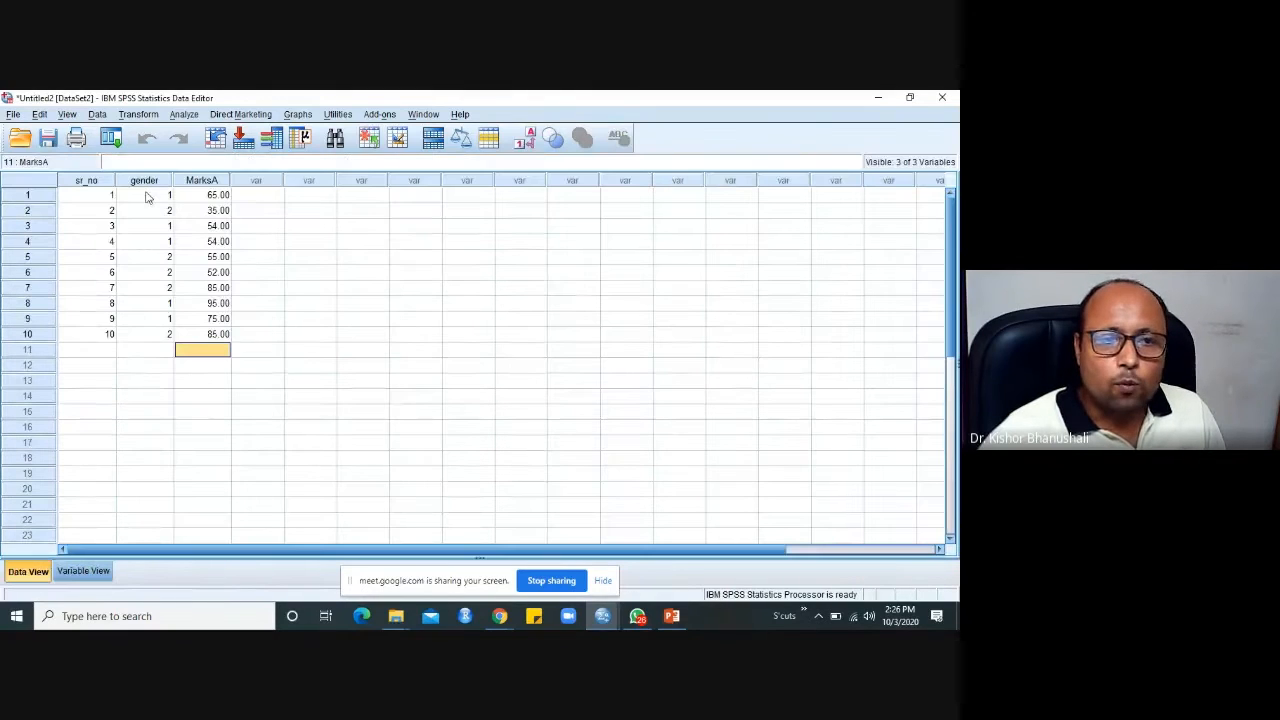
click(67, 115)
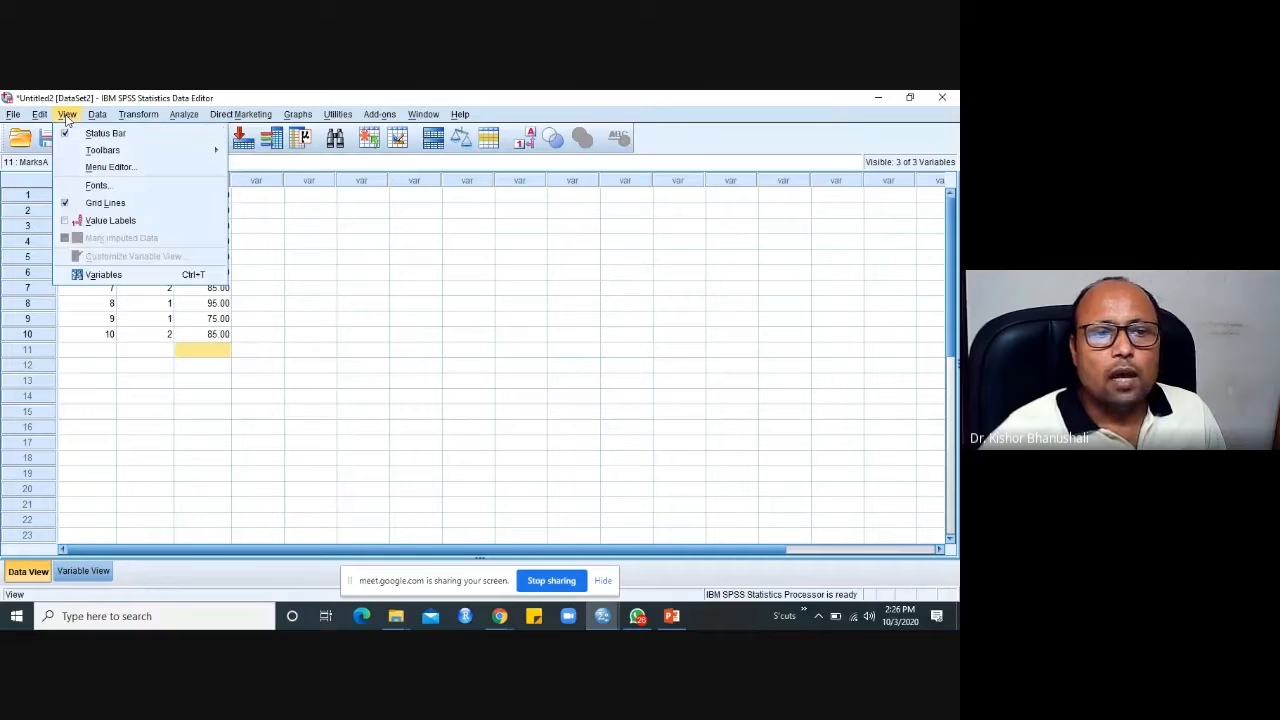
click(104, 221)
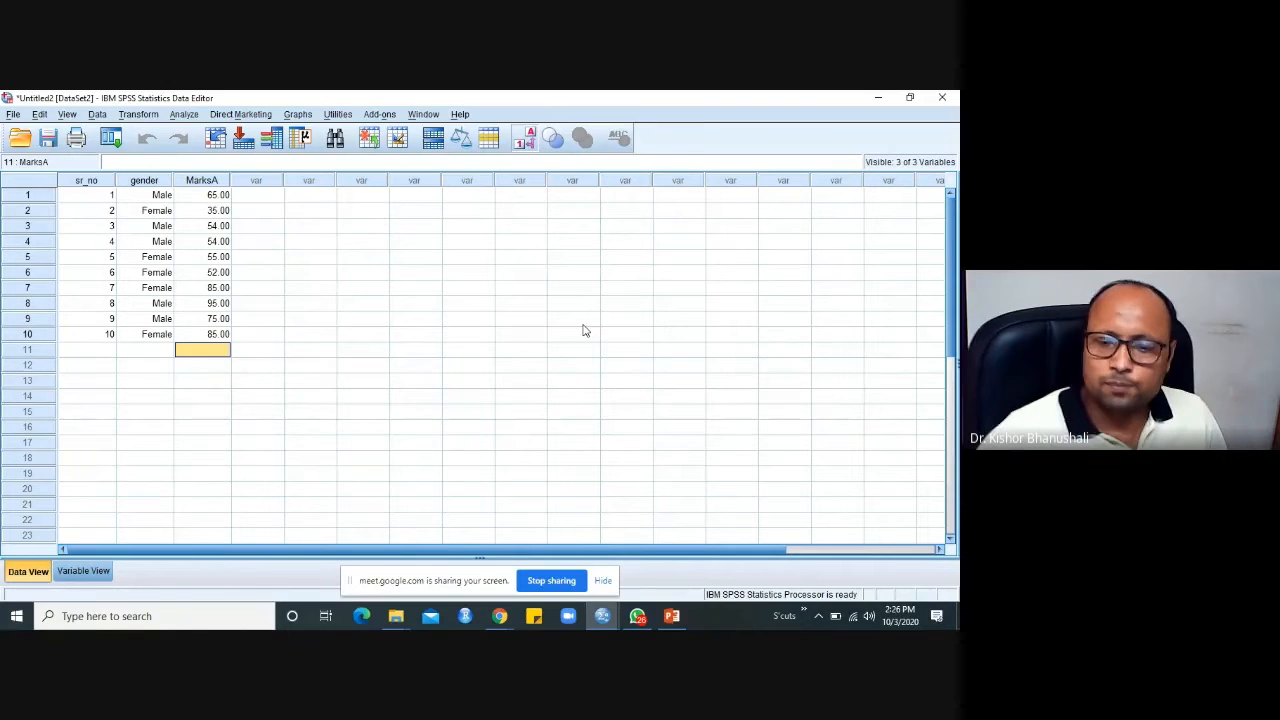
click(553, 583)
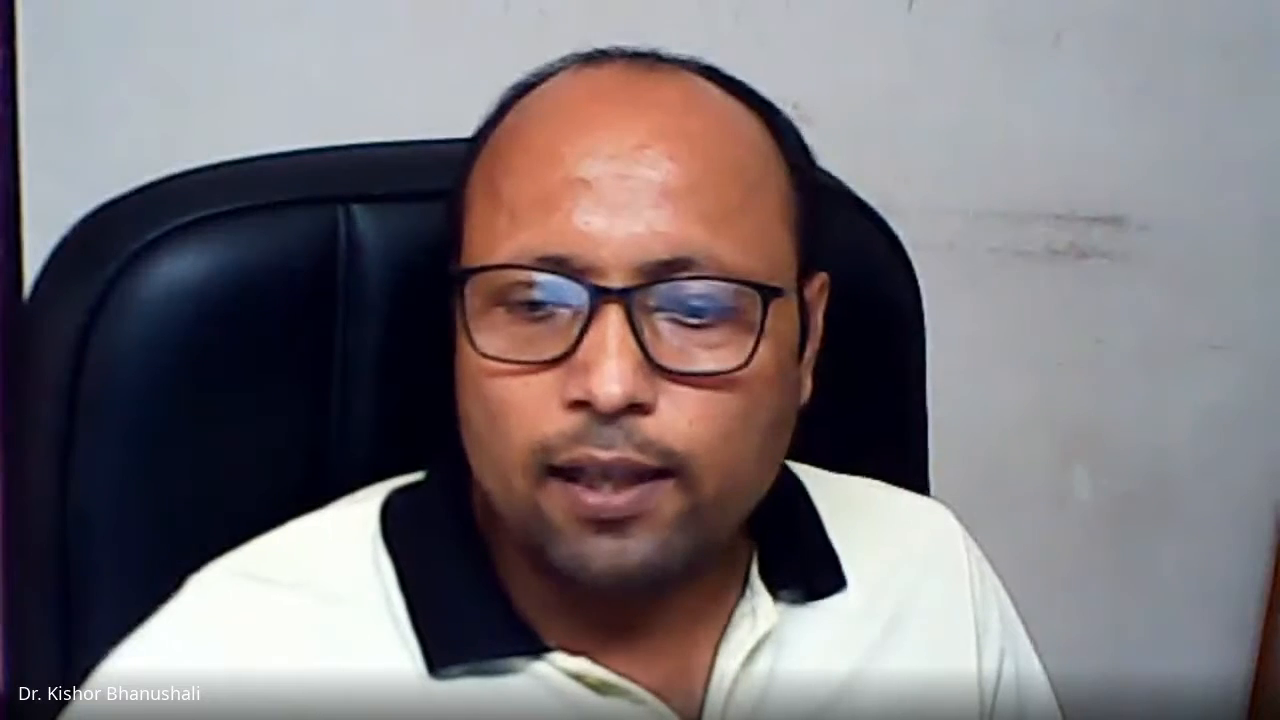
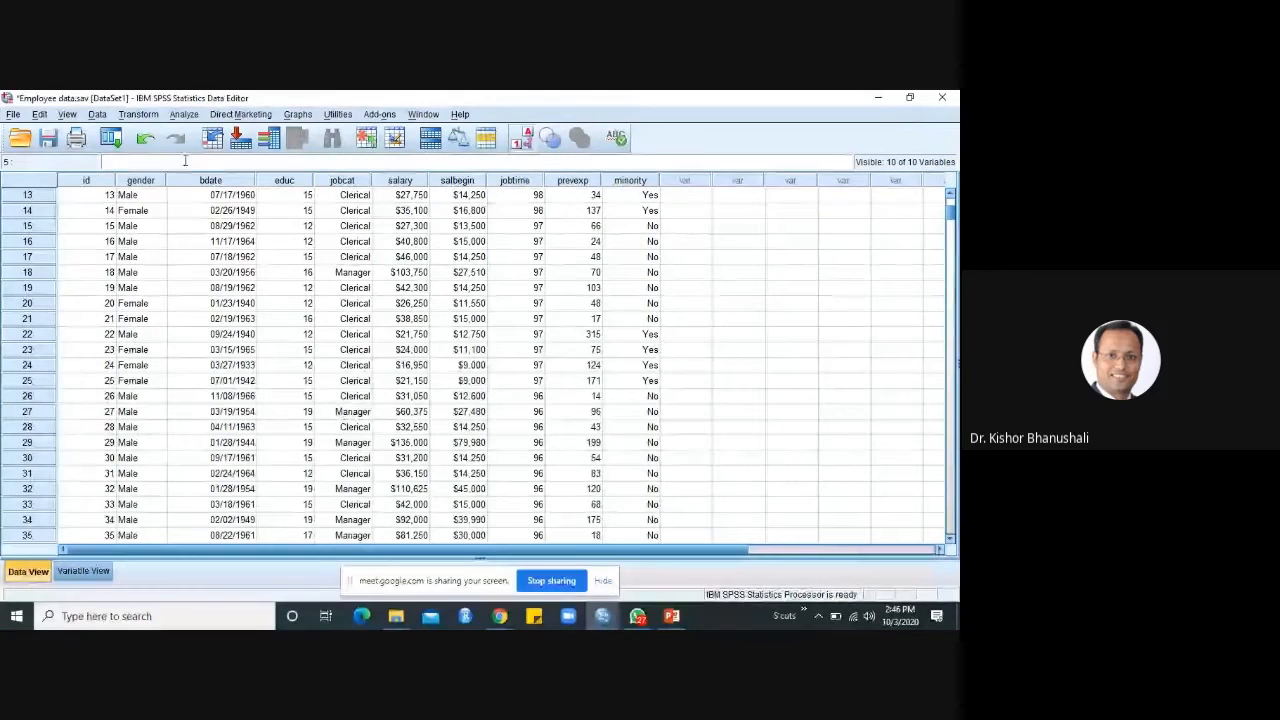
click(183, 114)
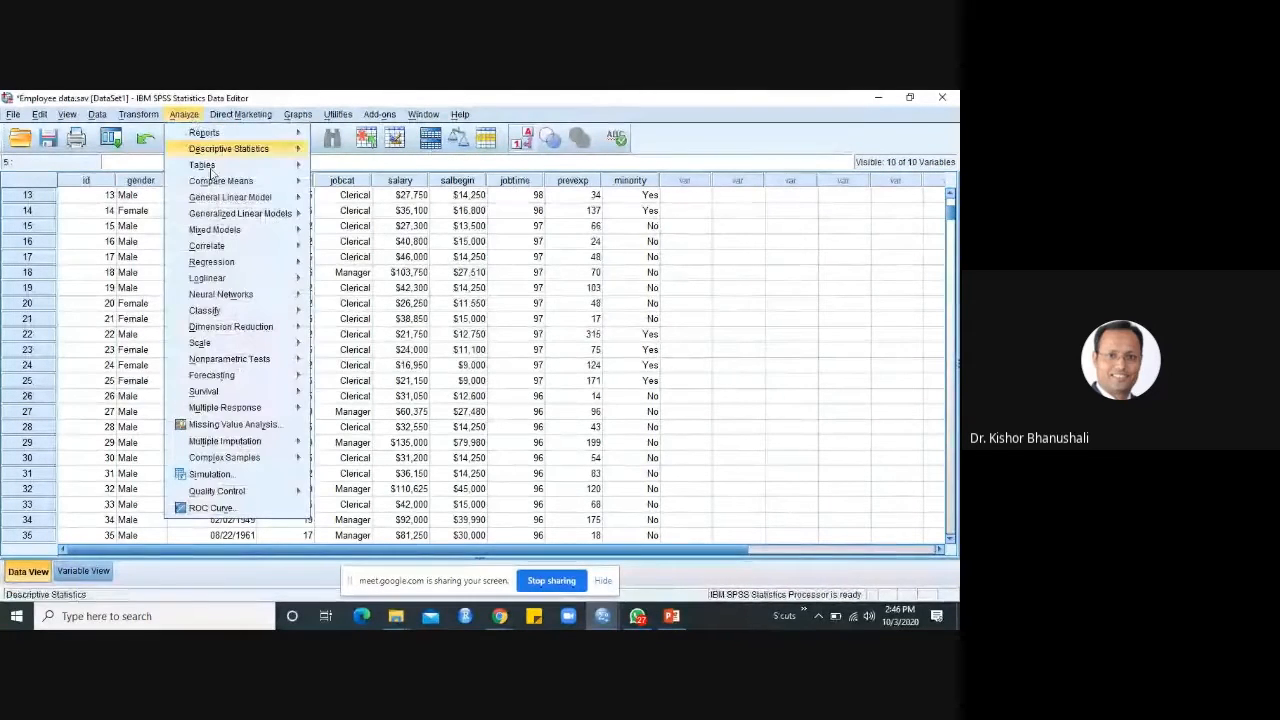
mouse_move(240, 148)
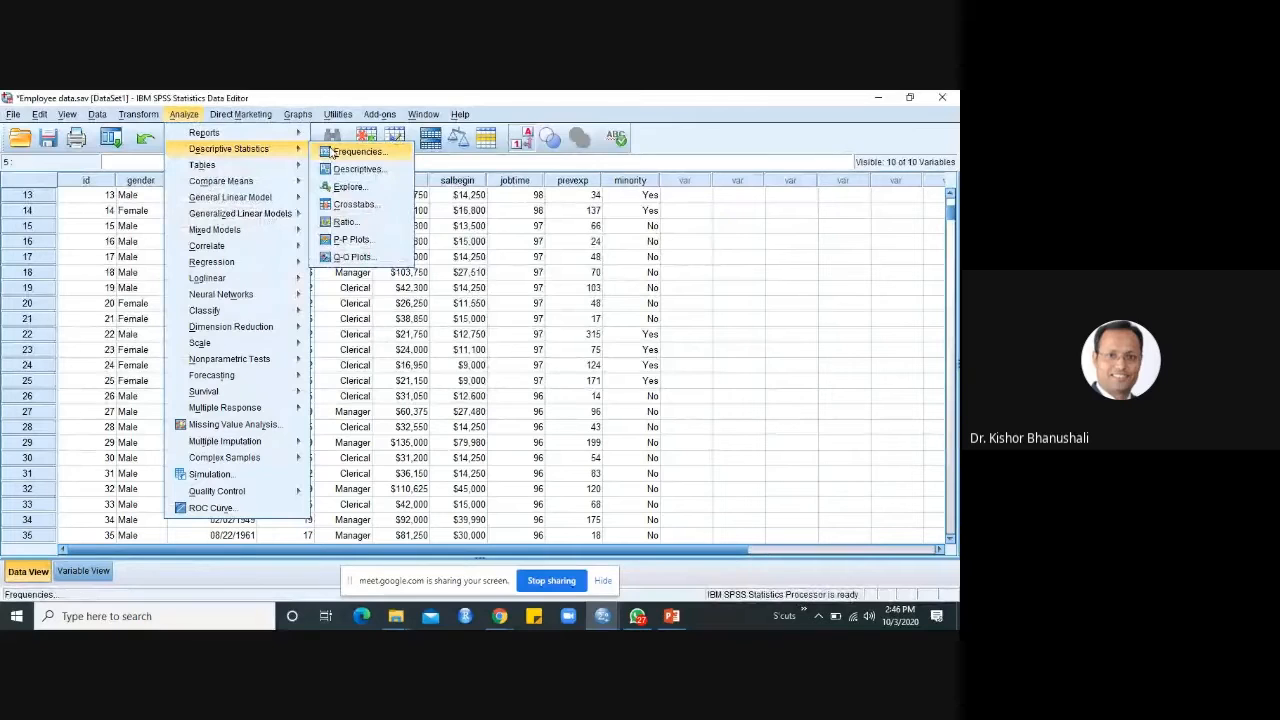
click(782, 289)
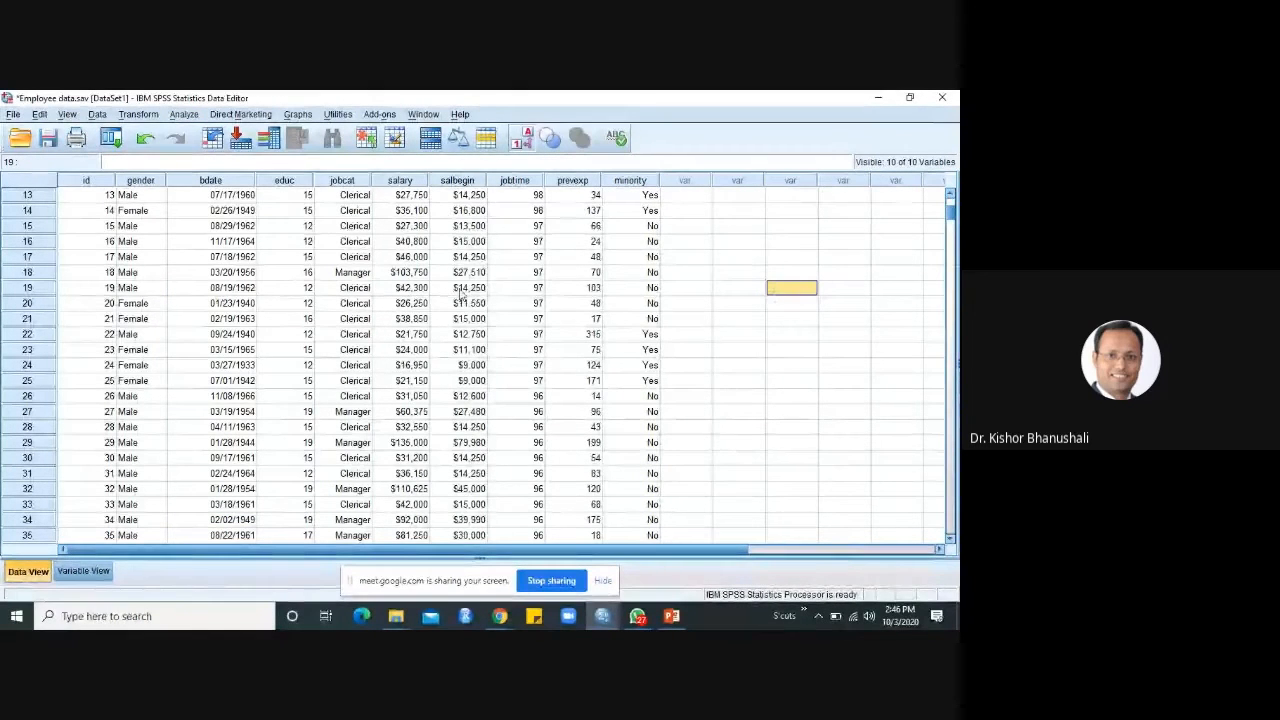
Start a Descriptives analysis on the Employee data.sav dataset and add Current Salary to its variables.
click(401, 180)
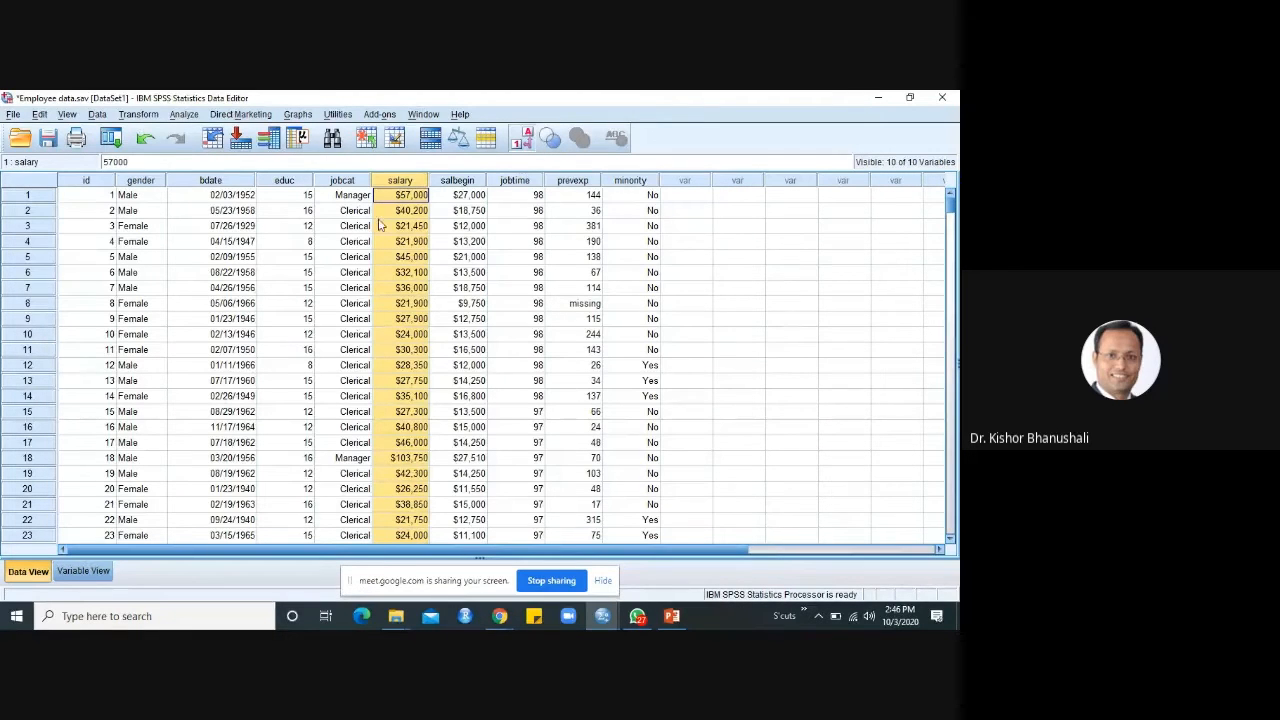
click(185, 114)
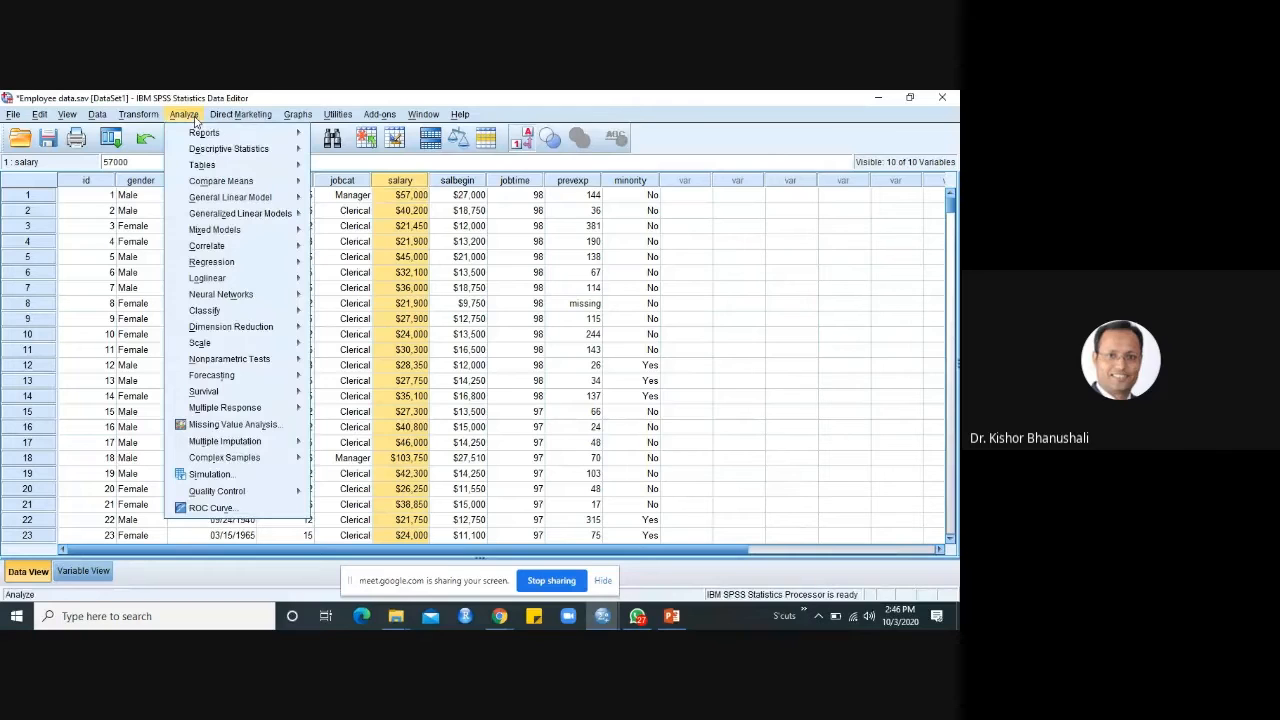
mouse_move(228, 155)
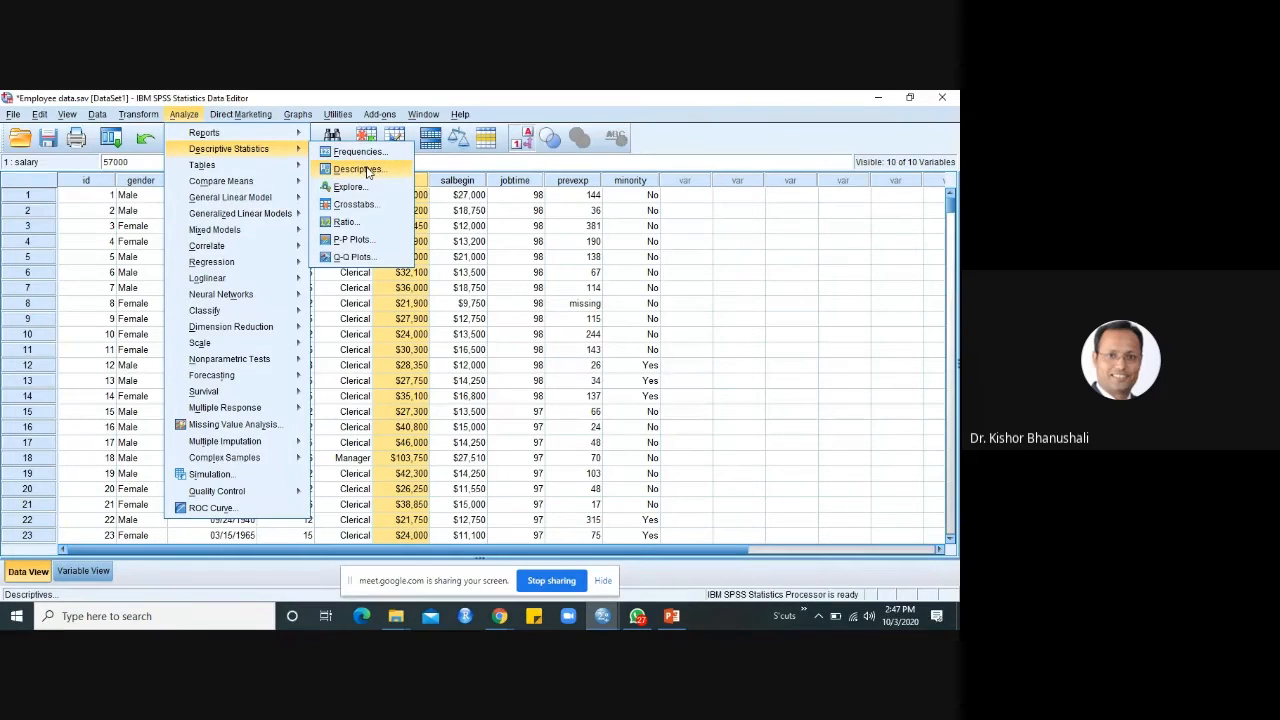
click(352, 169)
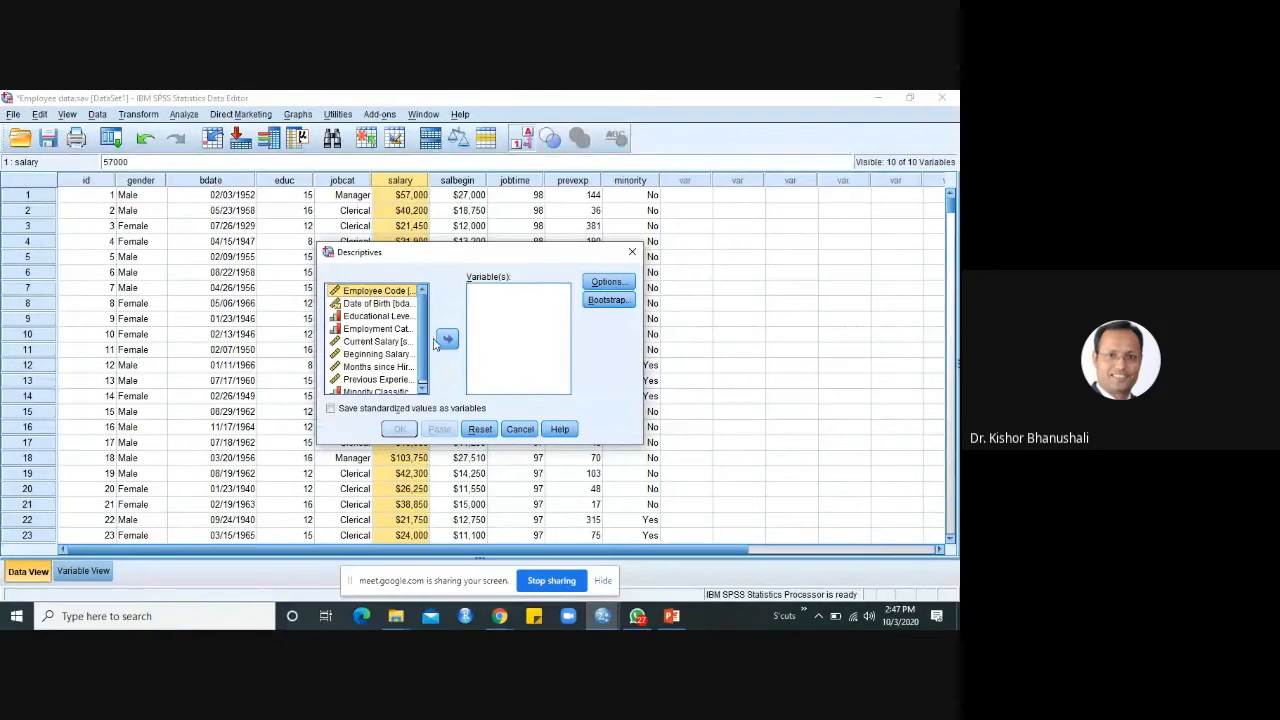
click(375, 341)
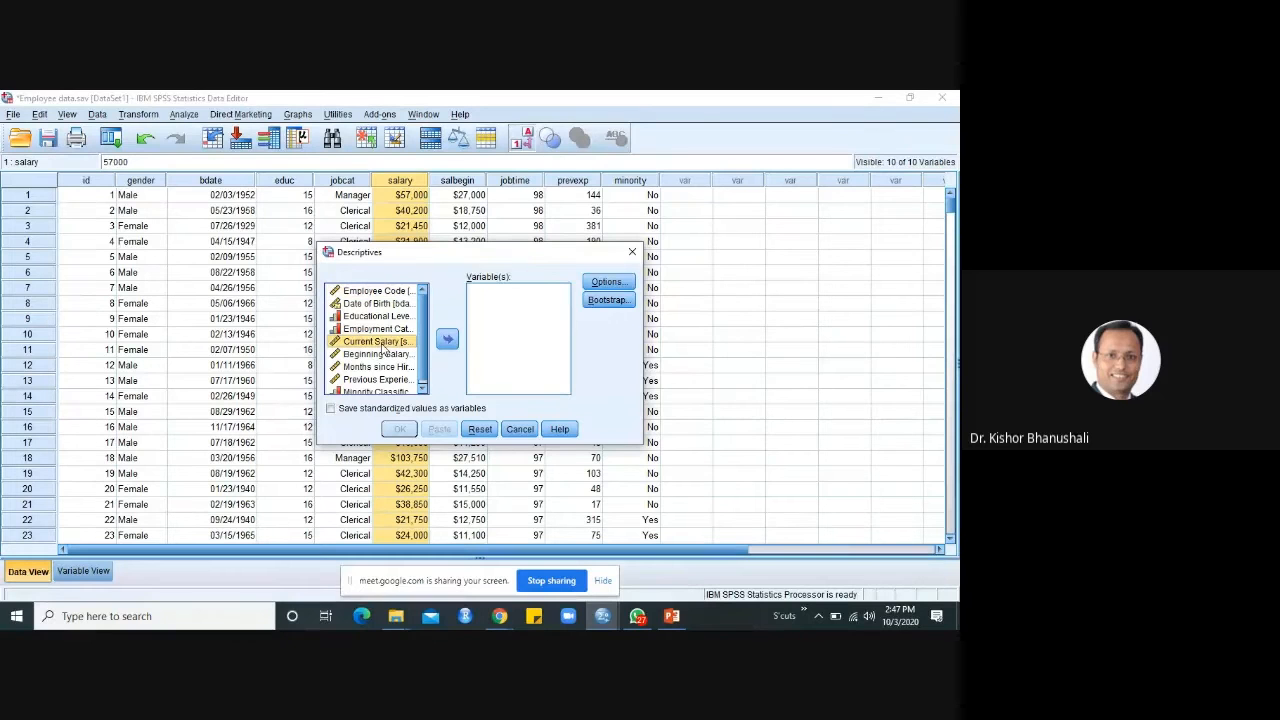
click(447, 345)
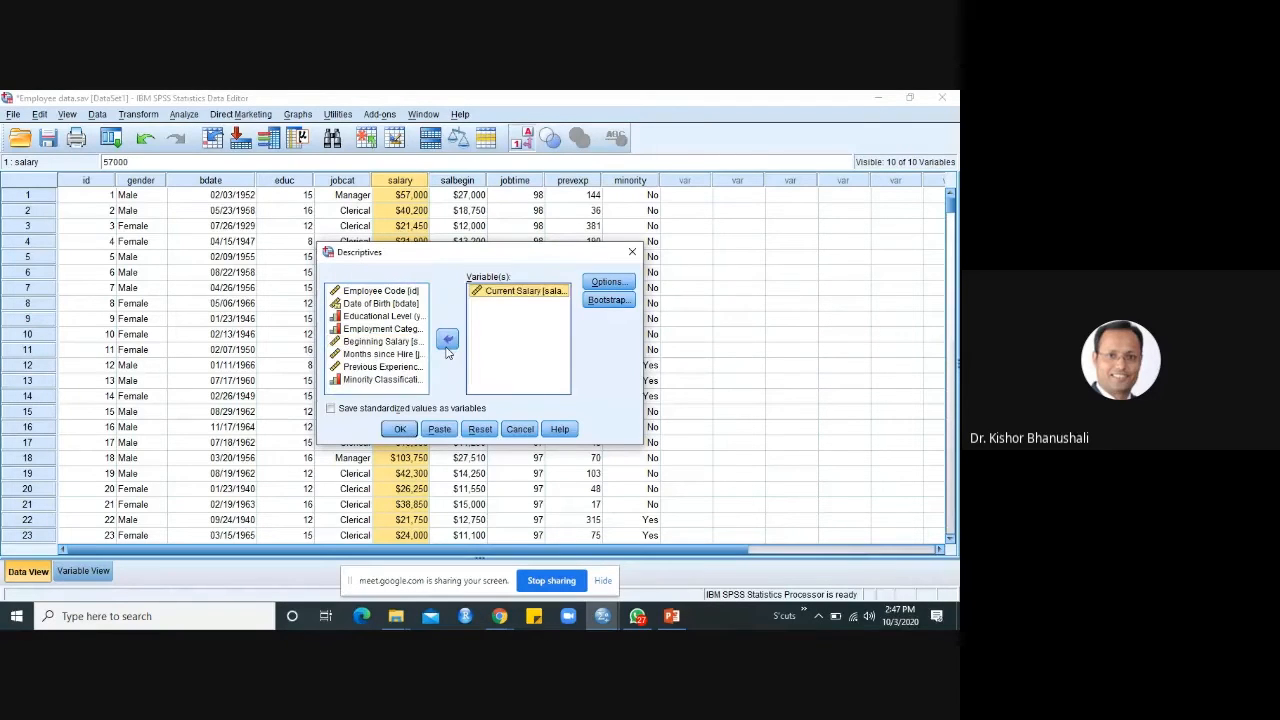
Add Beginning Salary, Educational Level, Months since Hire and Previous Experience to the Descriptives variables.
click(375, 343)
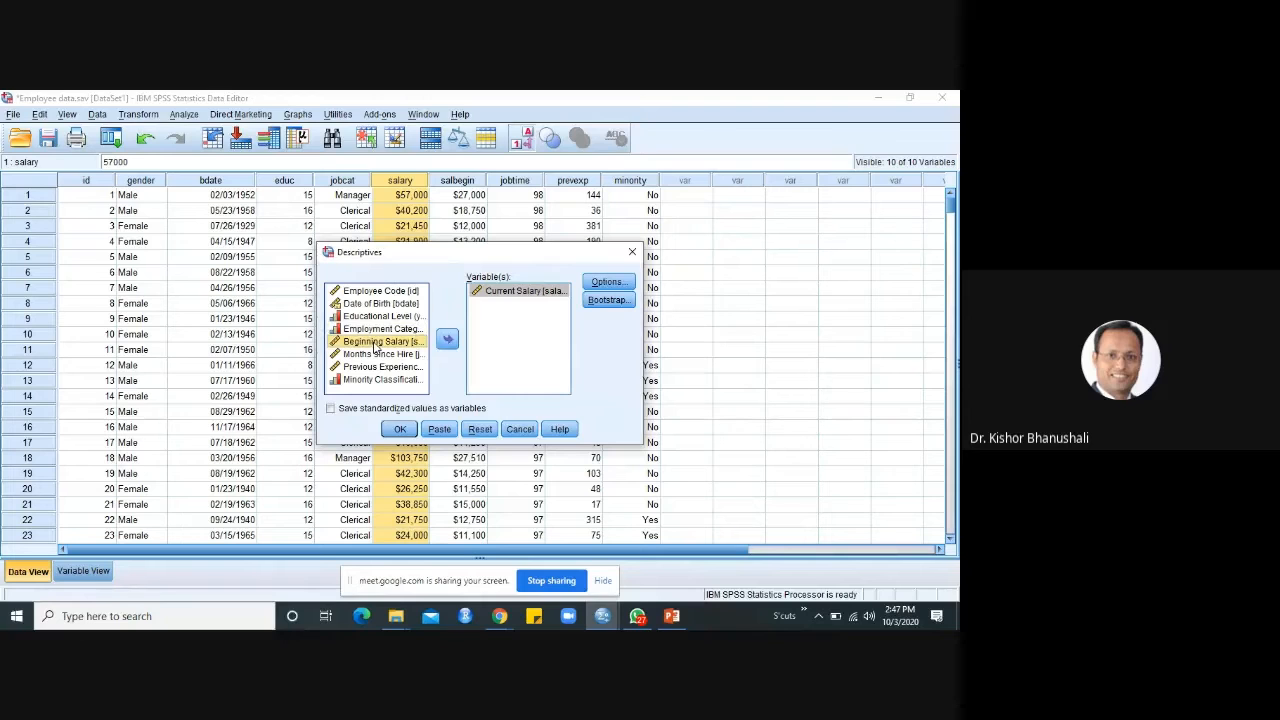
click(447, 340)
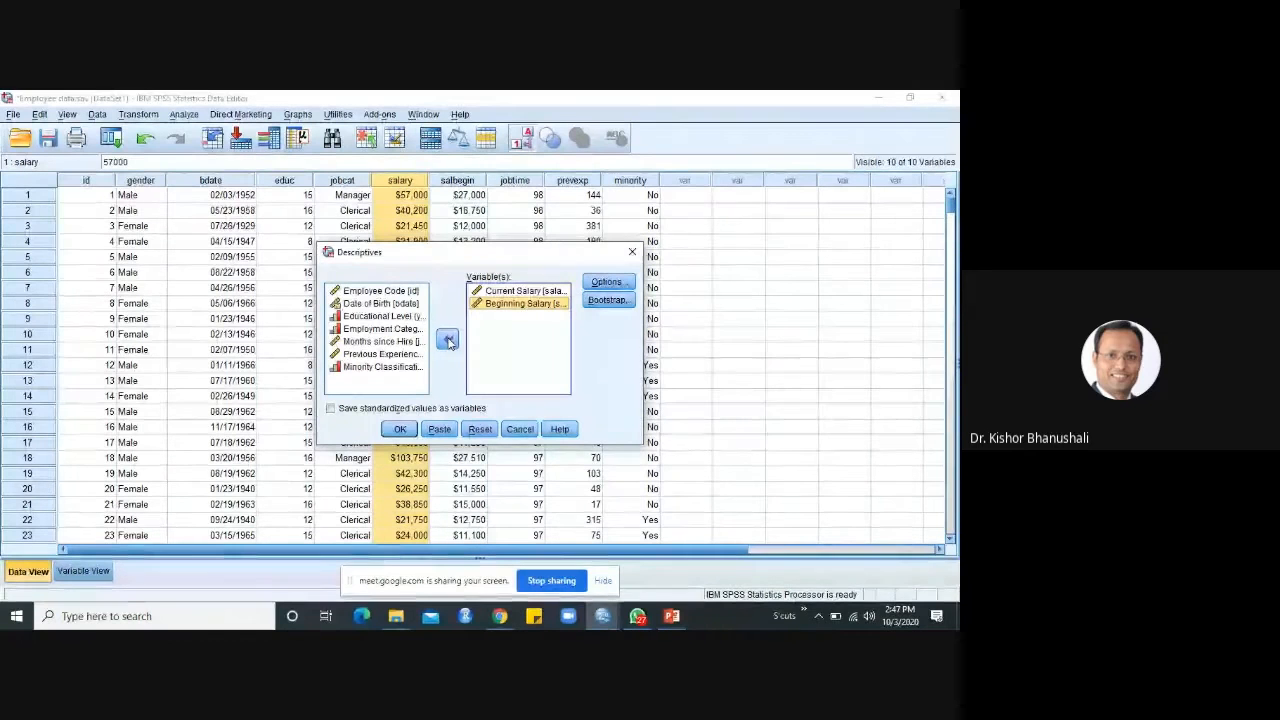
click(380, 291)
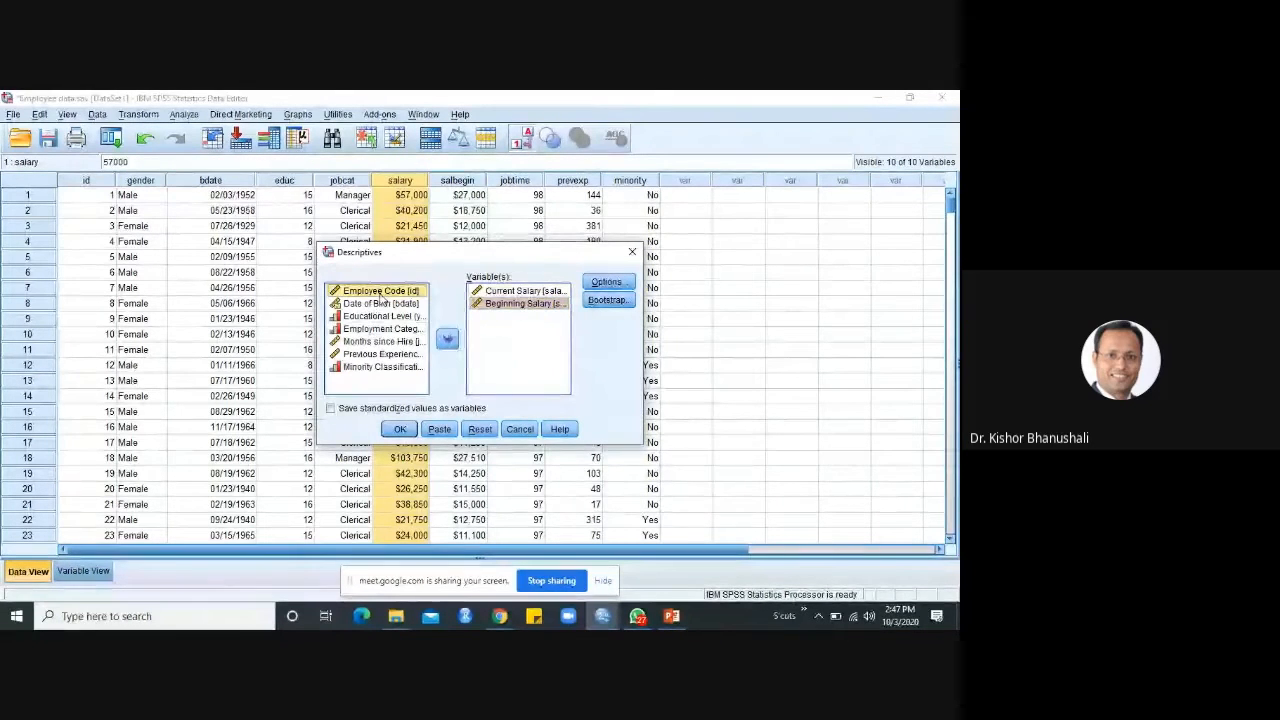
click(384, 316)
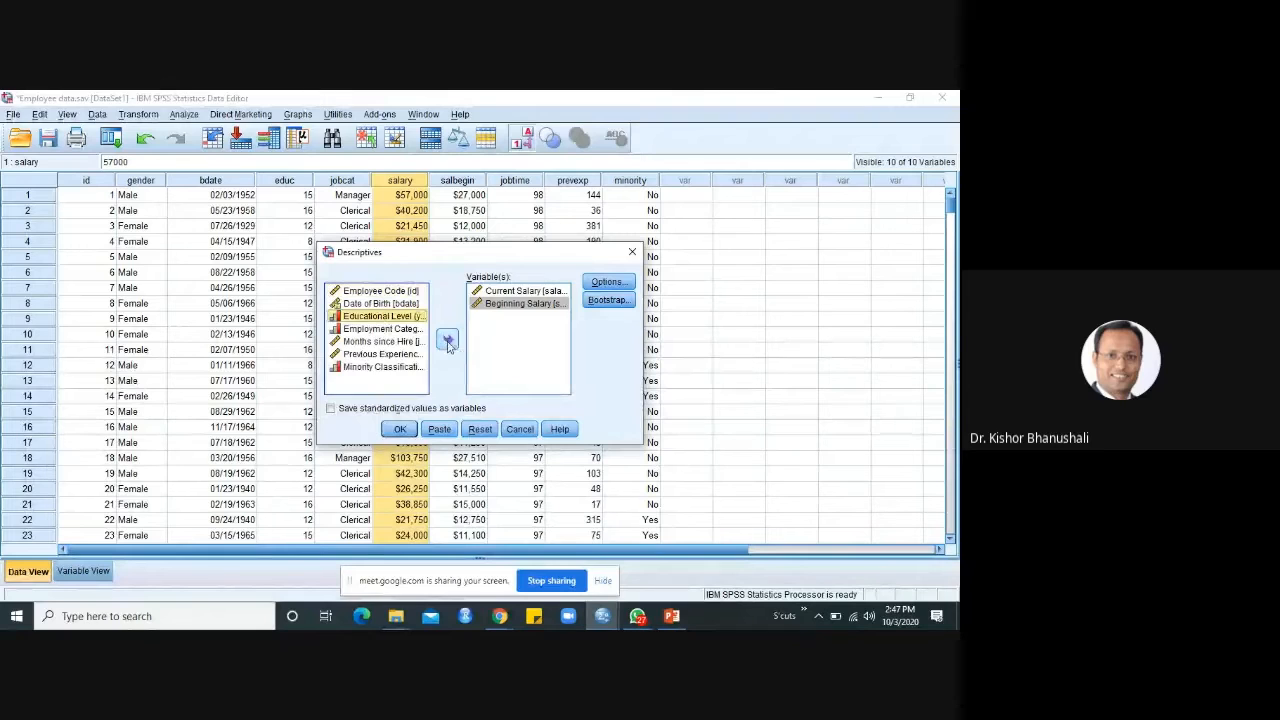
click(447, 340)
click(400, 330)
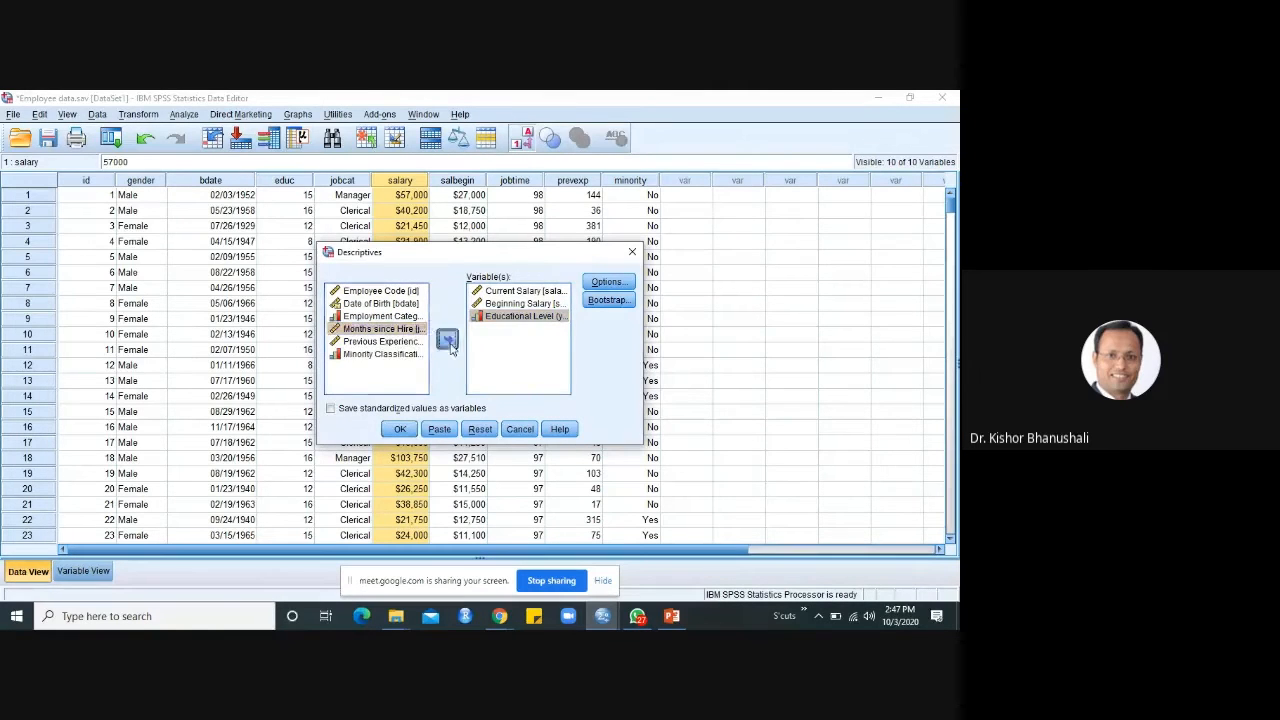
click(447, 340)
click(447, 340)
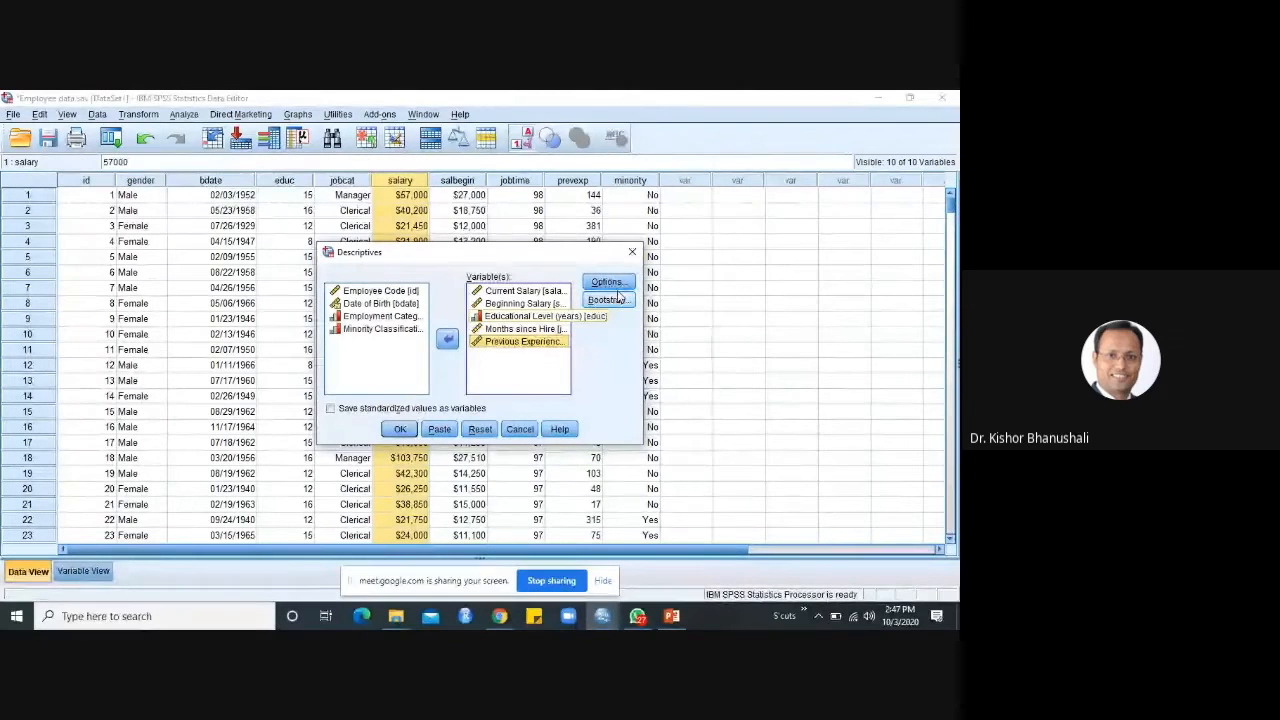
Remove Previous Experience, Months since Hire, Educational Level and Beginning Salary from the Descriptives variables, keeping only Current Salary.
double_click(520, 341)
double_click(515, 328)
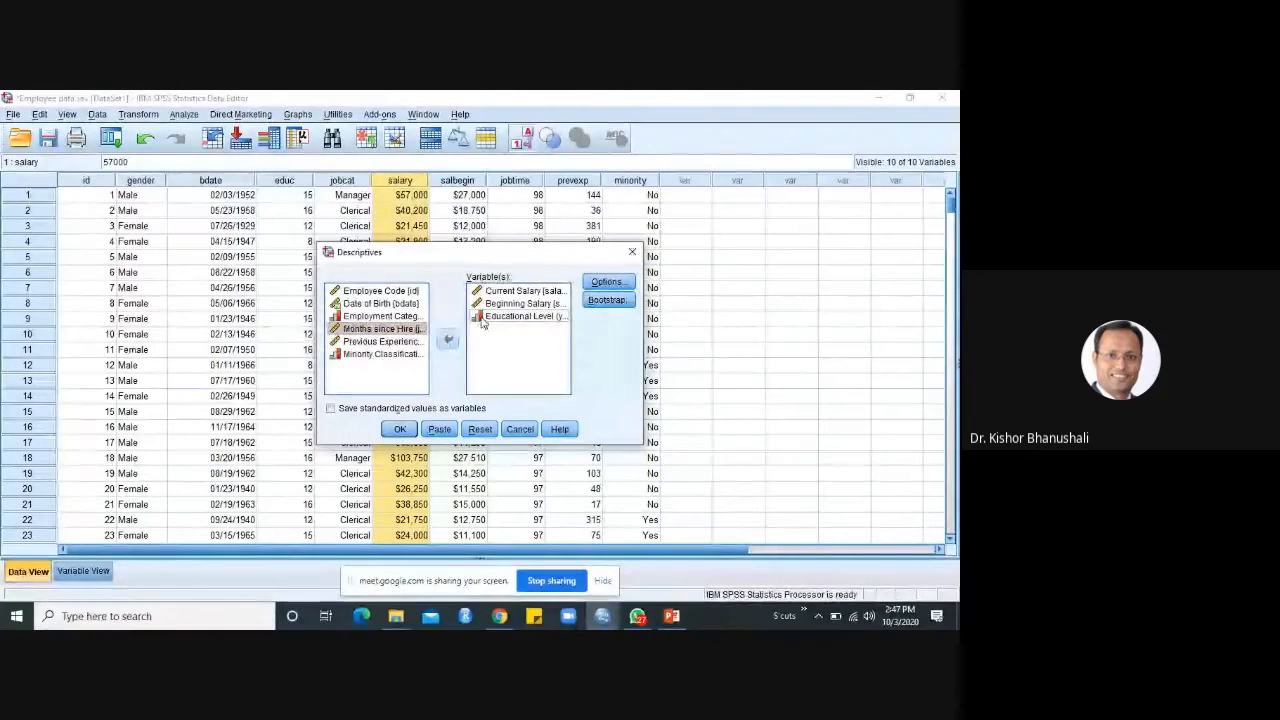
click(483, 317)
double_click(478, 317)
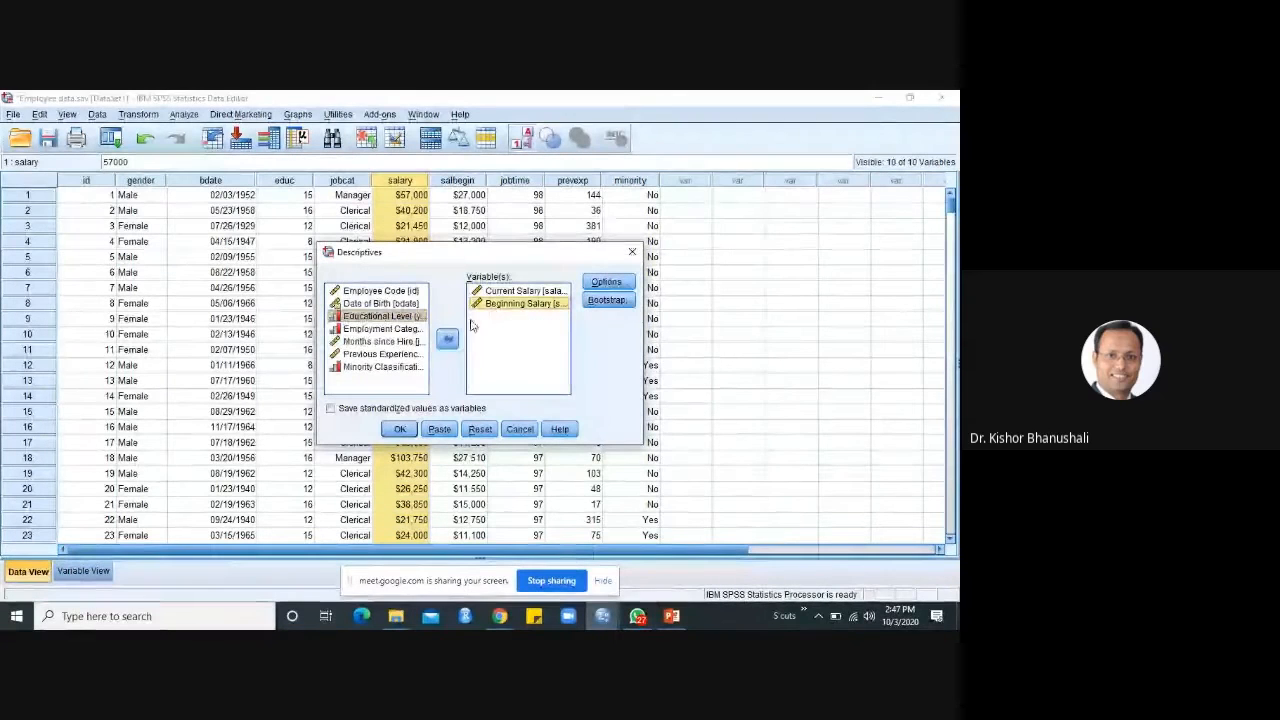
click(447, 338)
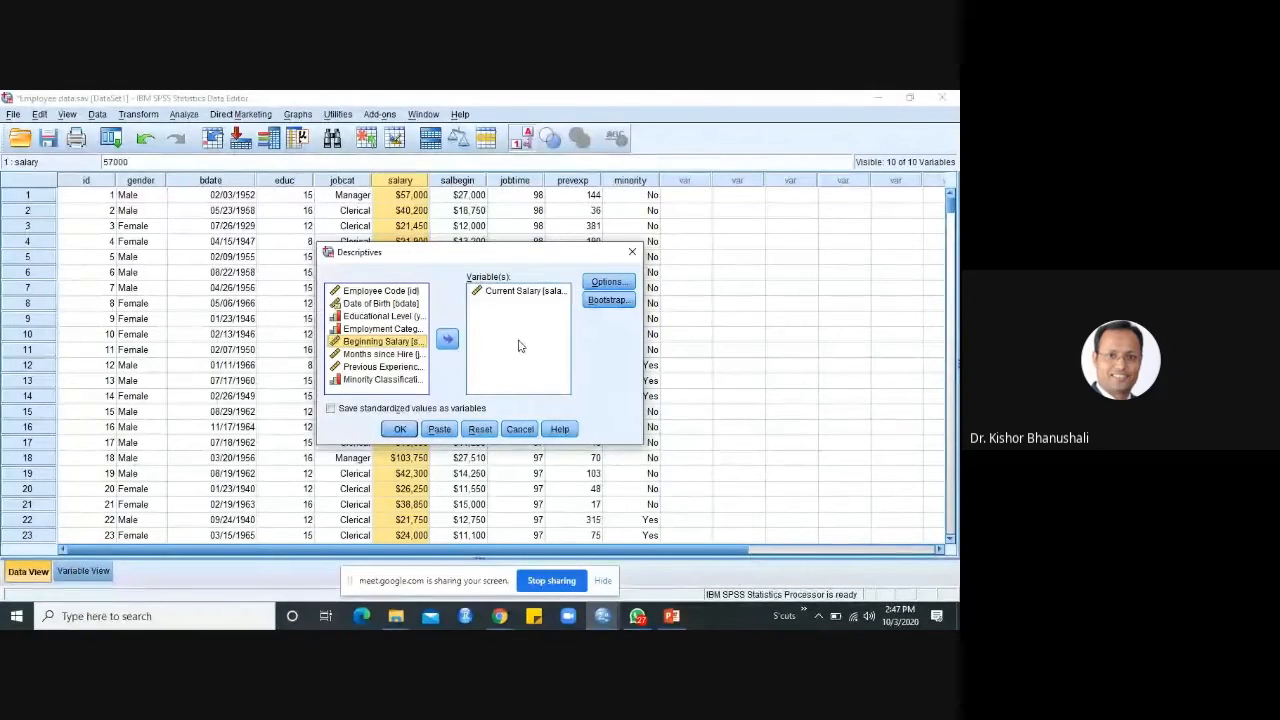
Add sum, variance, range, S.E. mean, skewness and kurtosis to the Descriptives options and run the analysis for Current Salary.
click(606, 282)
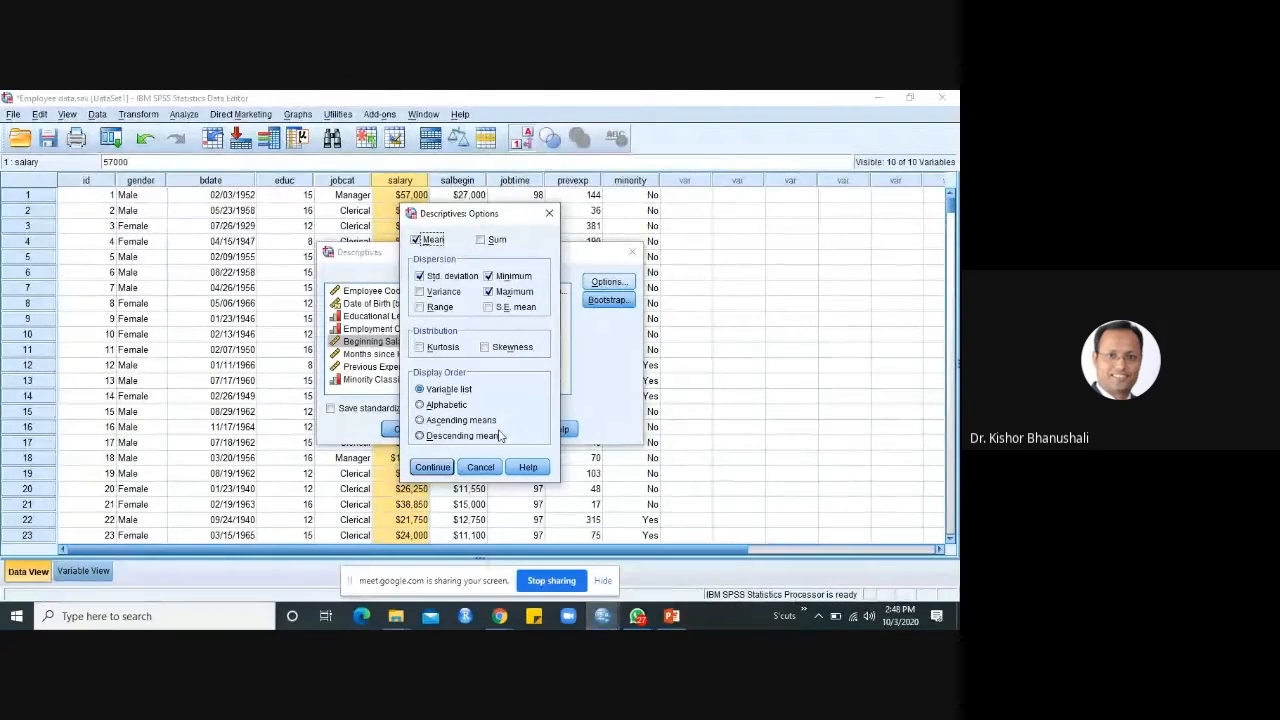
click(481, 241)
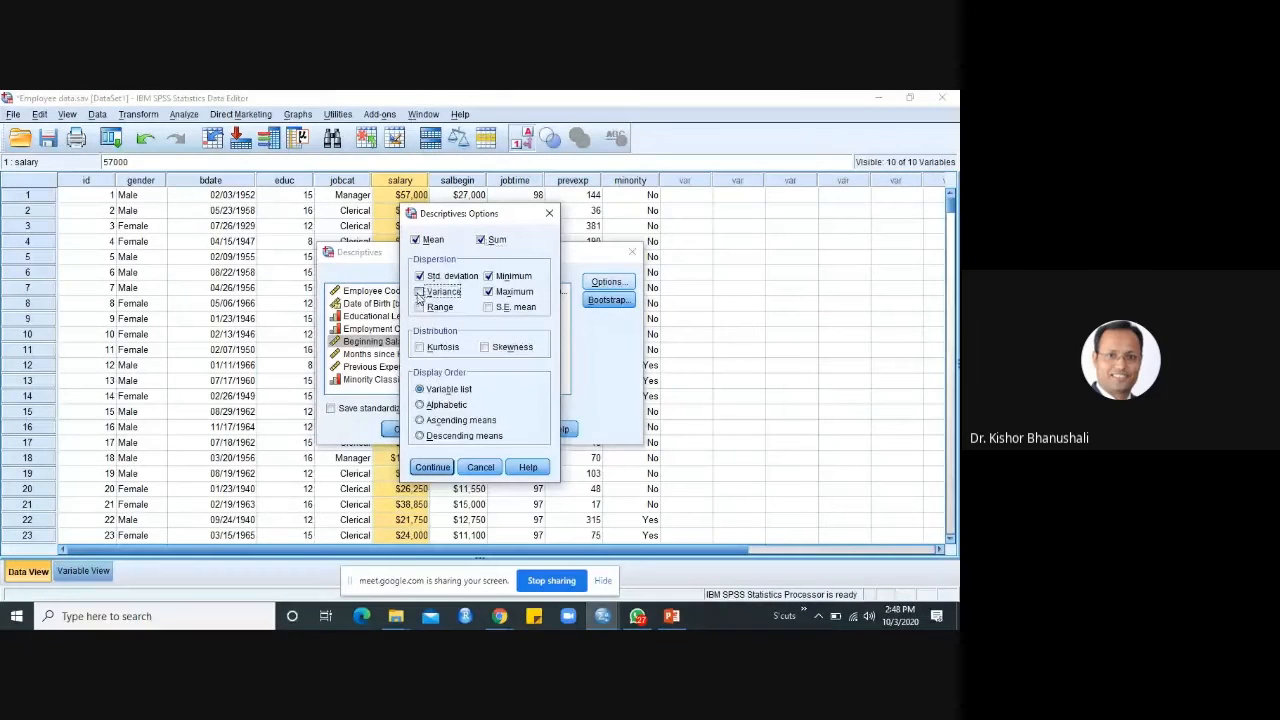
click(421, 291)
click(421, 307)
click(489, 308)
click(489, 347)
click(420, 348)
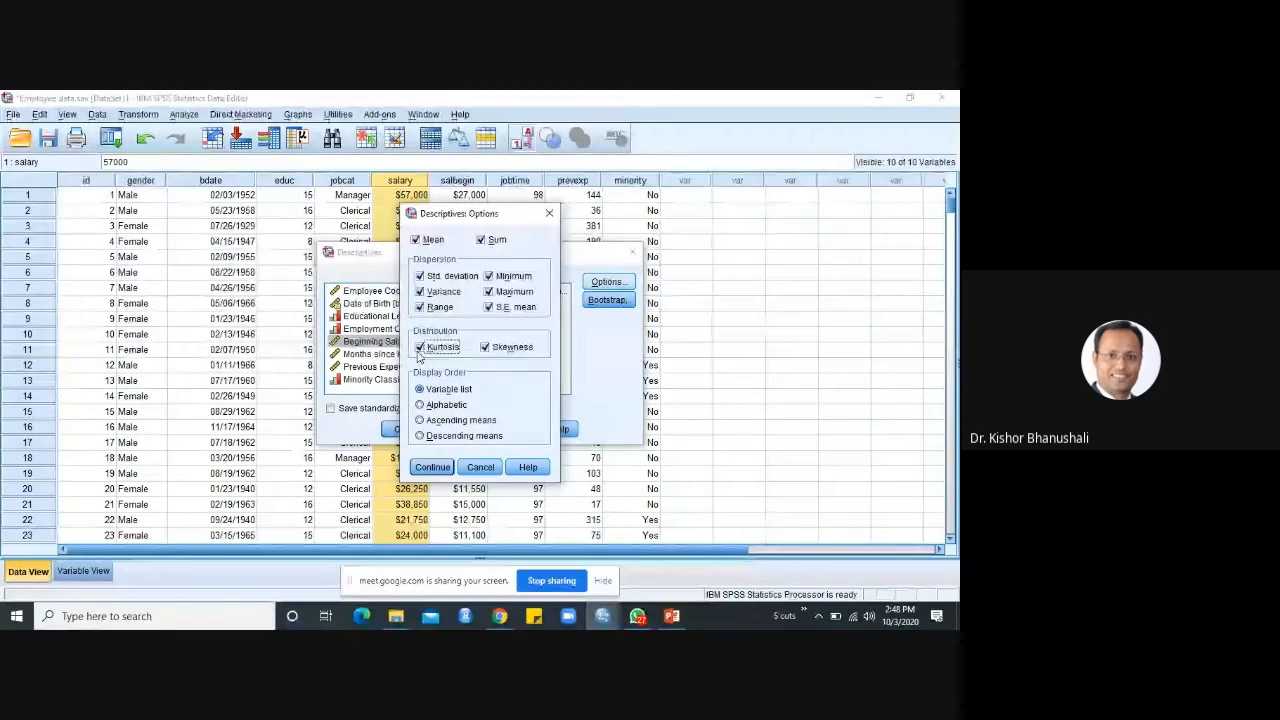
click(425, 468)
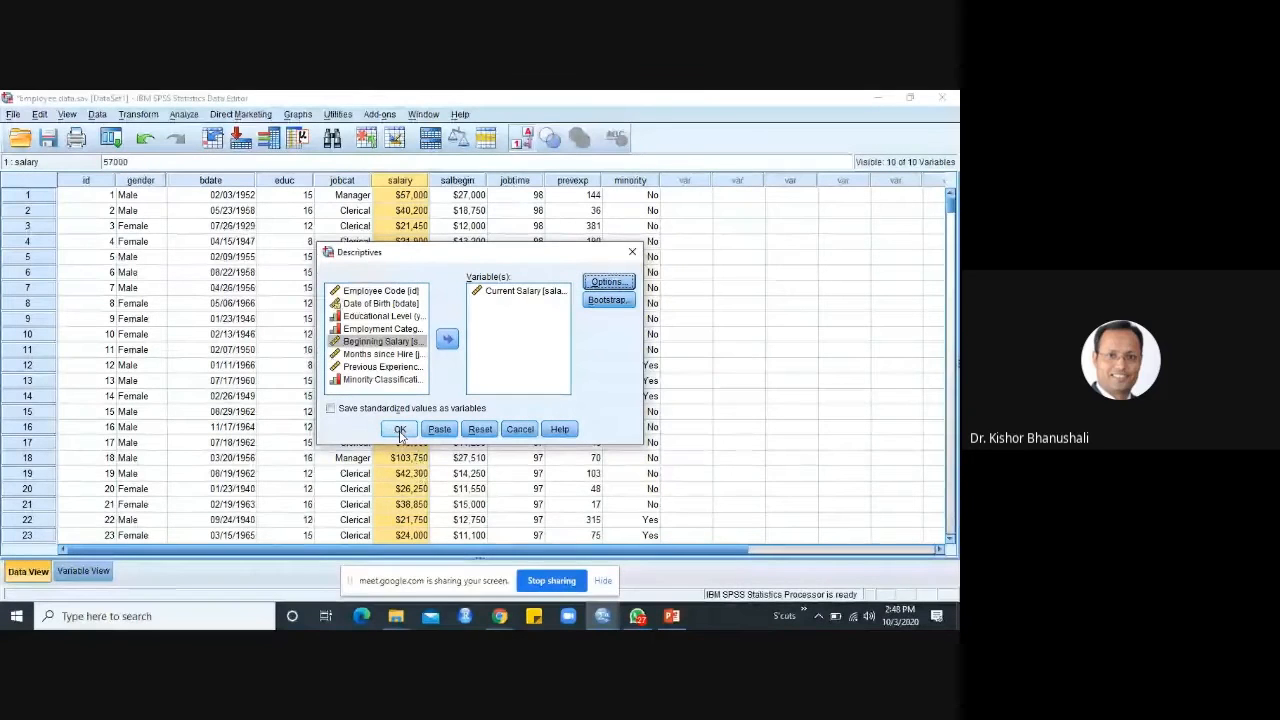
click(399, 430)
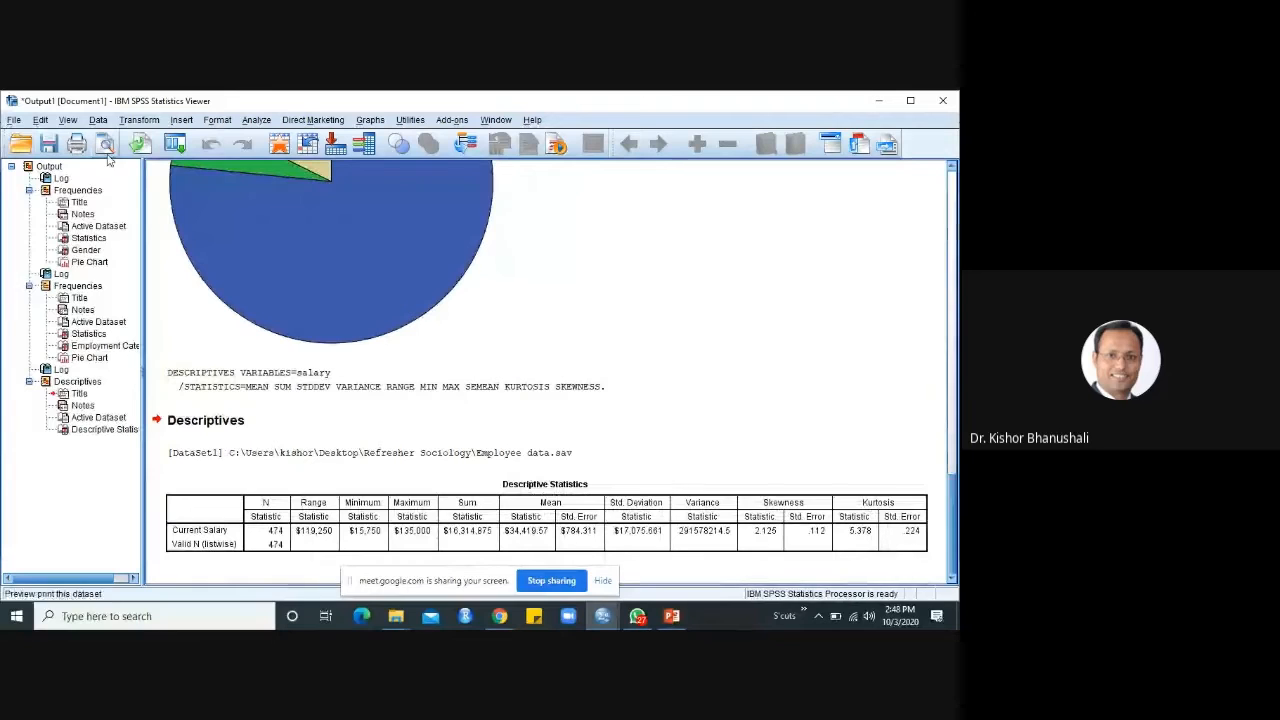
Recall the Descriptives analysis for Current Salary, rerun it with the same settings, and examine the upper Descriptive Statistics table.
click(182, 172)
click(174, 143)
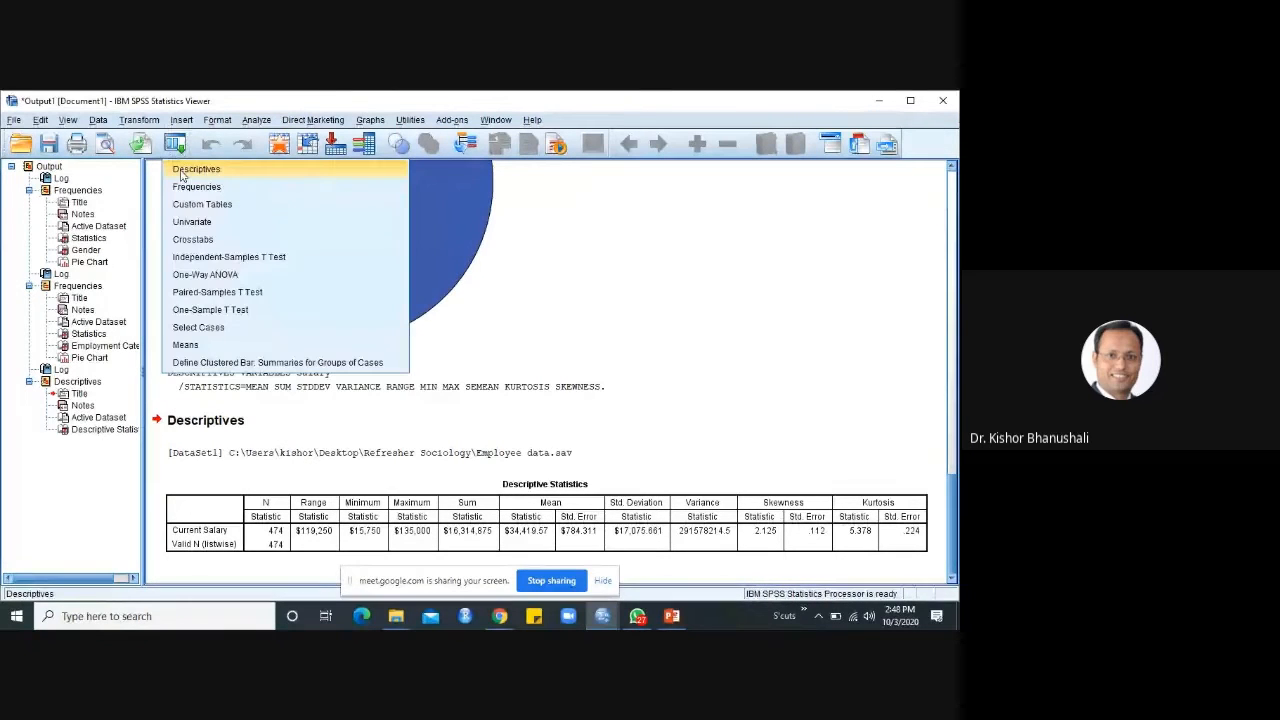
click(180, 166)
click(399, 427)
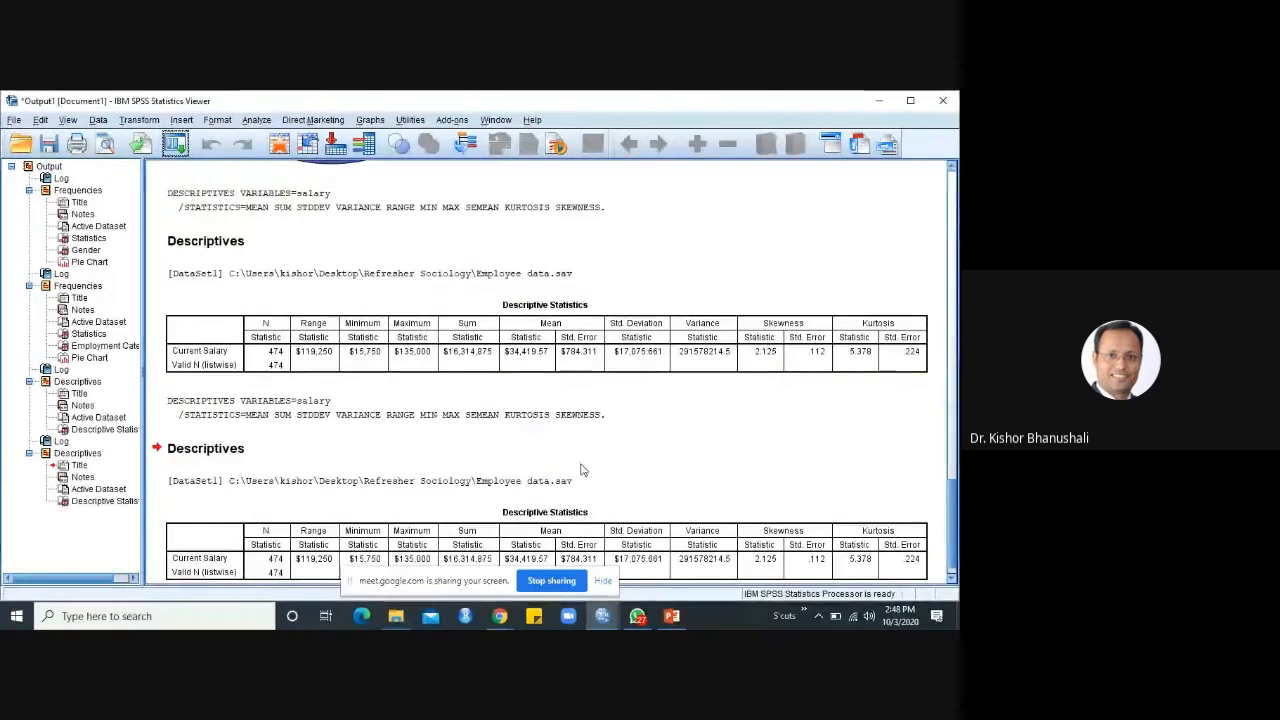
click(508, 358)
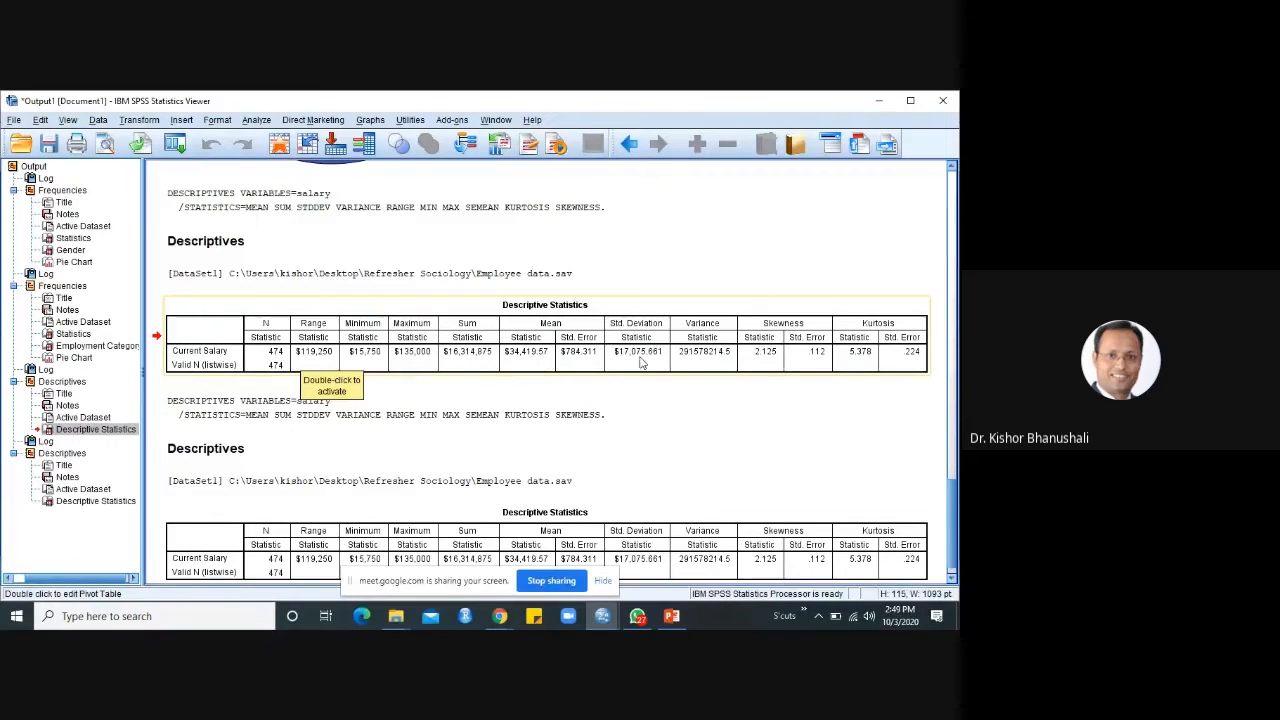
double_click(869, 380)
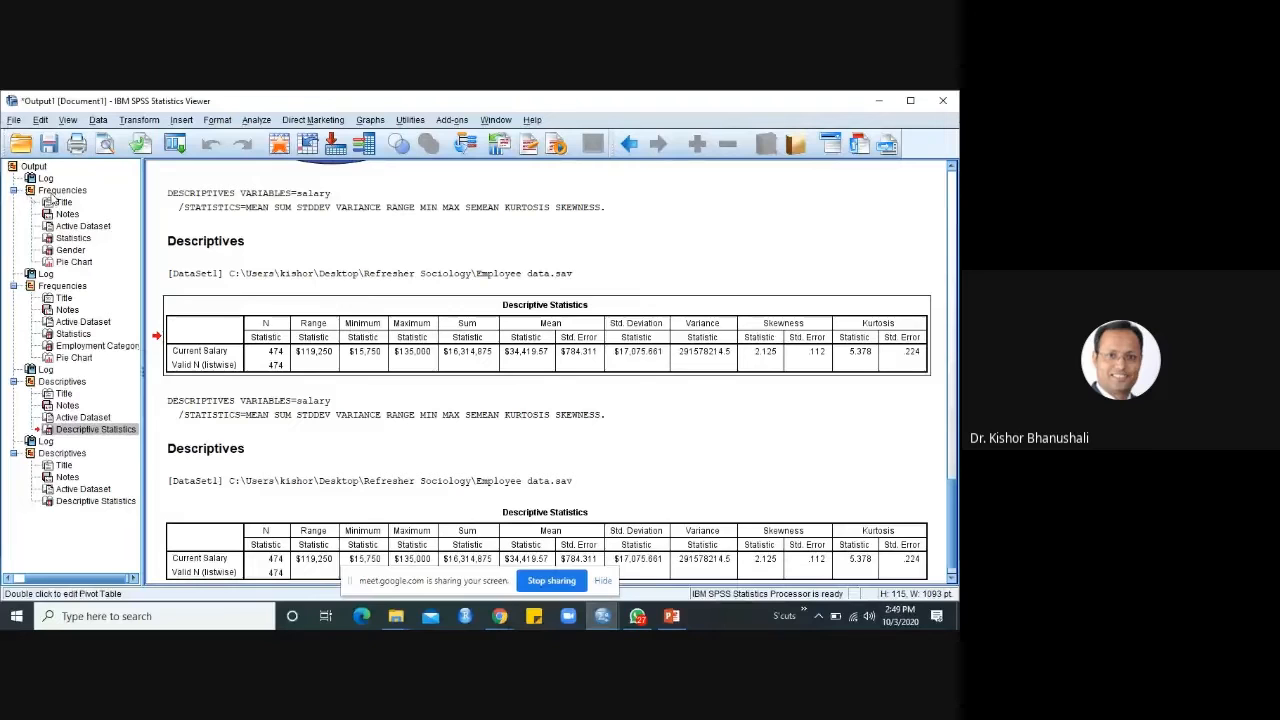
Recall Descriptives, add Beginning Salary, Months since Hire and Previous Experience alongside Current Salary, and run the analysis.
click(175, 144)
click(175, 170)
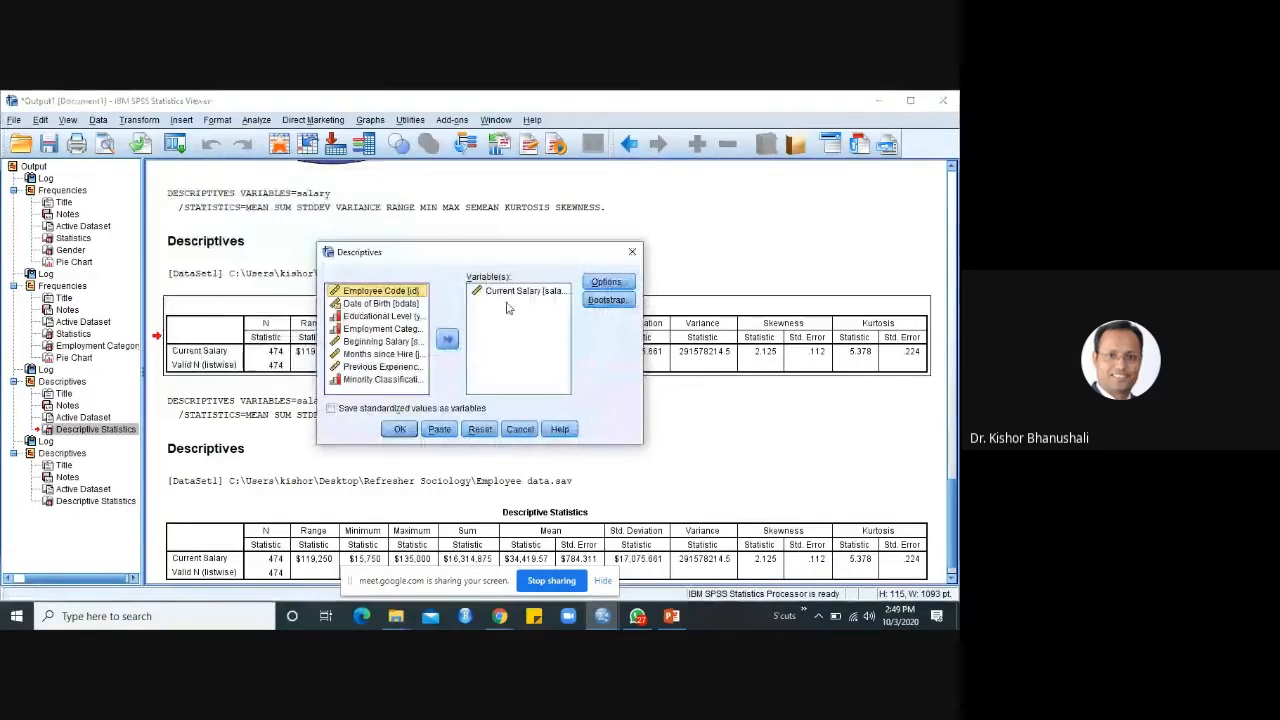
click(380, 341)
click(447, 339)
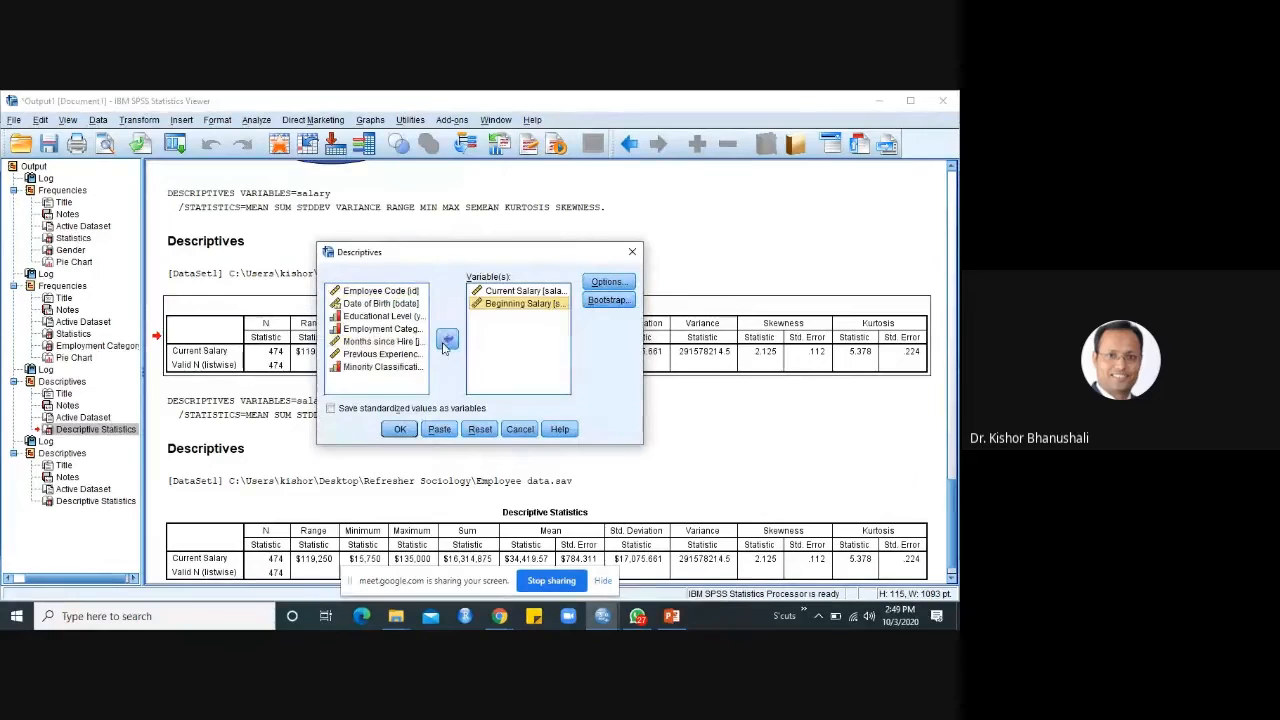
click(380, 341)
click(447, 339)
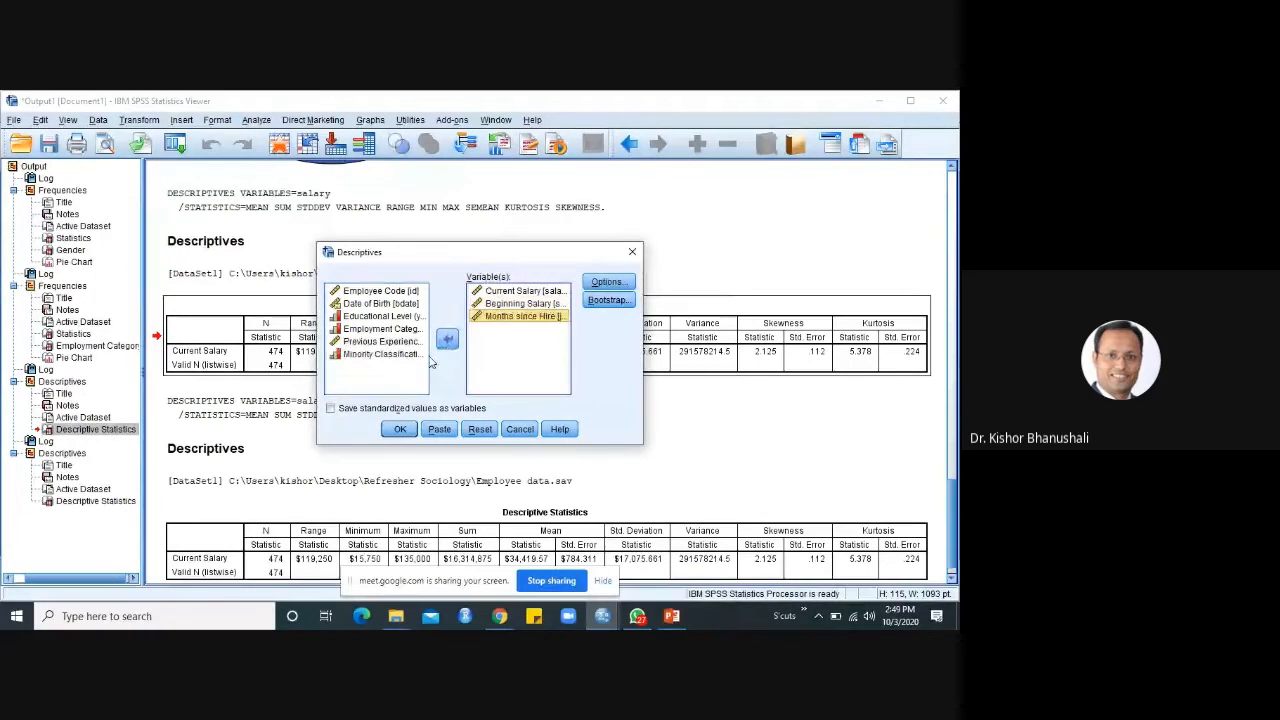
click(403, 341)
click(447, 340)
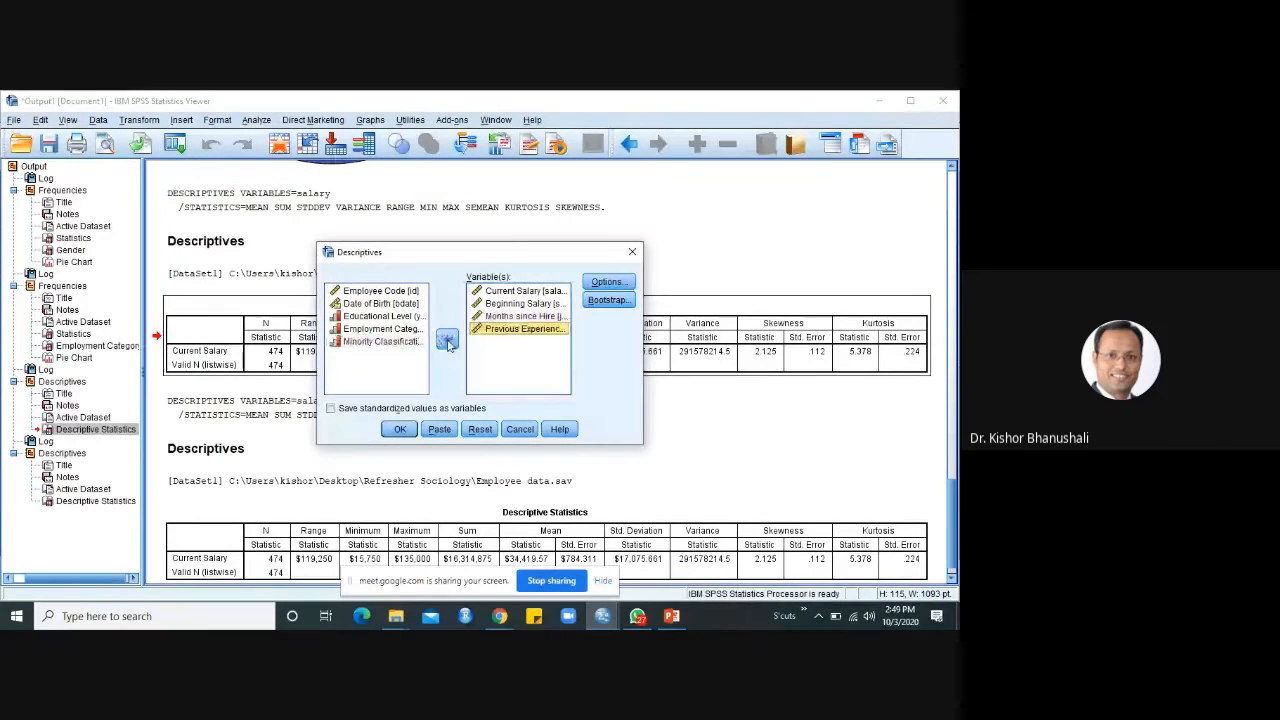
click(400, 430)
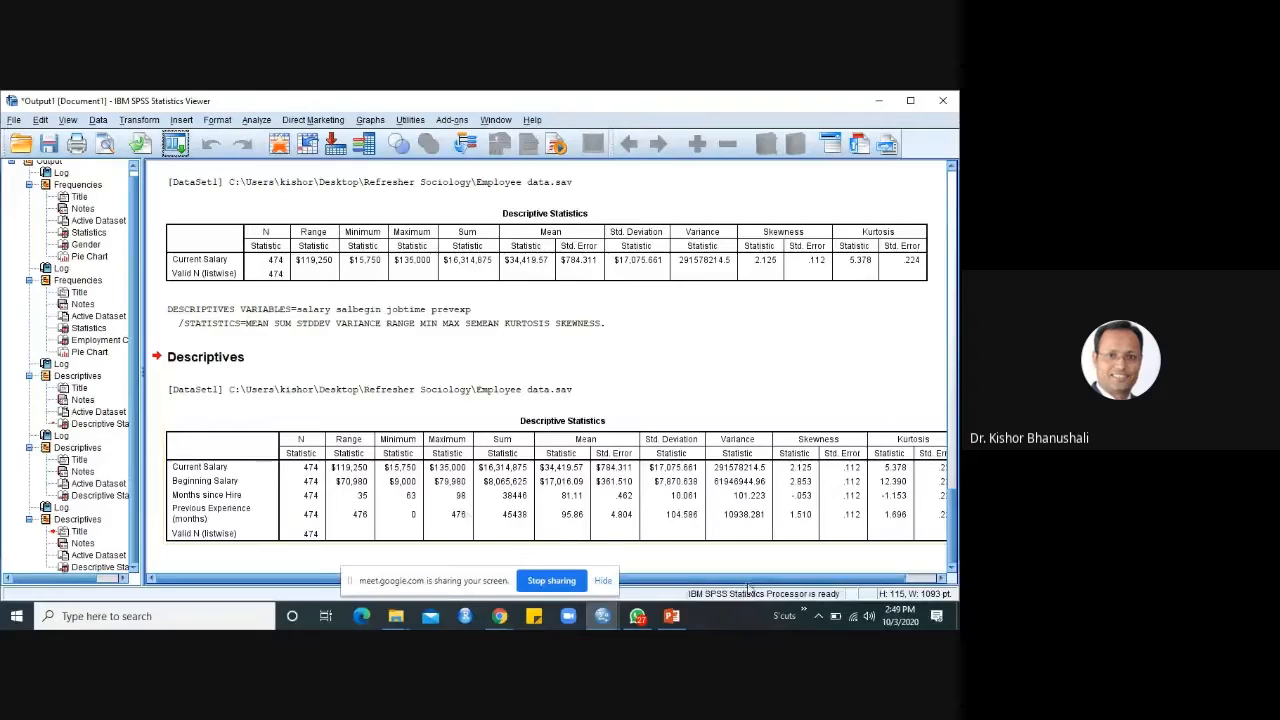
mouse_move(747, 578)
mouse_down()
mouse_move(868, 578)
mouse_move(747, 578)
mouse_up()
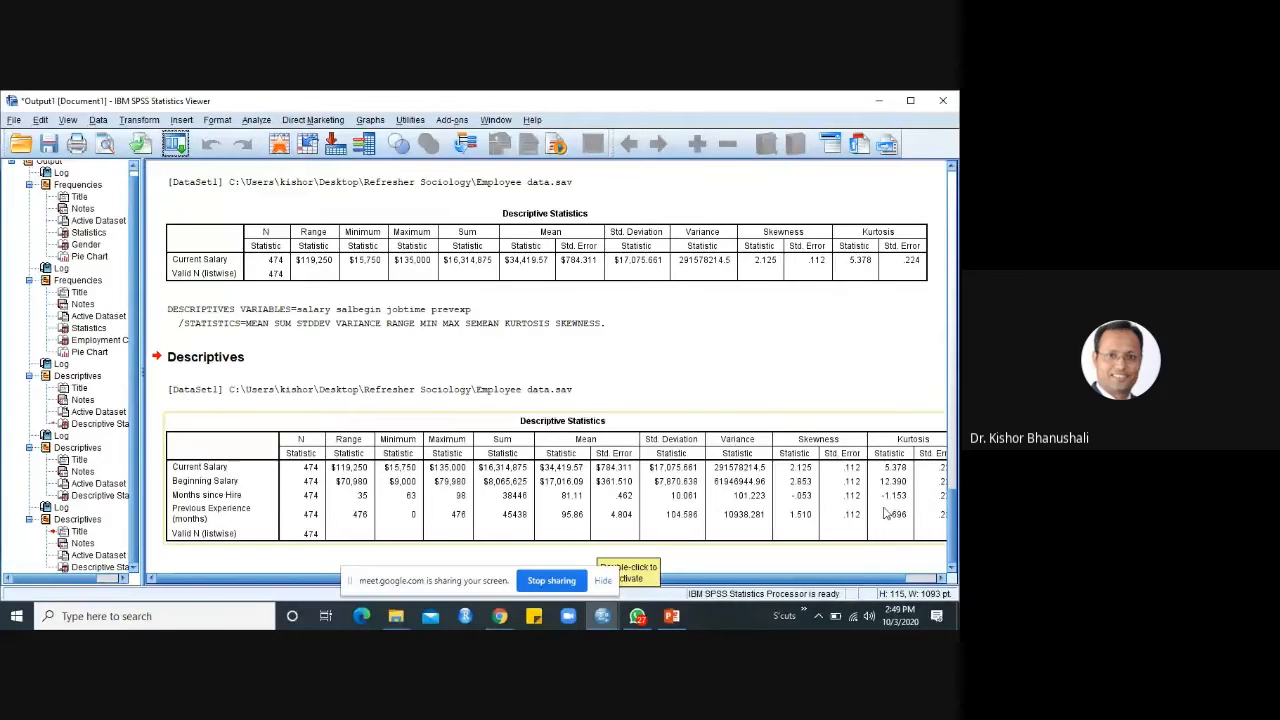
Switch to the Employee data.sav data sheet and examine the salary and gender columns.
click(602, 616)
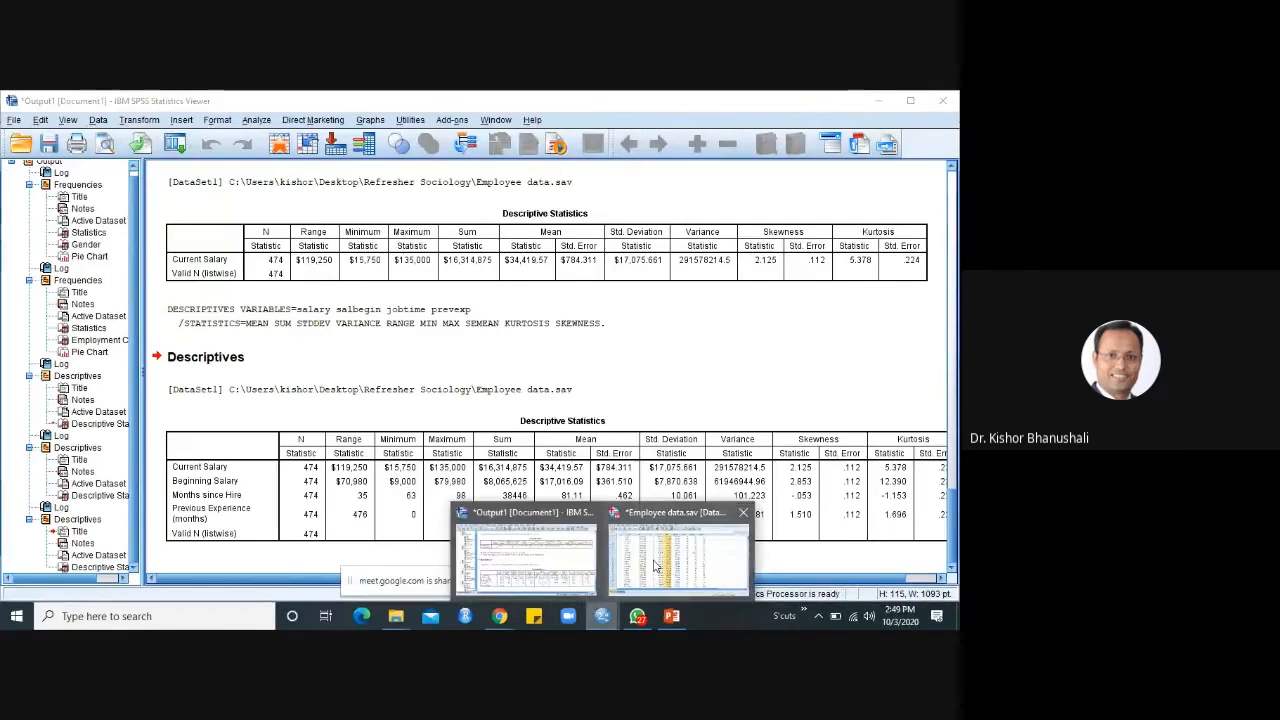
click(655, 567)
click(760, 350)
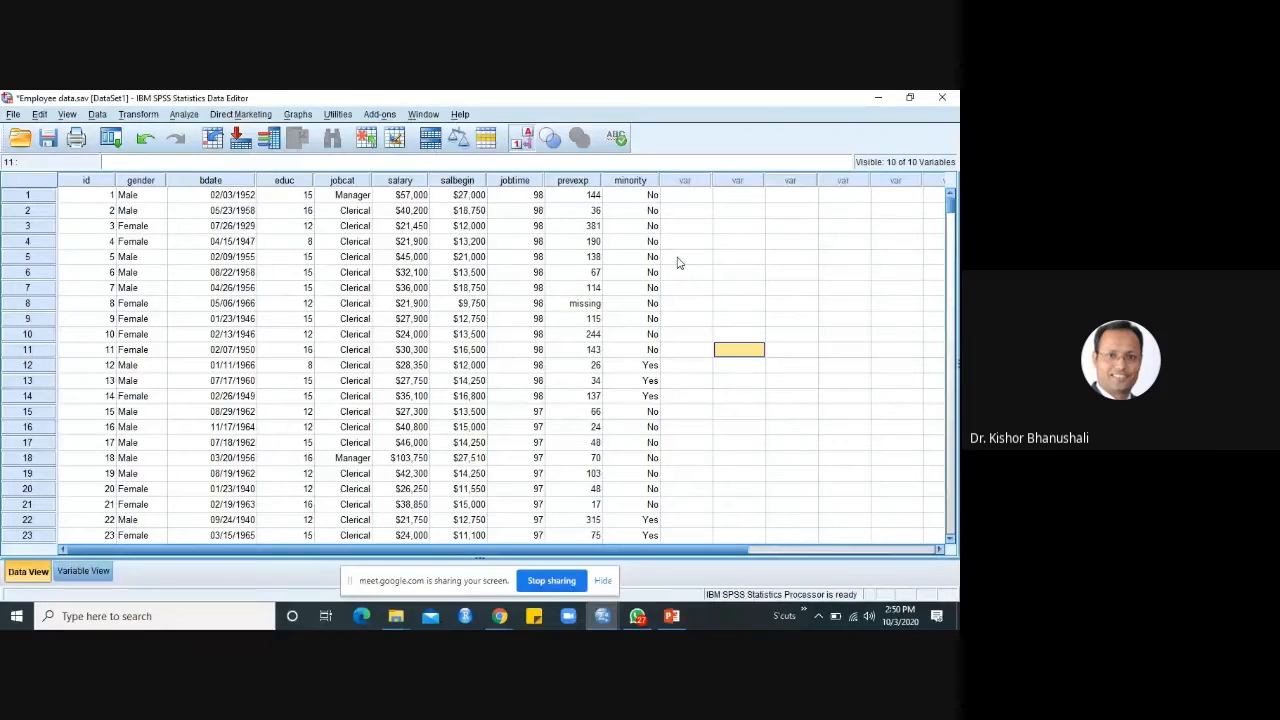
click(400, 181)
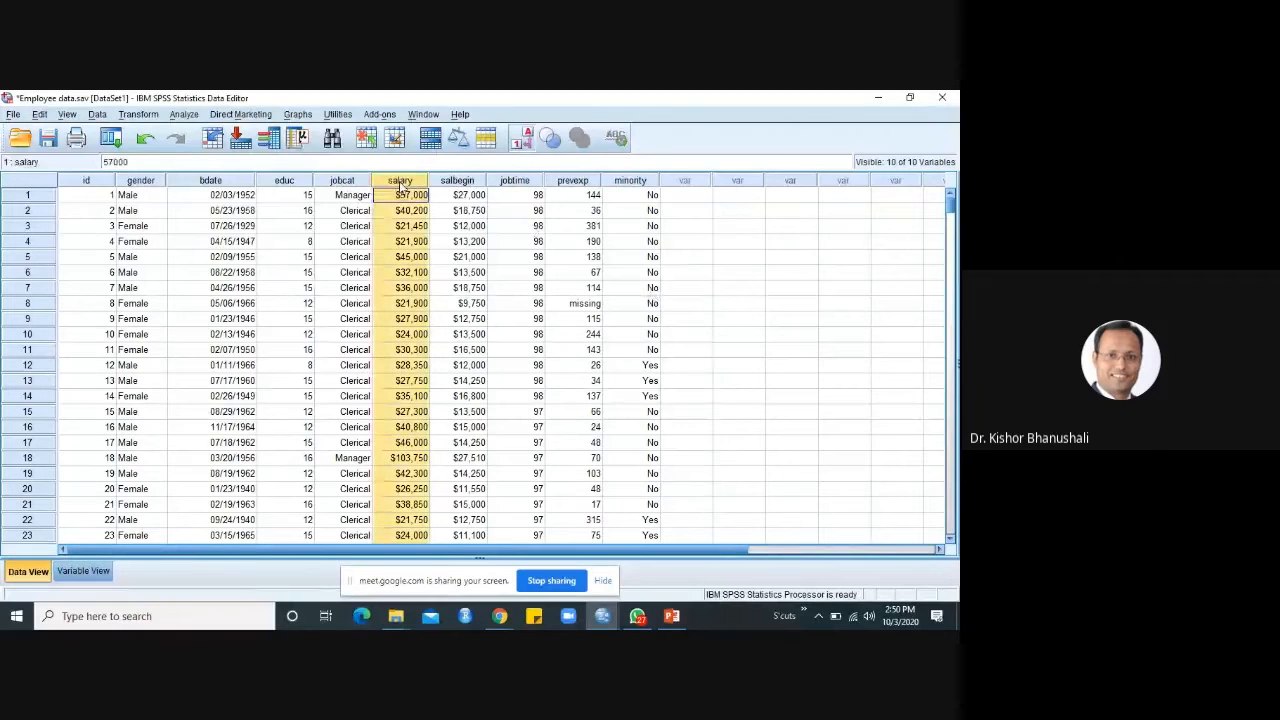
click(135, 181)
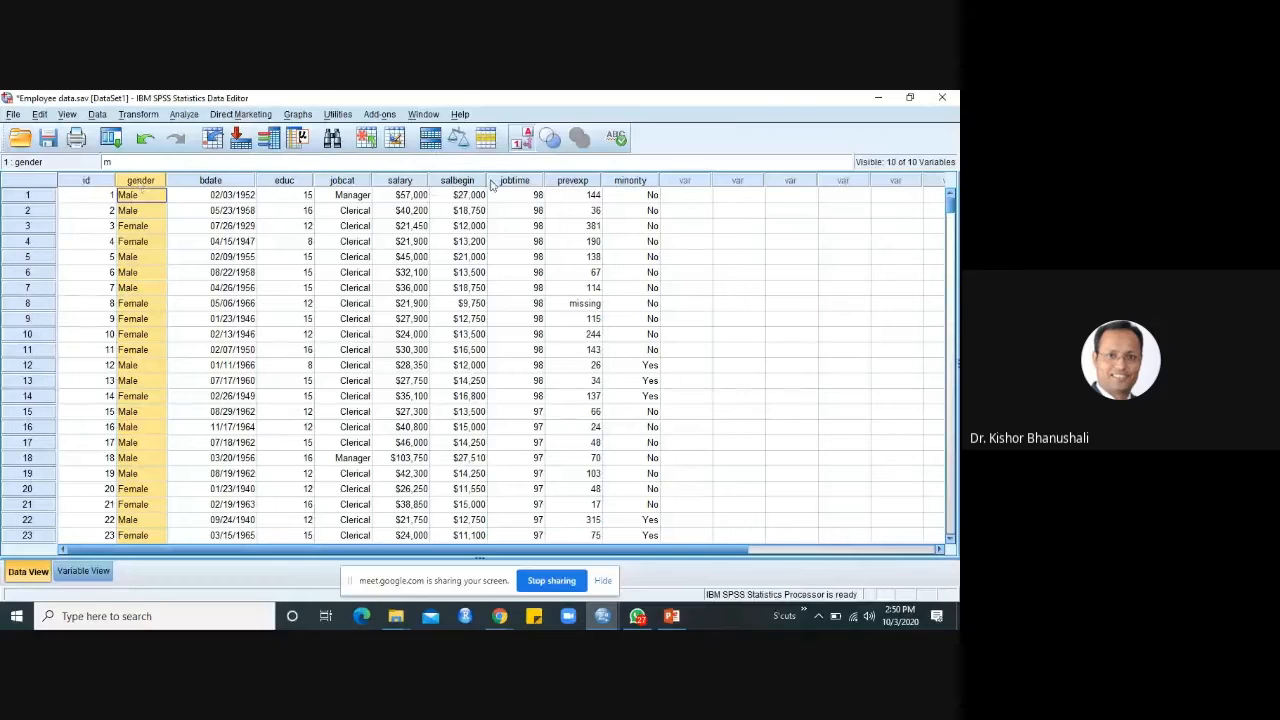
click(419, 181)
click(150, 181)
click(400, 195)
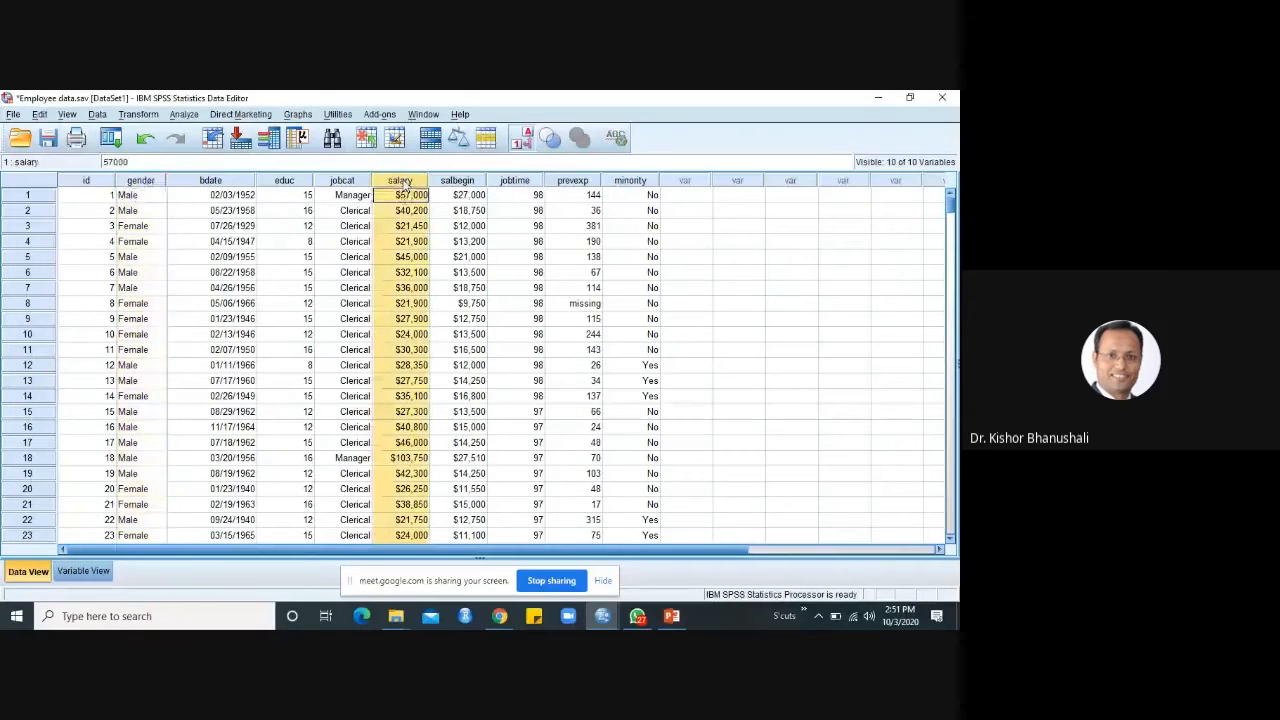
click(140, 195)
click(400, 195)
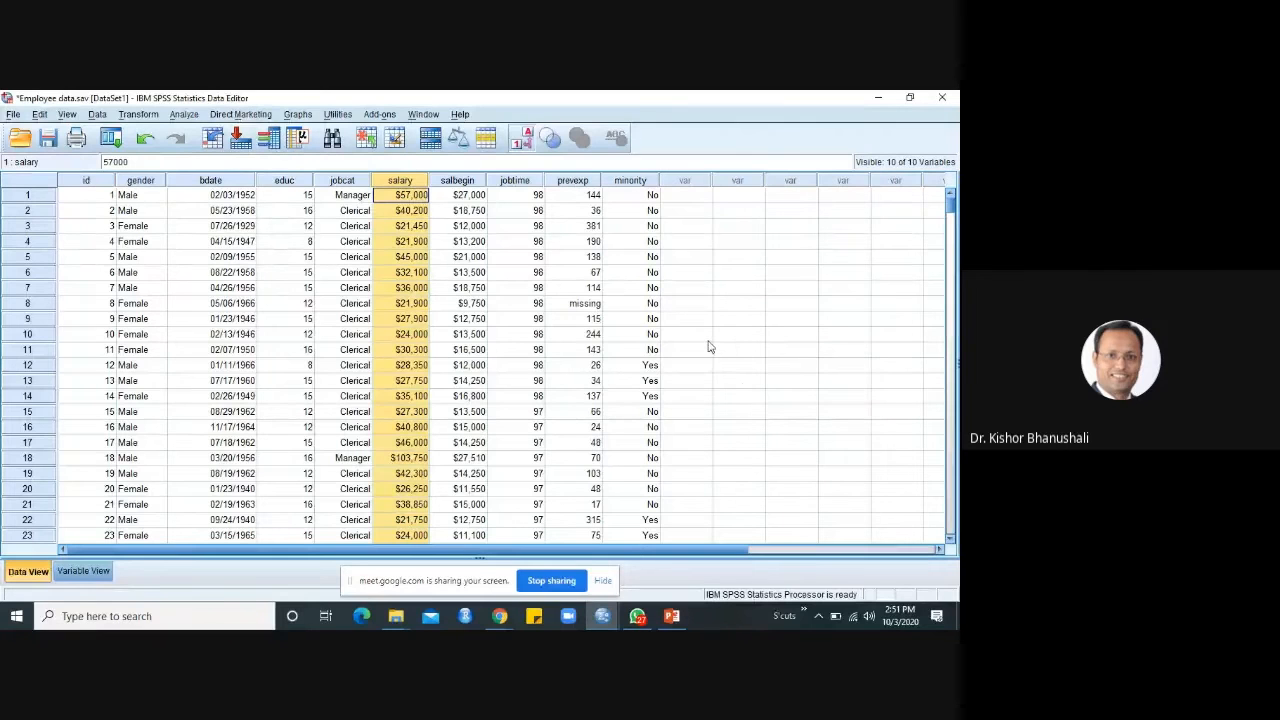
click(705, 336)
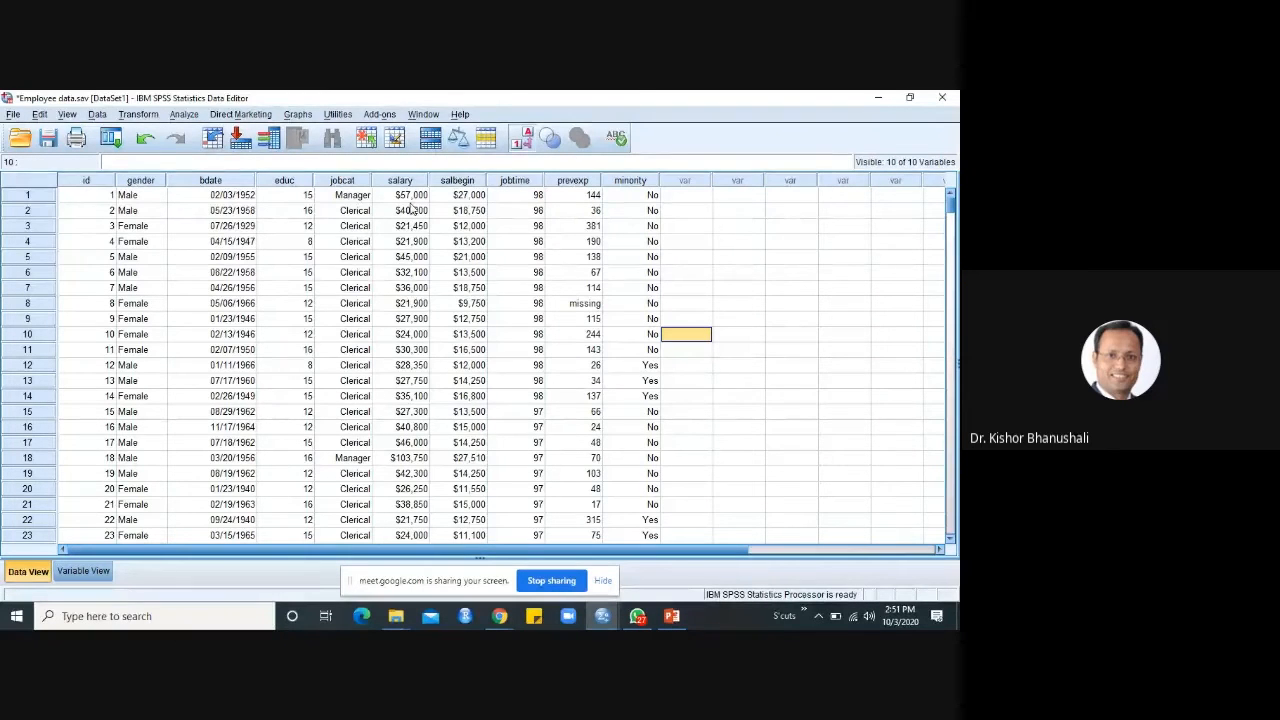
Start a Compare Means analysis of means with Current Salary as the dependent and Gender as the independent variable.
click(184, 114)
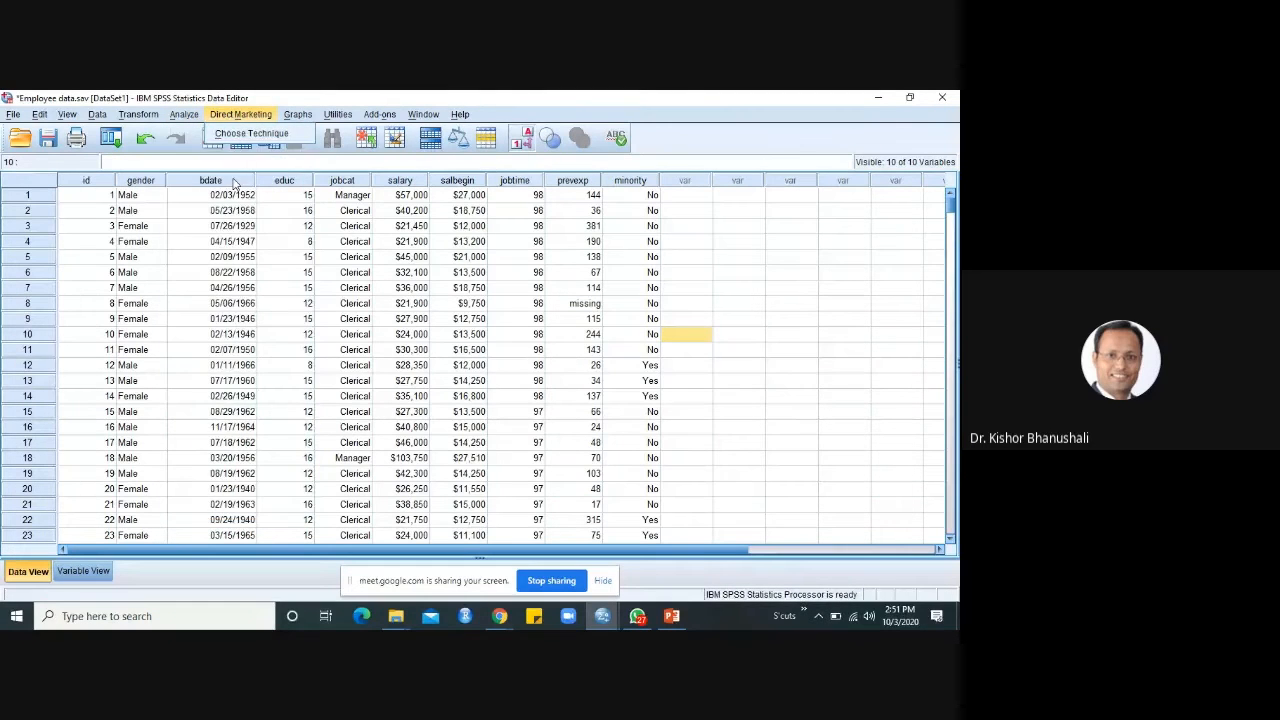
mouse_move(234, 188)
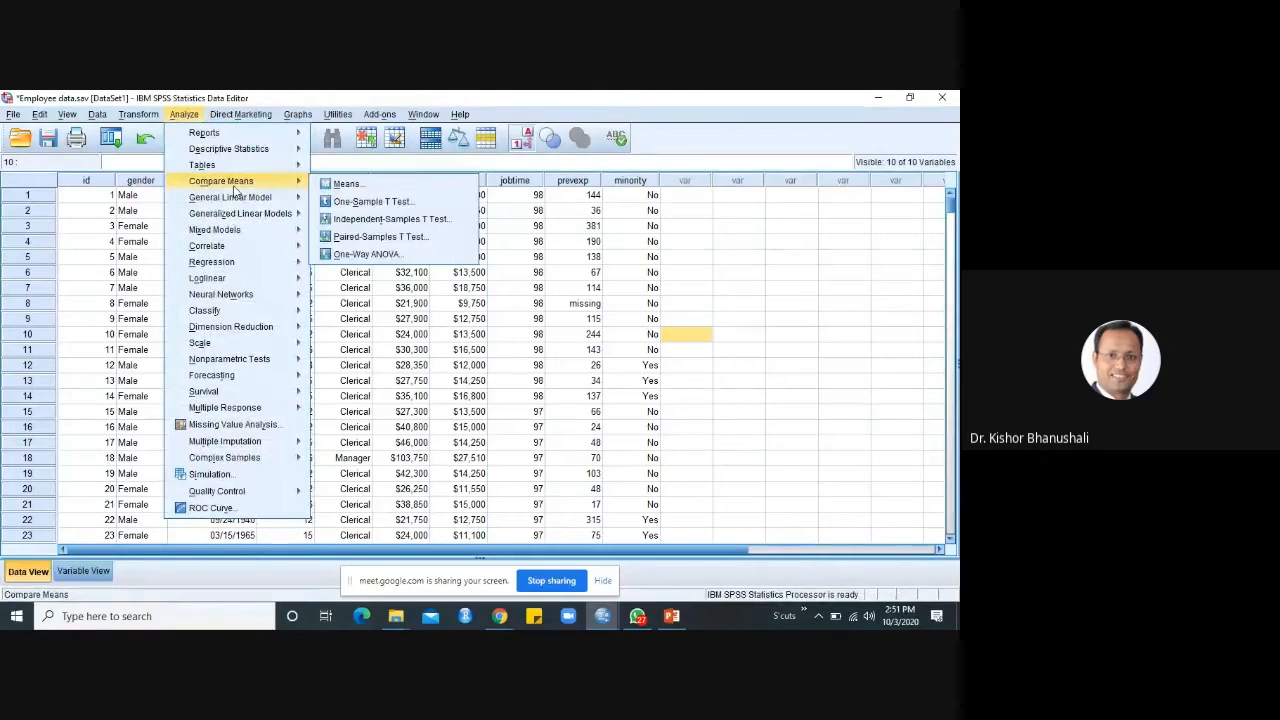
click(343, 186)
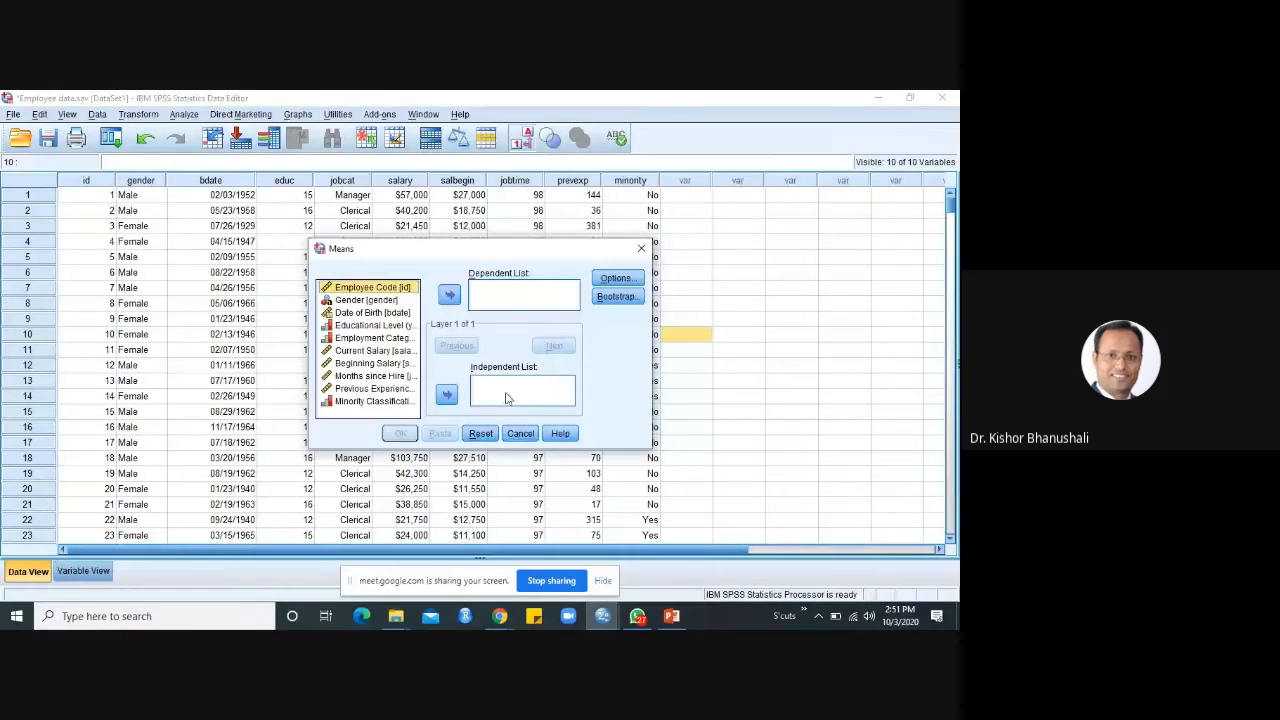
click(370, 351)
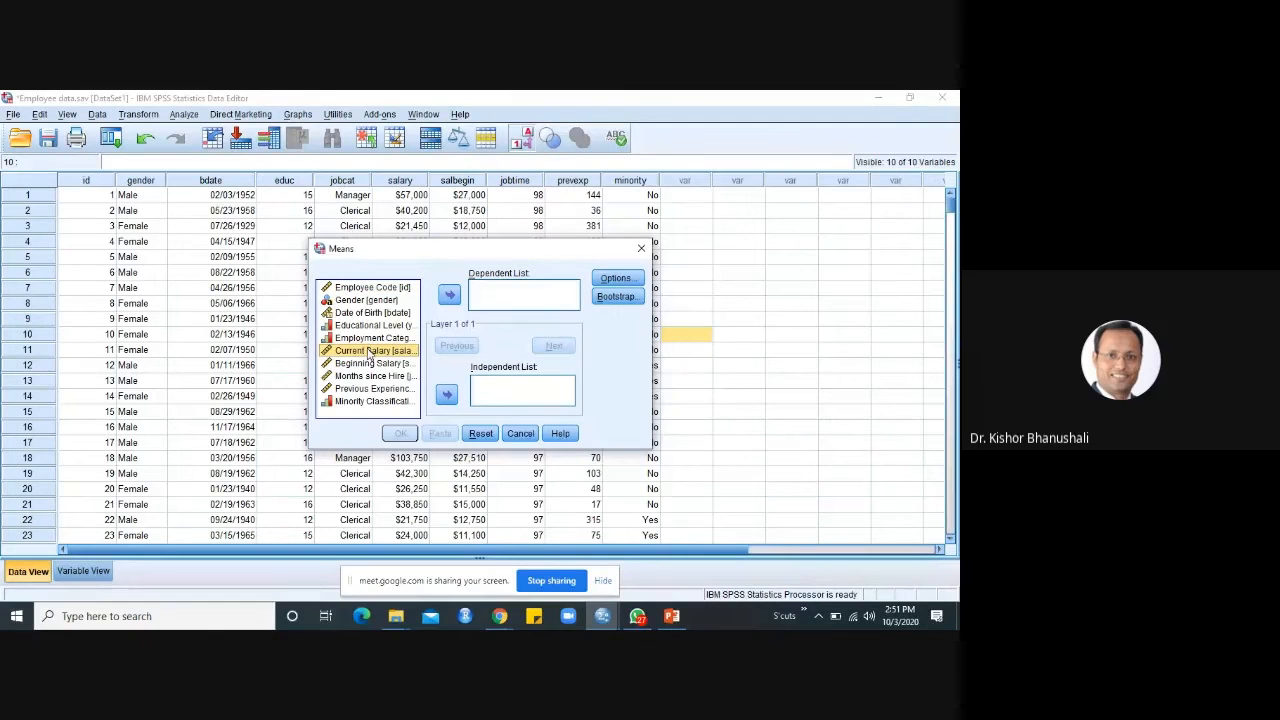
click(450, 295)
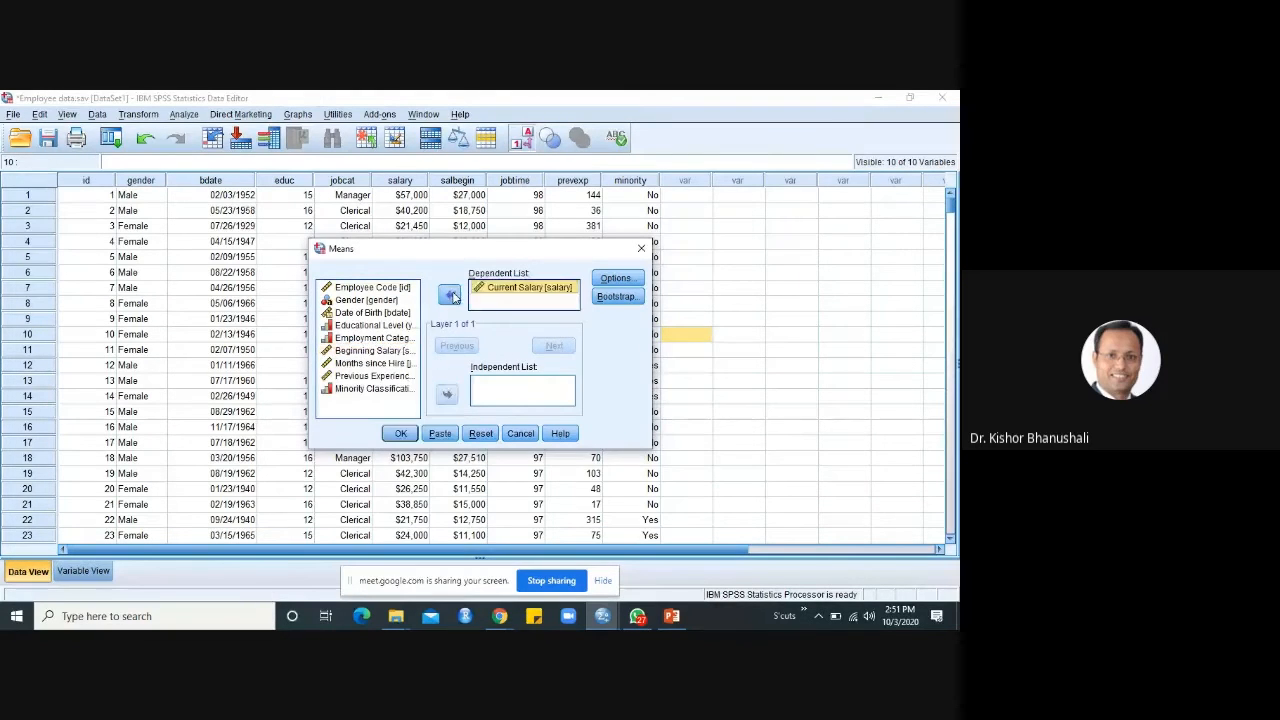
click(368, 300)
click(447, 394)
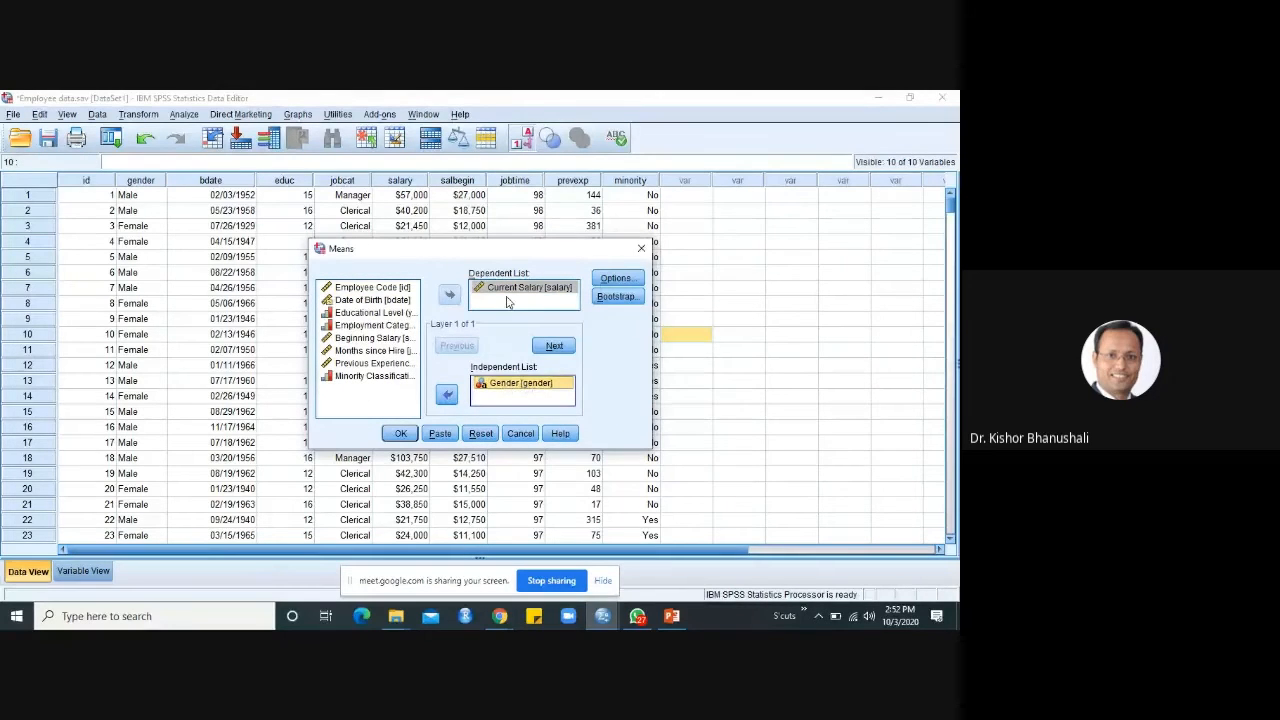
Add Minimum, Maximum and Variance to the cell statistics of the Means analysis and run it.
click(614, 280)
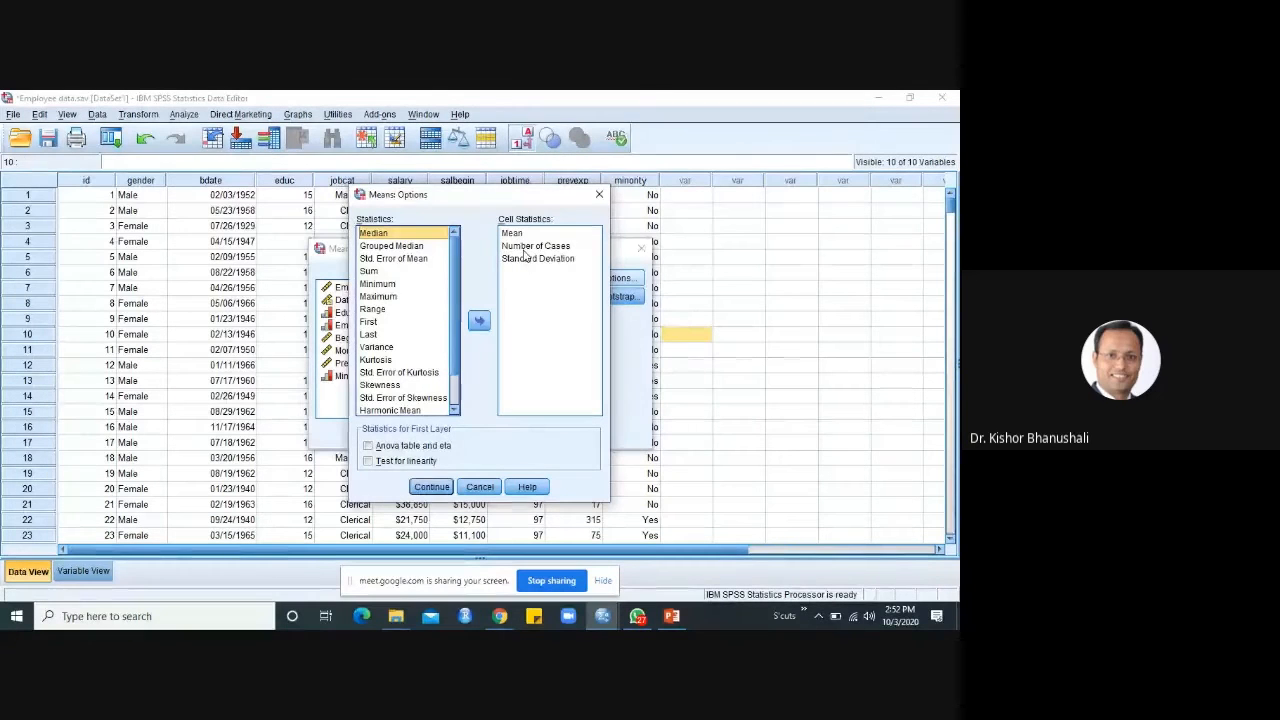
click(378, 284)
click(480, 321)
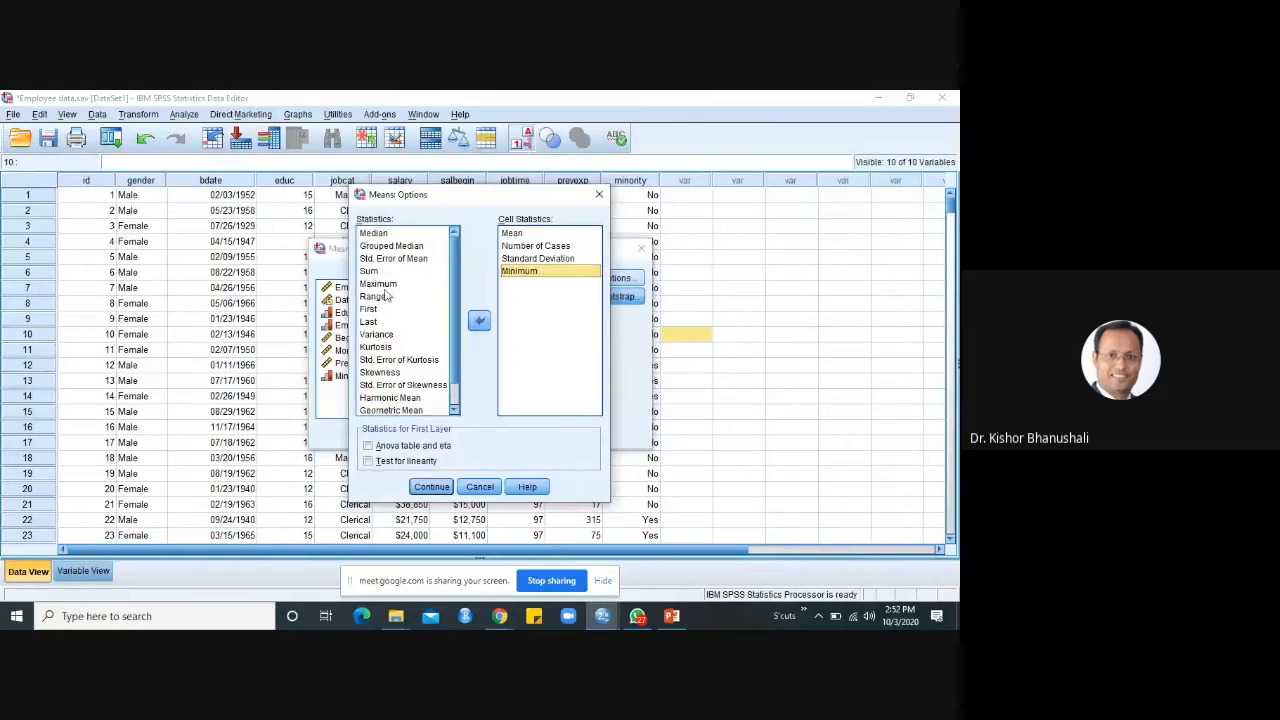
click(478, 322)
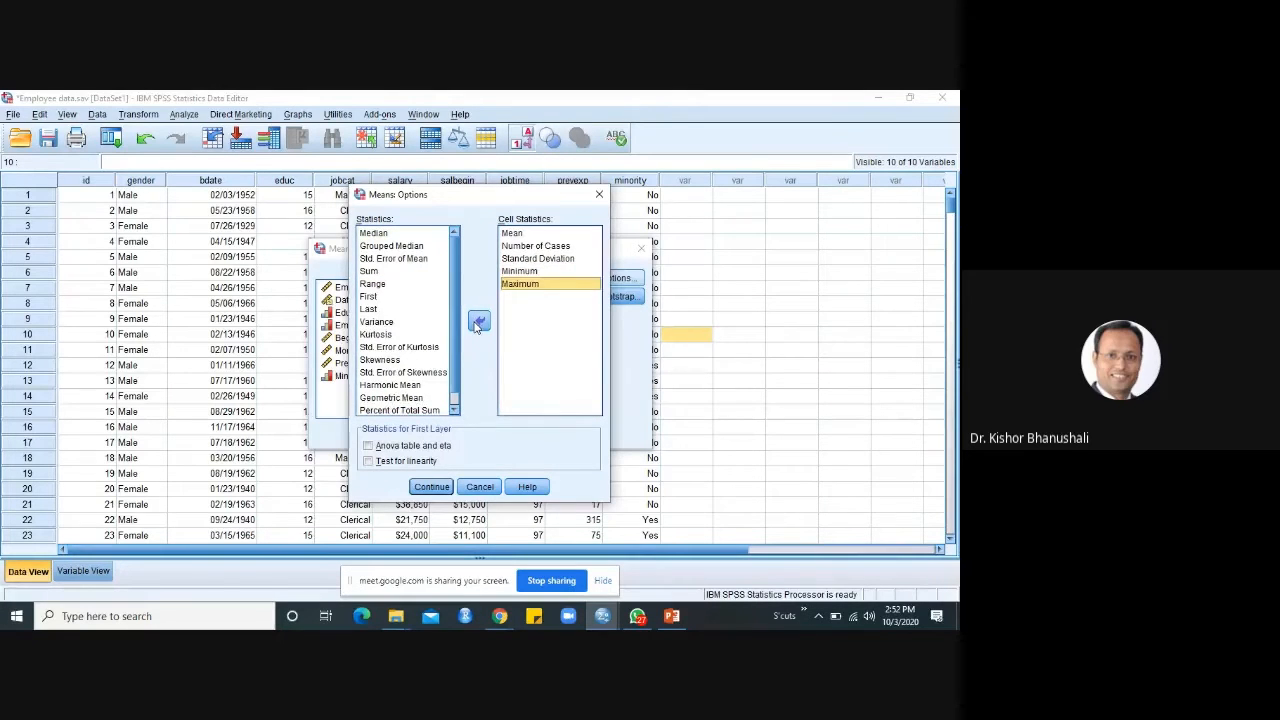
click(377, 321)
click(479, 321)
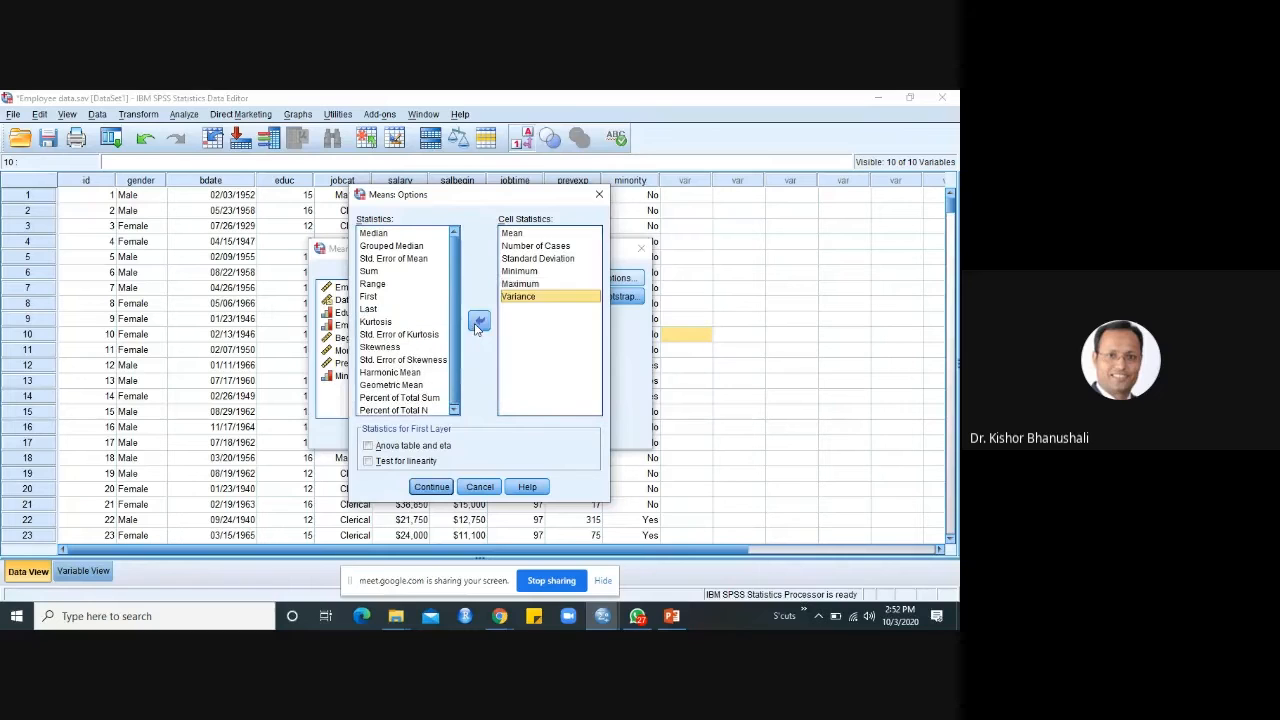
click(429, 487)
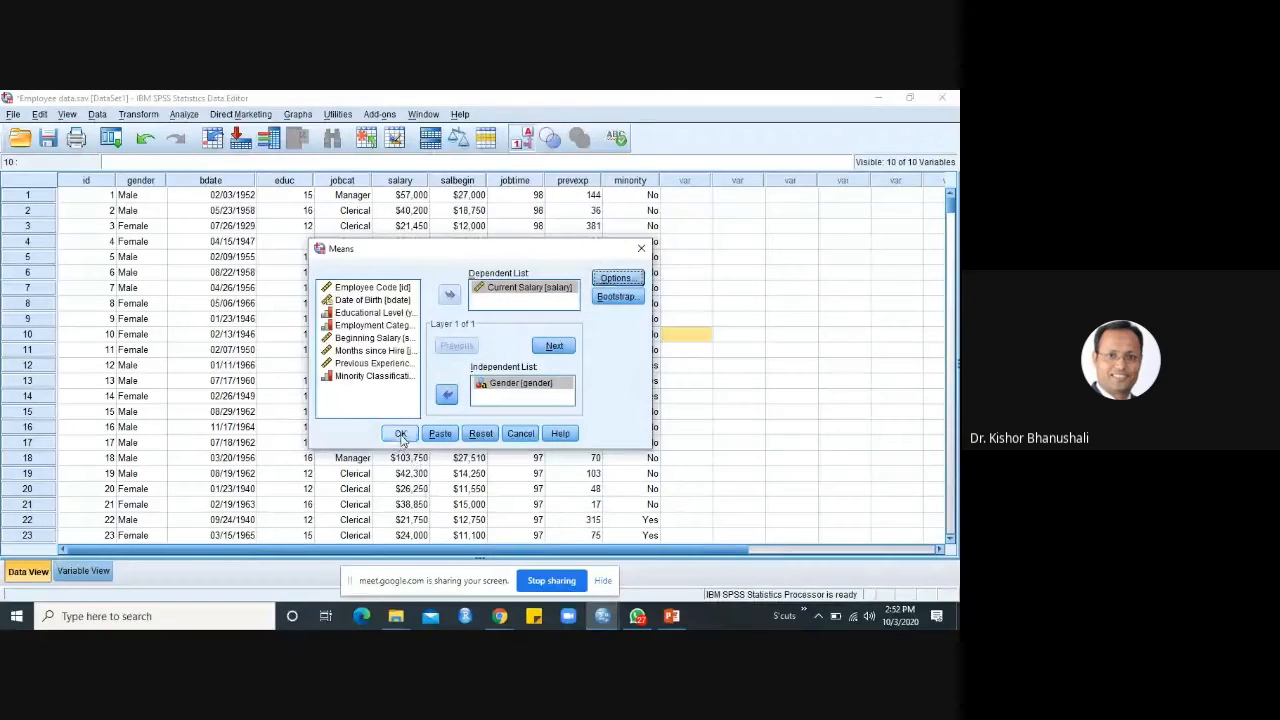
click(400, 434)
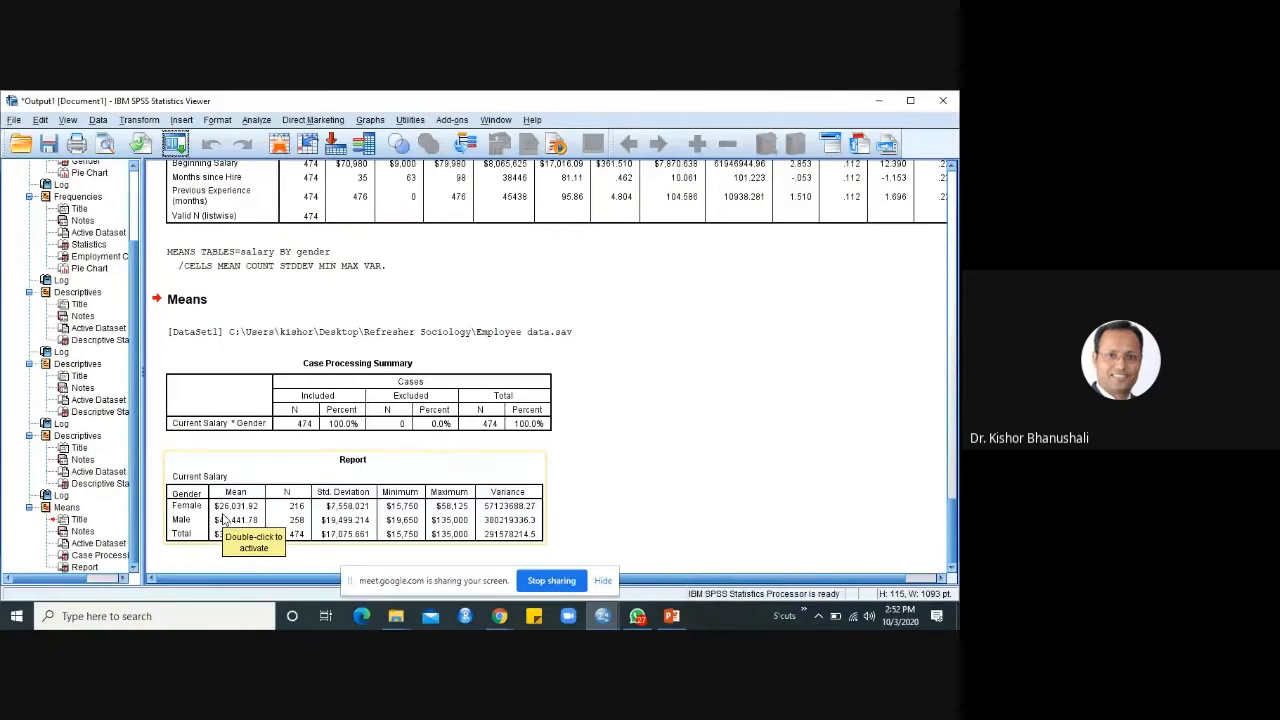
click(776, 482)
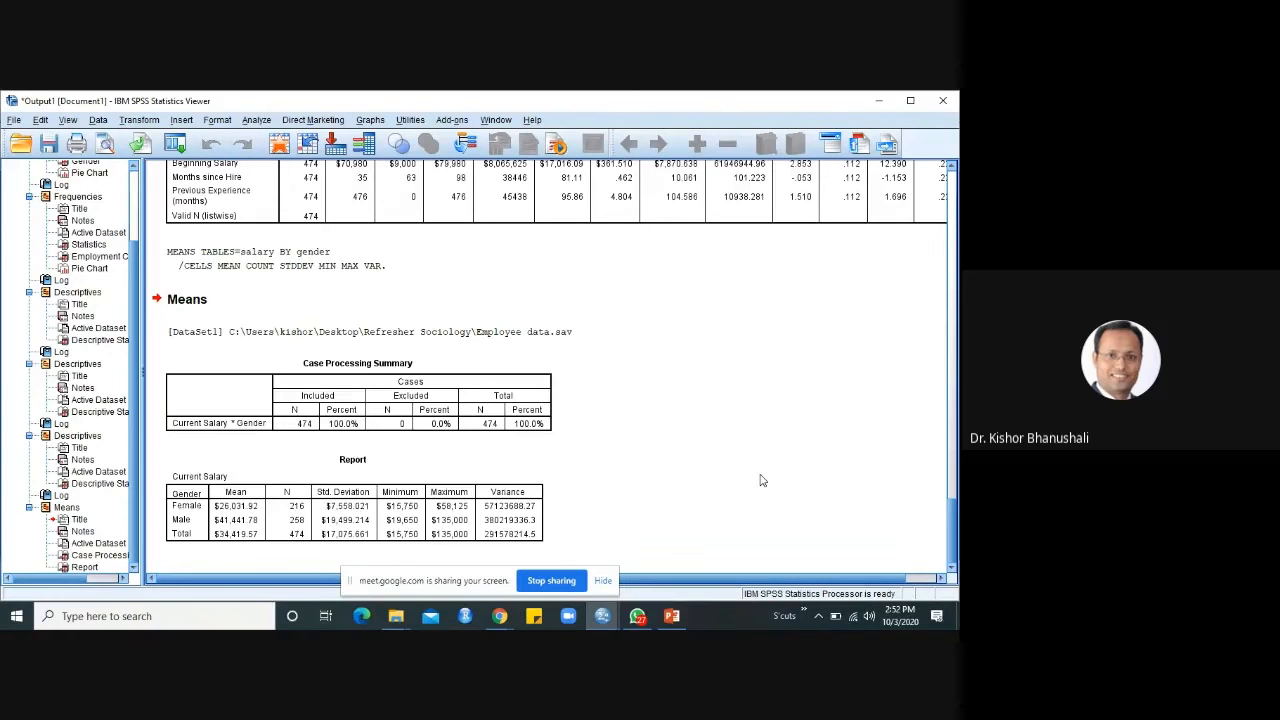
Examine the Means report comparing Current Salary statistics for female and male employees.
click(540, 458)
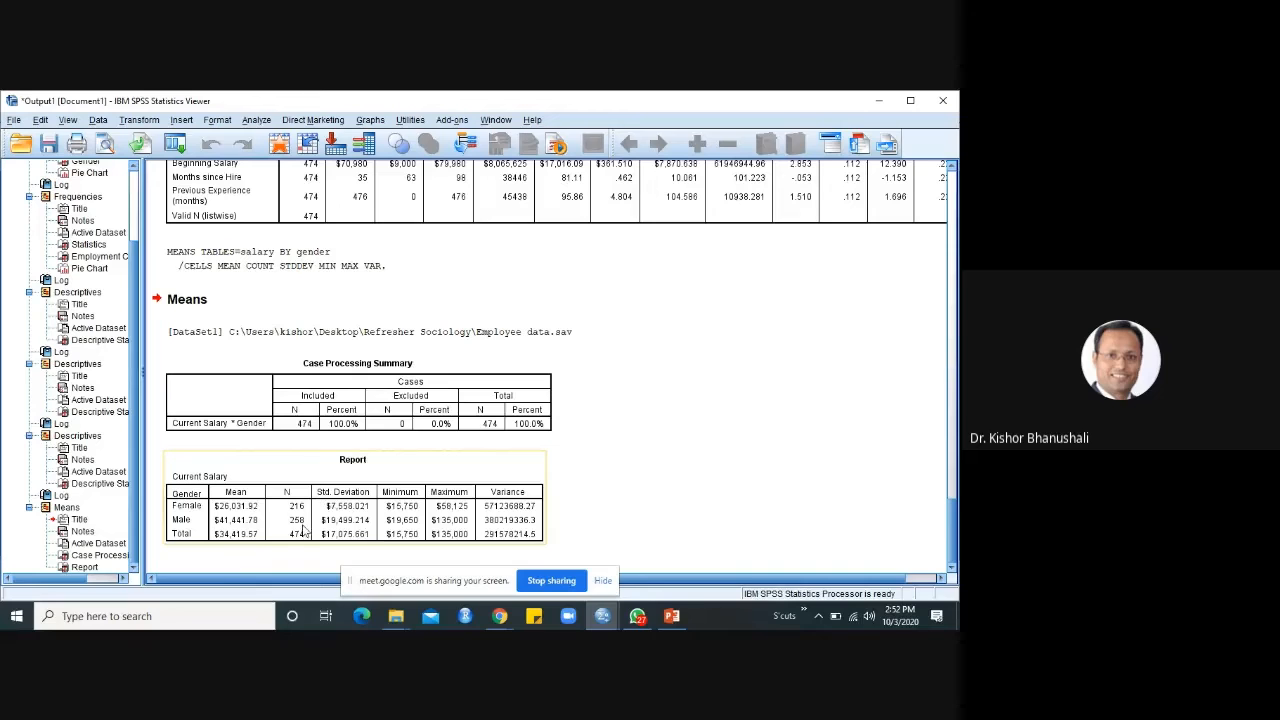
click(673, 514)
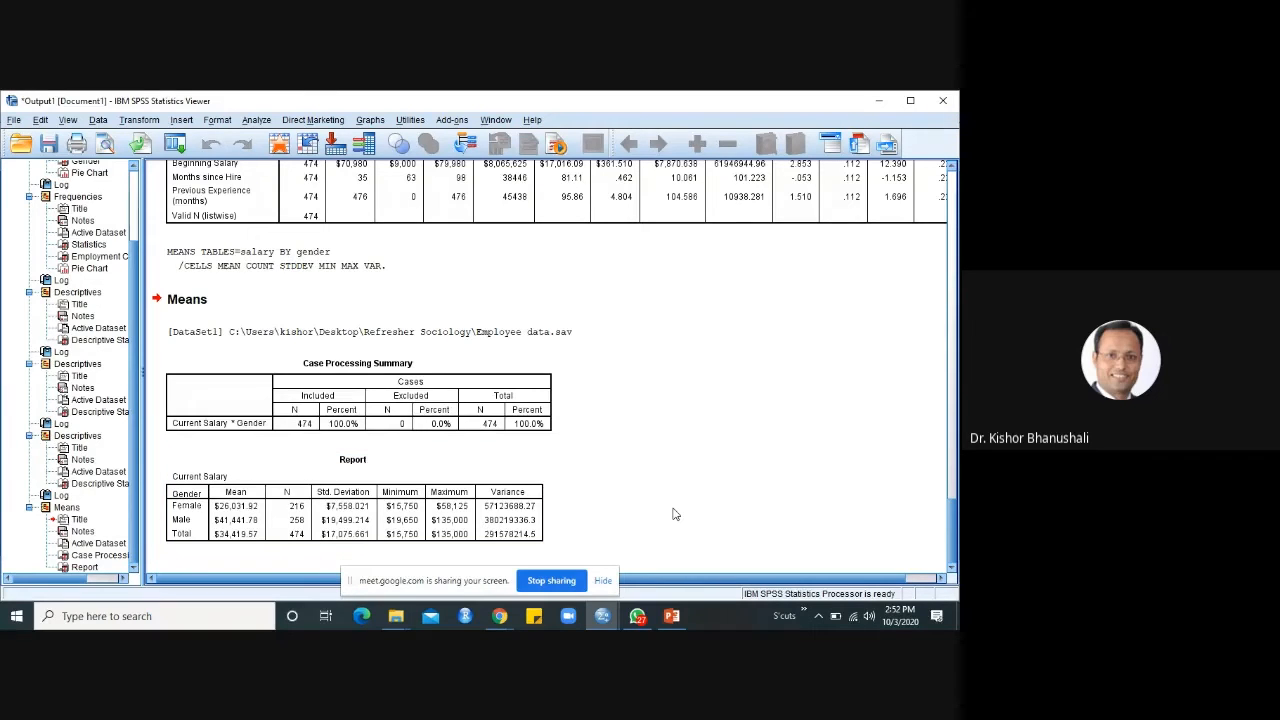
click(473, 536)
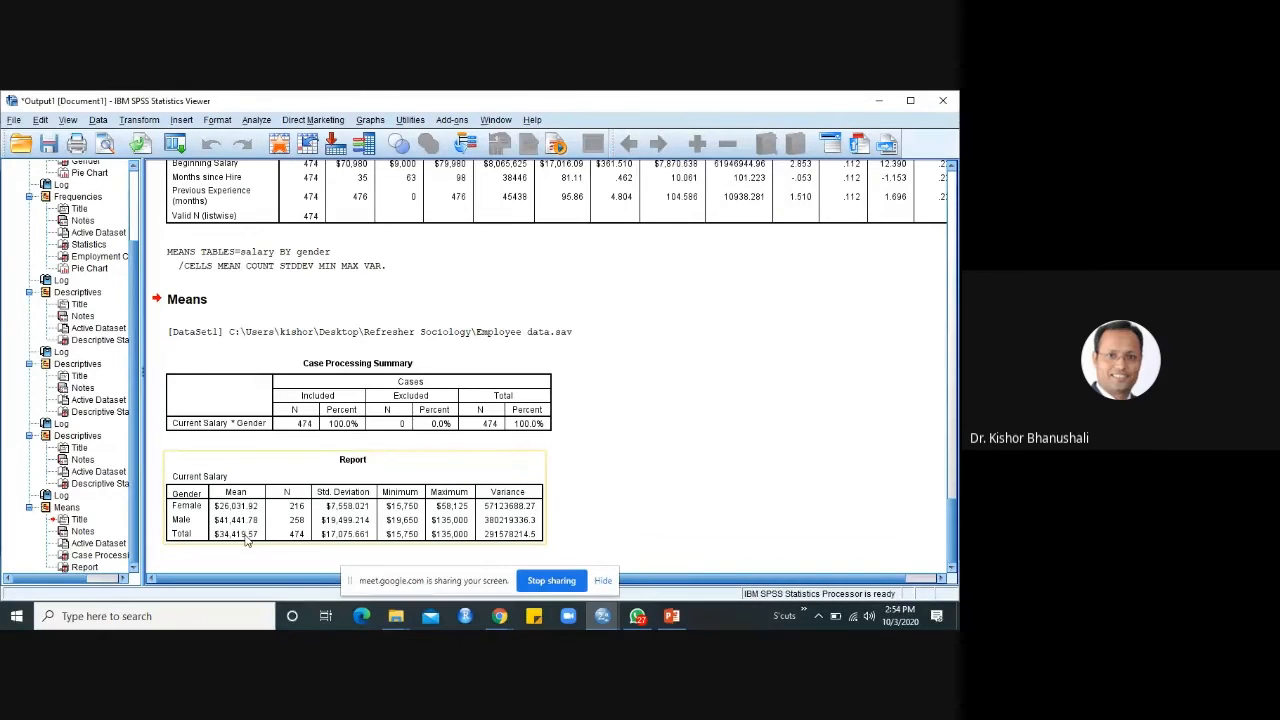
click(676, 552)
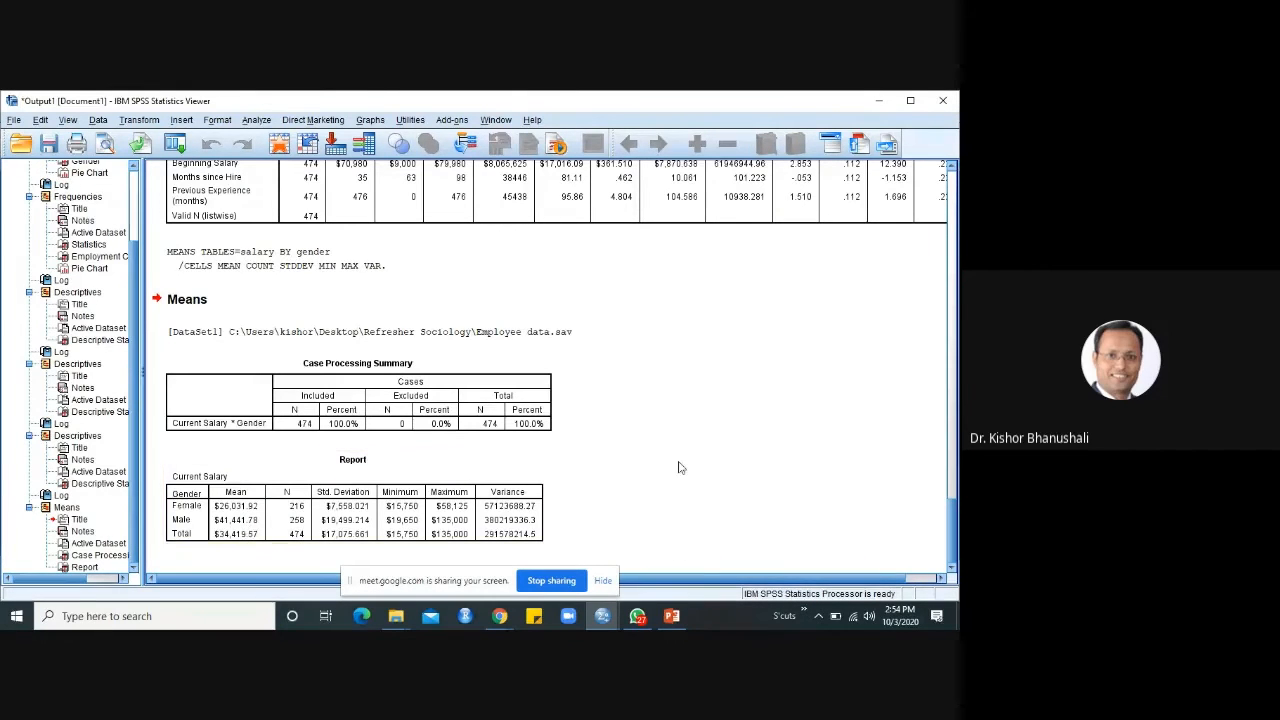
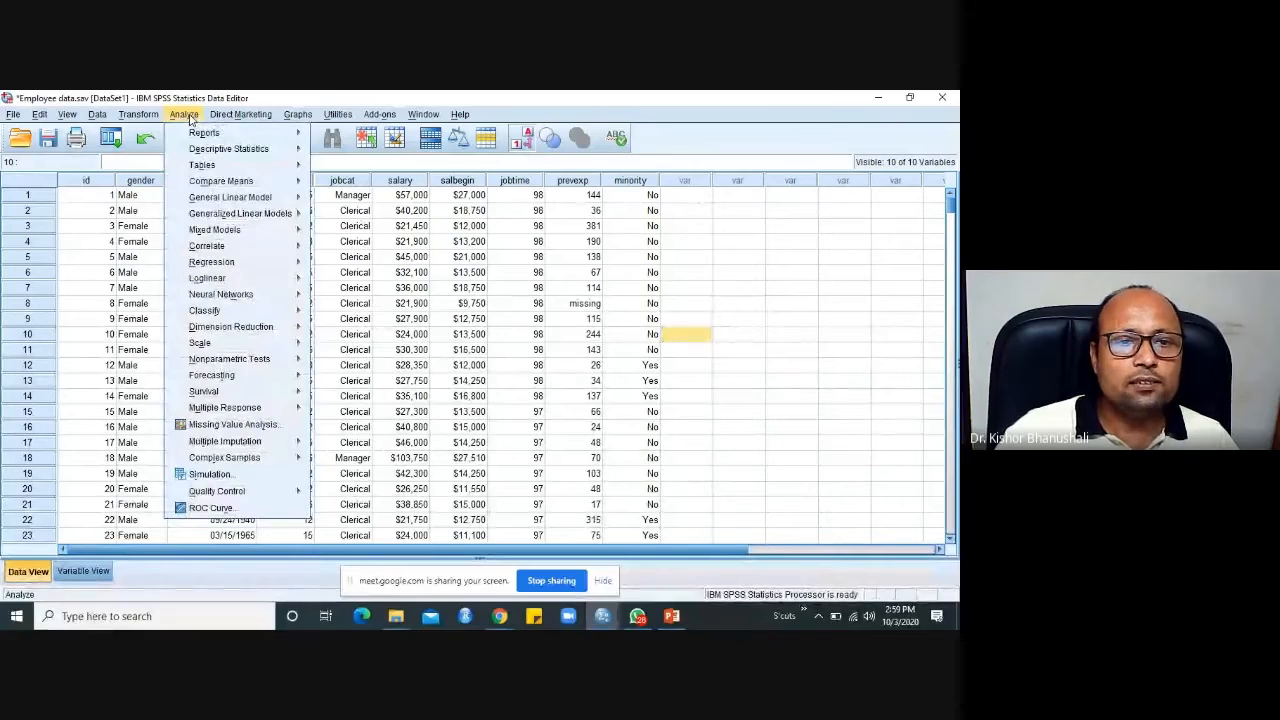
Look over the Compare Means procedures and highlight the salary column in the Employee data sheet.
mouse_move(212, 182)
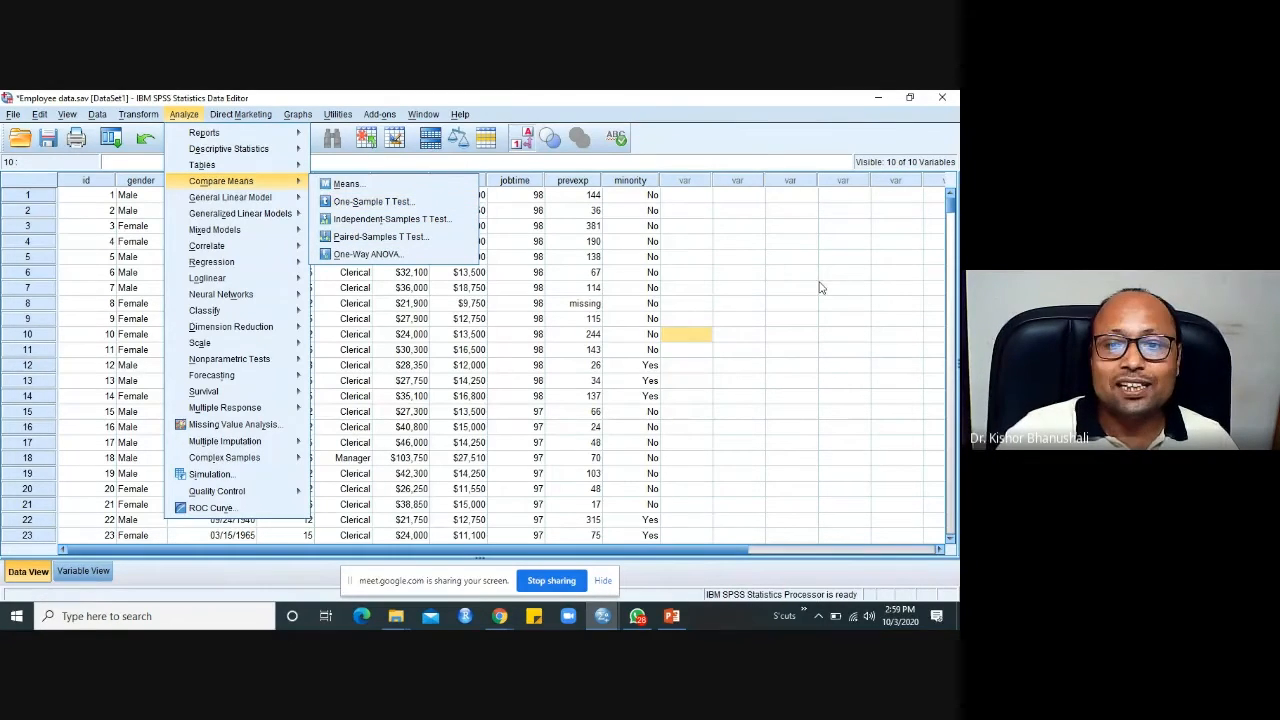
click(800, 305)
click(399, 181)
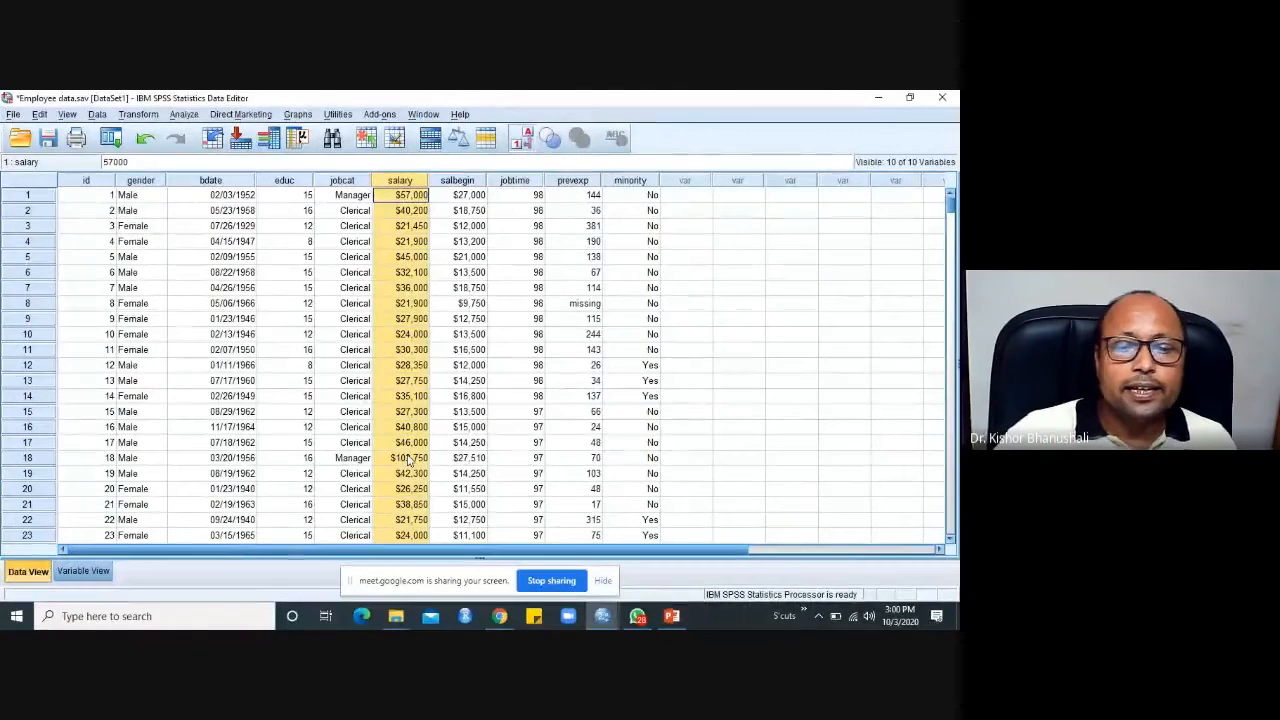
Start an Independent-Samples T Test with Current Salary as the test variable and Gender as the grouping variable.
click(185, 114)
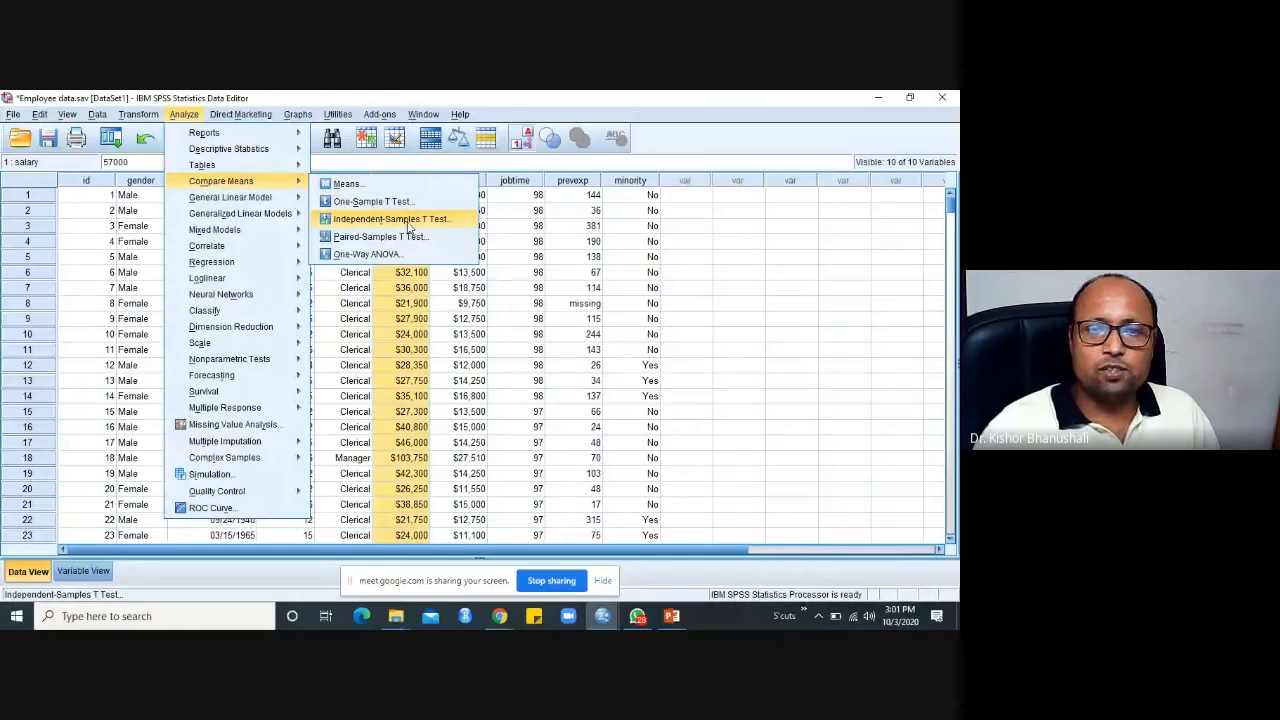
click(408, 228)
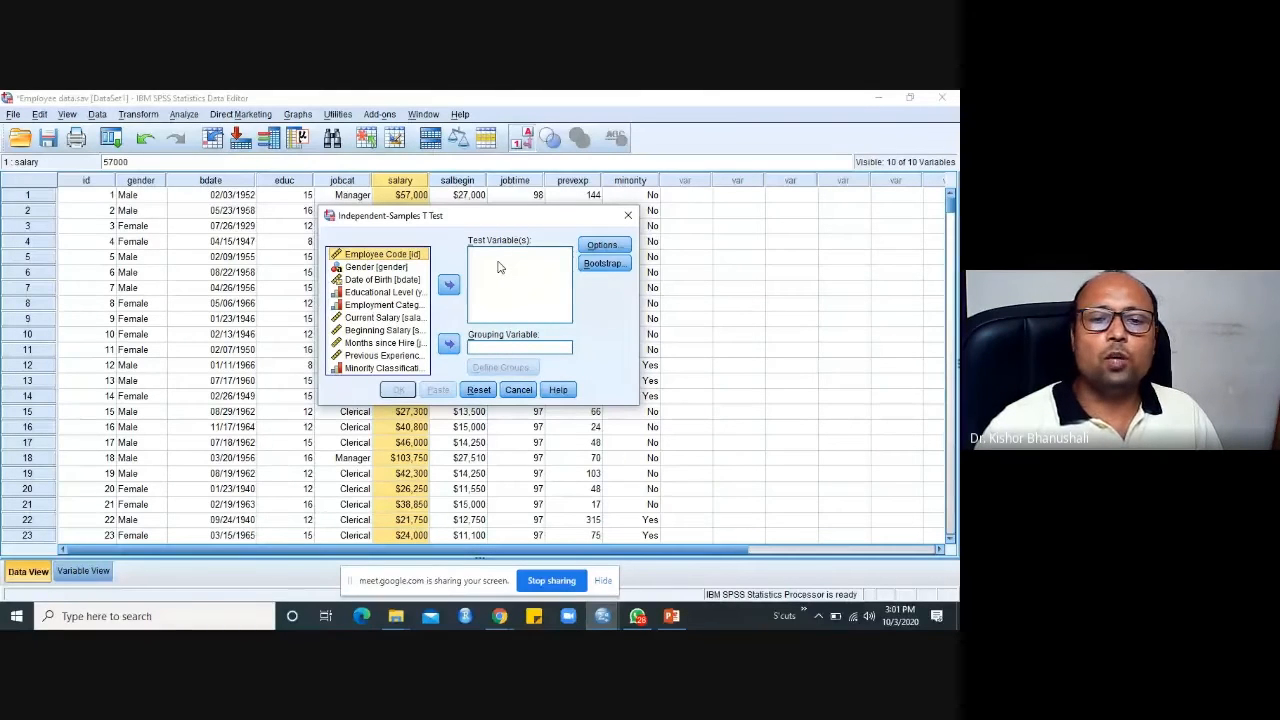
click(377, 318)
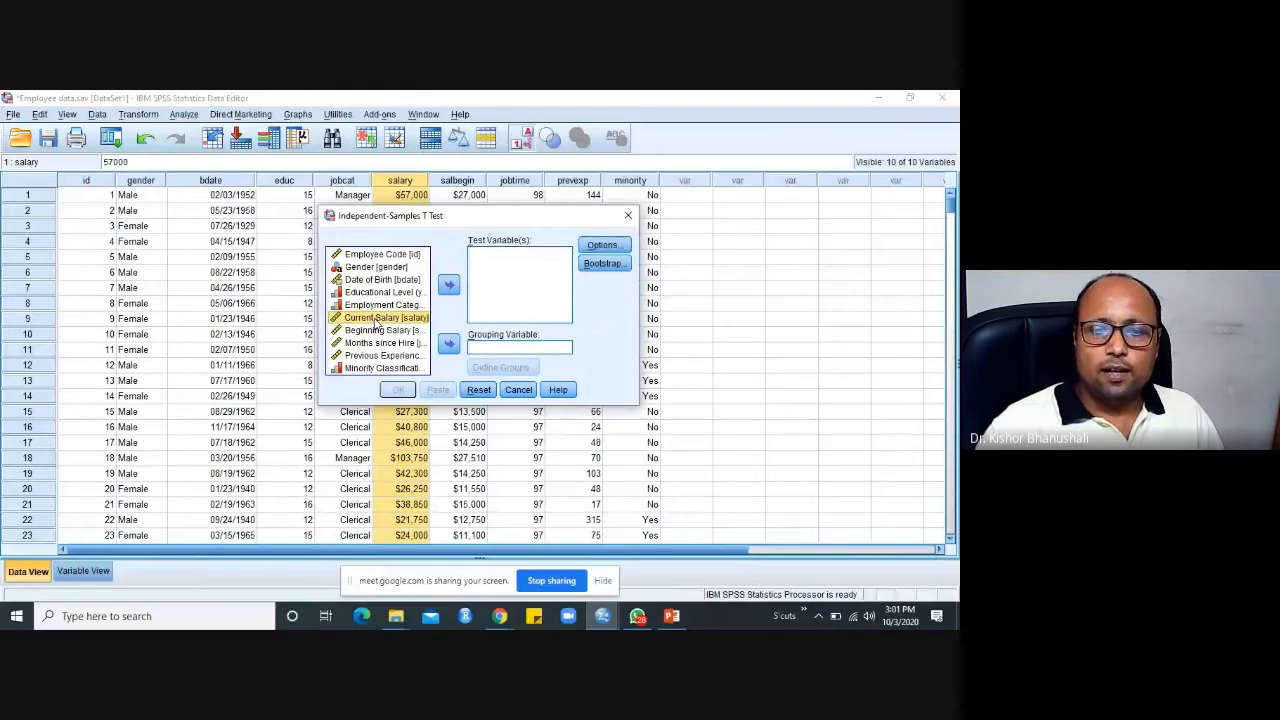
click(450, 286)
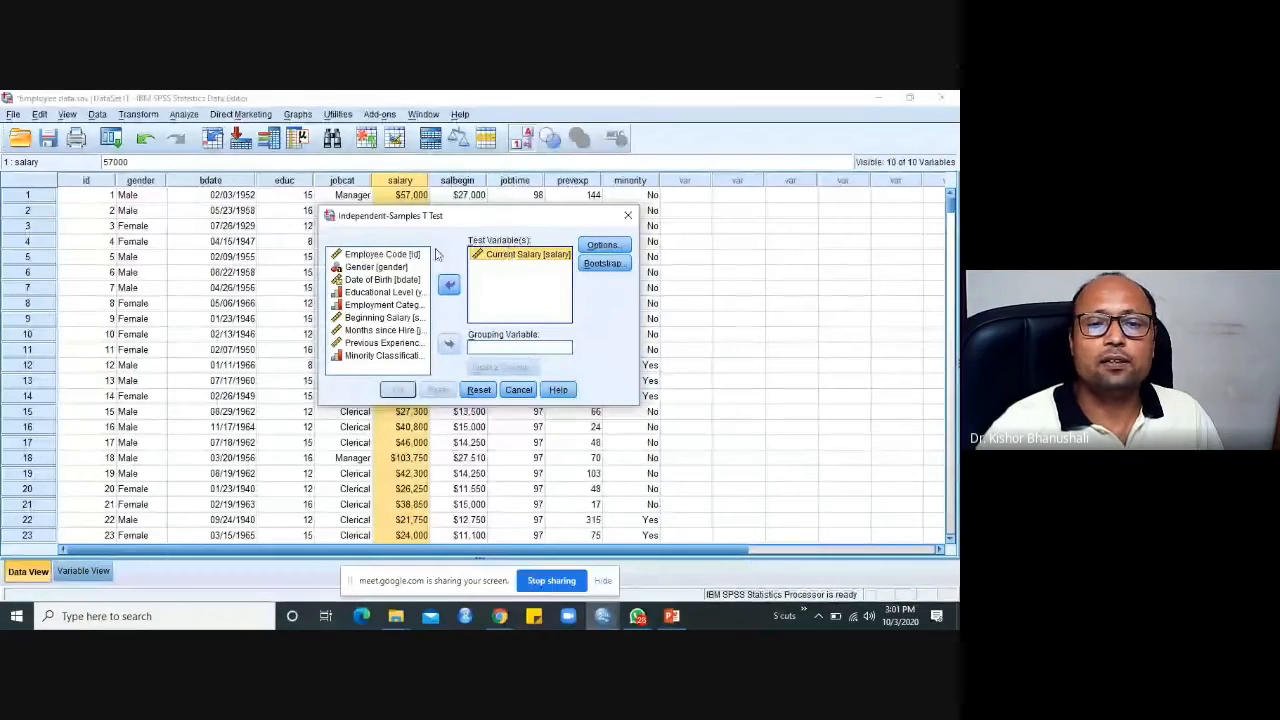
click(376, 268)
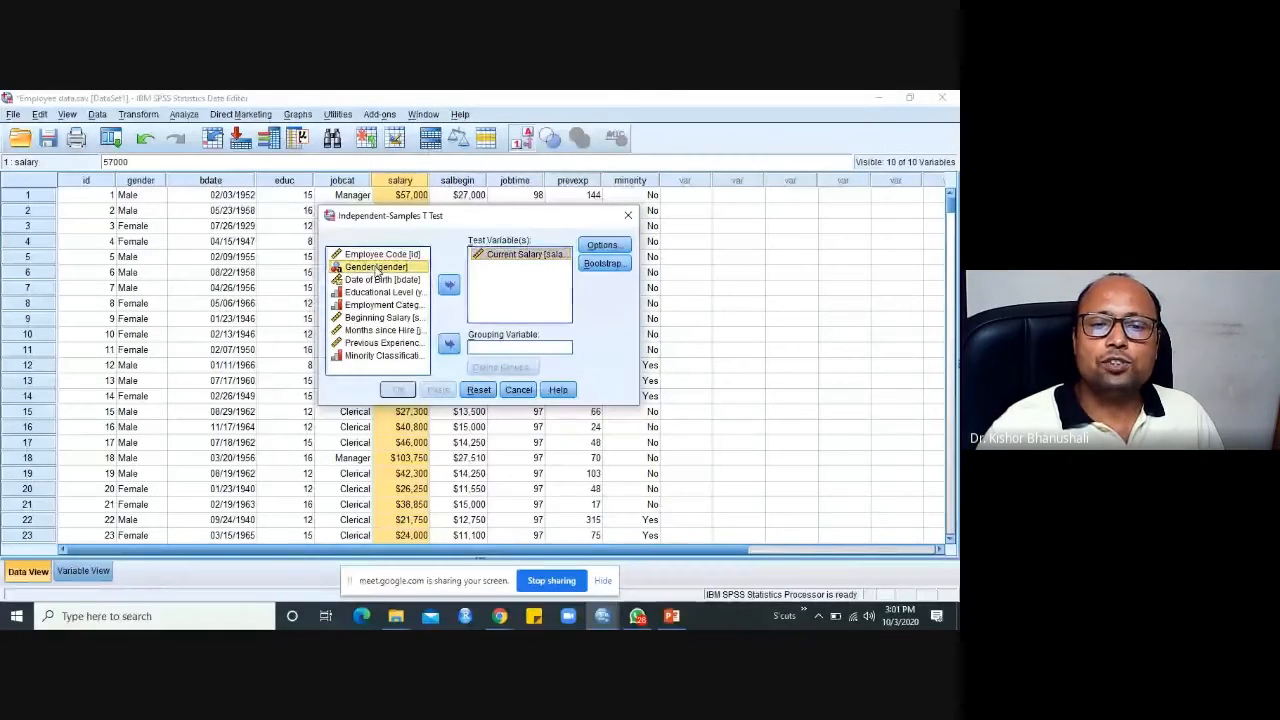
click(449, 344)
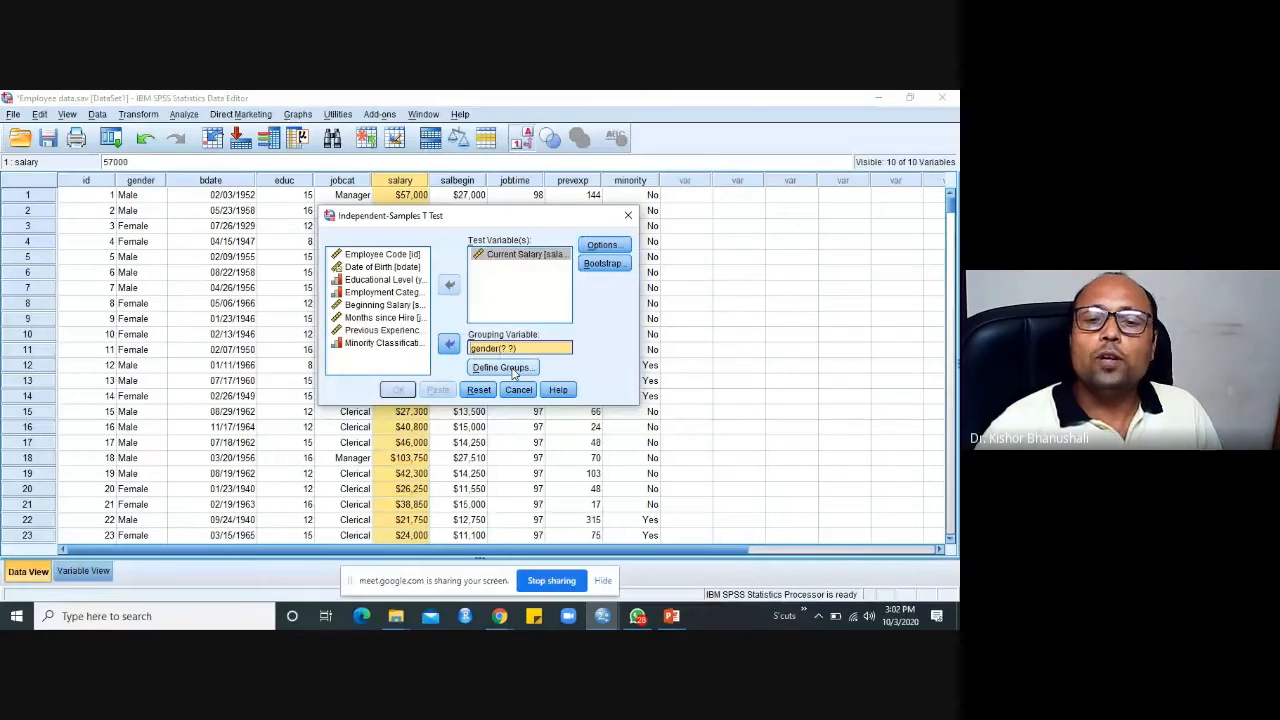
Define the Gender groups for the t test as m for Group 1 and f for Group 2.
click(501, 367)
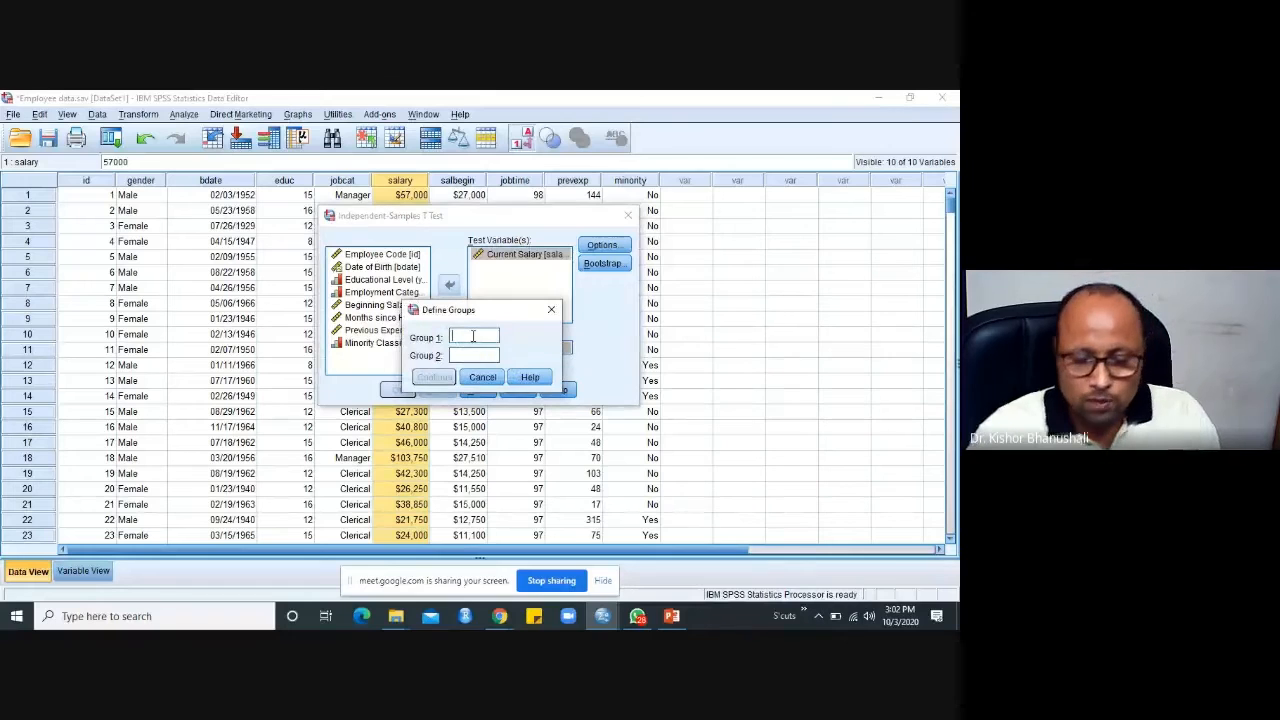
text(m)
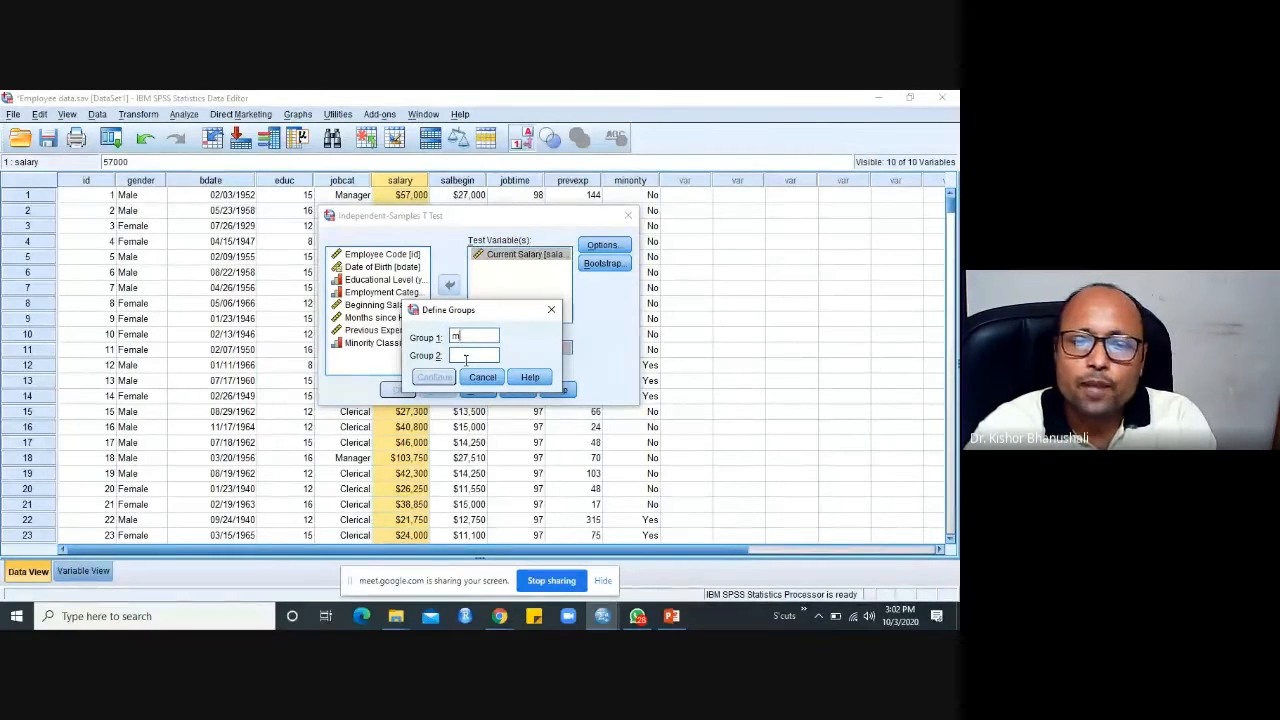
click(465, 356)
text(f)
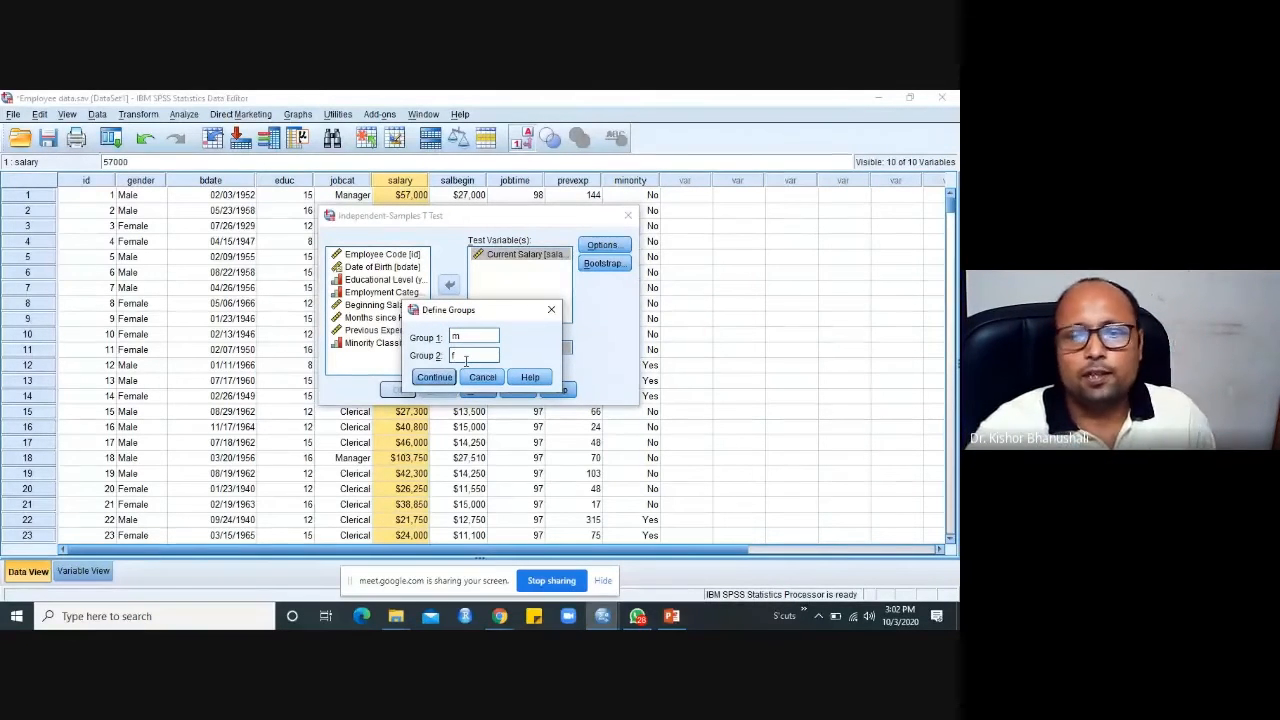
click(452, 378)
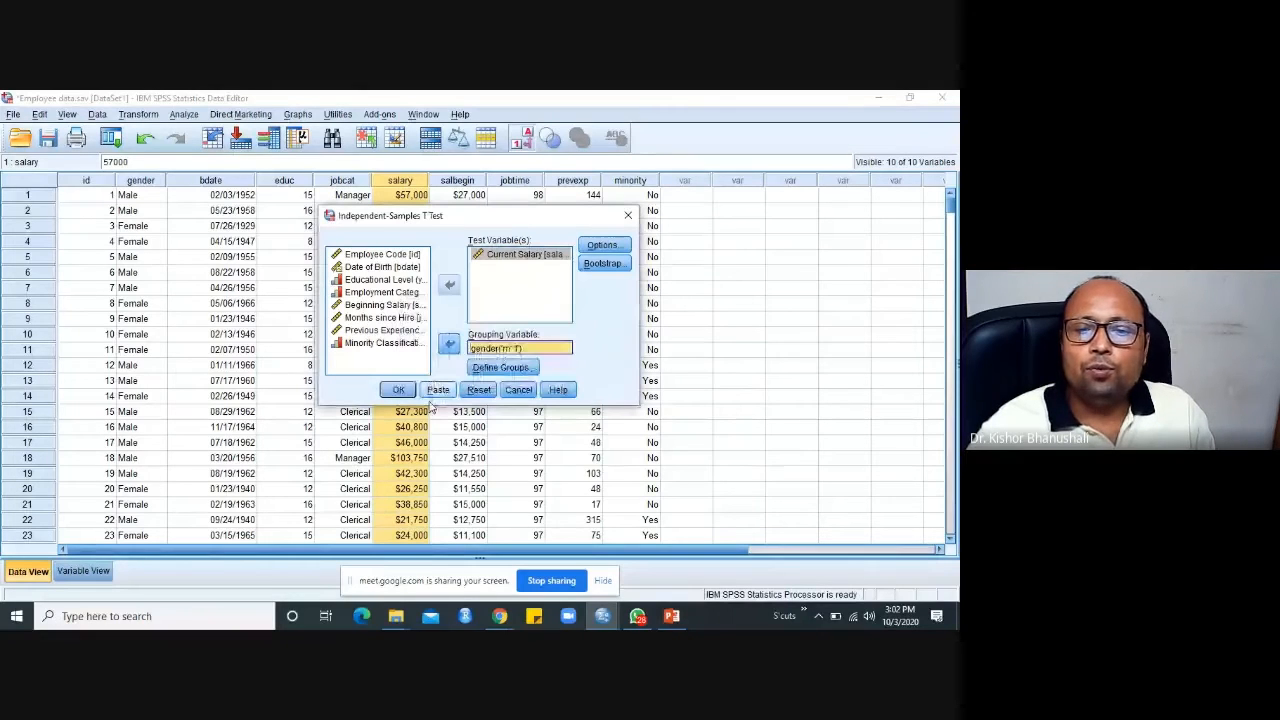
Keep the 95% confidence interval in the options and run the independent-samples t test.
click(604, 246)
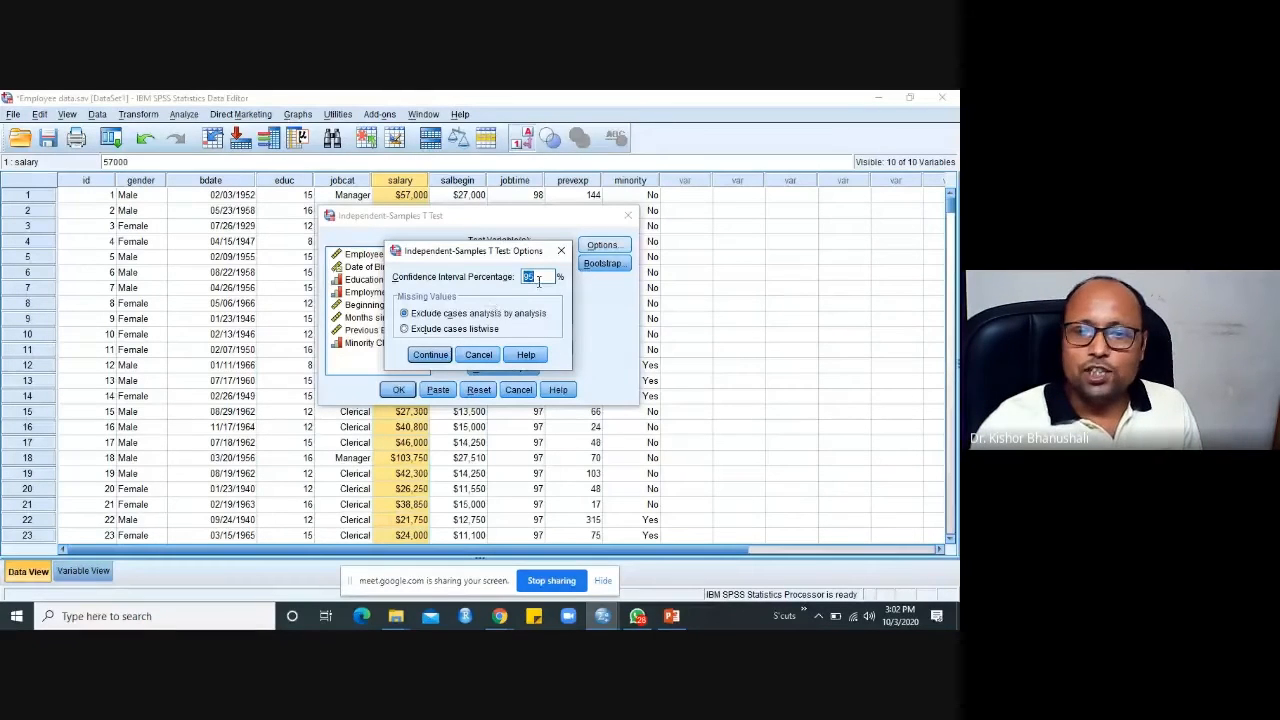
click(430, 359)
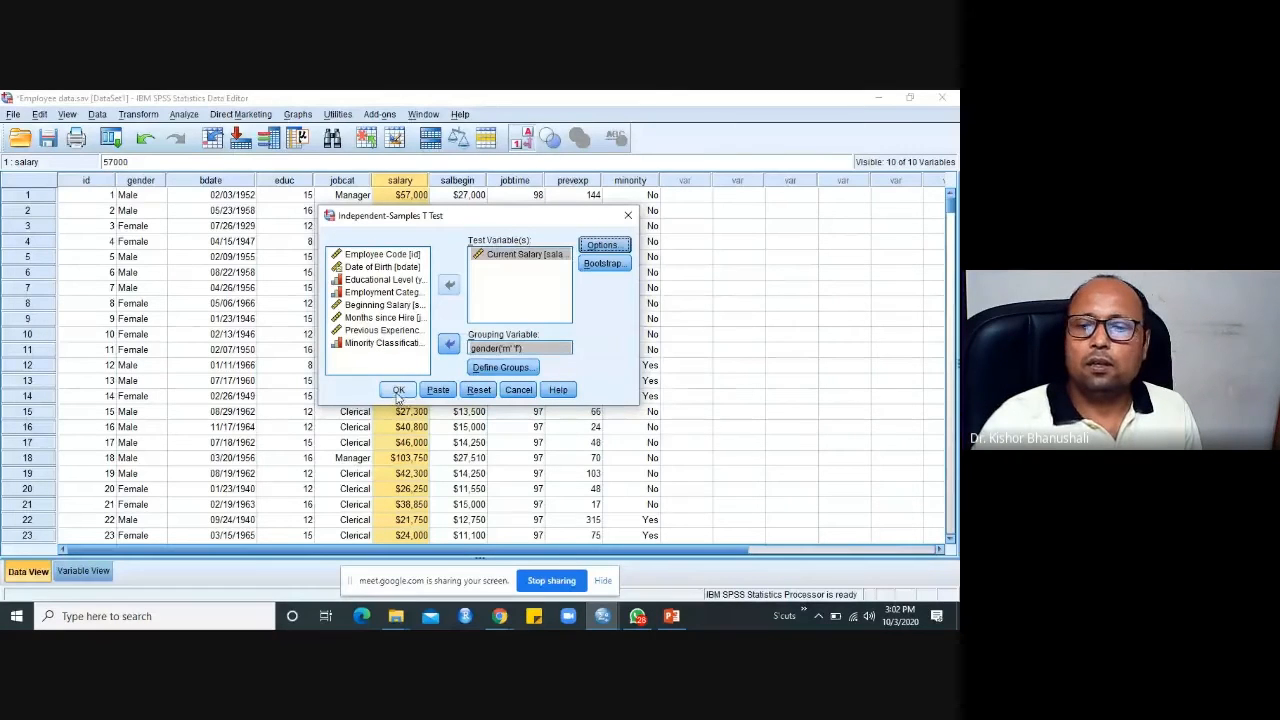
click(398, 390)
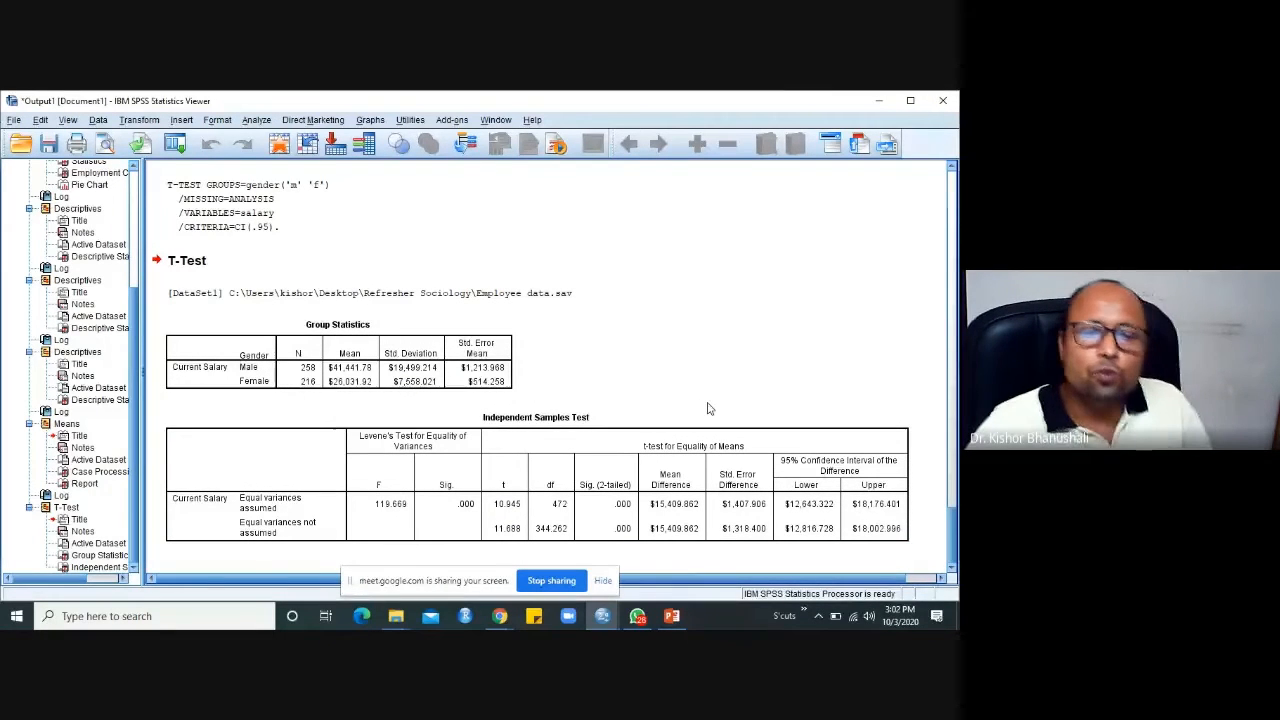
Examine the Group Statistics and Independent Samples Test tables in the t-test output.
click(352, 354)
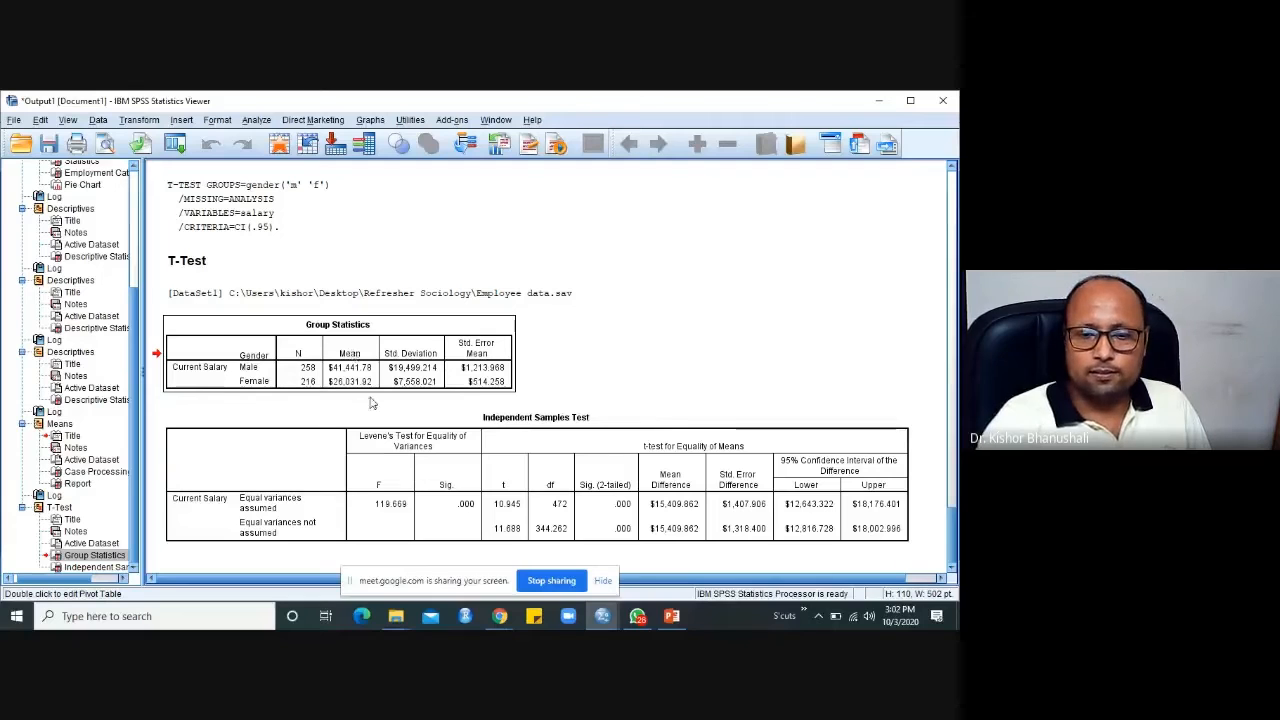
click(306, 386)
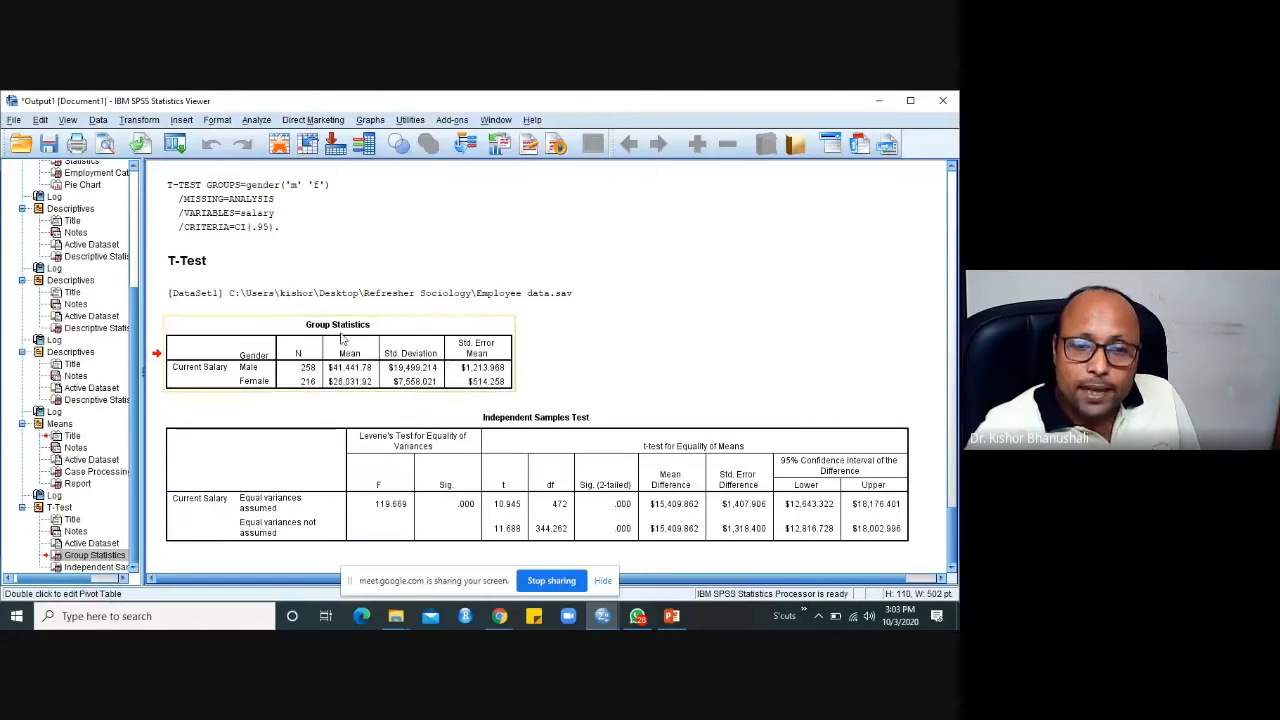
click(358, 373)
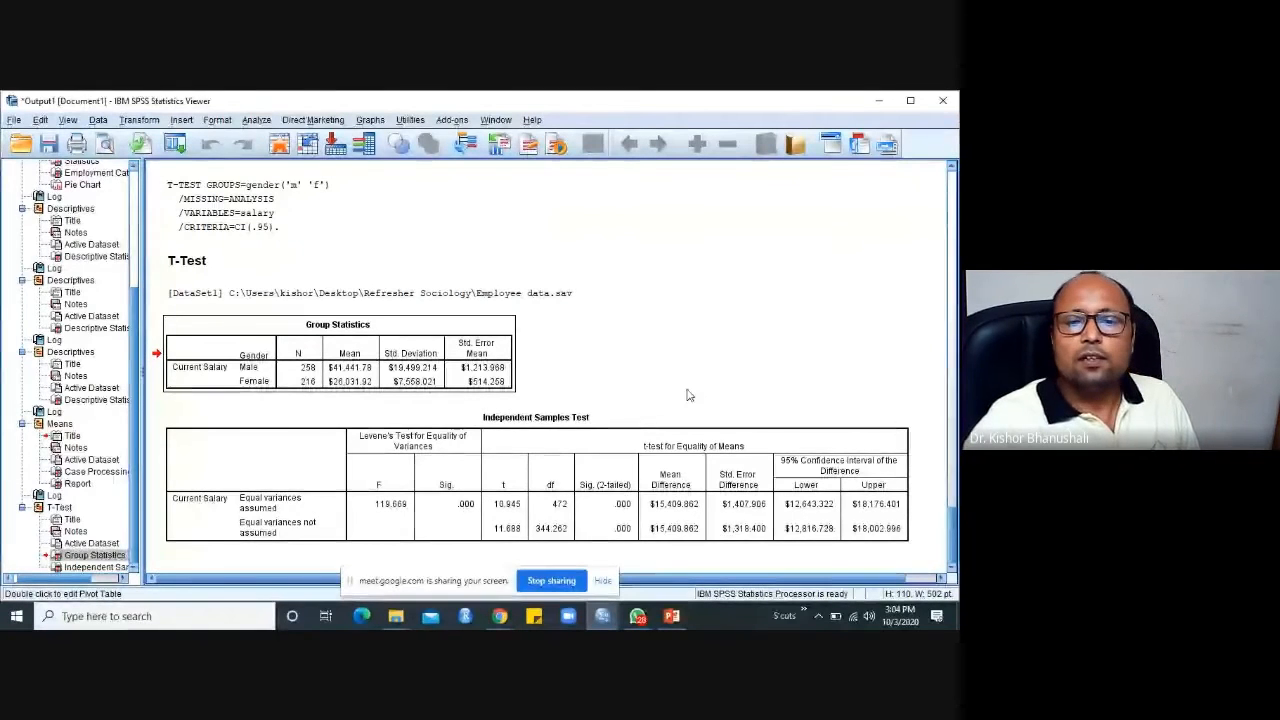
click(529, 431)
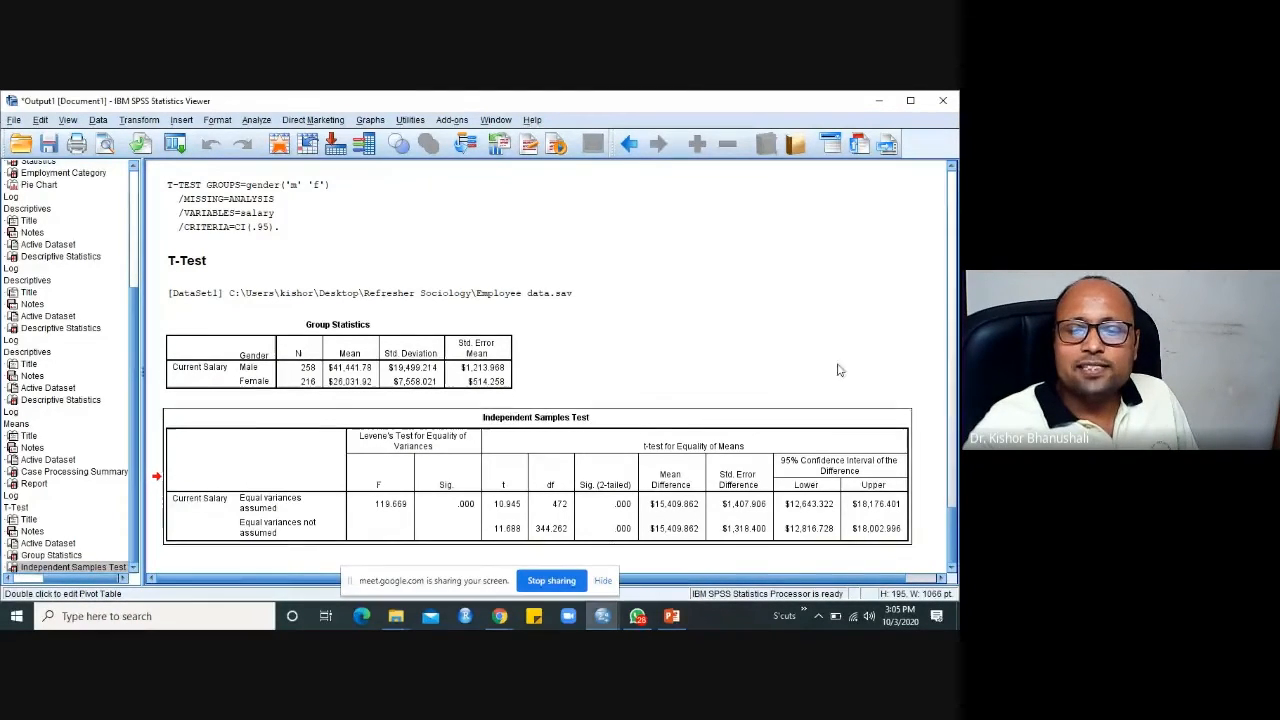
Switch to the Employee data.sav data sheet and start a One-Sample T Test with Current Salary as the test variable.
mouse_move(602, 615)
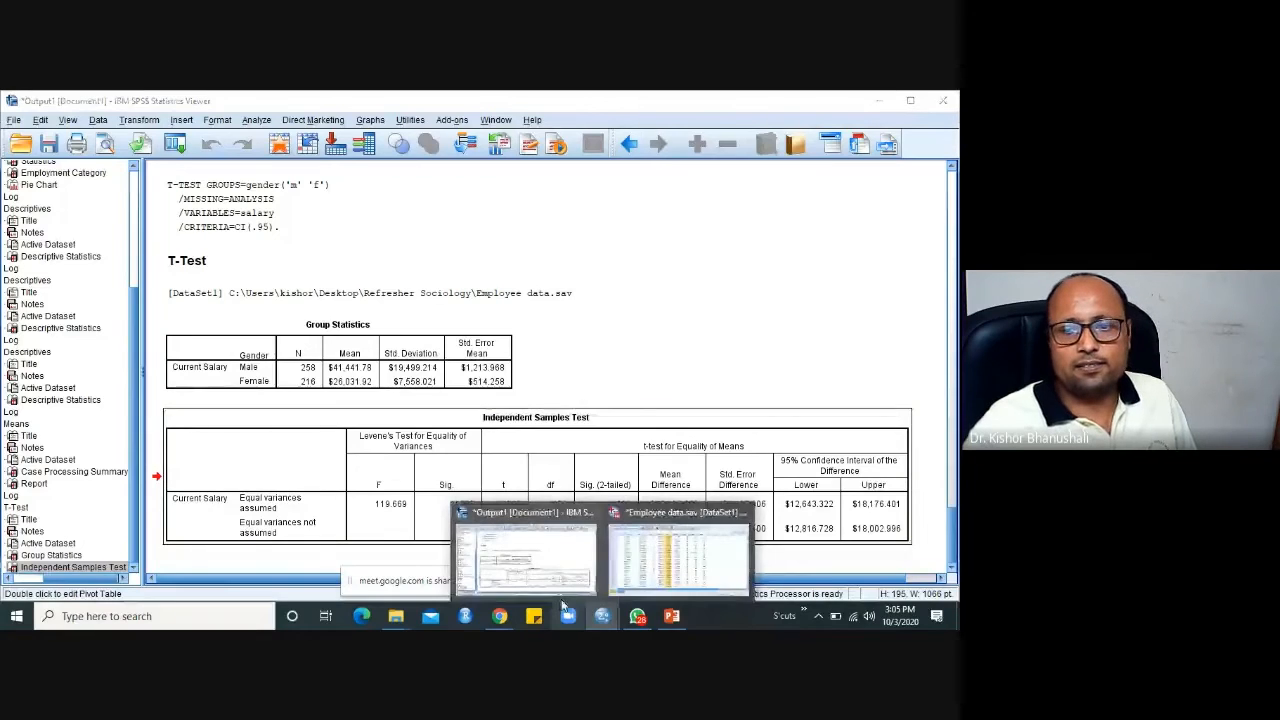
click(678, 555)
click(740, 288)
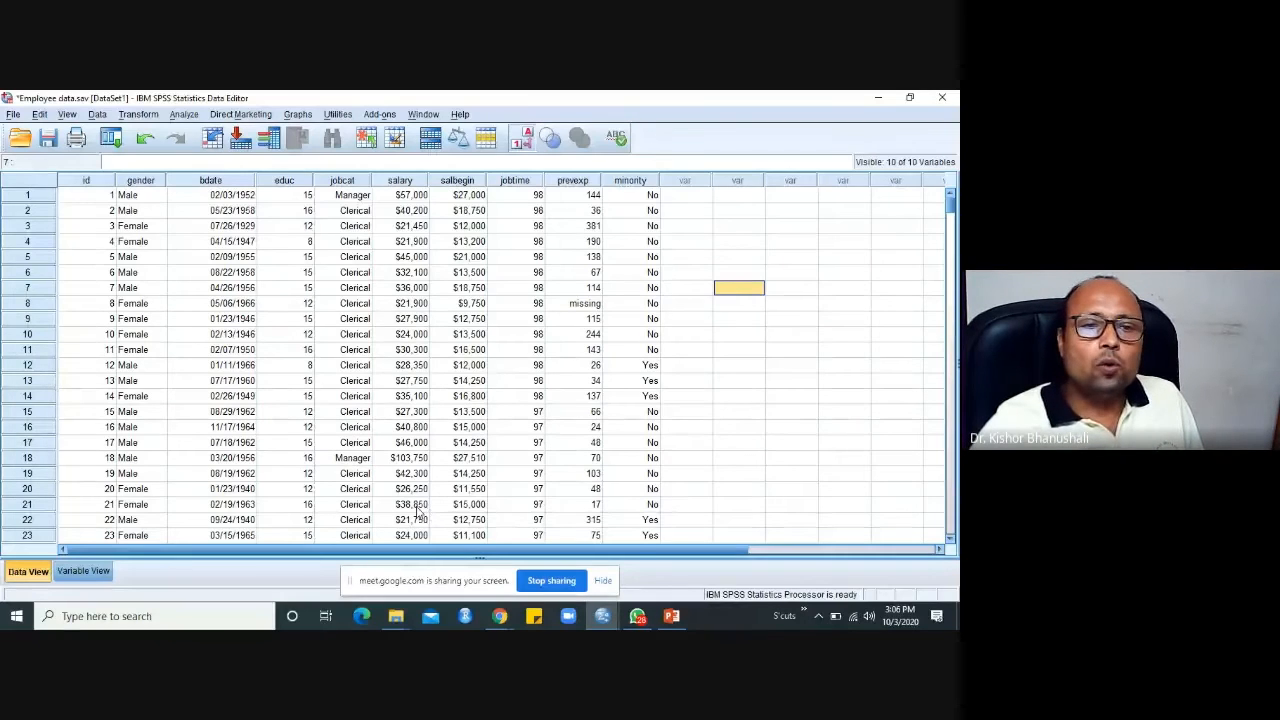
click(183, 115)
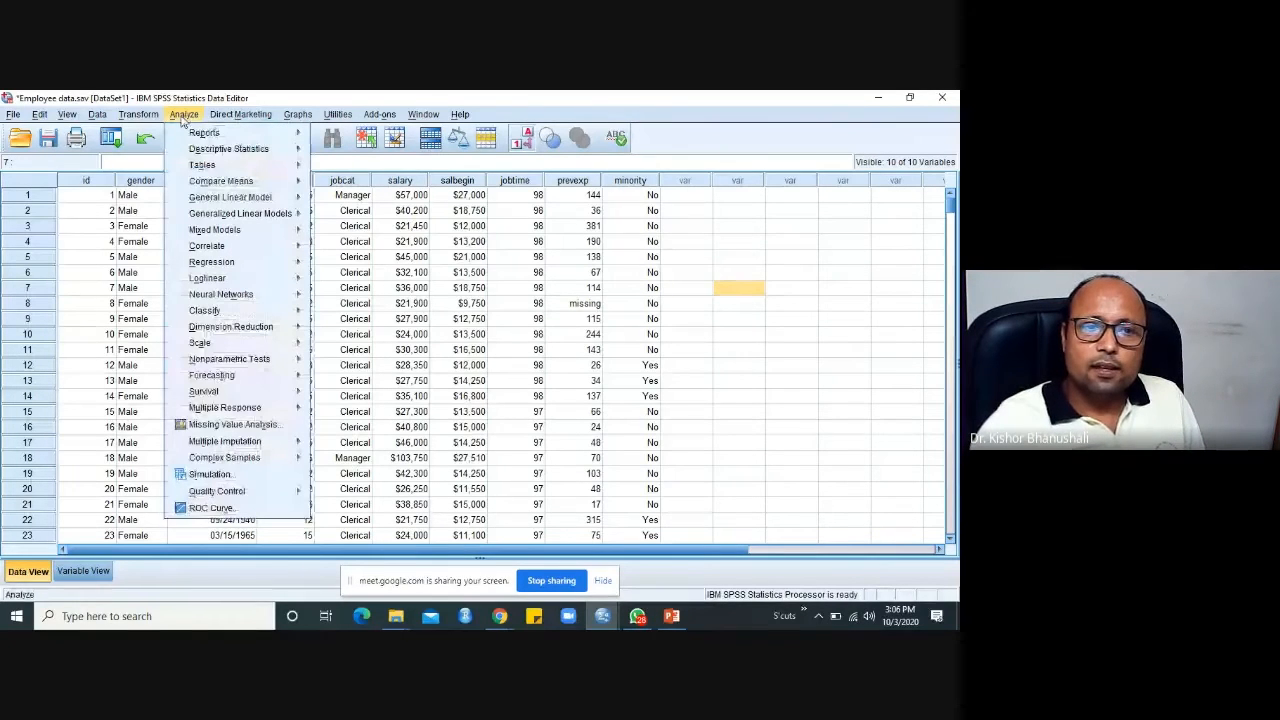
mouse_move(252, 182)
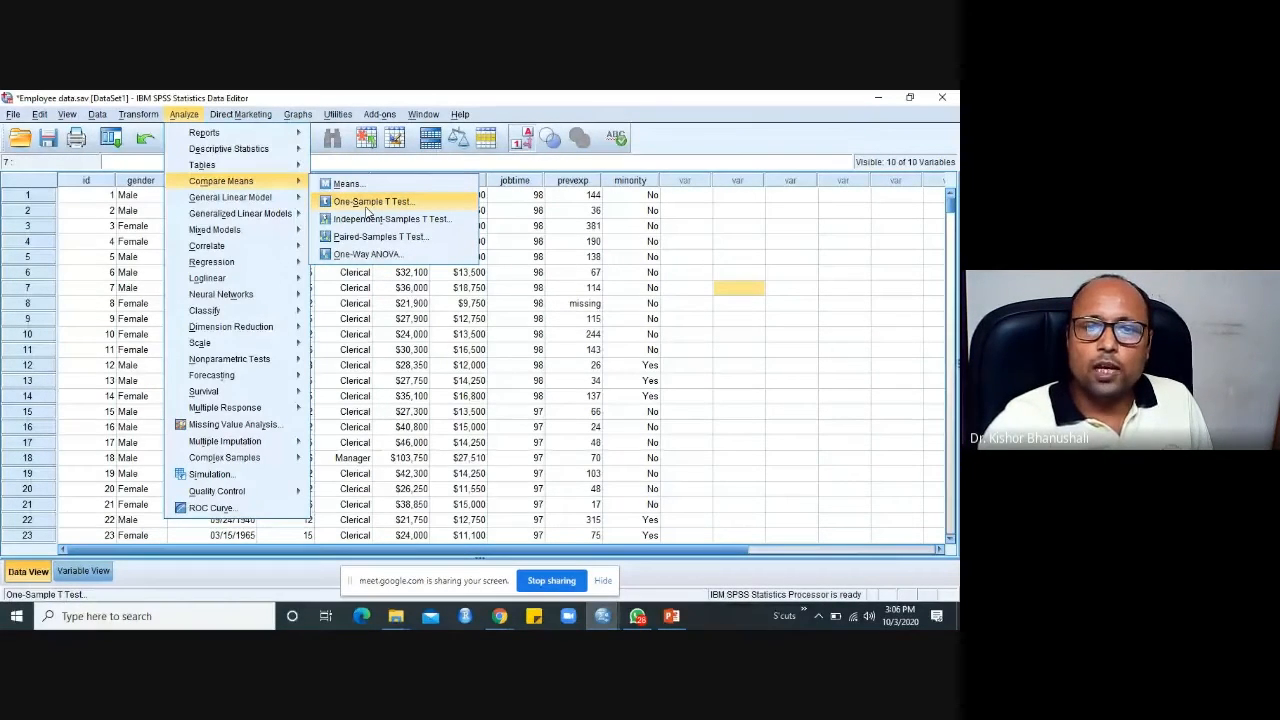
click(368, 203)
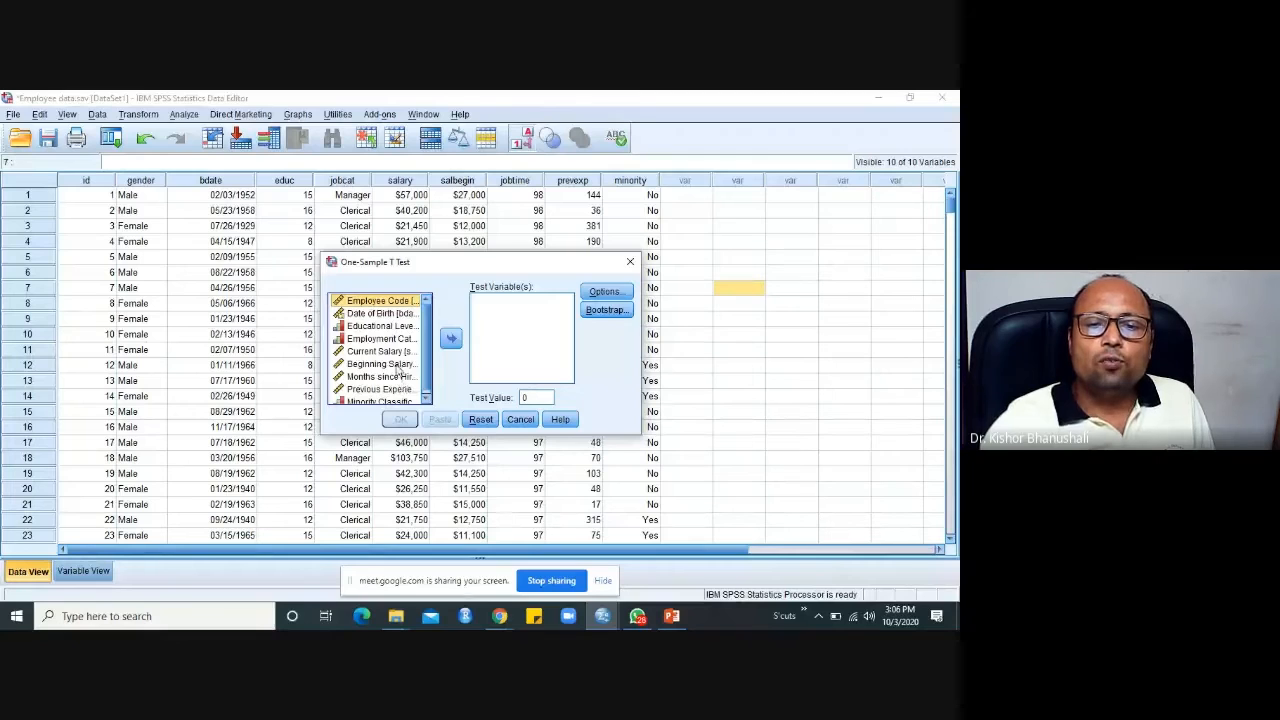
click(388, 351)
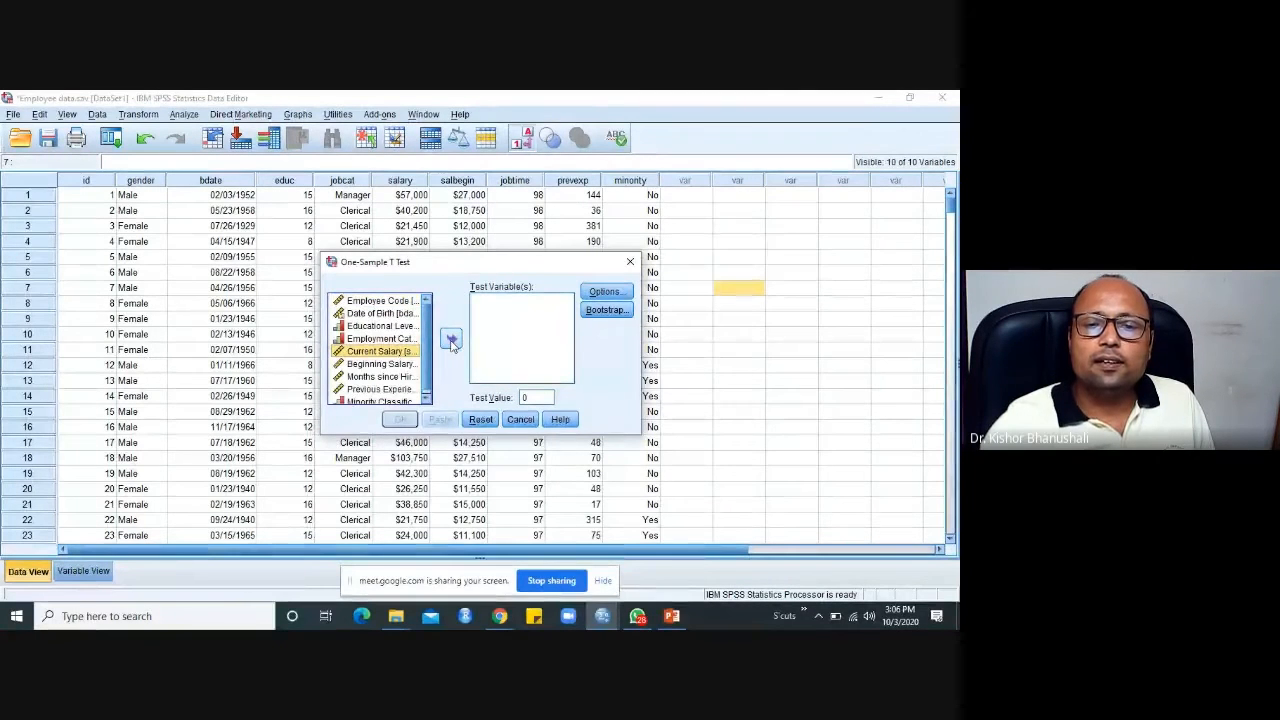
click(451, 341)
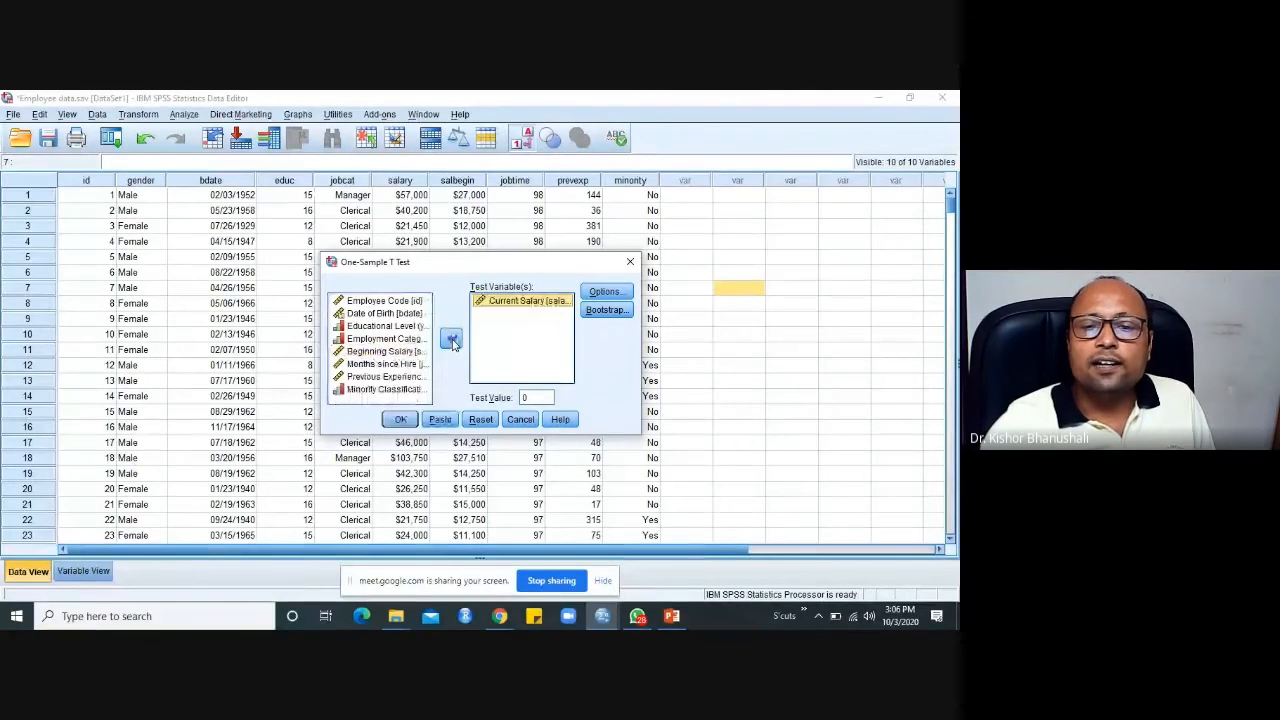
Set the test value to 30000, keep the 95% confidence interval in the options, and run the one-sample t test on Current Salary.
click(530, 397)
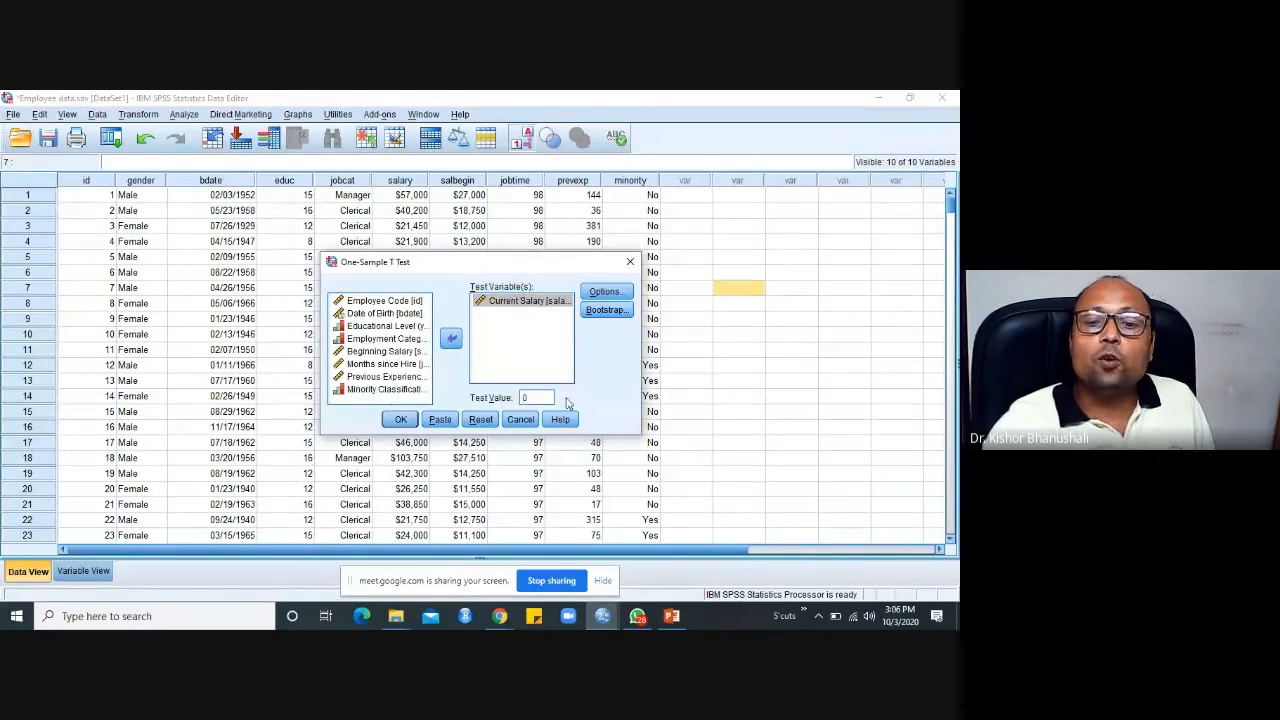
drag(537, 399, 519, 399)
text(3)
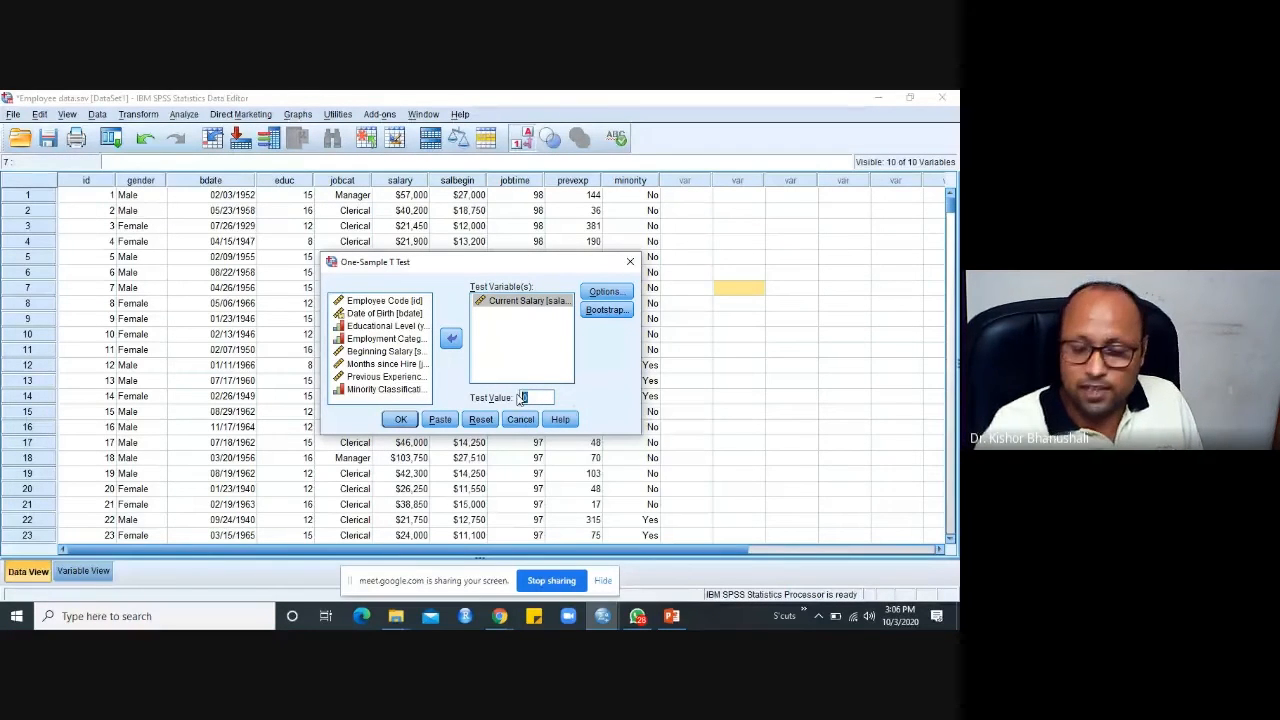
text(0000)
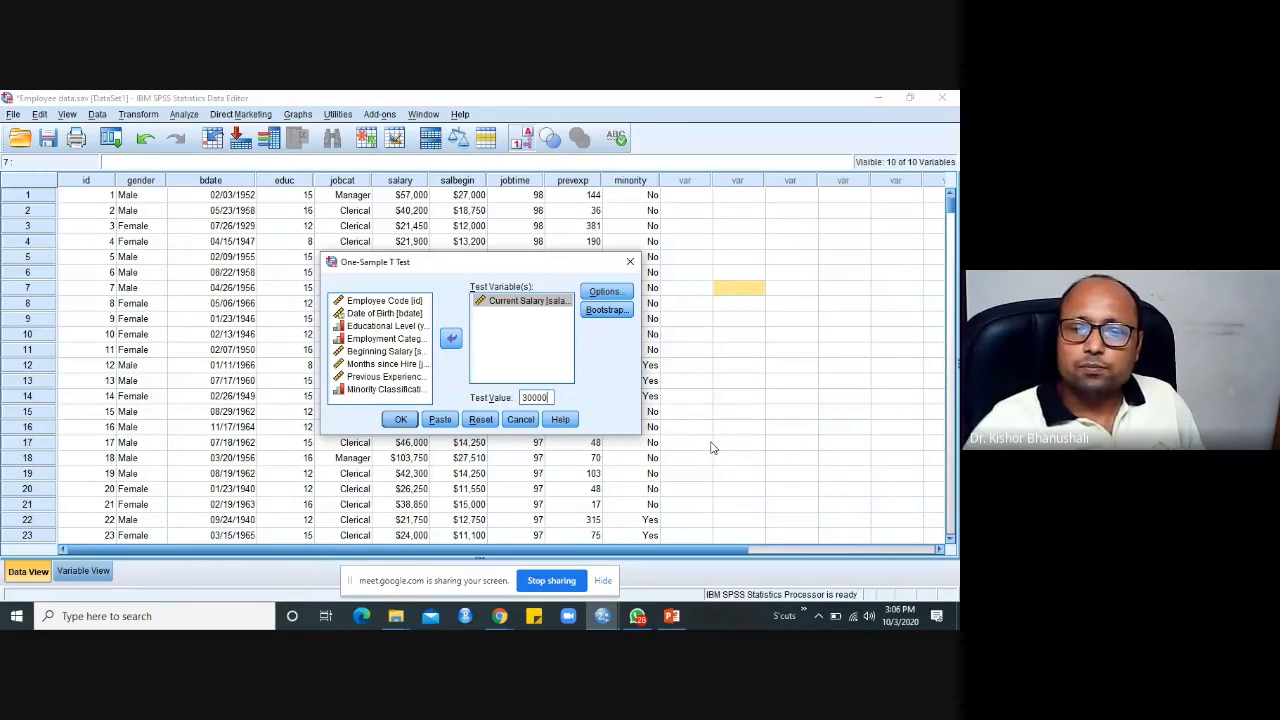
click(605, 292)
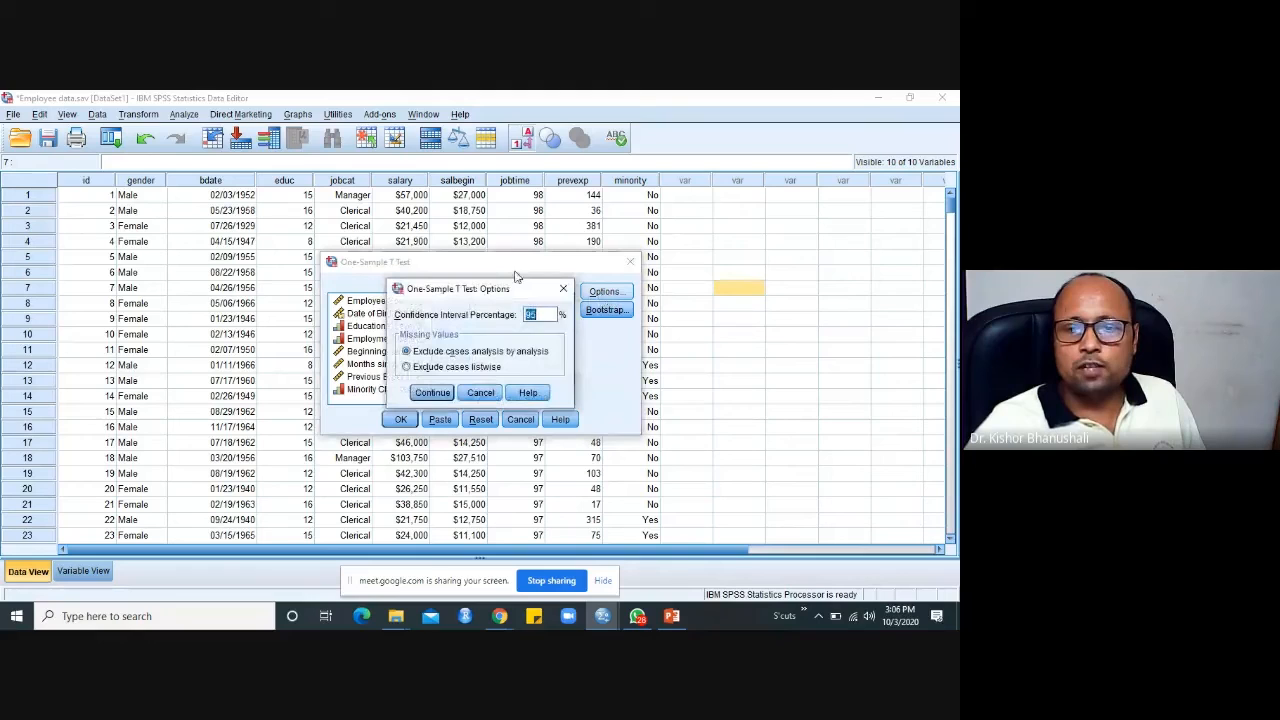
click(437, 393)
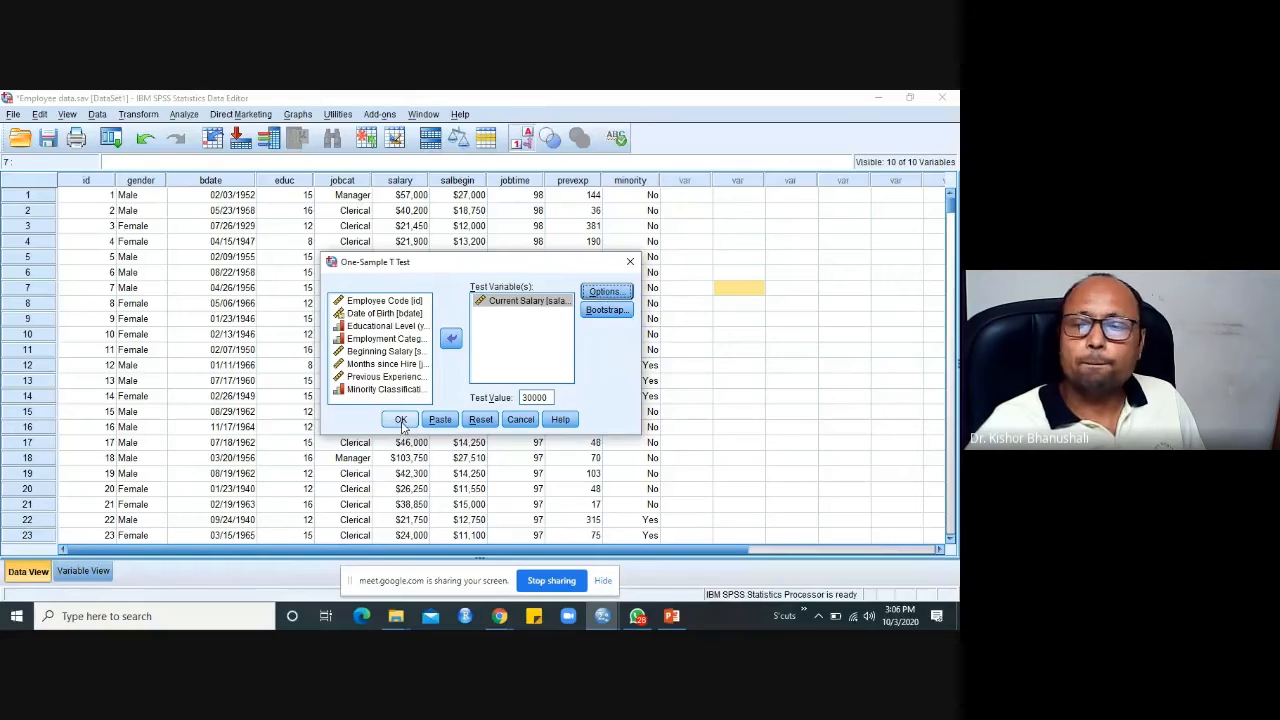
click(400, 420)
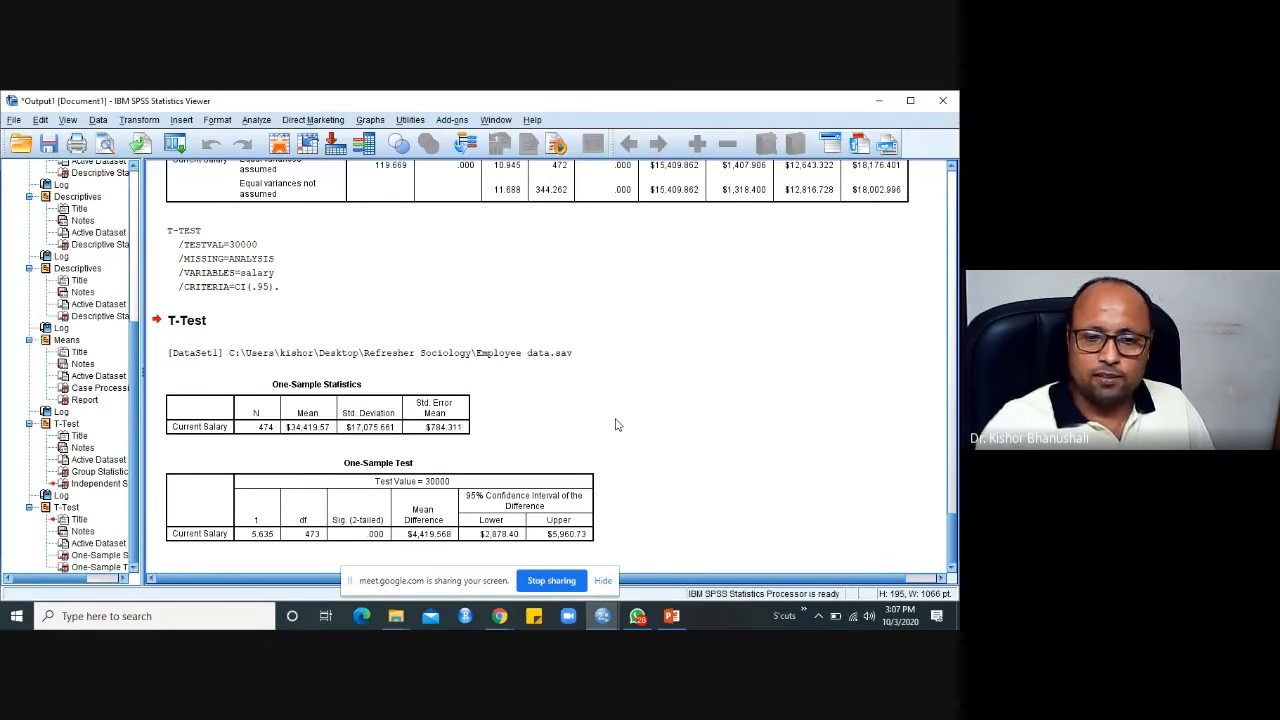
Rerun the One-Sample T Test on Current Salary with a test value of 35000.
click(256, 121)
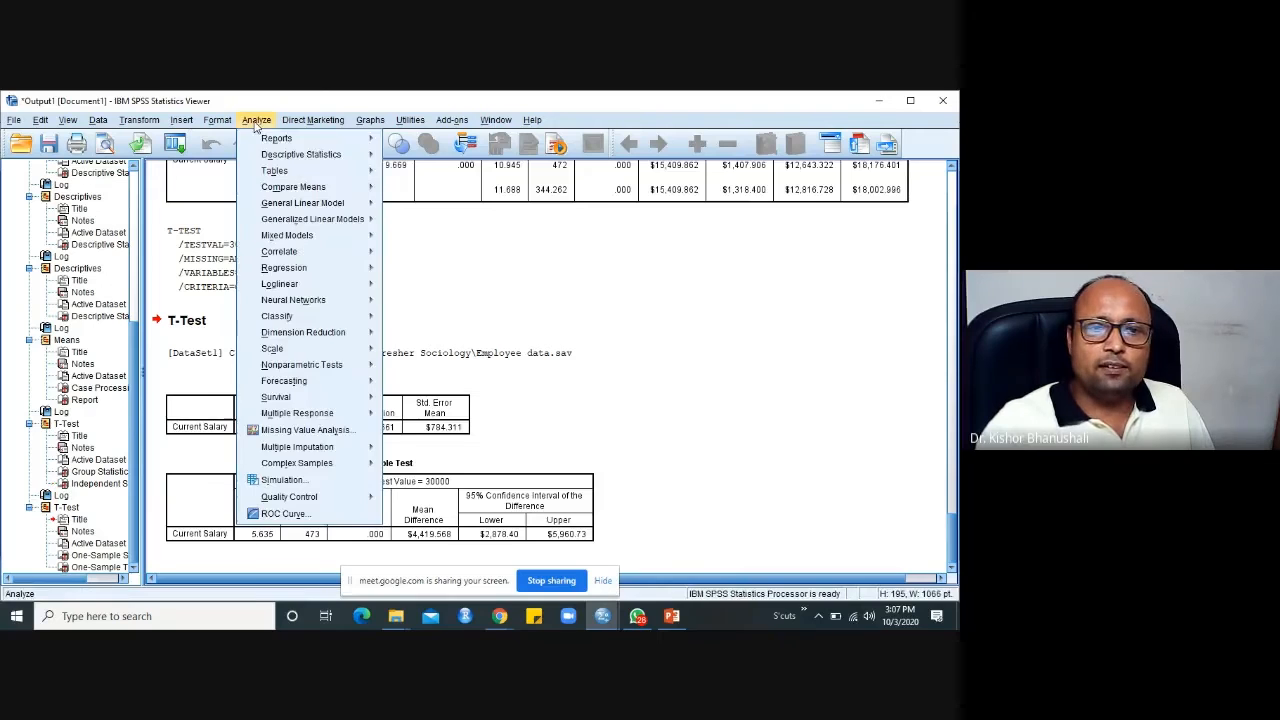
mouse_move(320, 187)
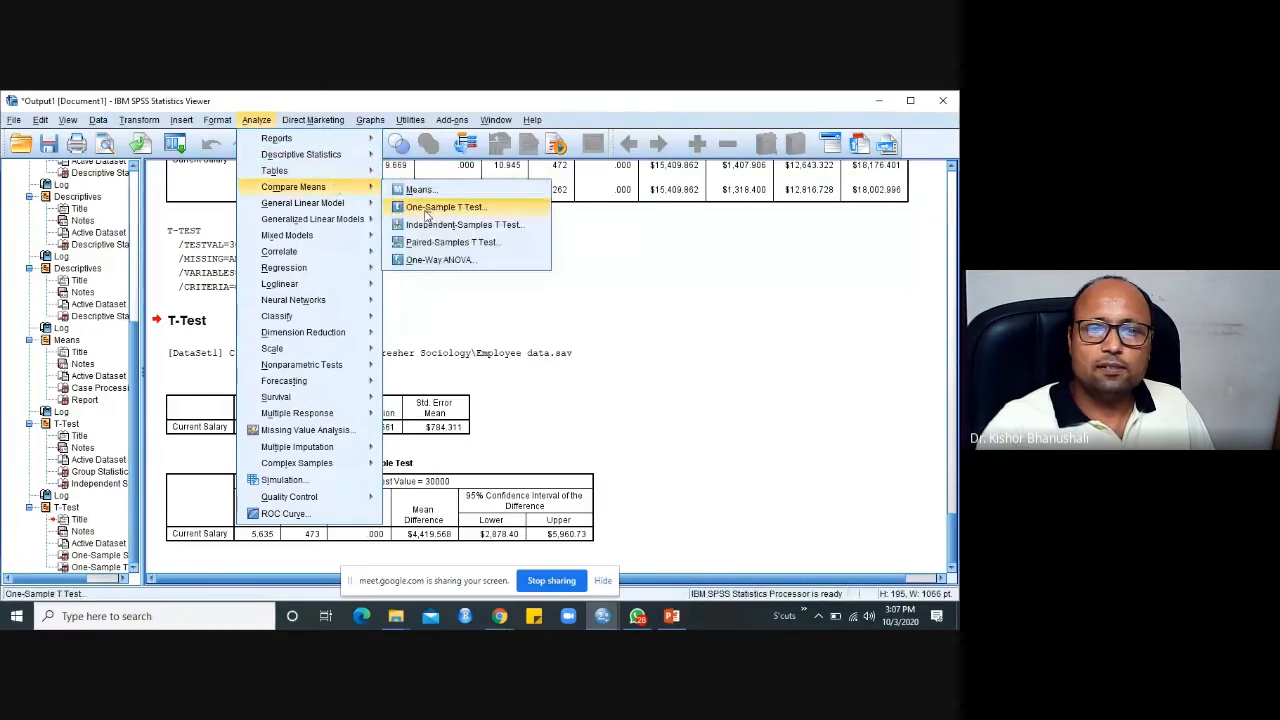
click(428, 210)
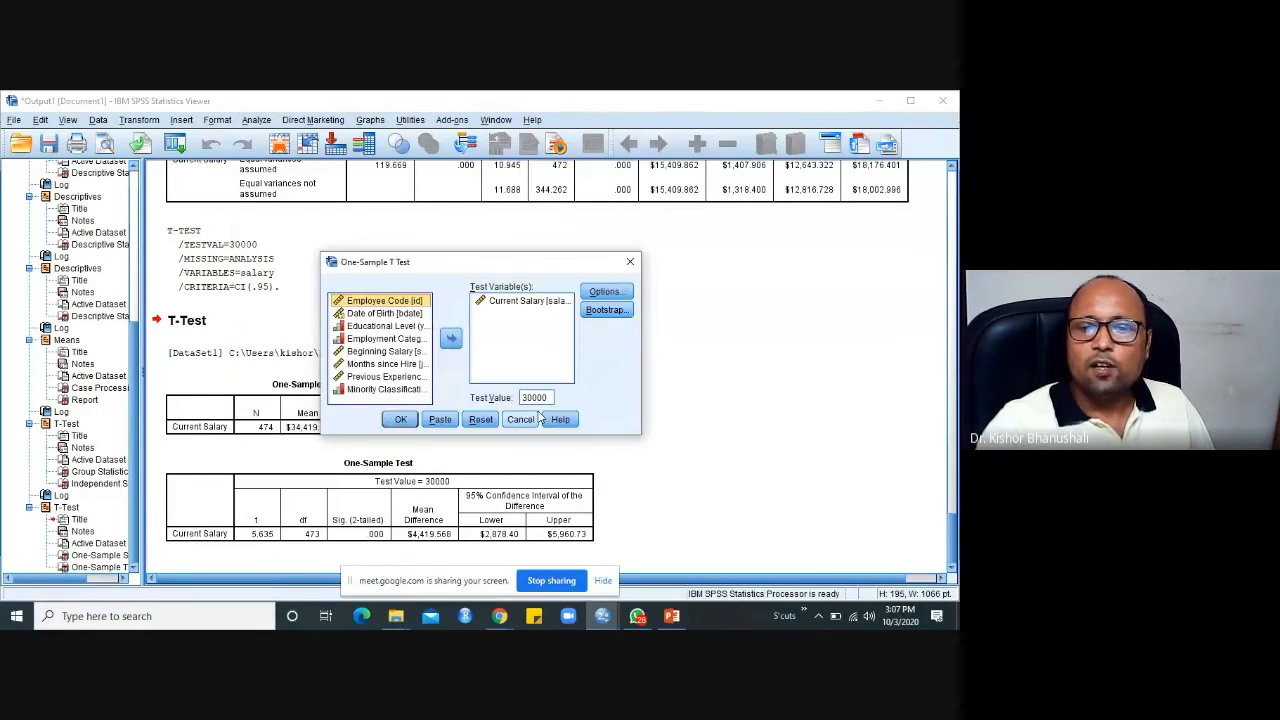
click(521, 397)
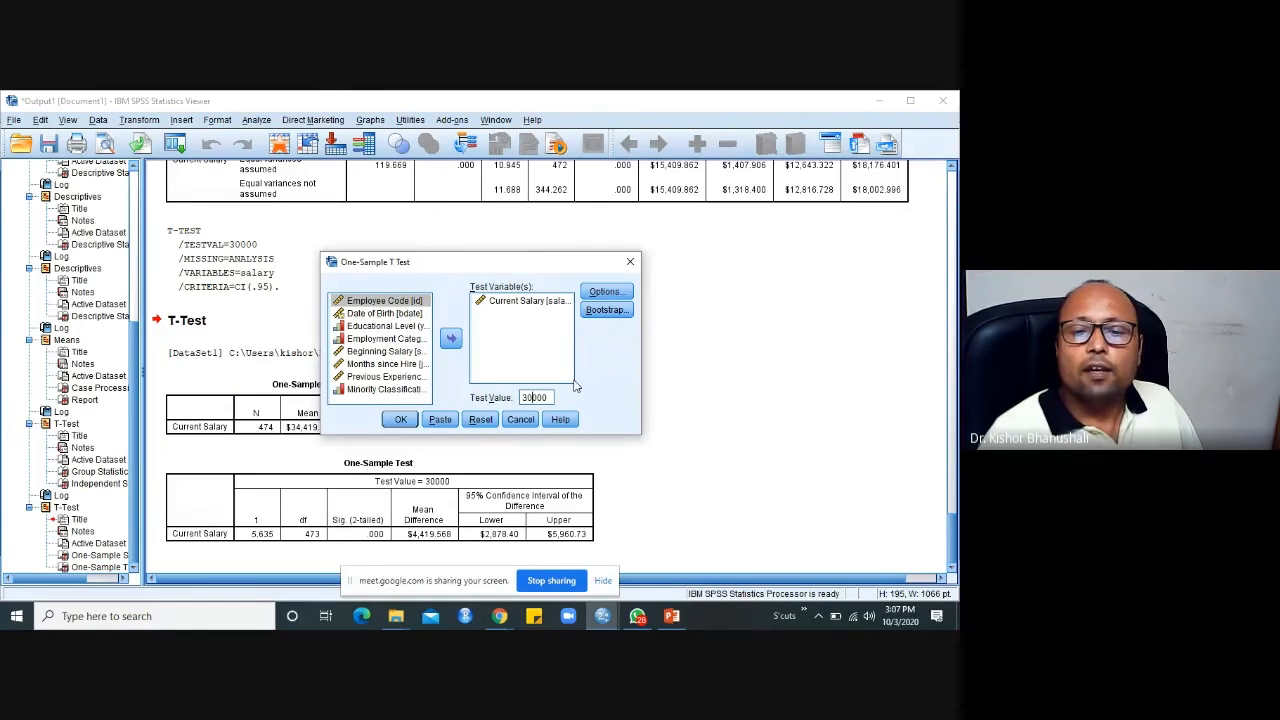
key(Delete)
key(Delete)
key(Delete)
key(Delete)
key(Delete)
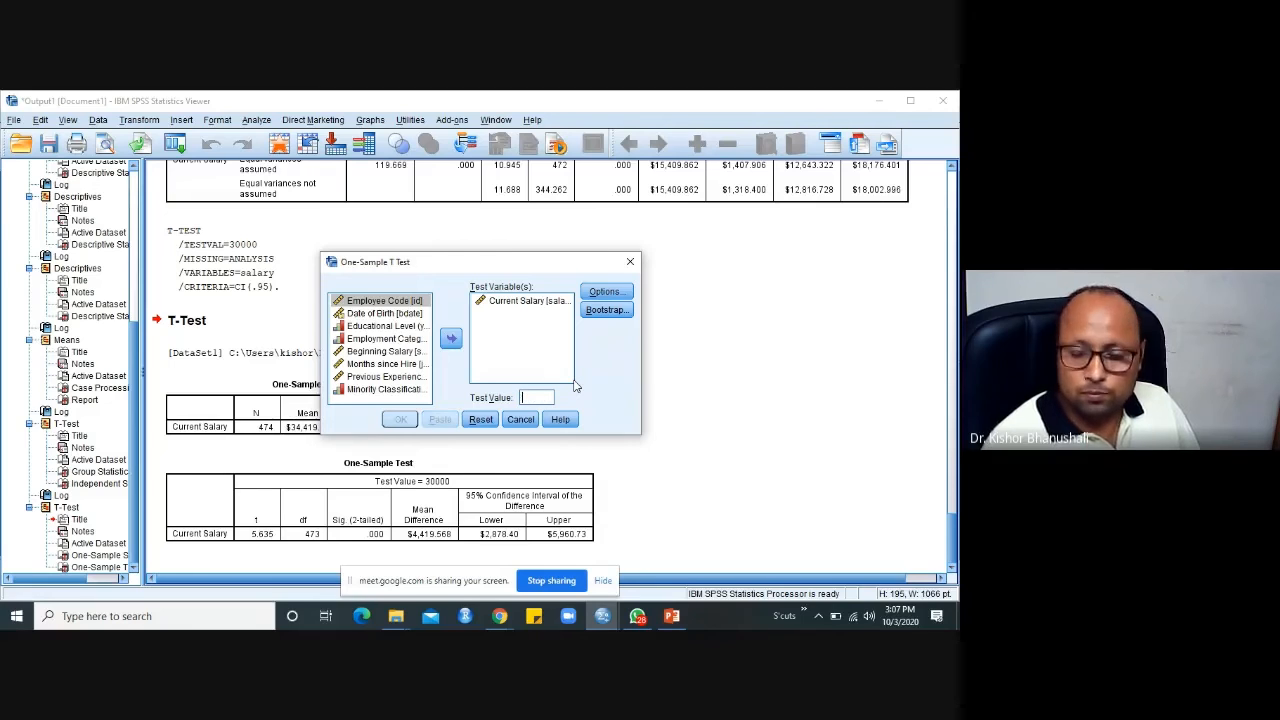
text(35000)
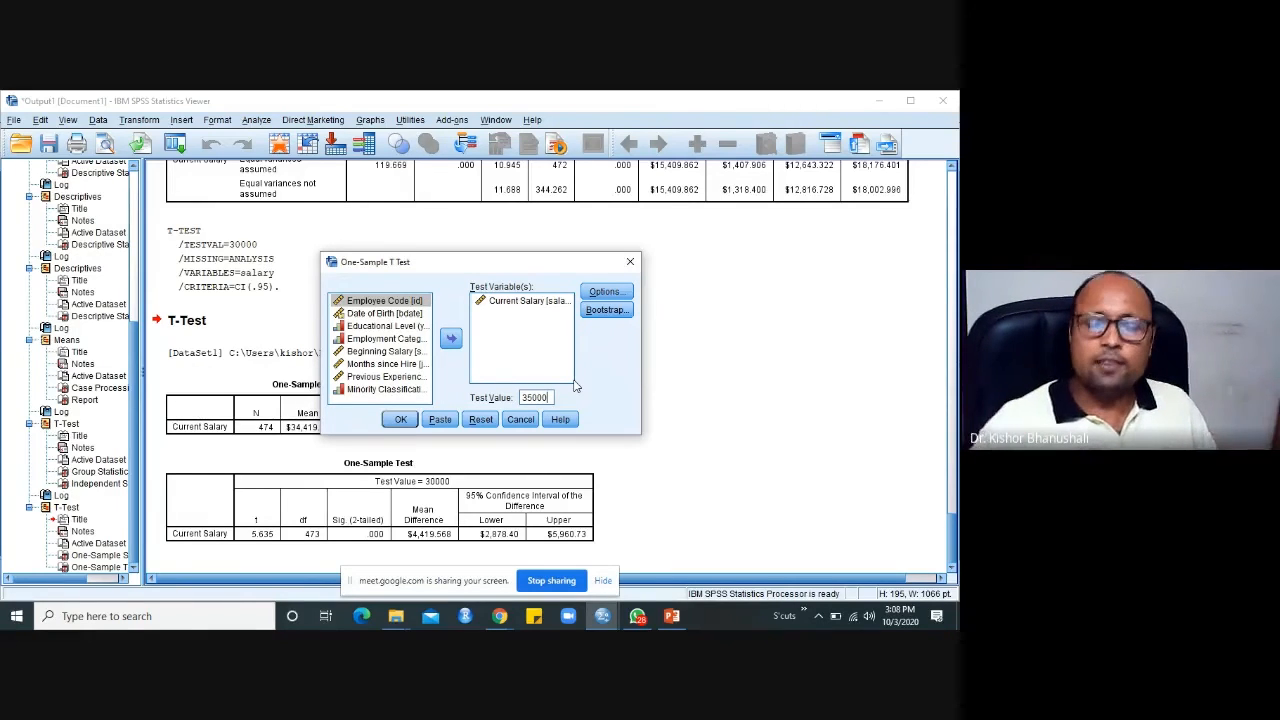
click(396, 424)
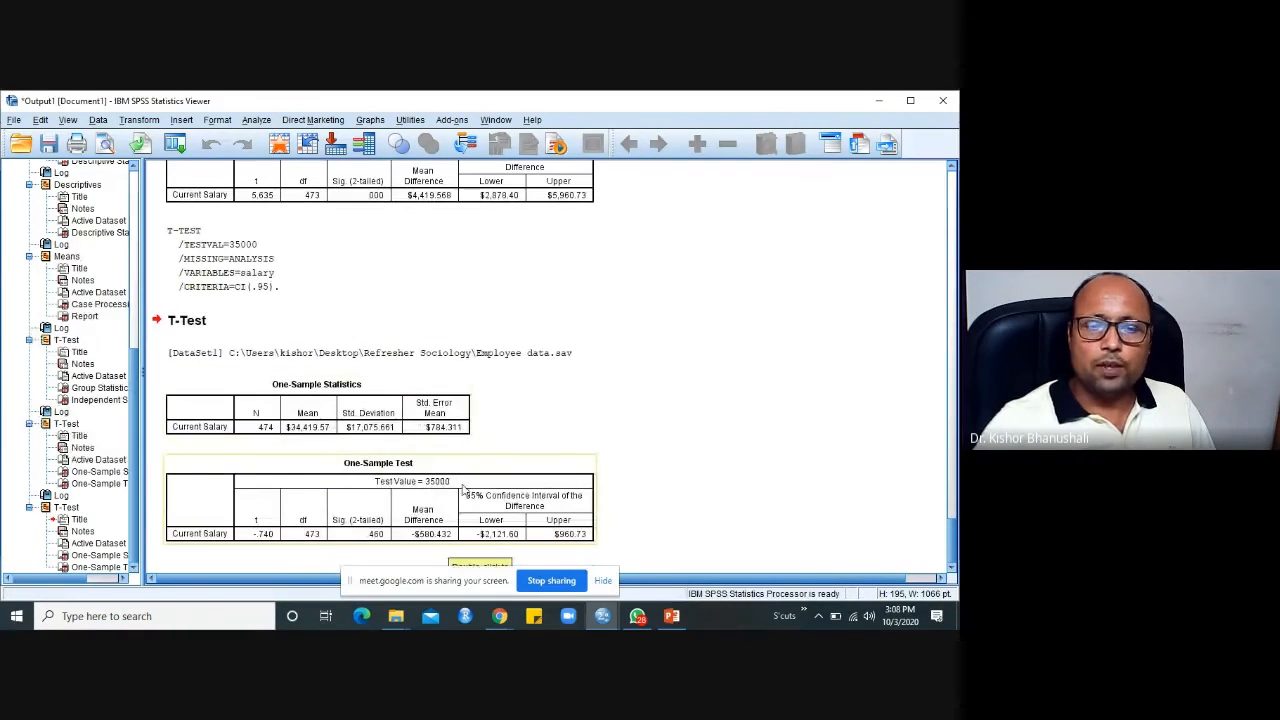
Compare the One-Sample Test tables for test values 30000 and 35000 in the output.
scroll(372, 547, up, 3)
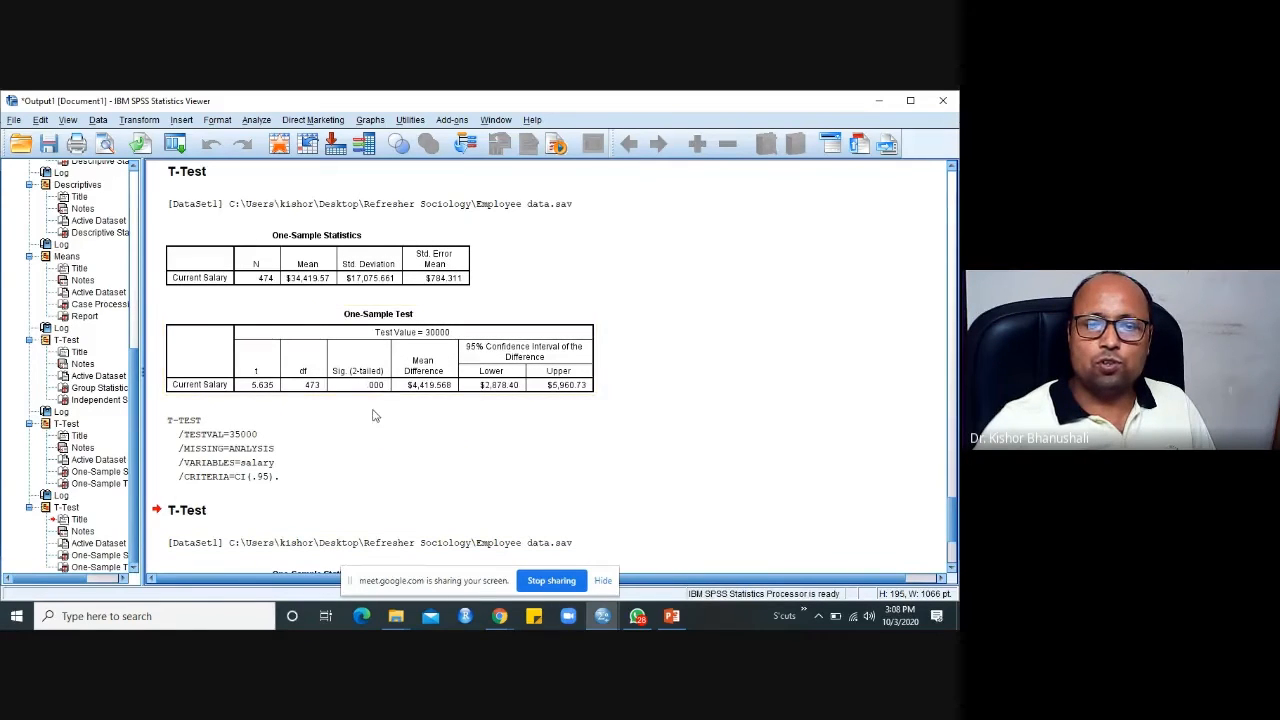
scroll(395, 557, down, 3)
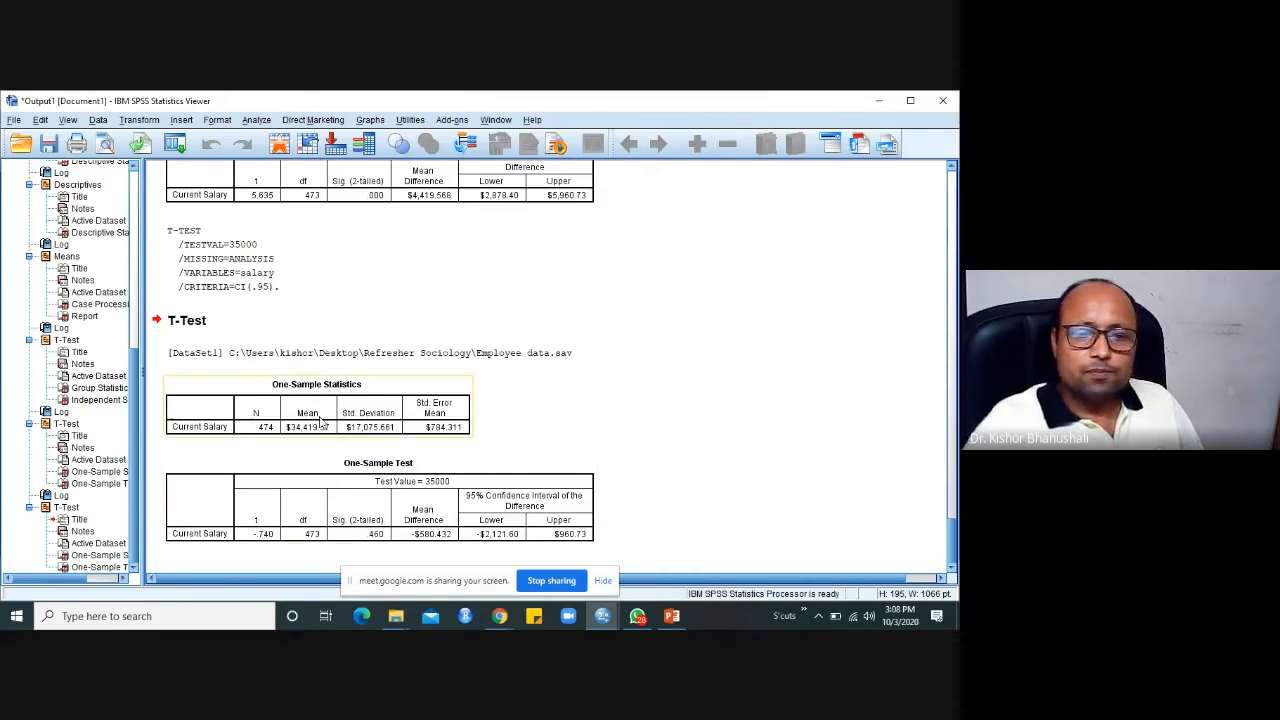
click(378, 455)
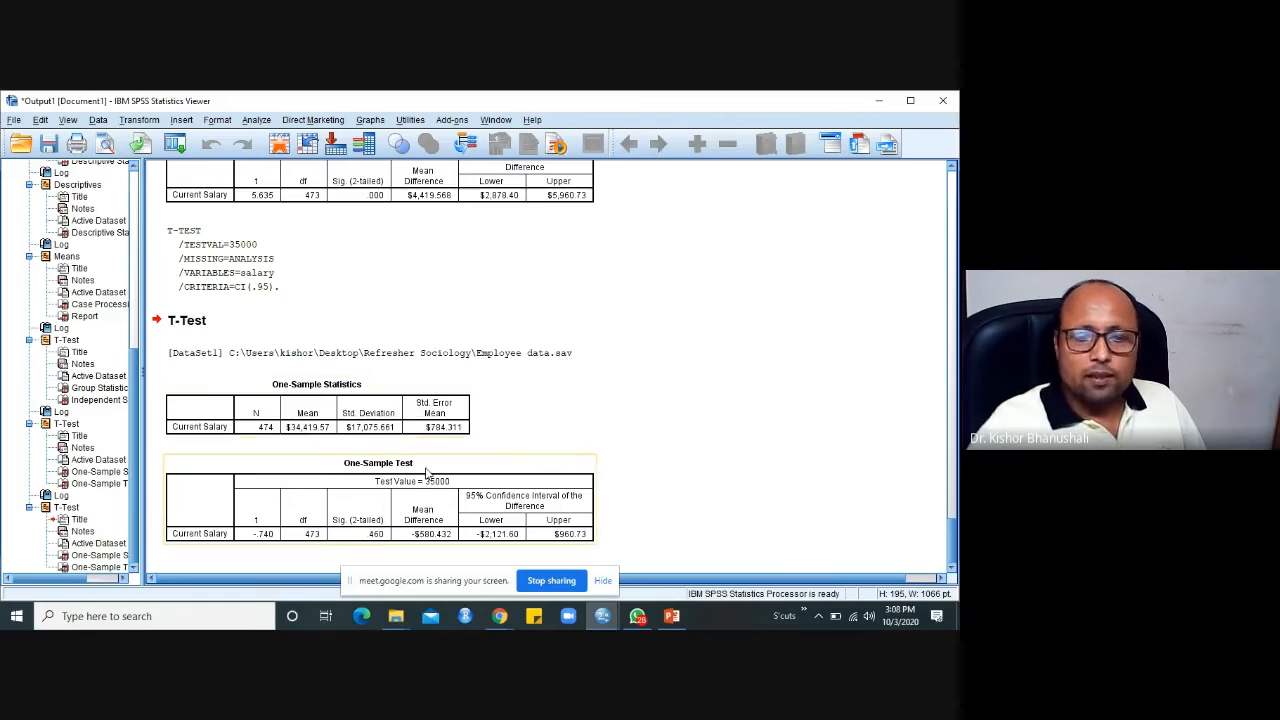
click(578, 410)
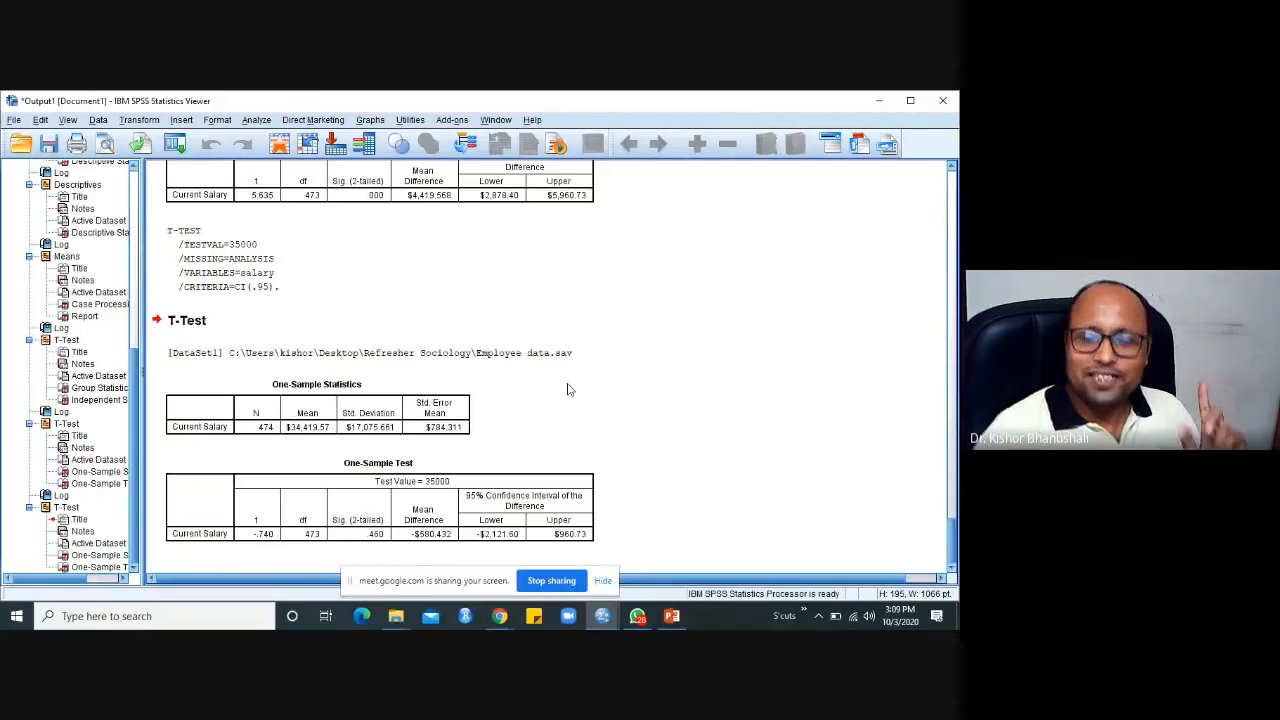
Switch to the Employee data.sav data sheet and inspect the first case's jobtime and prevexp values.
click(612, 620)
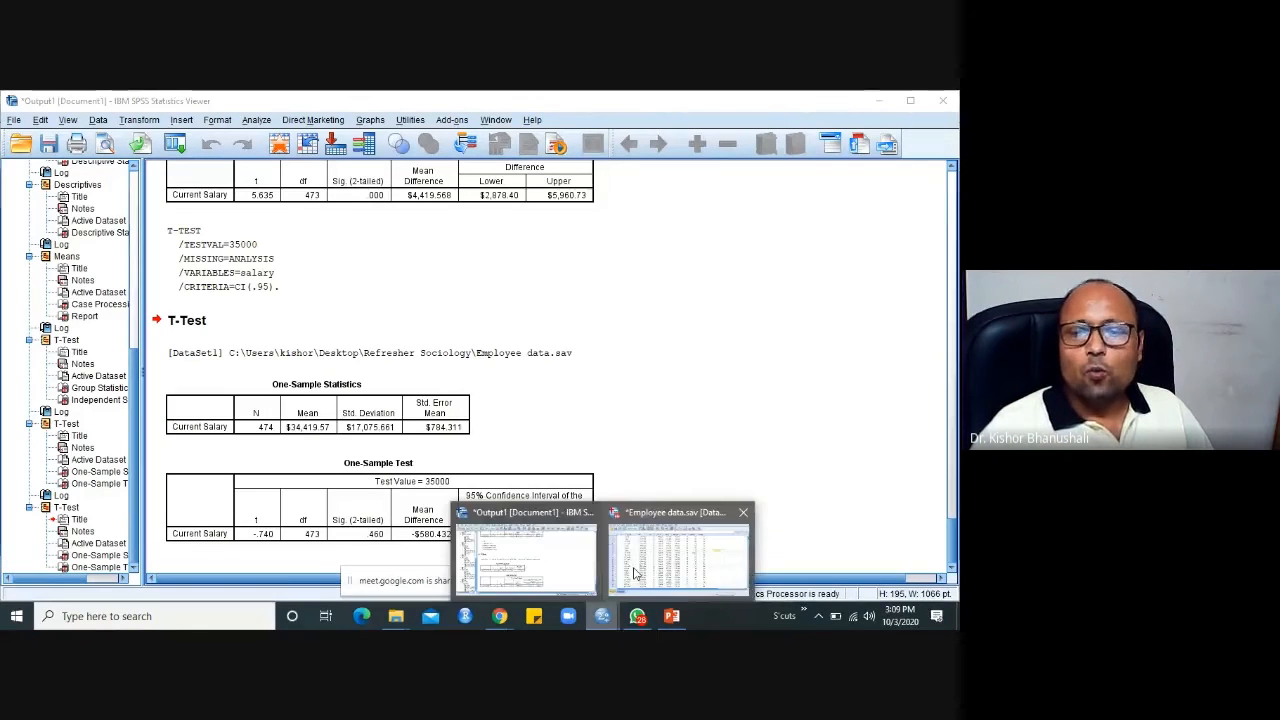
click(634, 572)
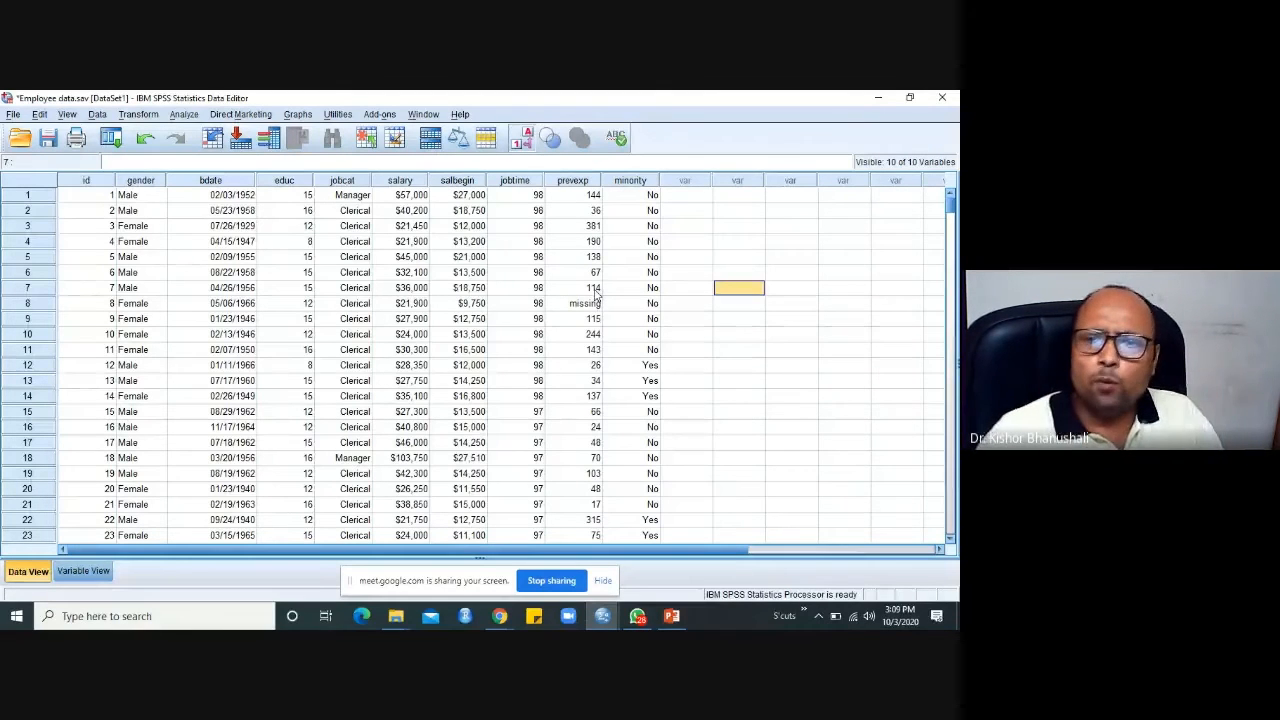
click(529, 201)
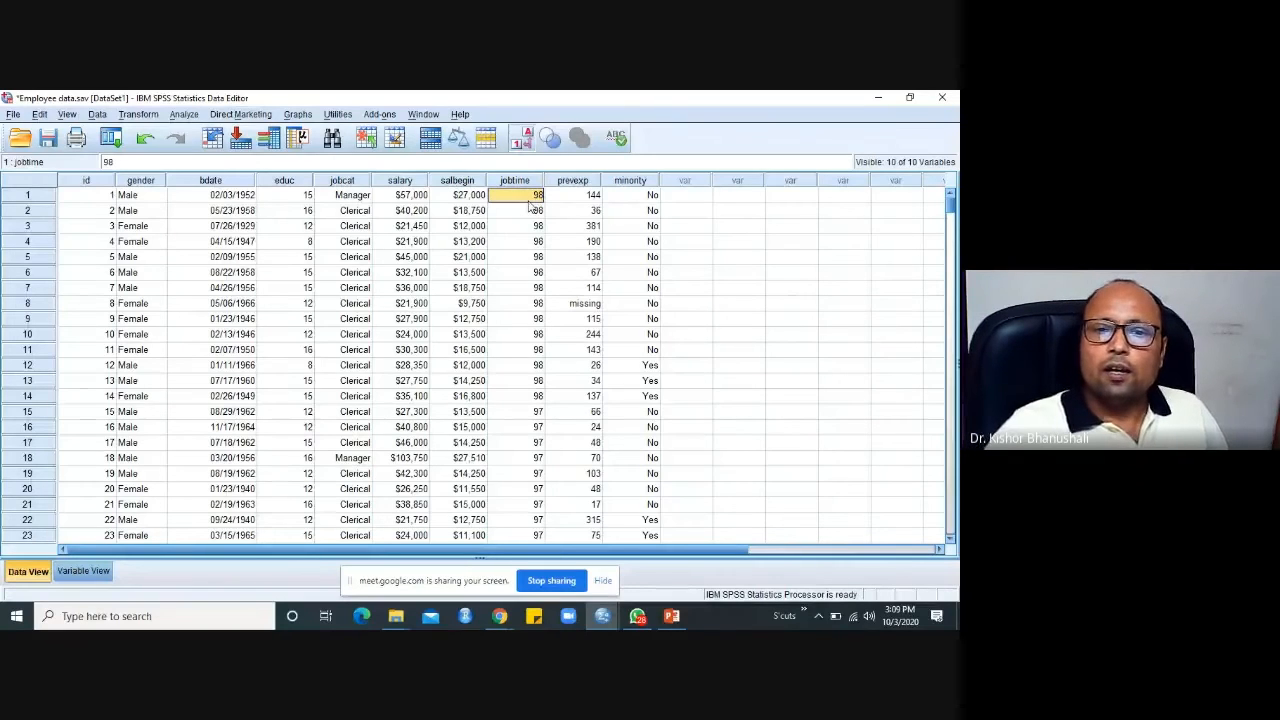
click(569, 199)
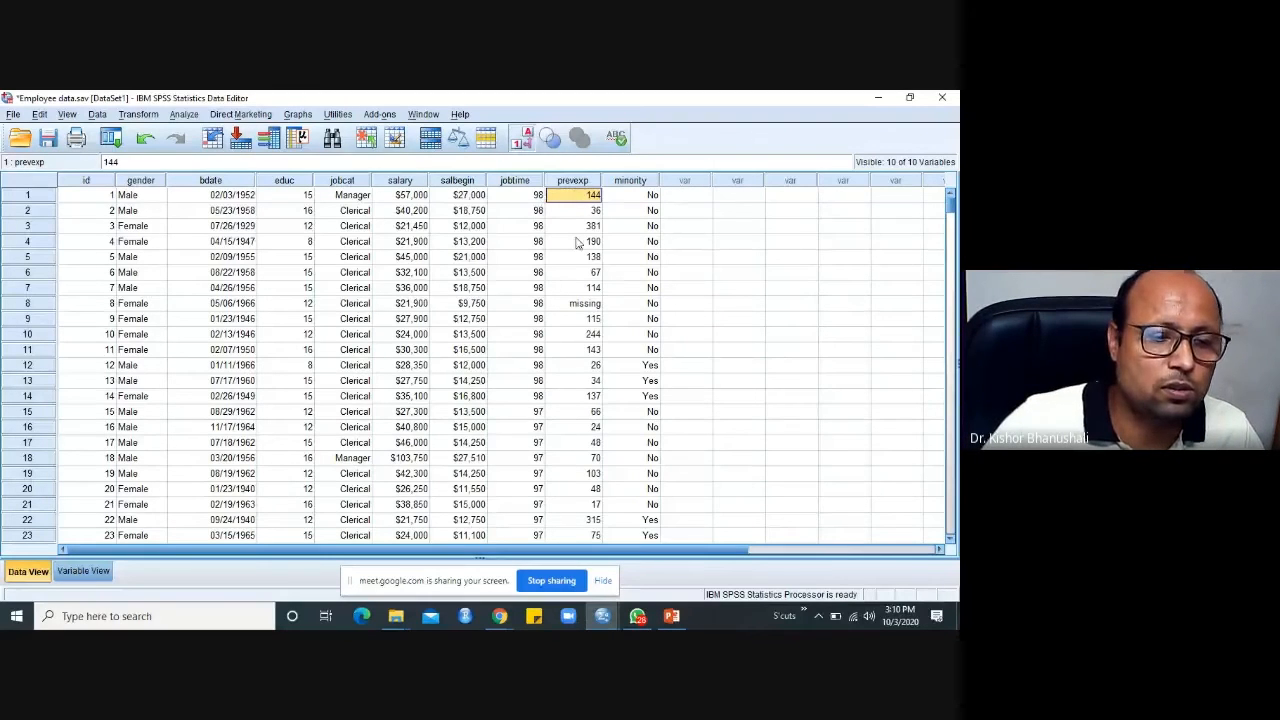
Rename the jobtime variable as pretraining and clear its Months since Hire label.
click(92, 574)
click(94, 289)
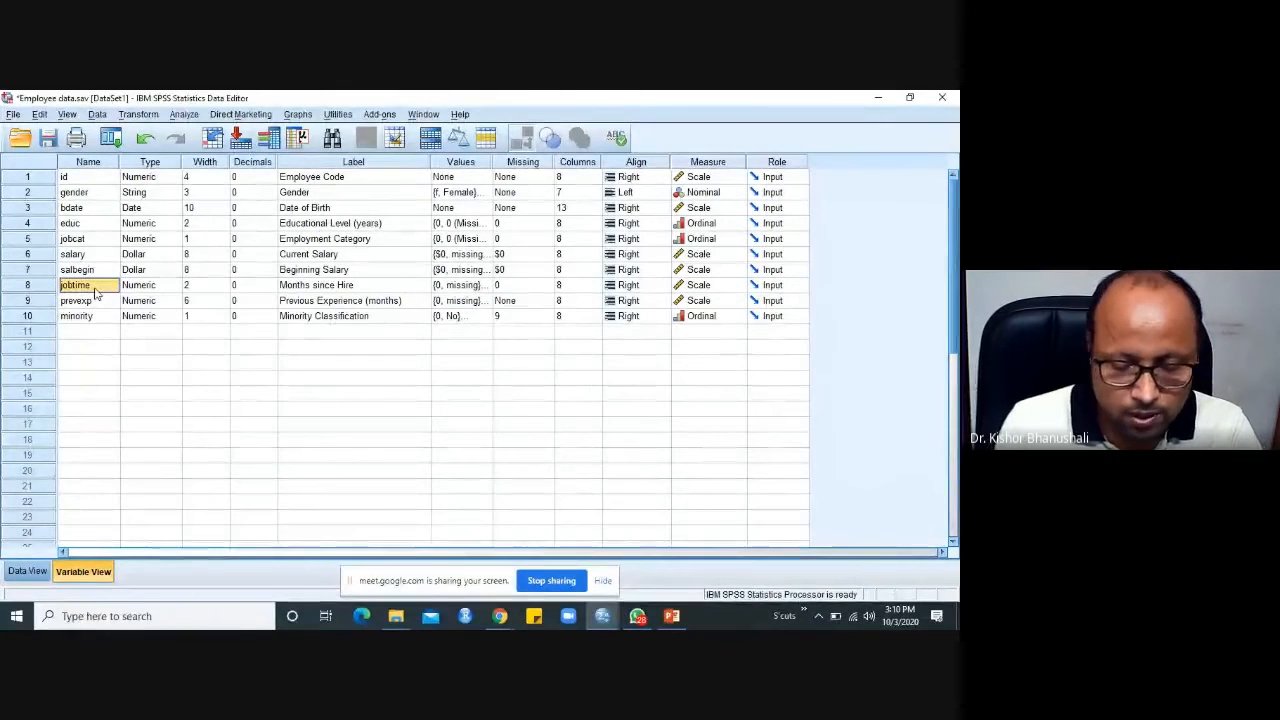
text(pre)
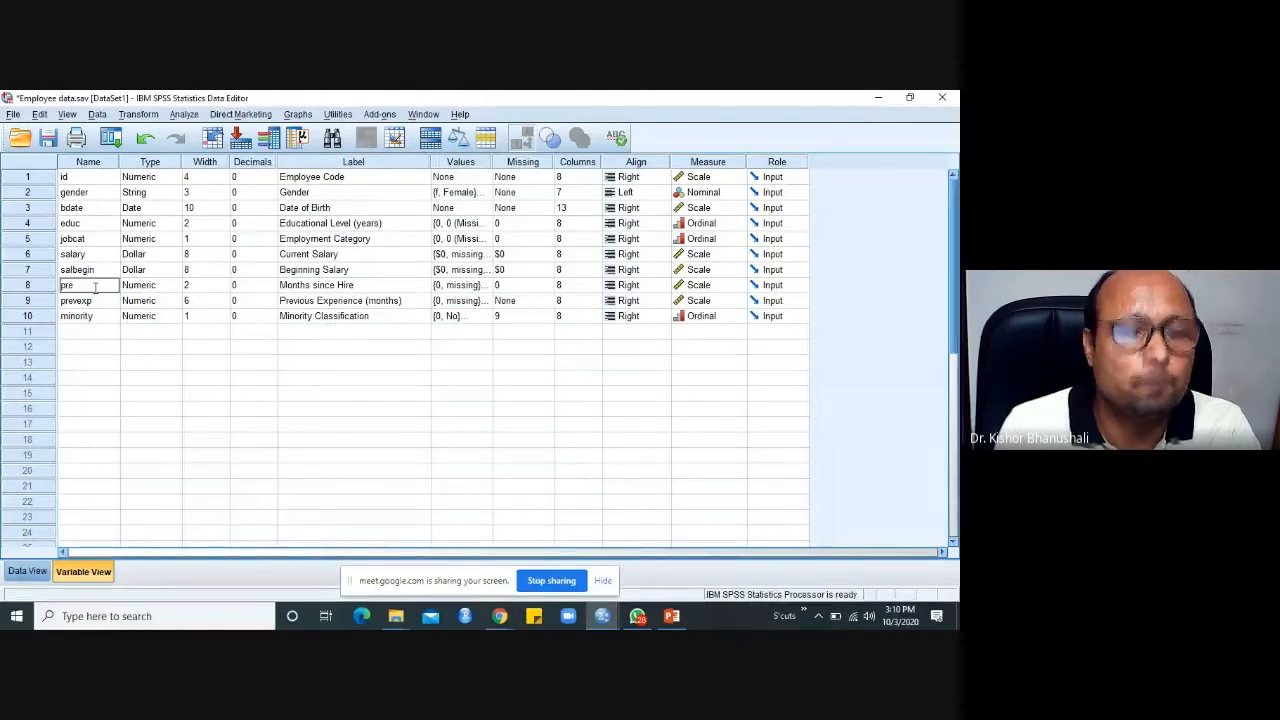
text(training)
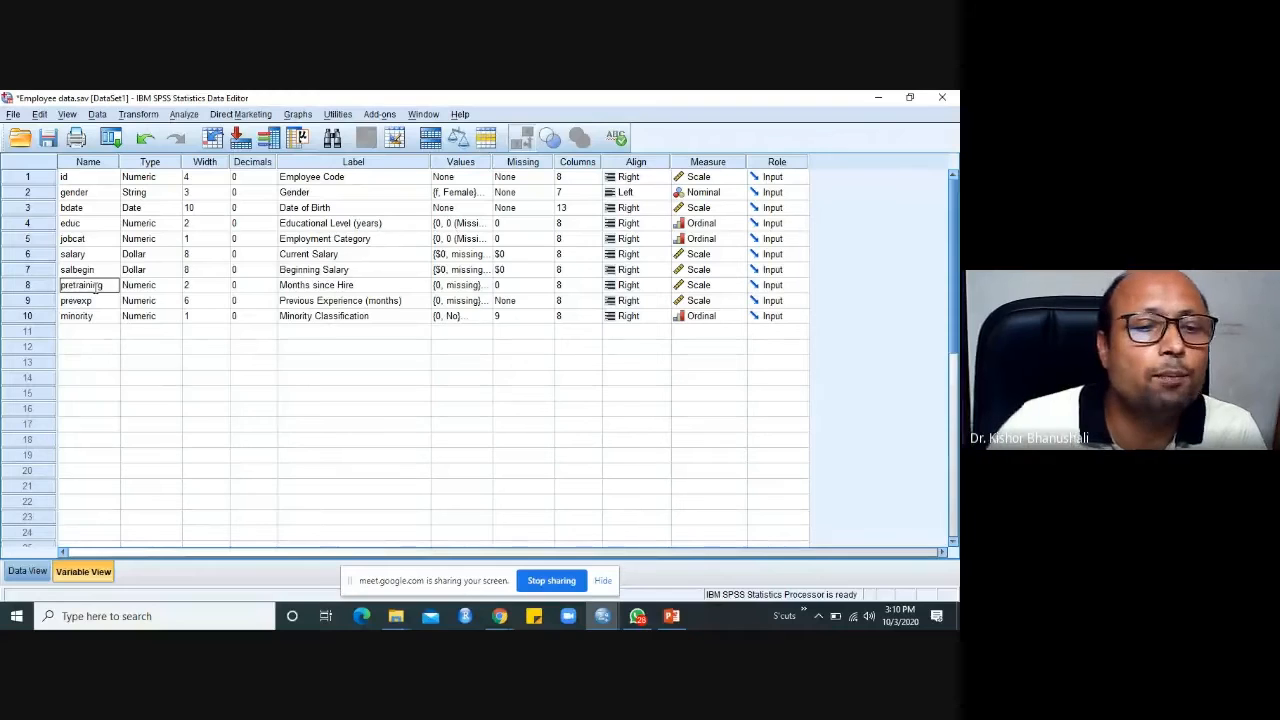
click(287, 289)
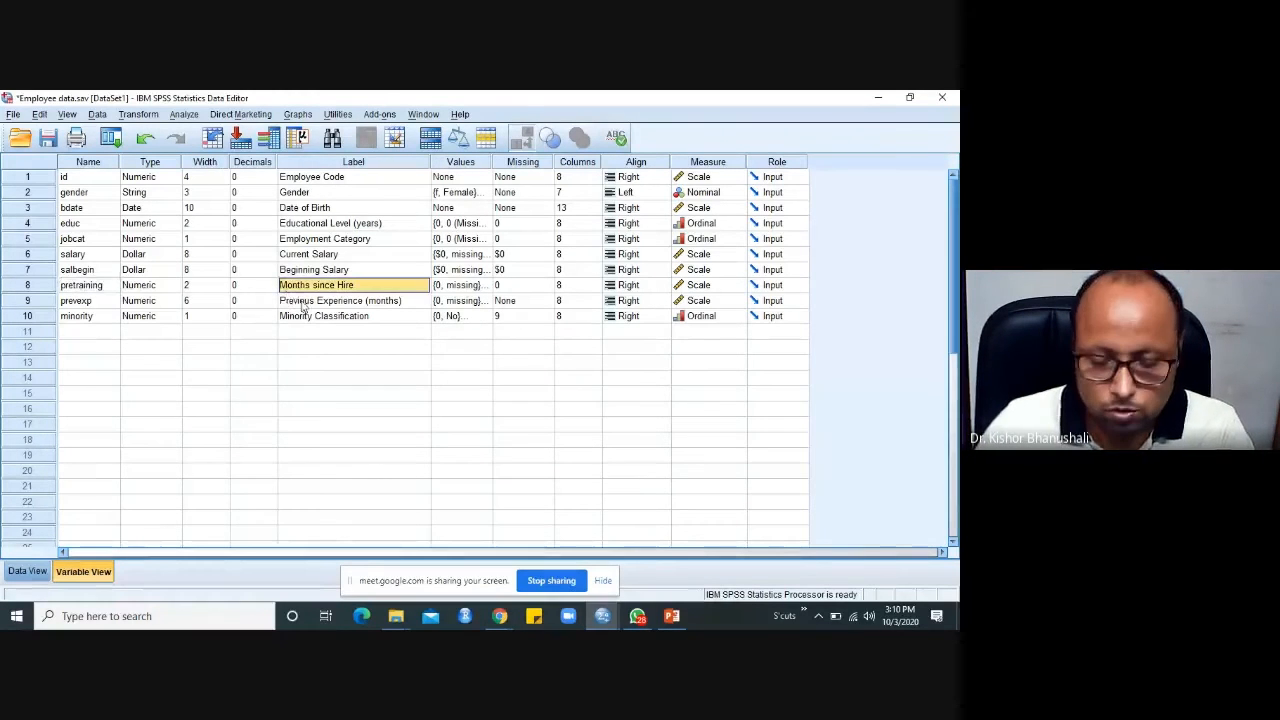
key(Delete)
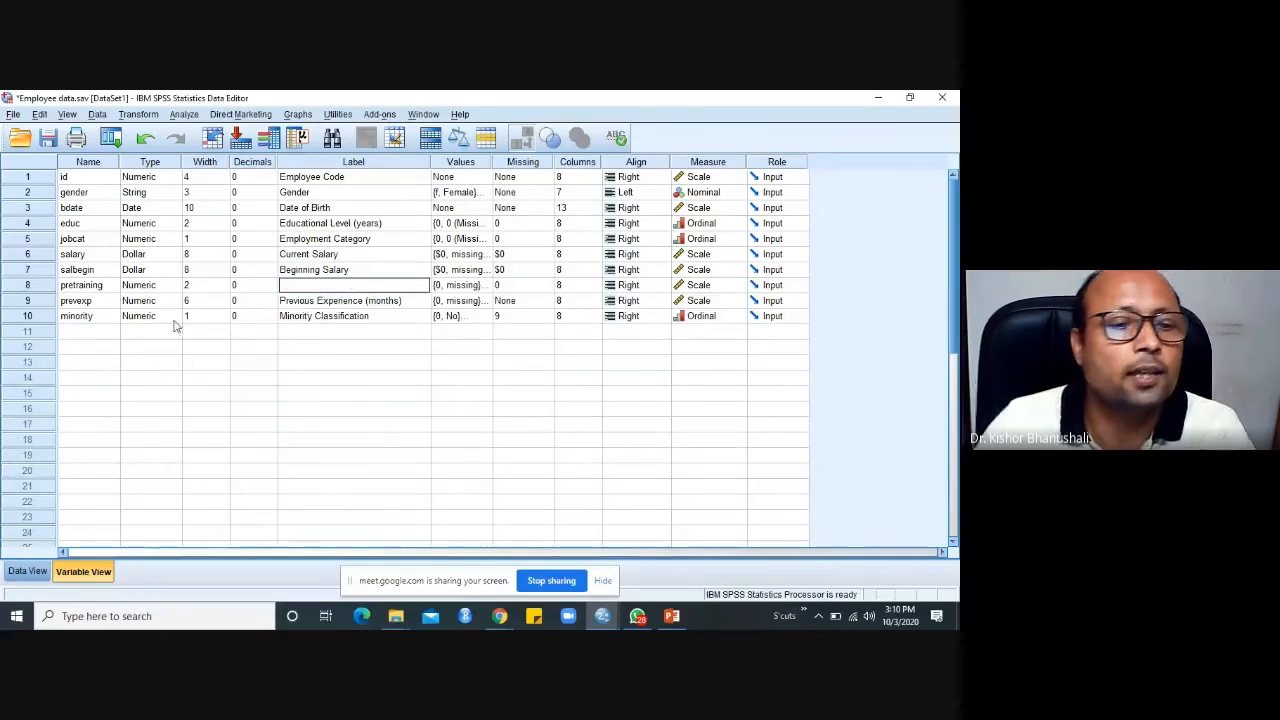
Rename the prevexp variable as posttraining, clear its Previous Experience (months) label, and return to the data sheet.
click(90, 304)
text(post tr)
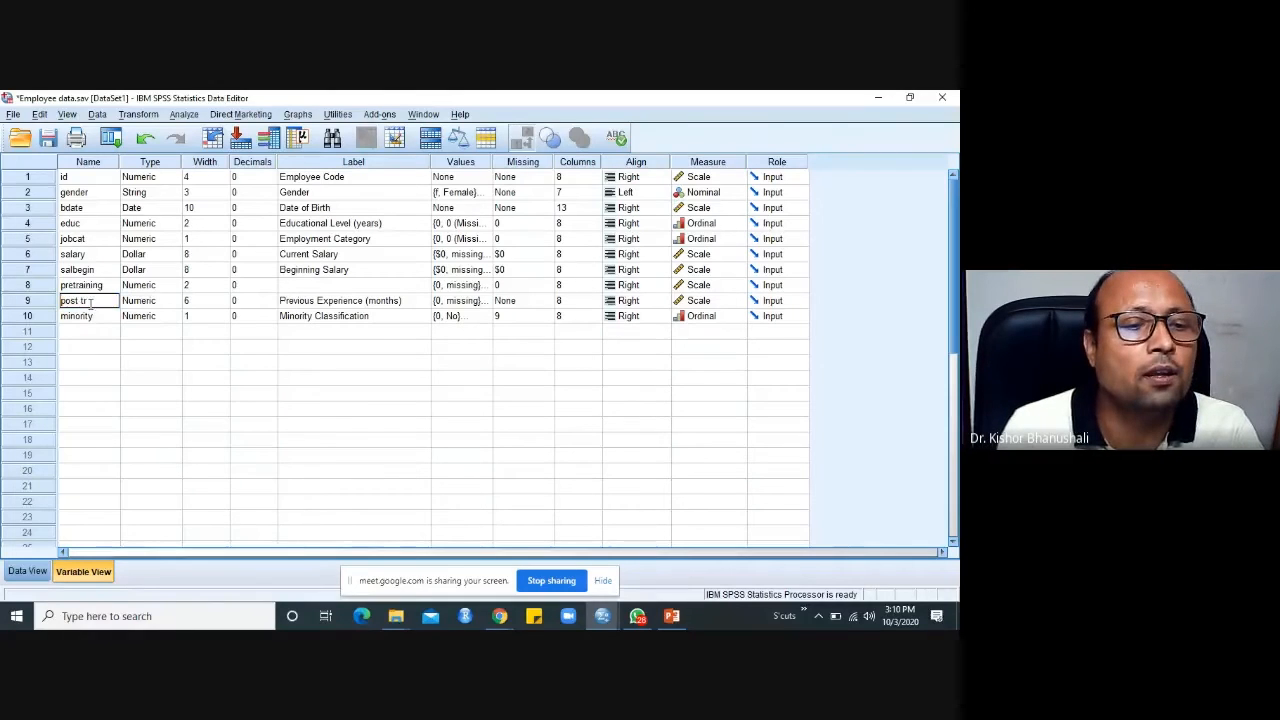
text(a)
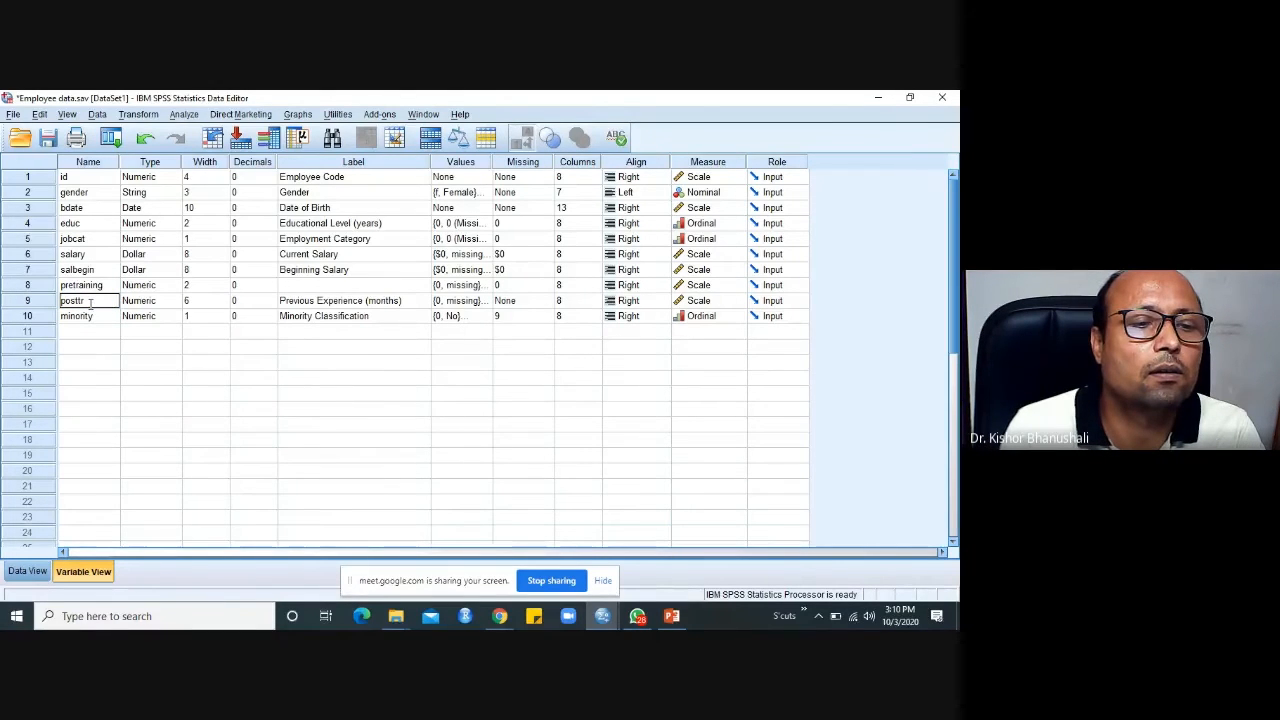
text(aining)
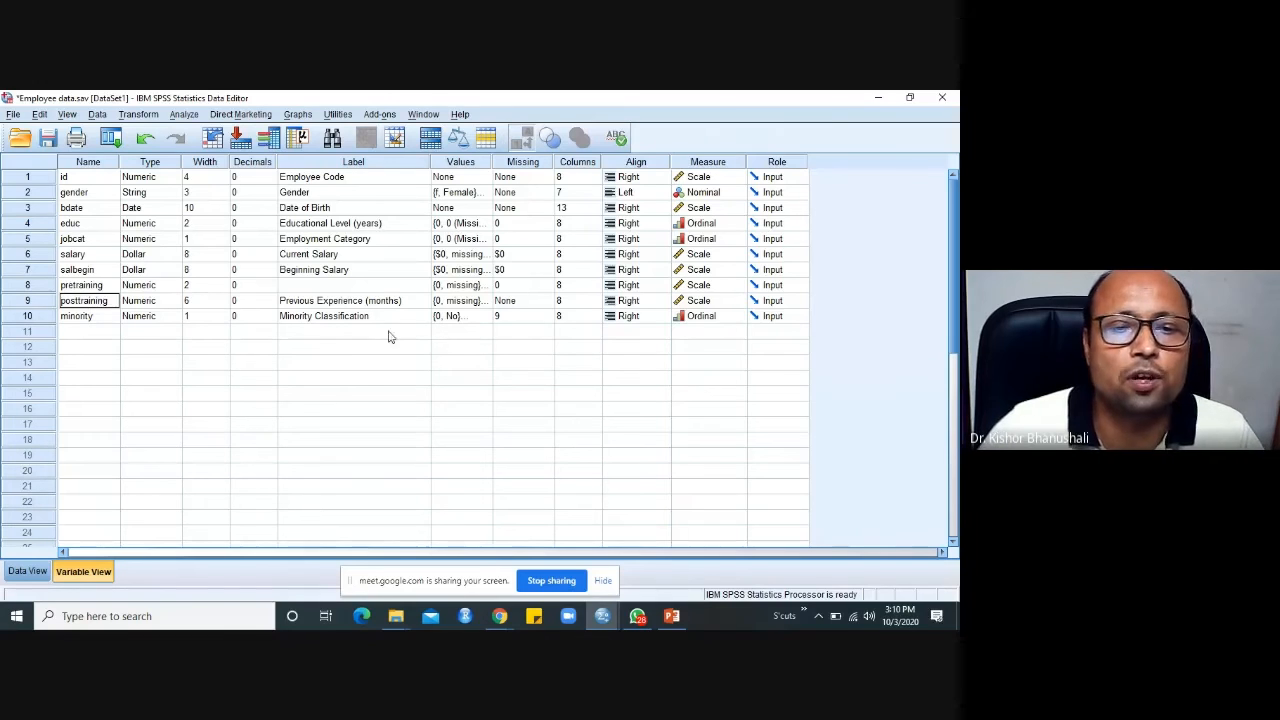
click(398, 301)
key(BackSpace)
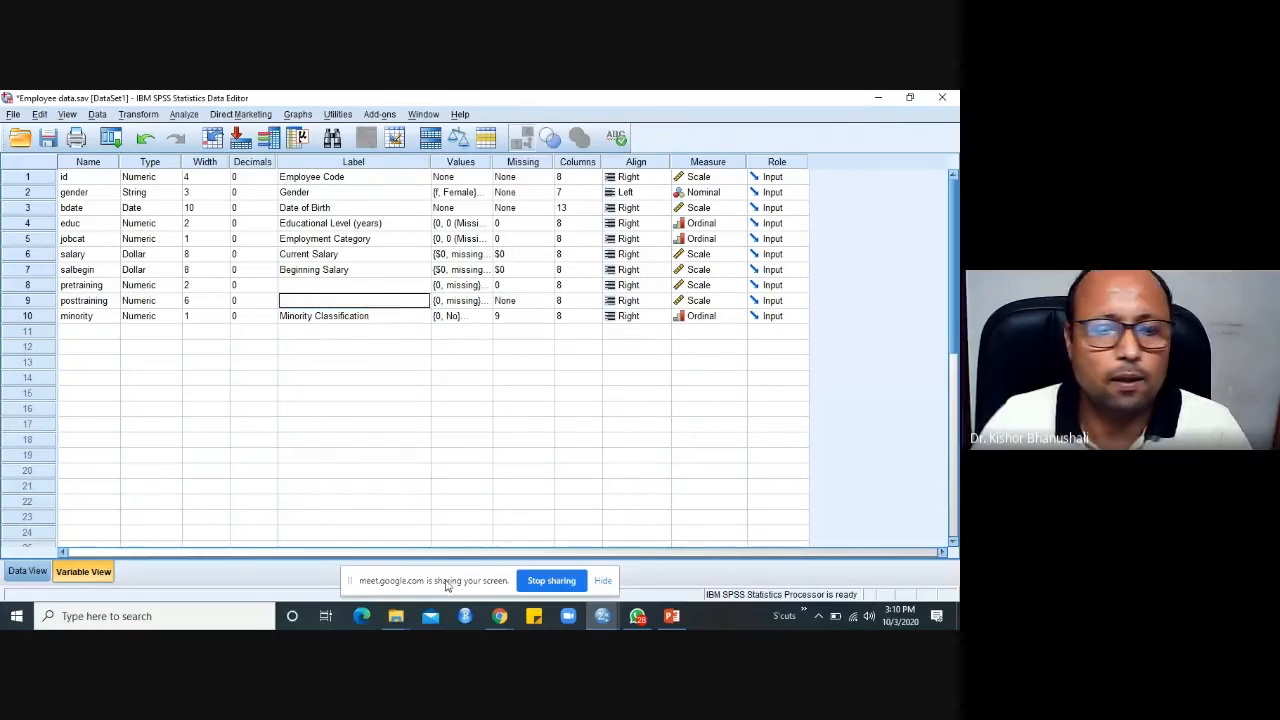
click(27, 571)
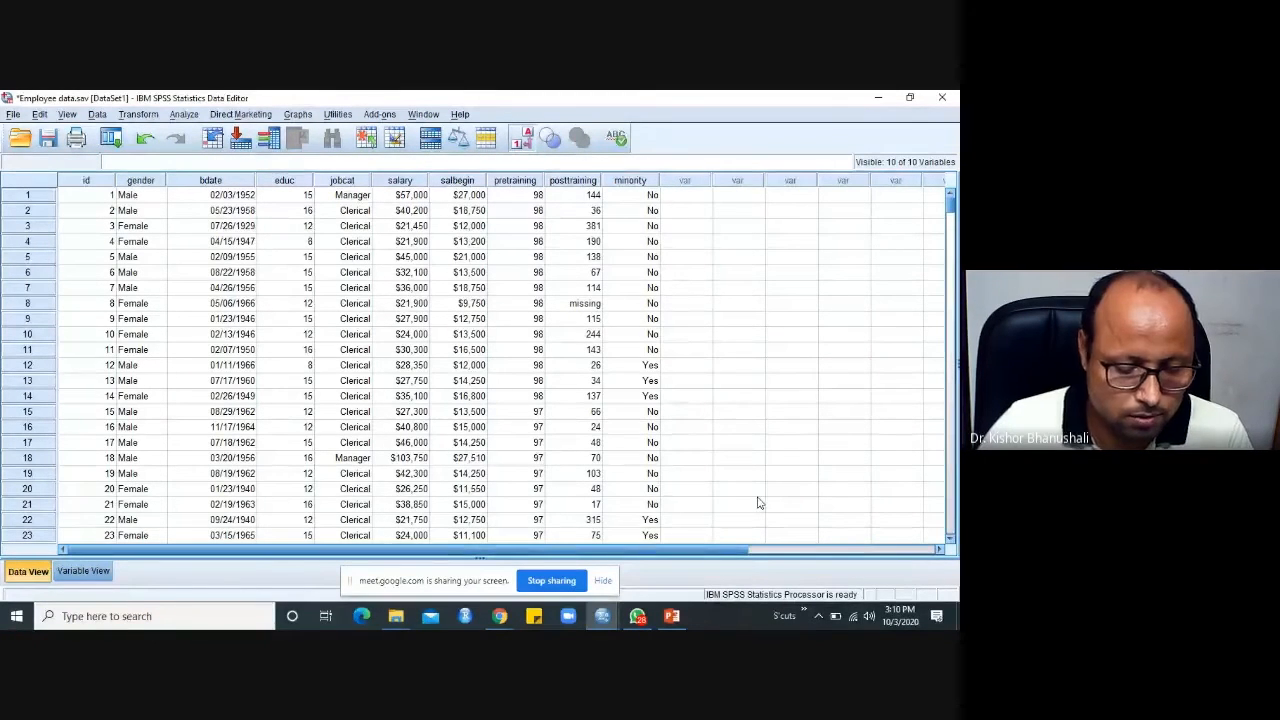
Check the Google Meet chat, then review the renamed variables' definitions in SPSS and return to the data sheet.
key(alt+Tab)
key(alt+Tab)
key(alt+Tab)
key(alt+Tab)
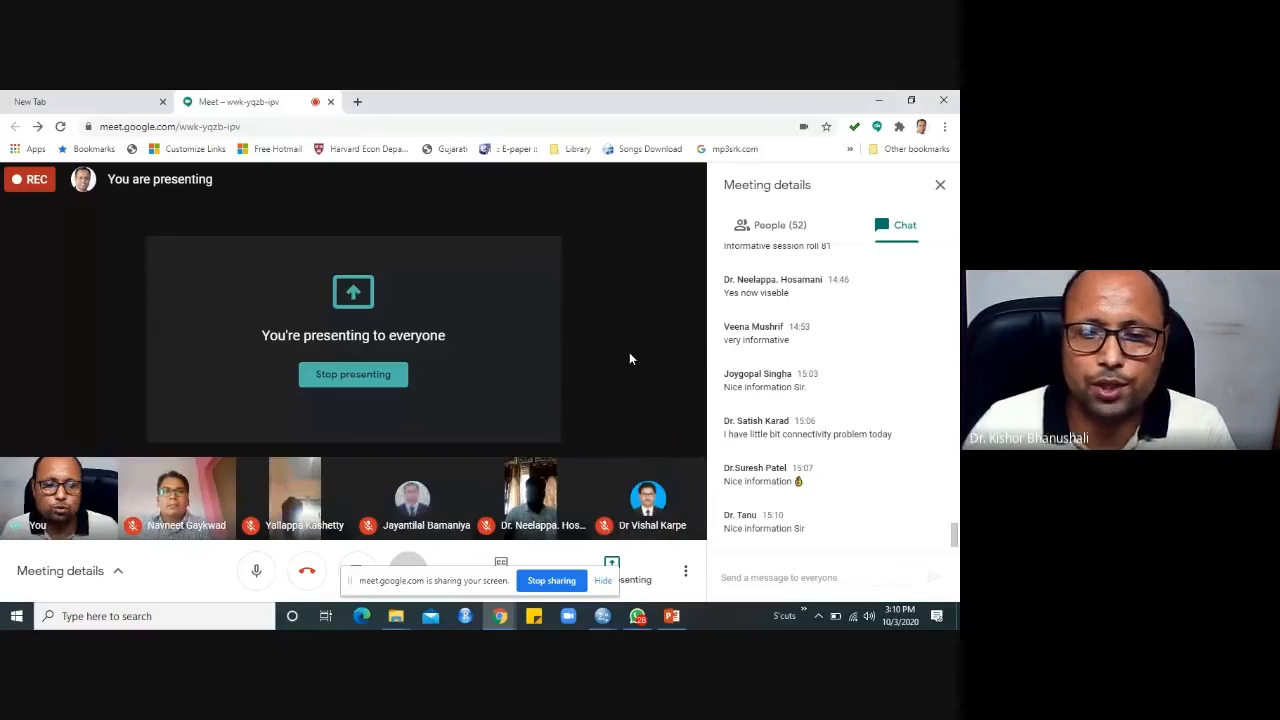
key(alt+Tab)
key(alt+Tab)
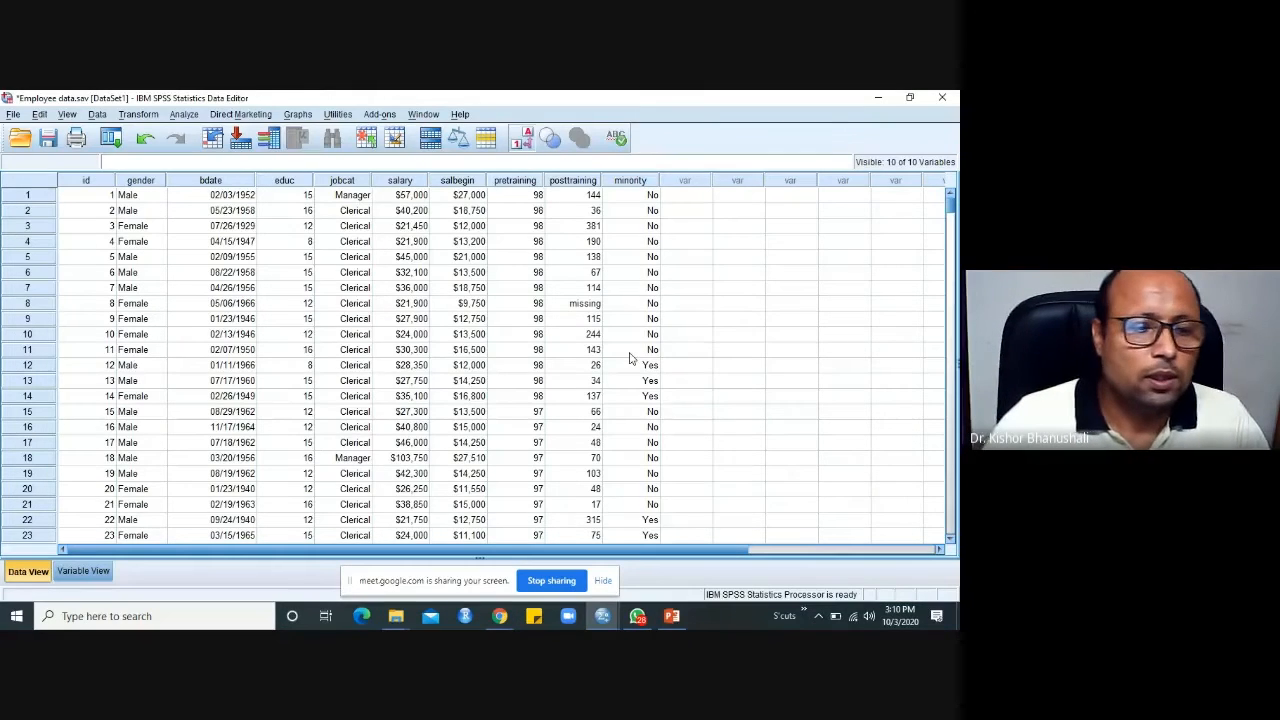
click(83, 571)
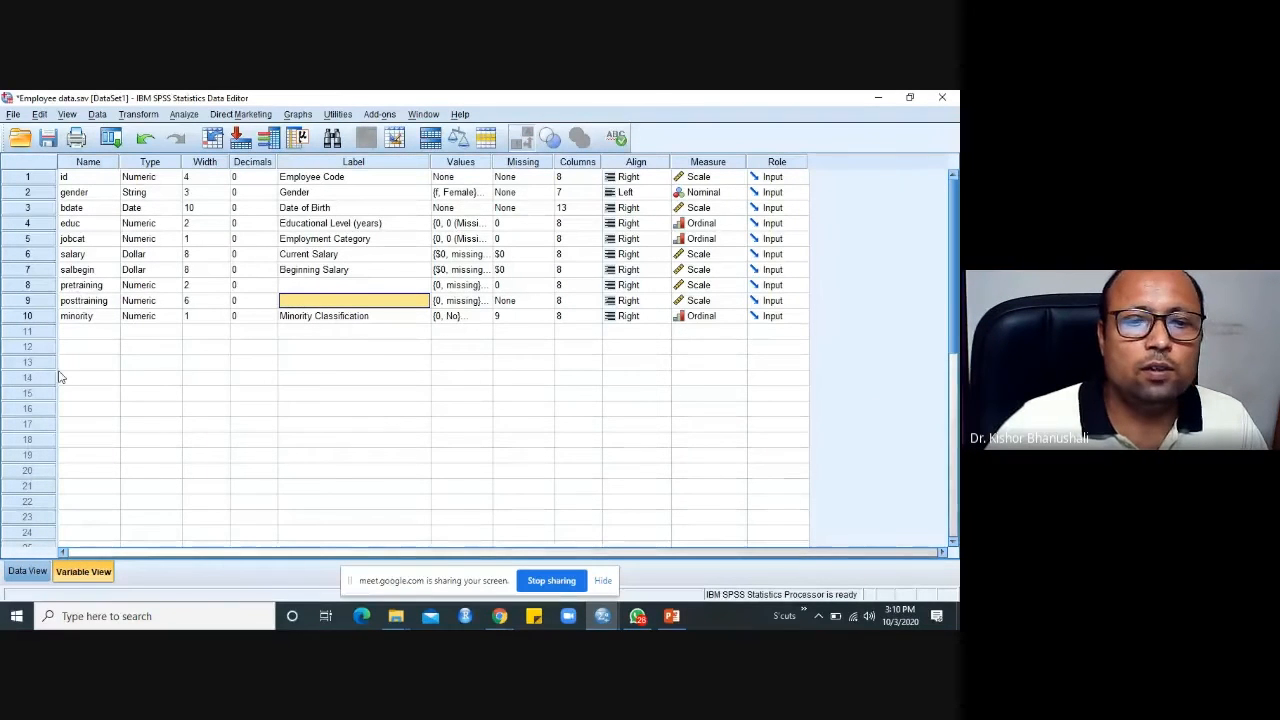
click(32, 567)
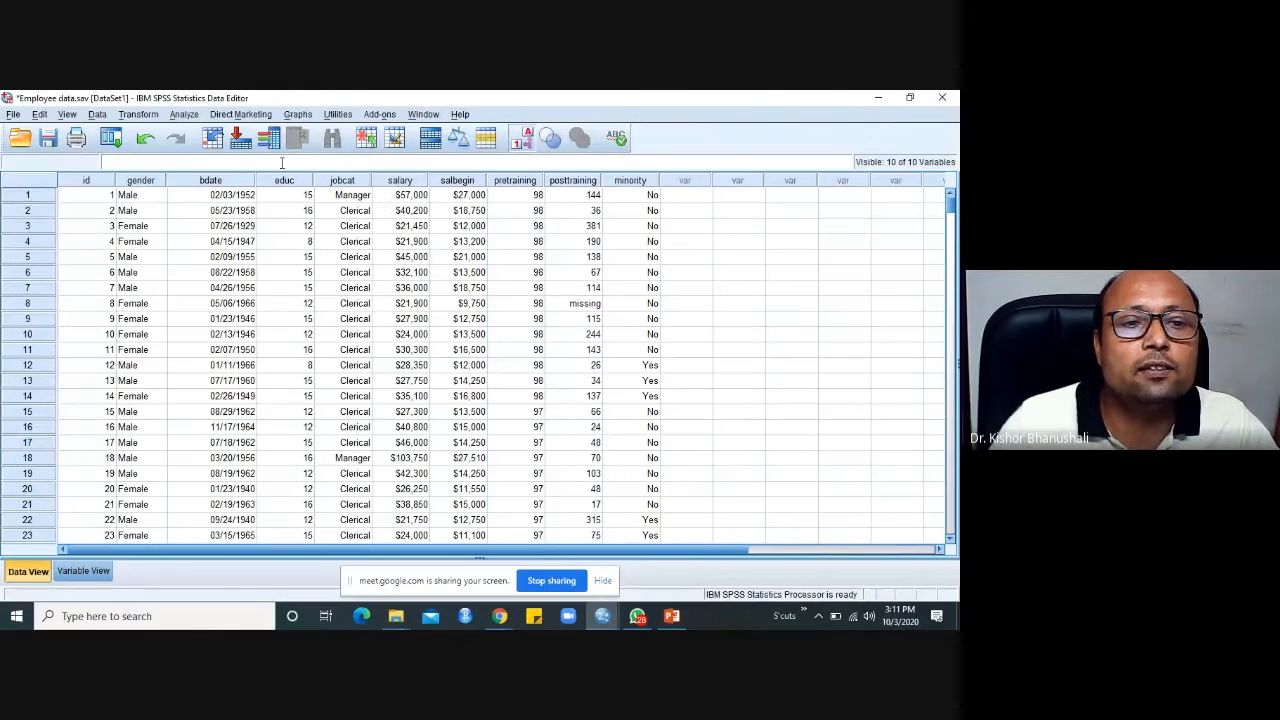
Set up a Paired-Samples T Test with pretraining as Variable1 and posttraining as Variable2 of the first pair.
click(185, 114)
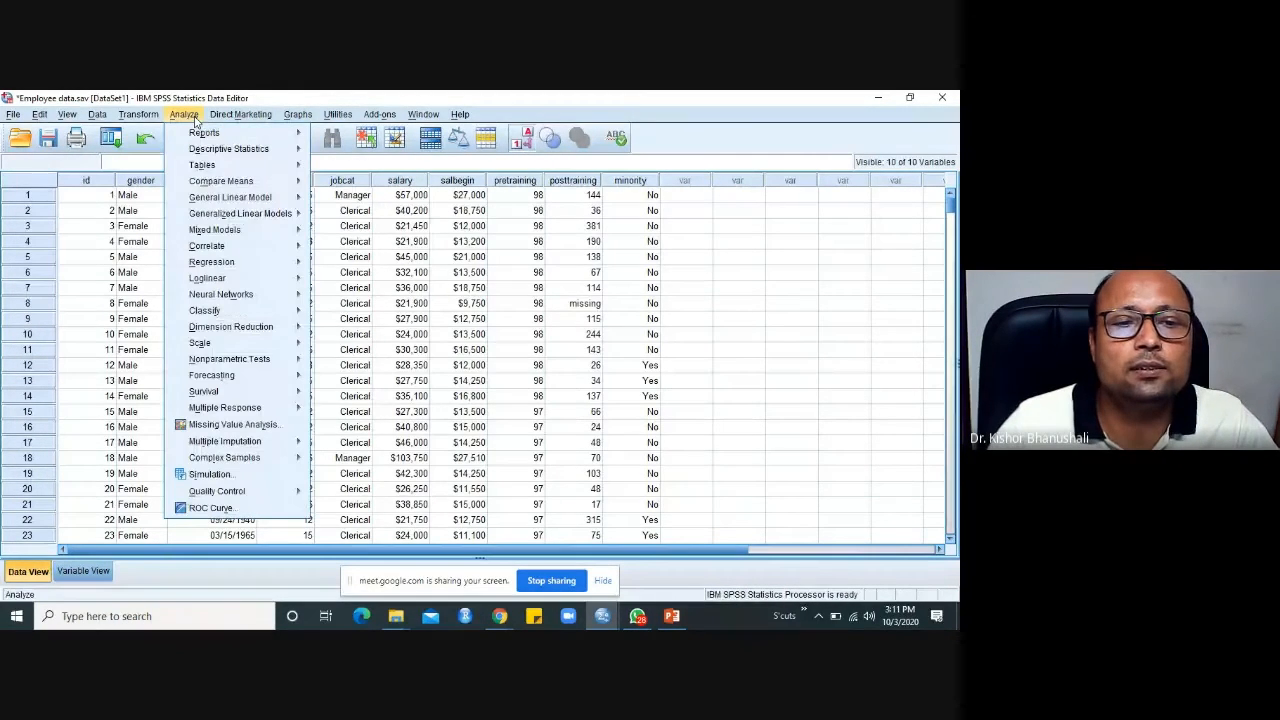
mouse_move(240, 181)
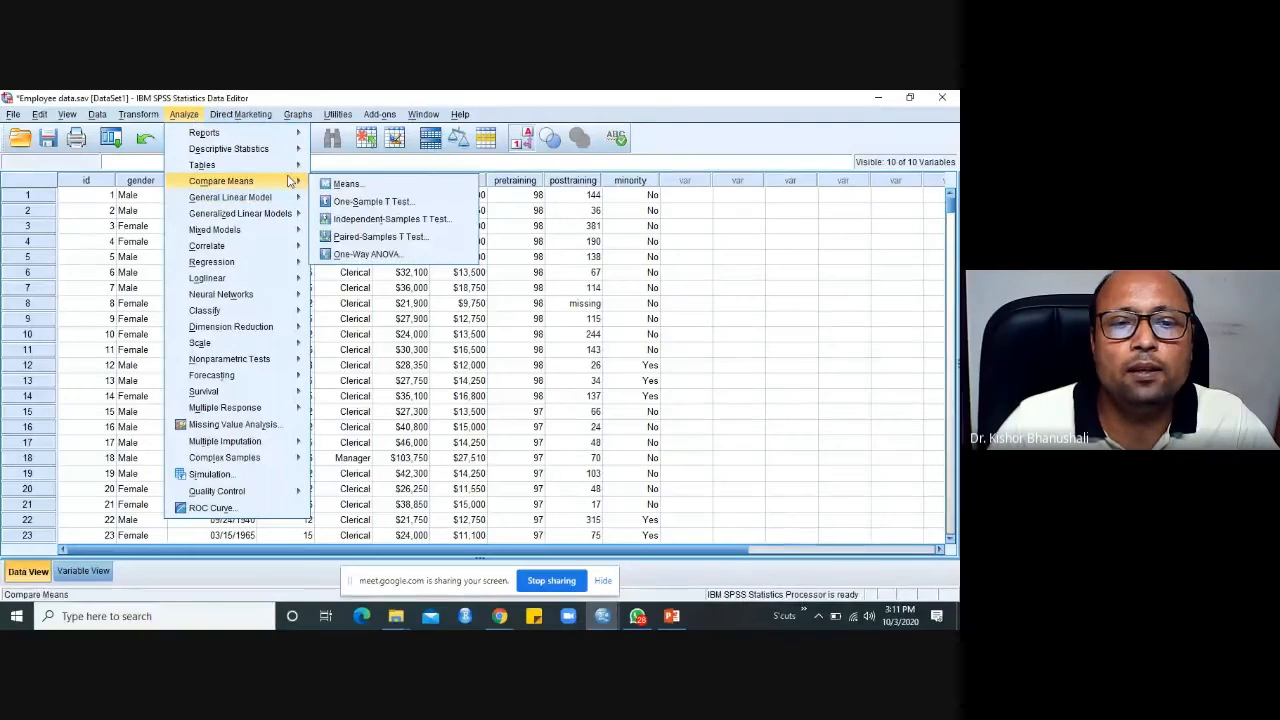
click(380, 237)
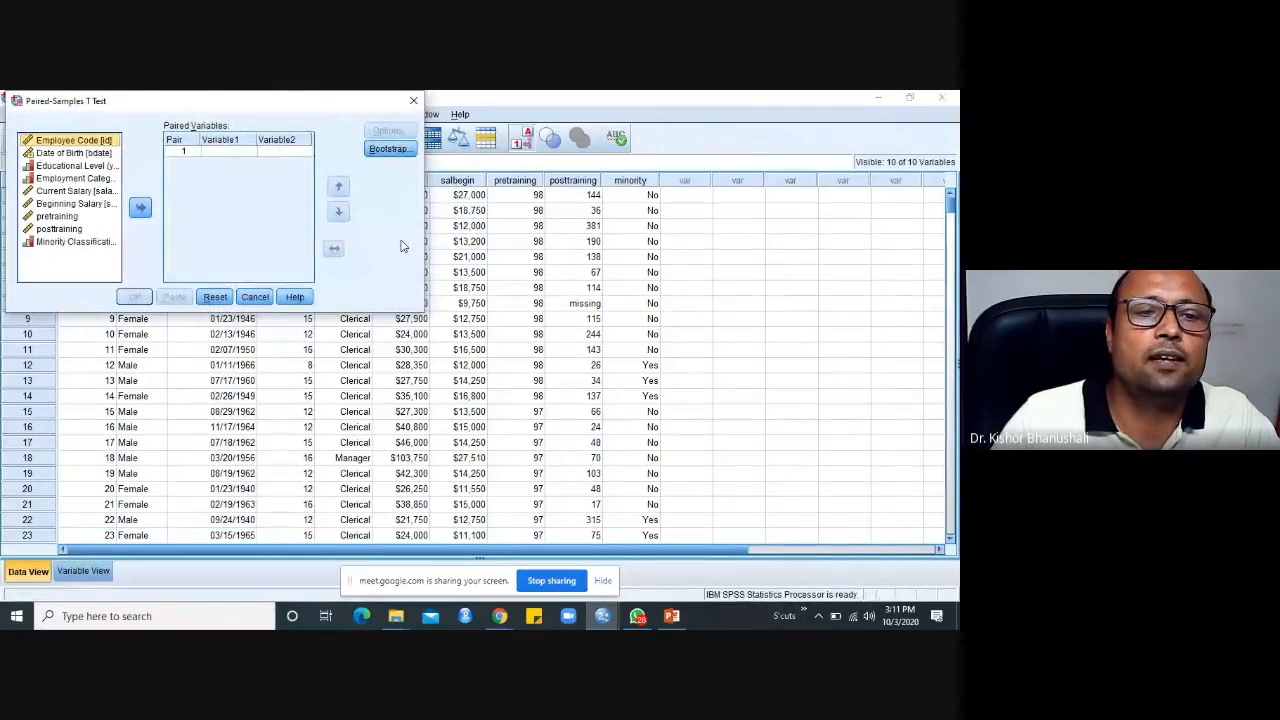
drag(285, 104, 580, 233)
click(358, 340)
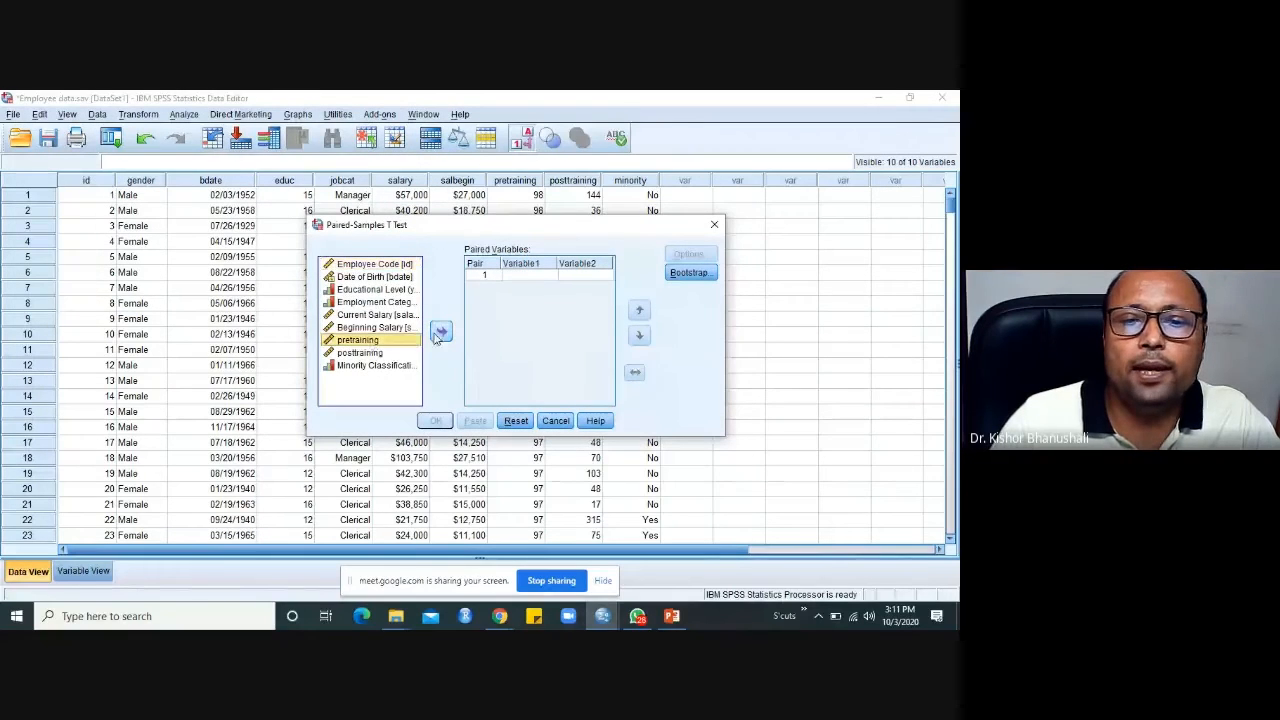
click(440, 333)
click(358, 352)
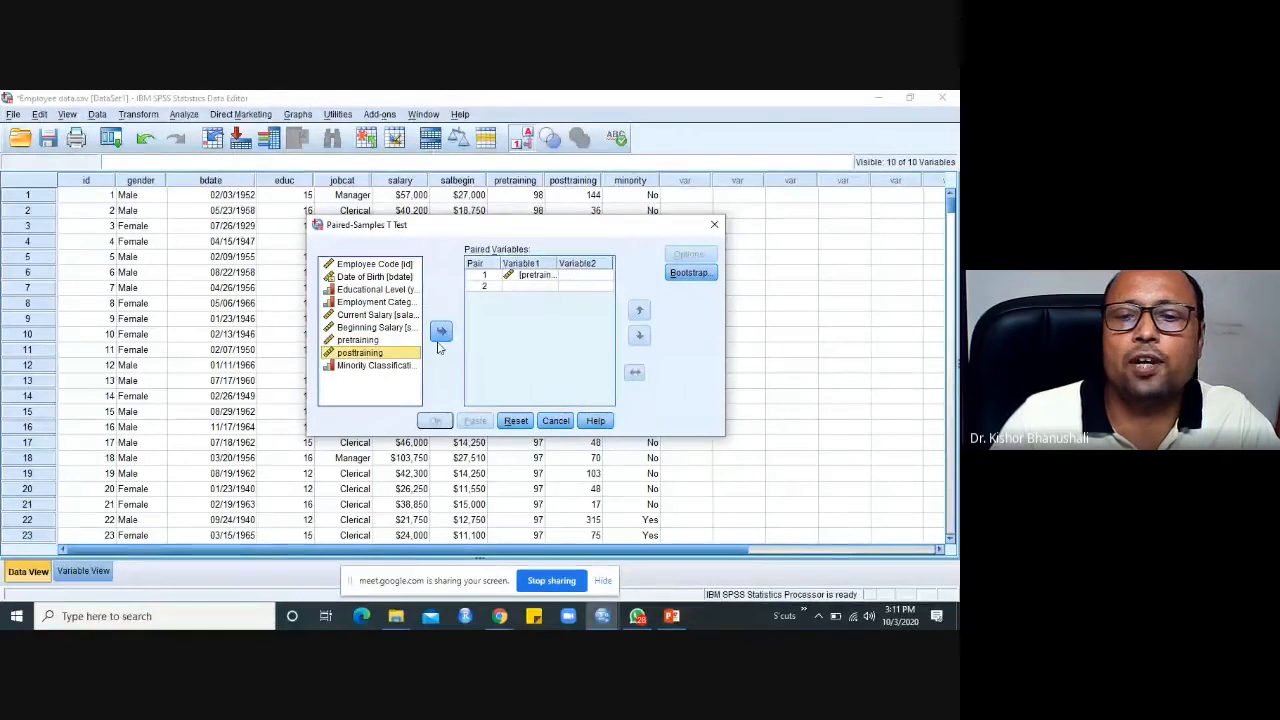
click(440, 333)
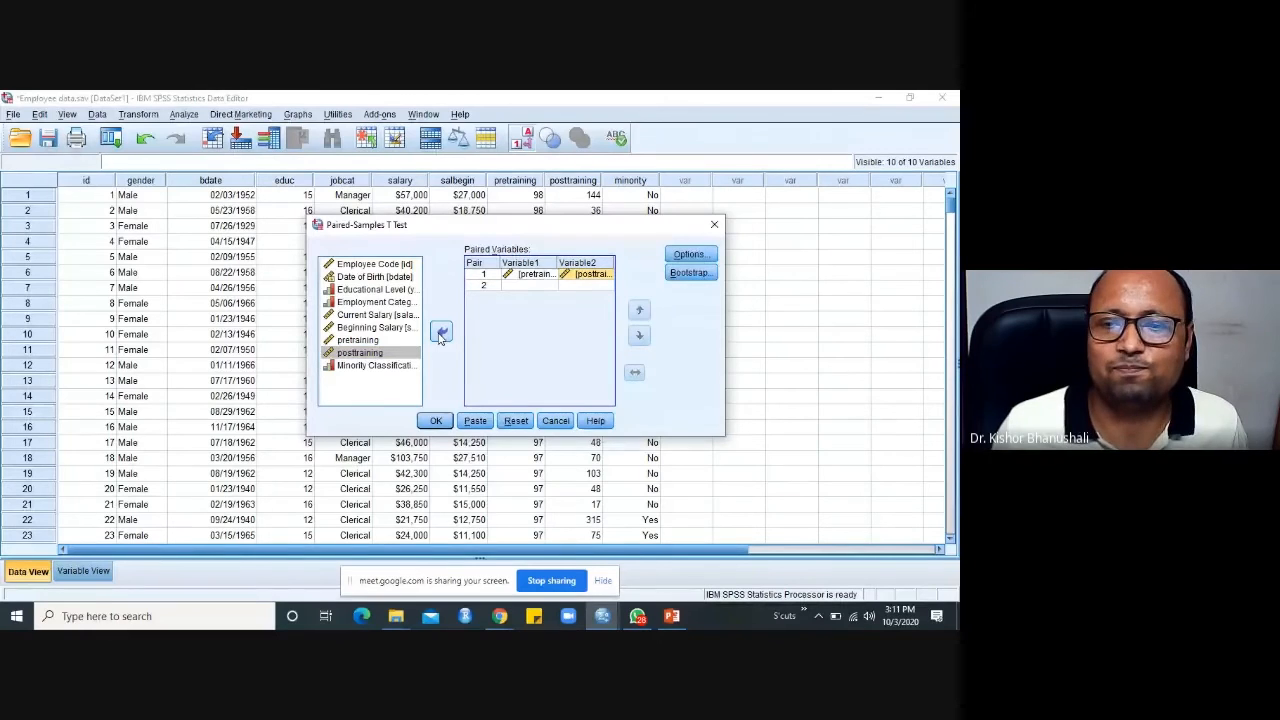
Run the paired test with a 95% confidence interval and missing cases excluded analysis by analysis, and examine the Paired Samples Test table.
click(690, 254)
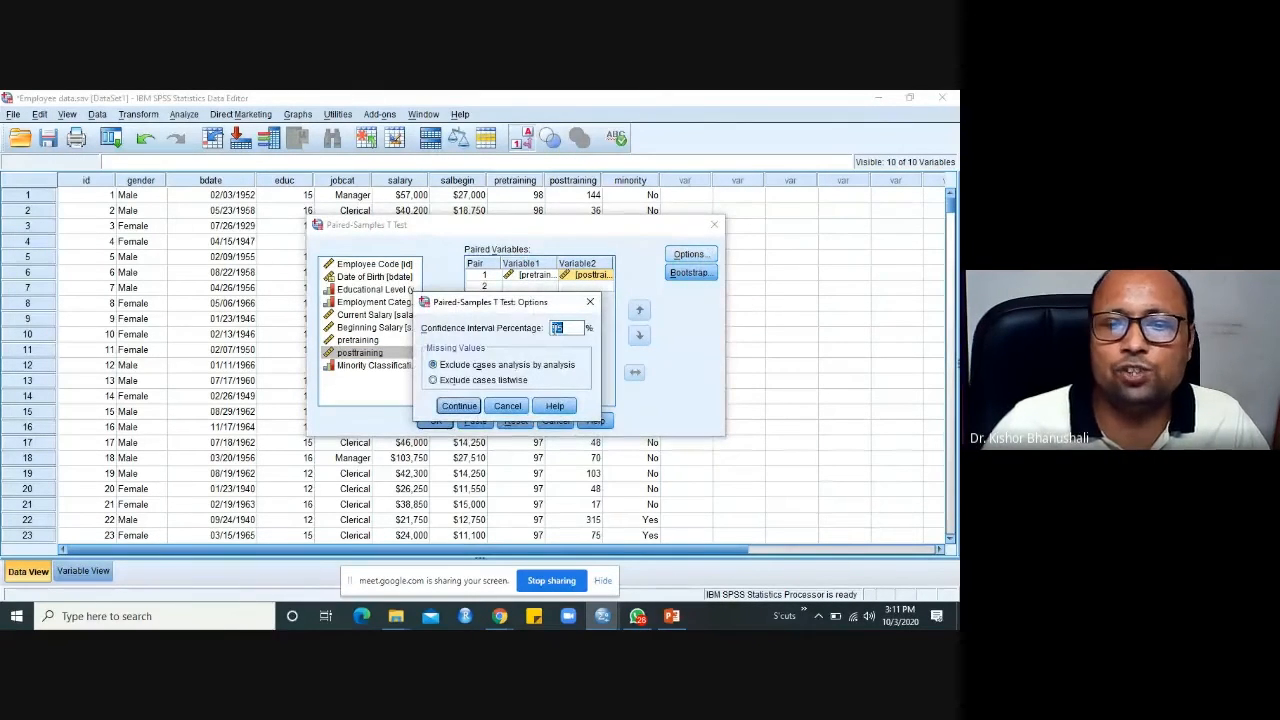
click(459, 405)
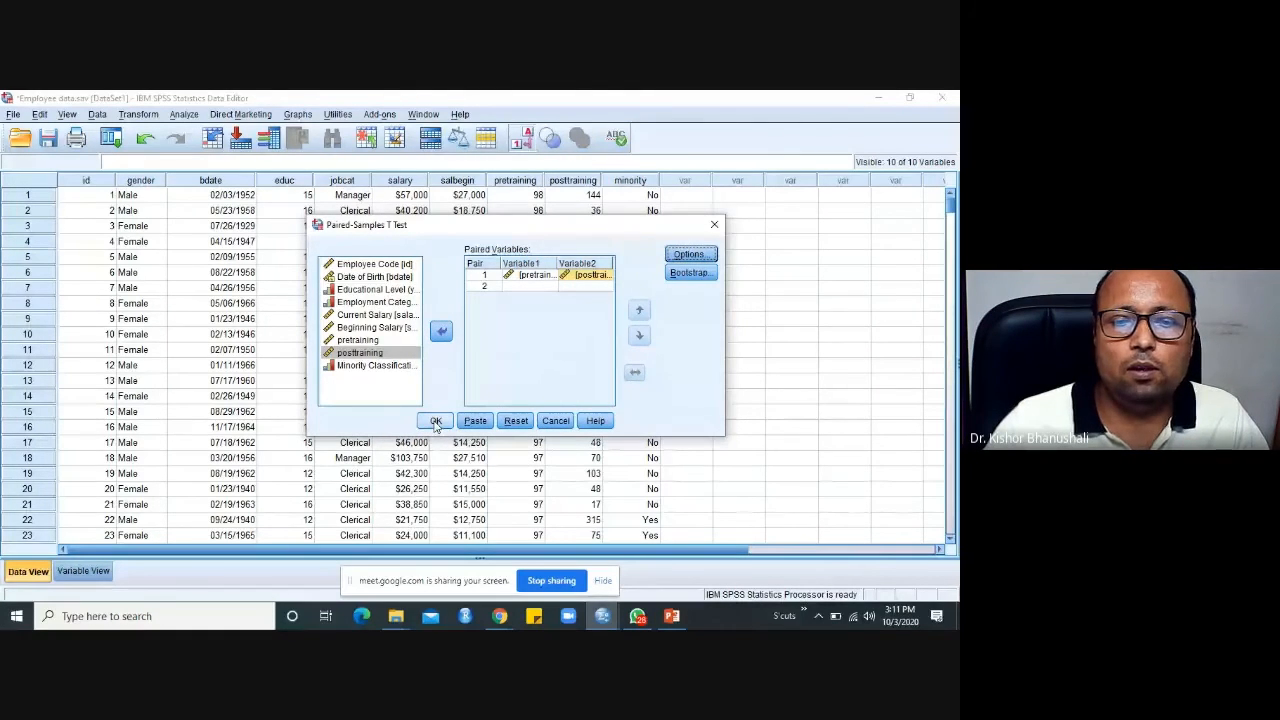
click(436, 421)
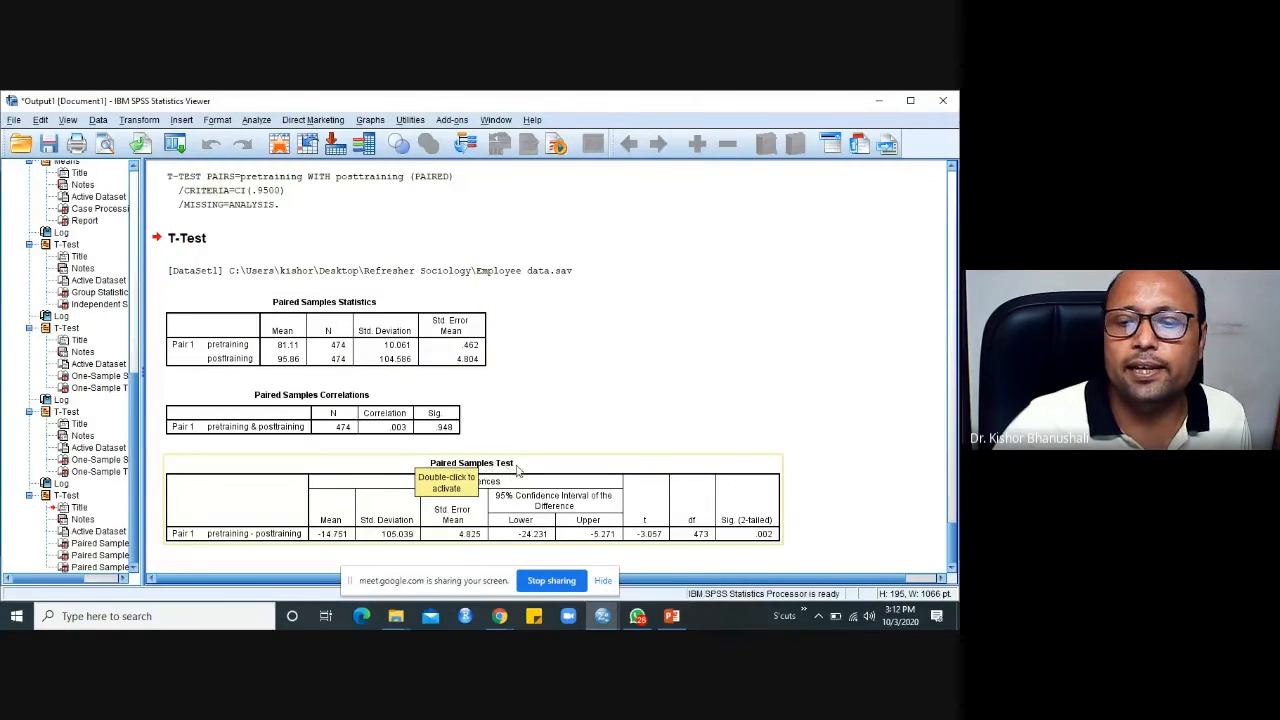
click(704, 536)
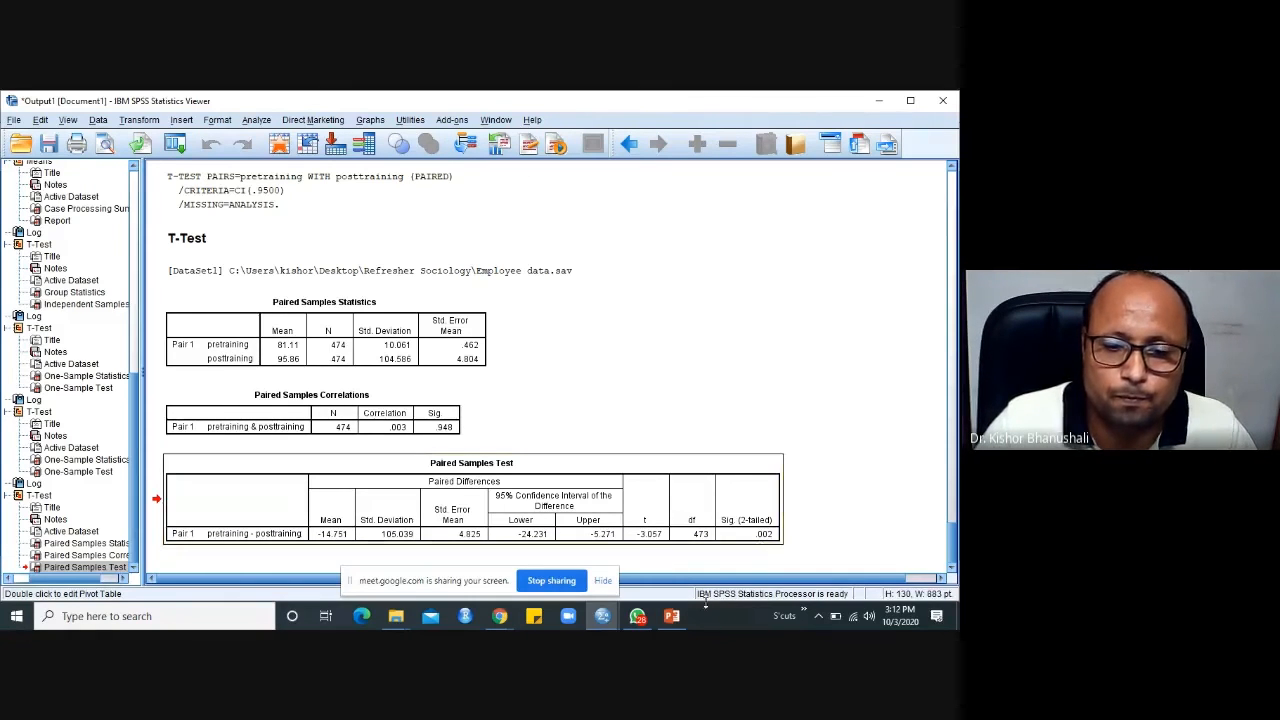
Return to the Employee data.sav data sheet and inspect the jobcat and salary columns.
click(604, 615)
click(657, 556)
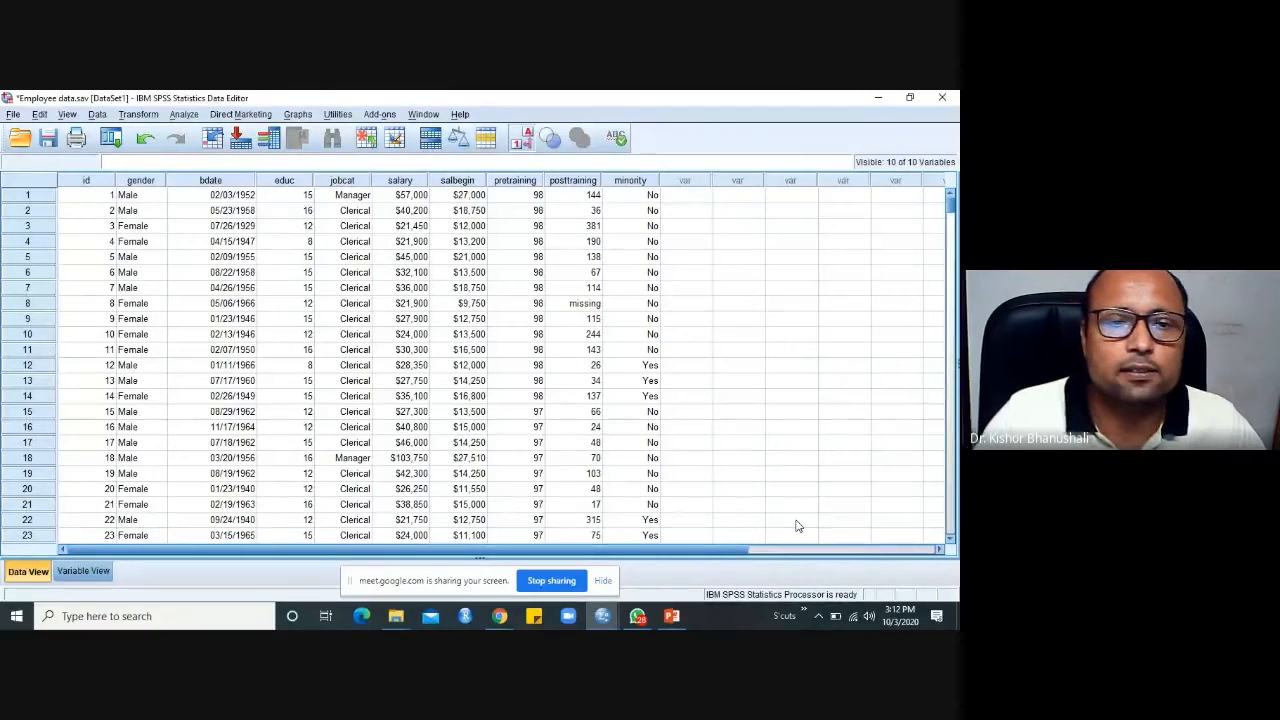
click(410, 181)
click(352, 194)
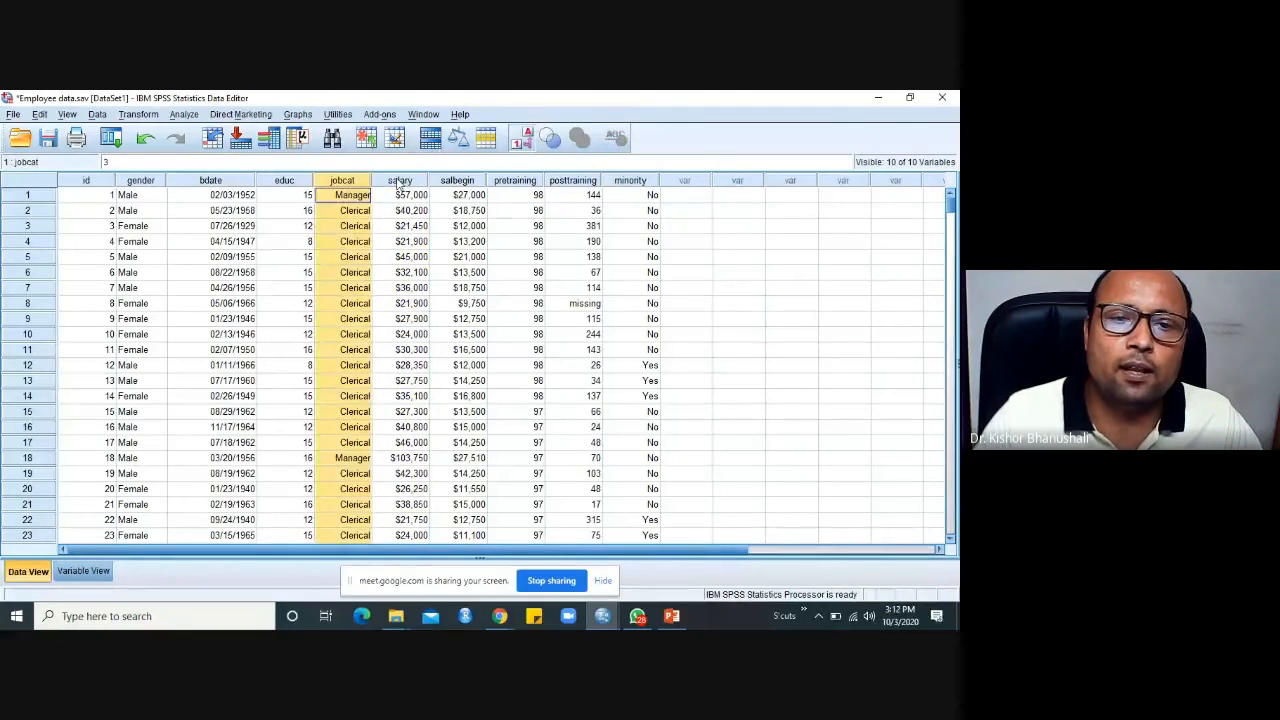
click(399, 181)
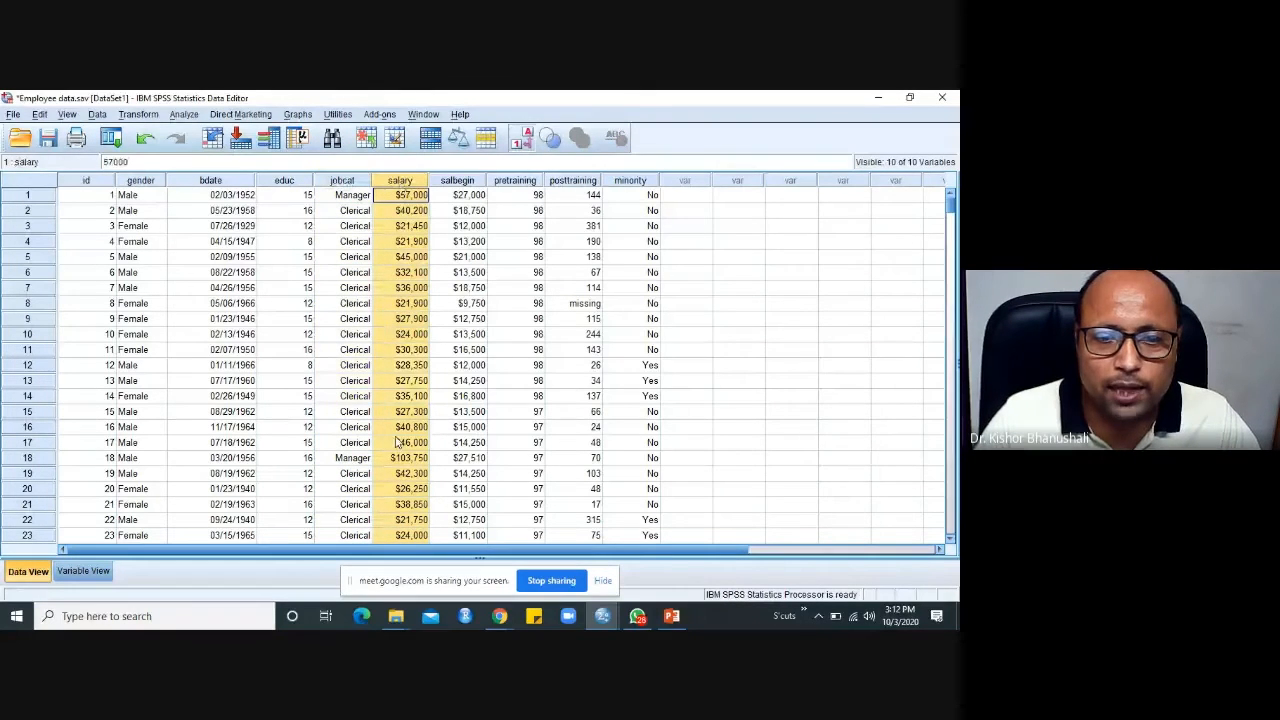
click(350, 183)
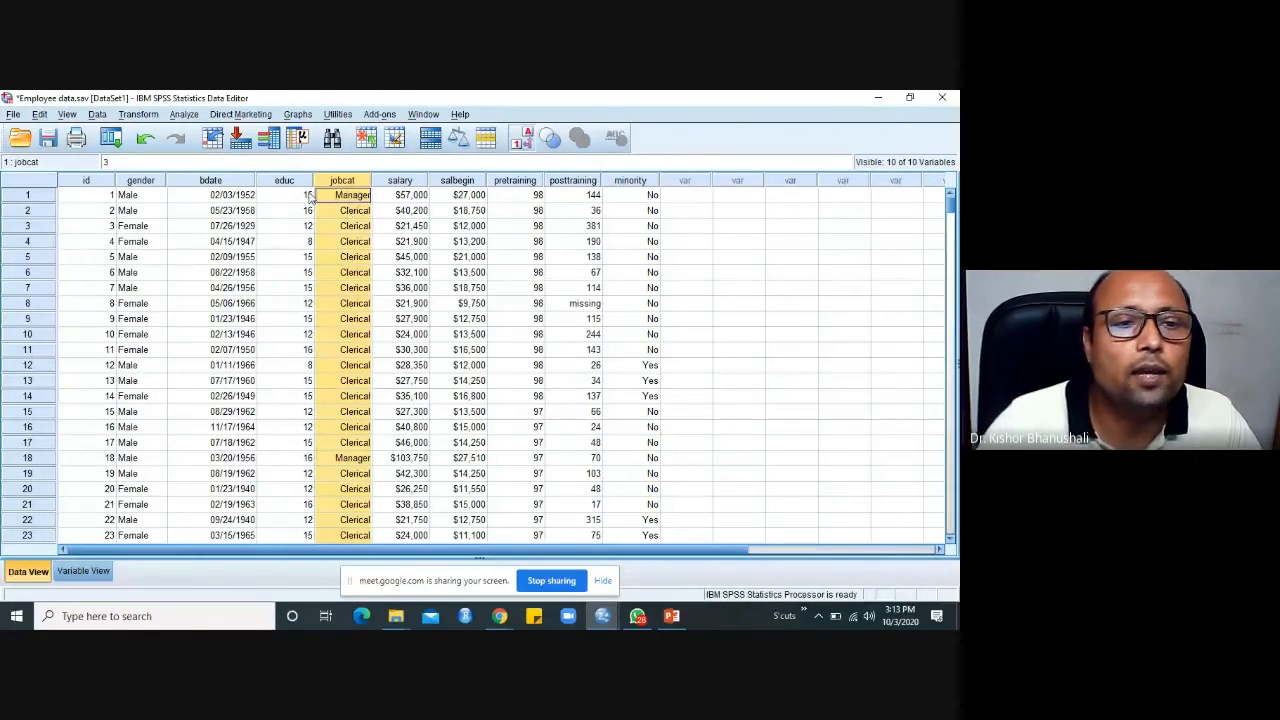
Set up a One-Way ANOVA with Current Salary as the dependent variable and Employment Category as the factor.
click(184, 115)
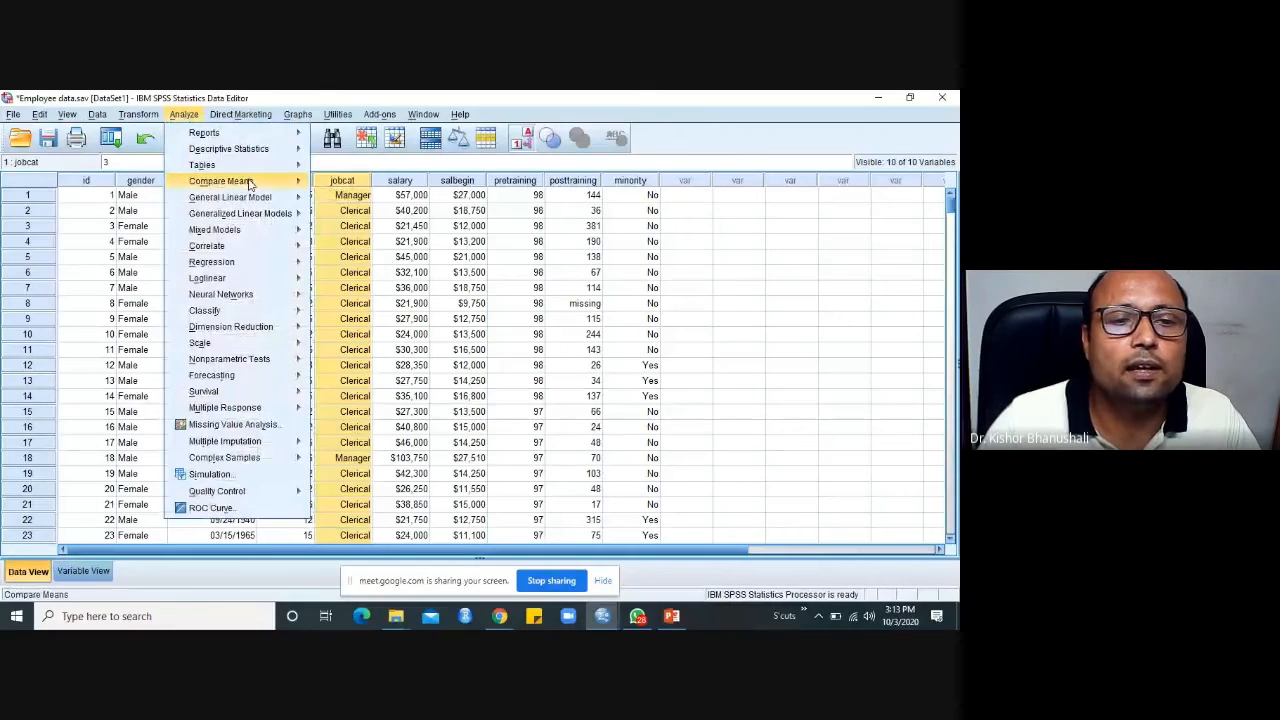
mouse_move(245, 181)
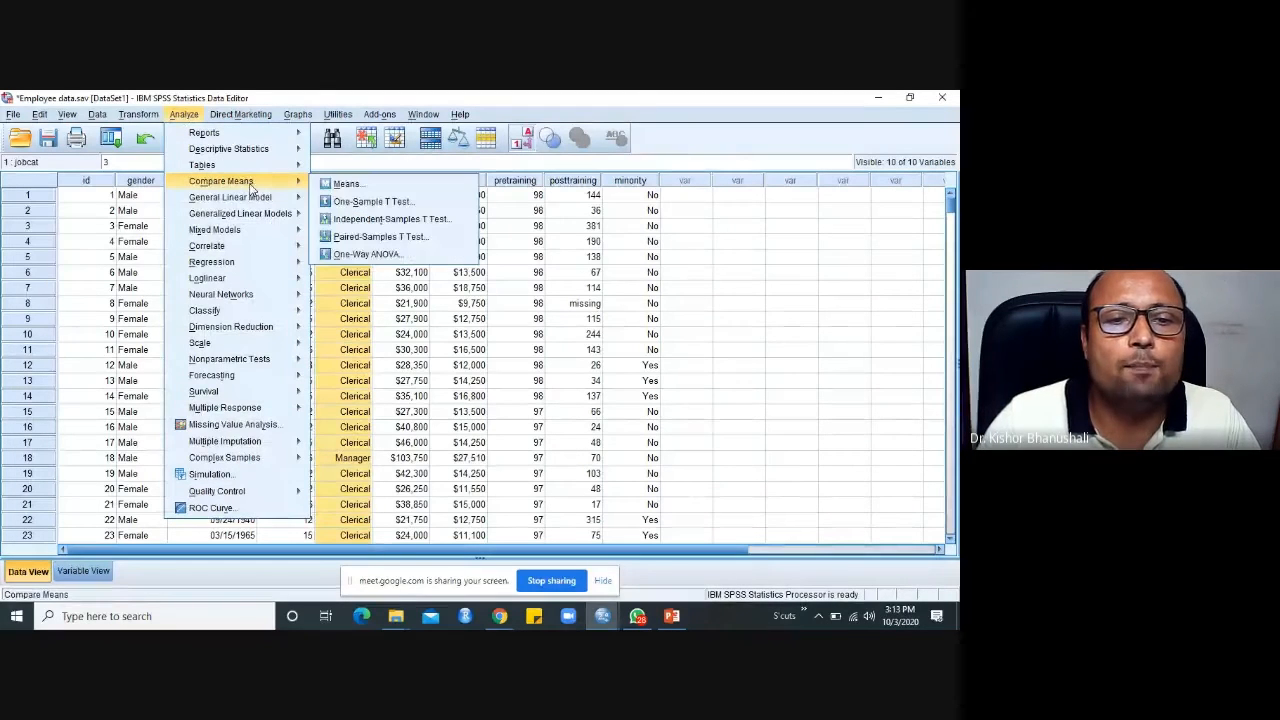
click(378, 256)
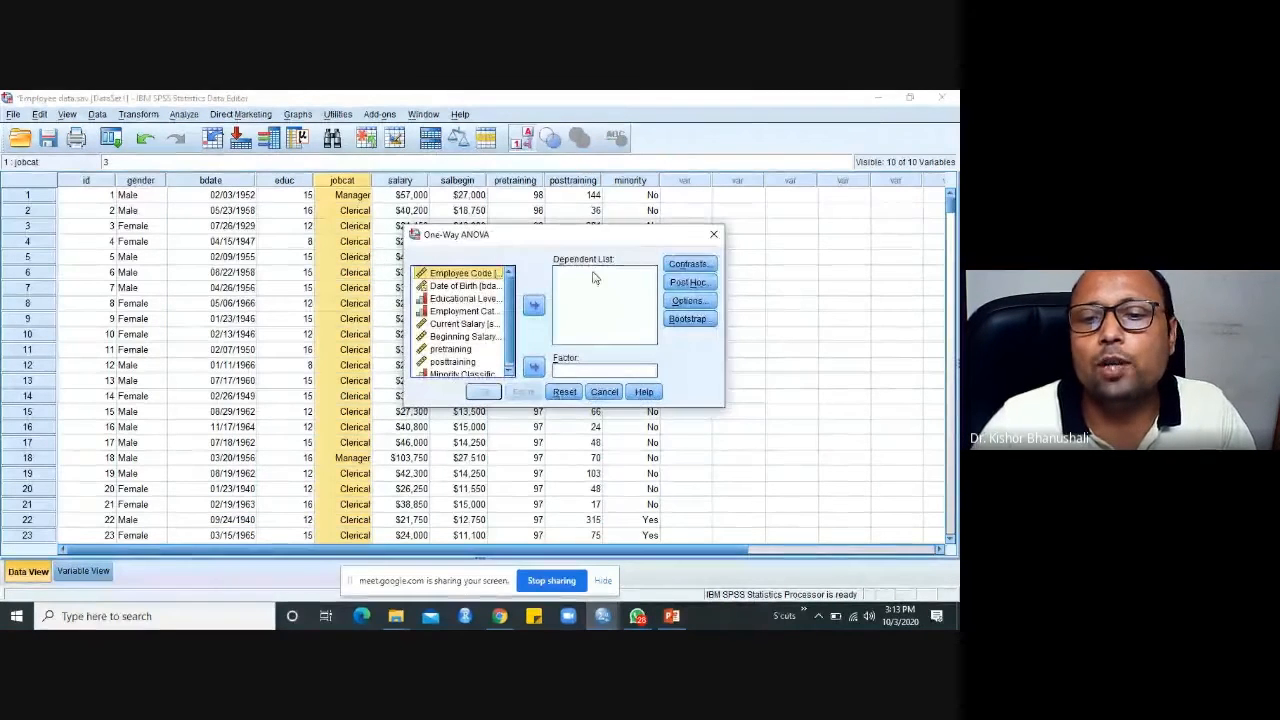
click(462, 324)
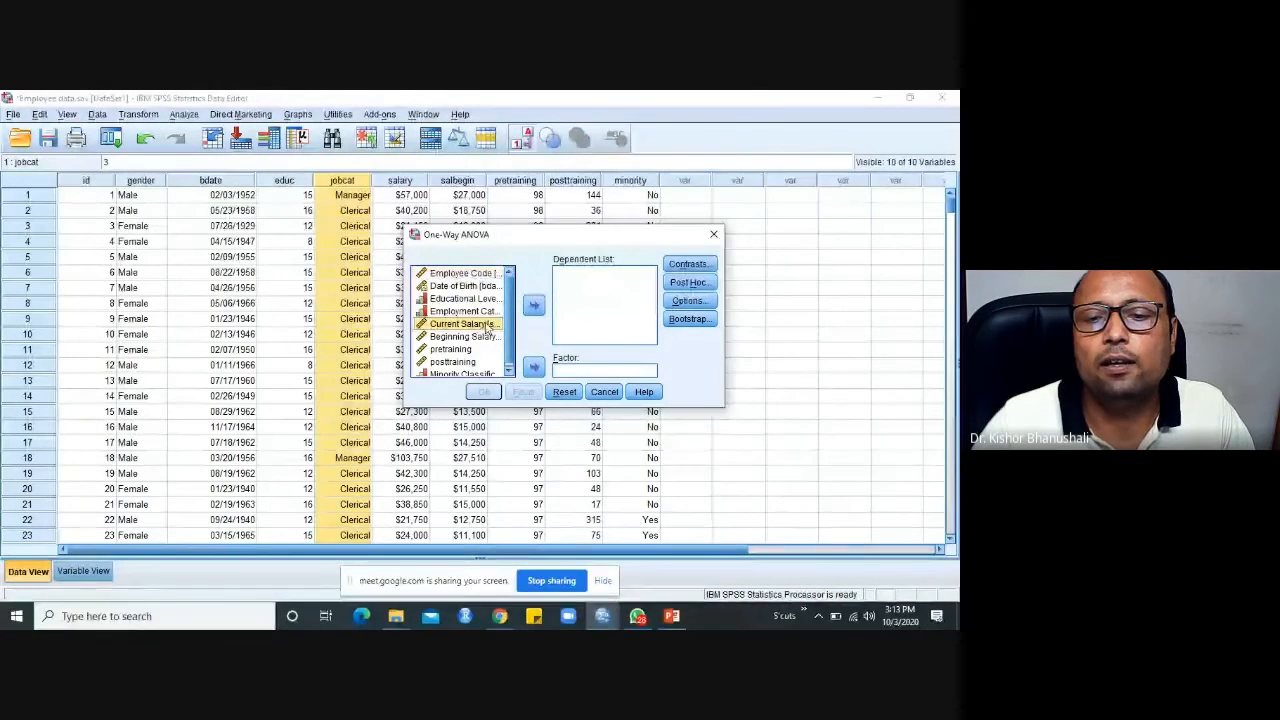
click(535, 304)
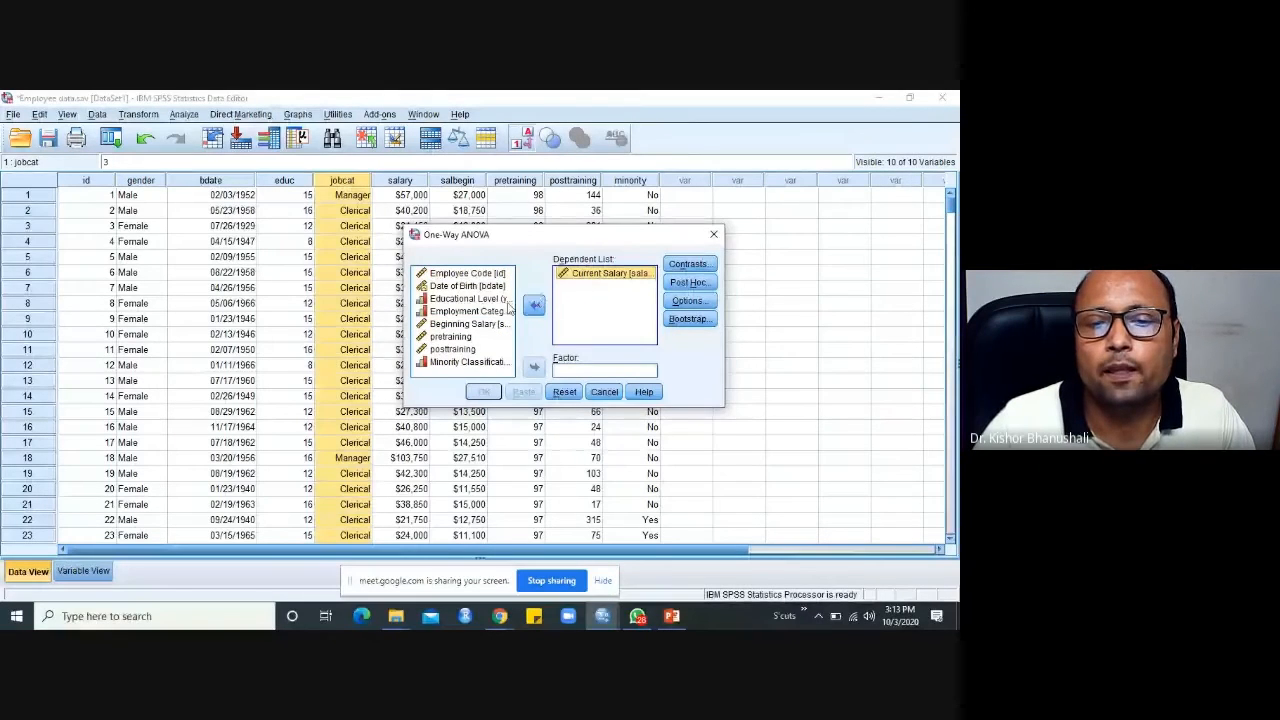
click(466, 311)
click(533, 369)
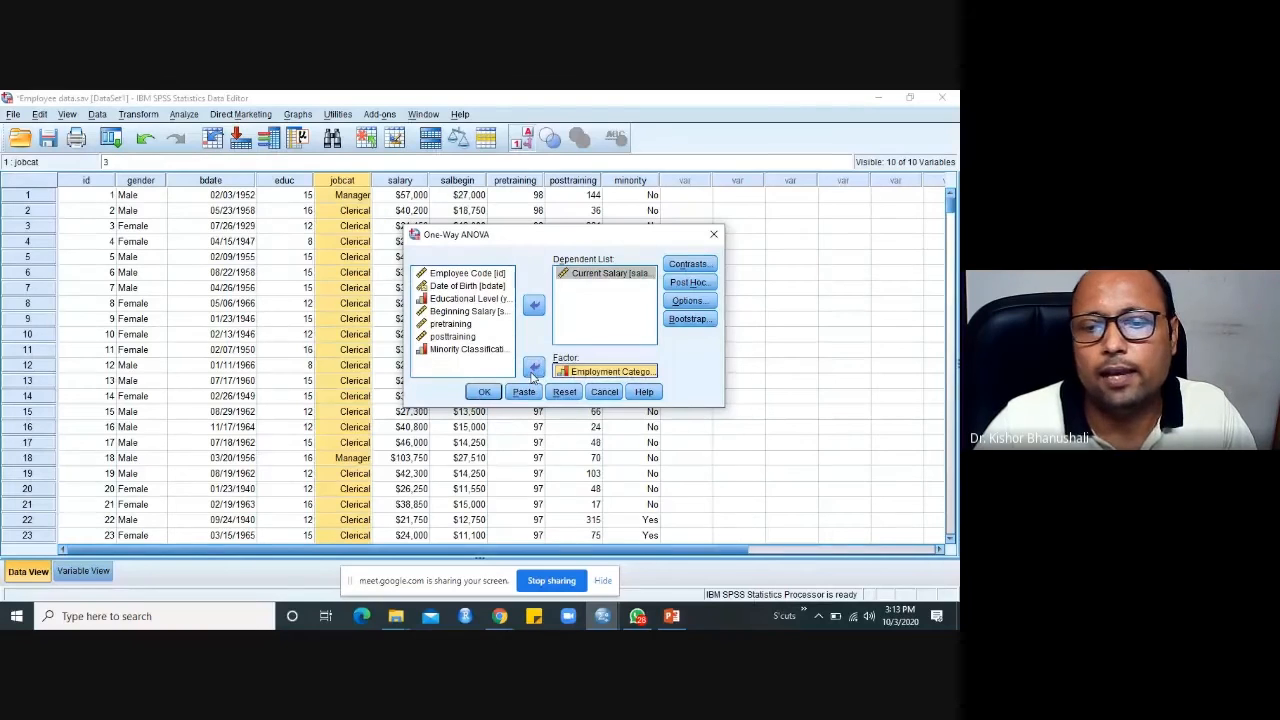
Include Descriptive statistics in the One-Way ANOVA options.
click(690, 302)
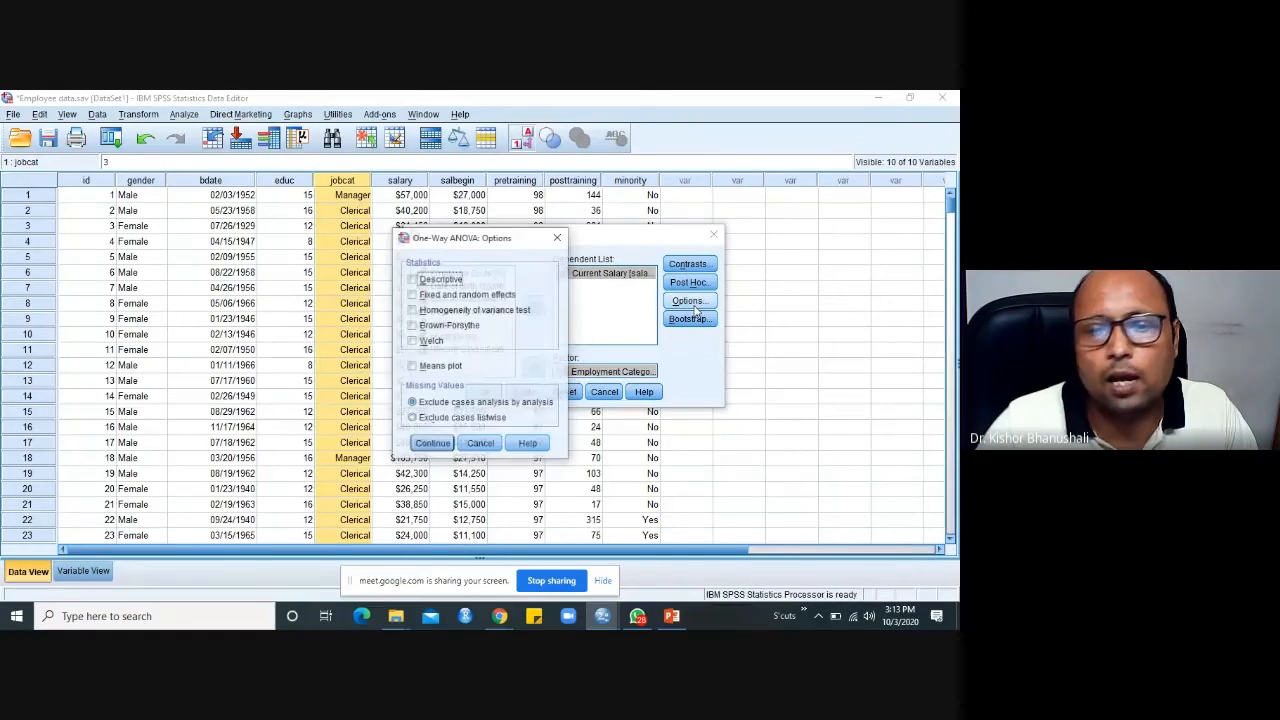
click(412, 280)
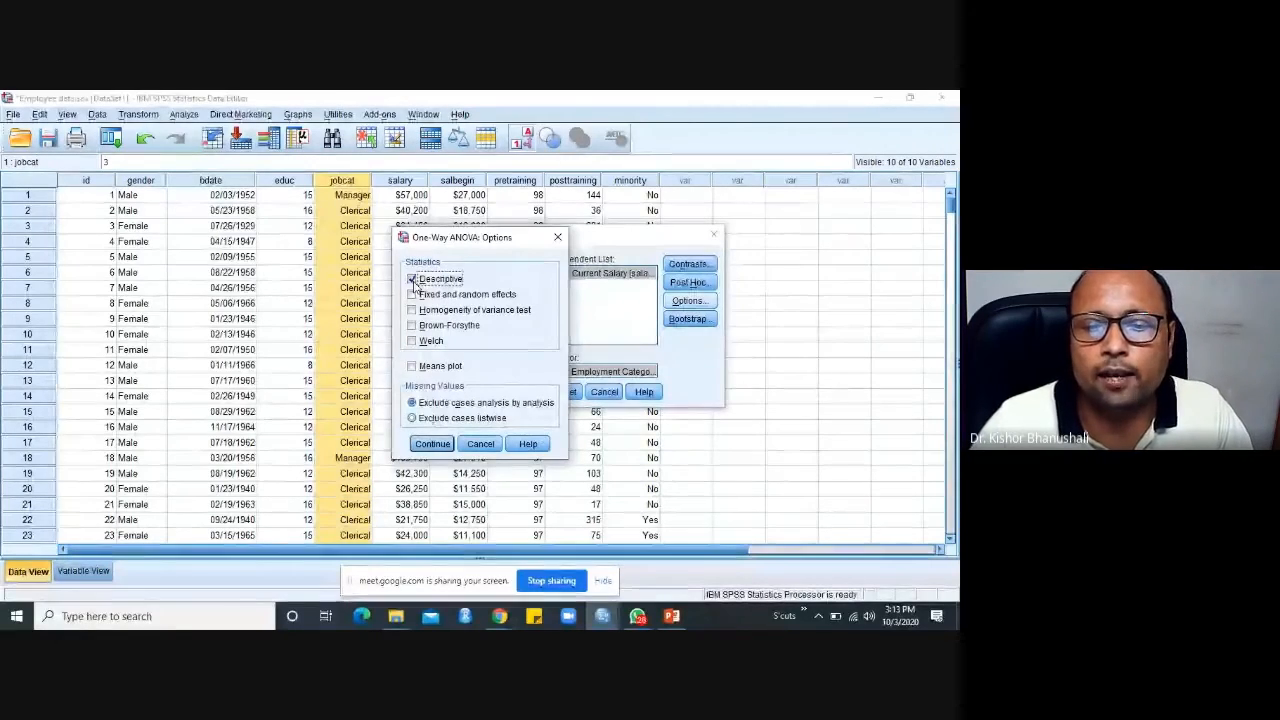
click(432, 444)
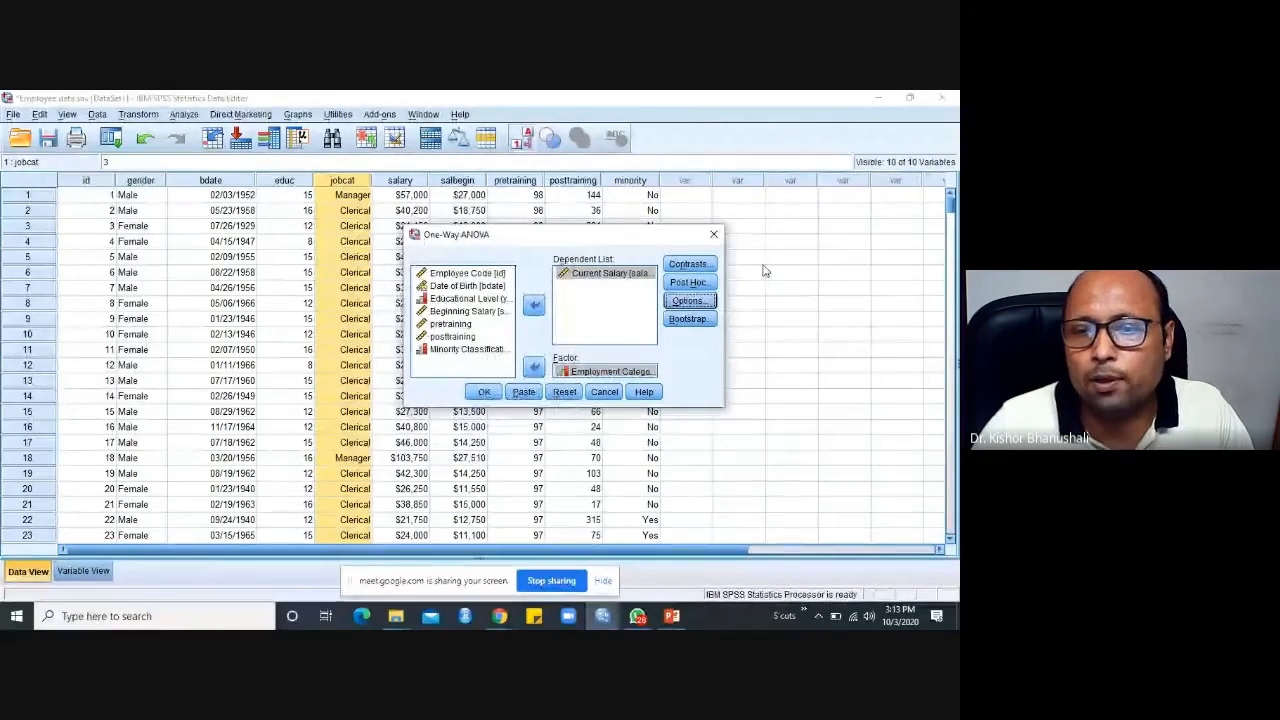
Add the Tukey post hoc test to the One-Way ANOVA and run the analysis.
click(690, 283)
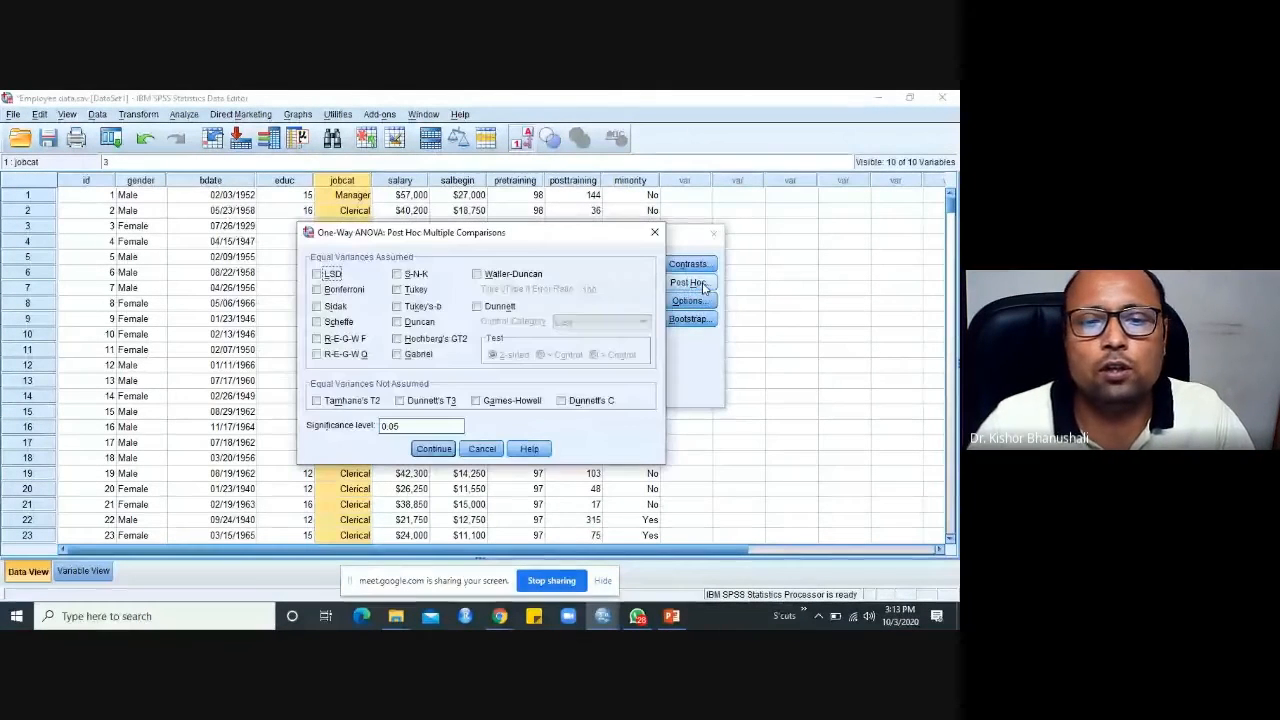
click(397, 290)
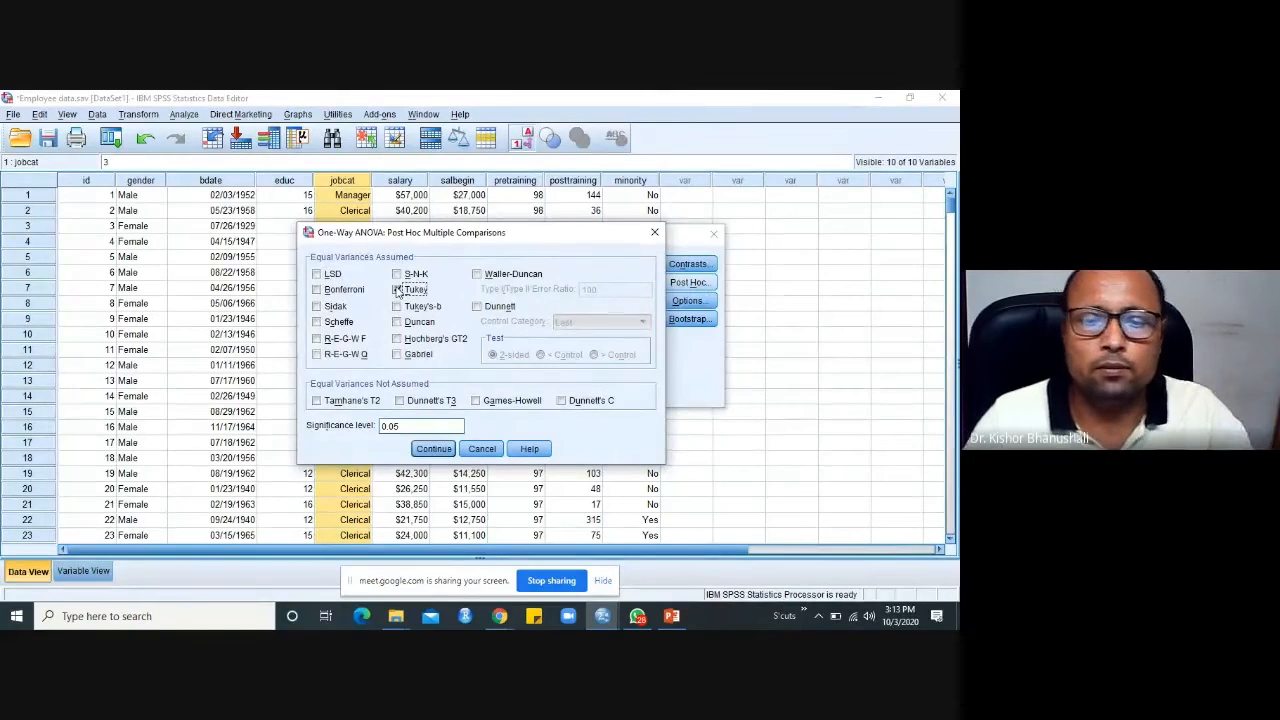
click(435, 450)
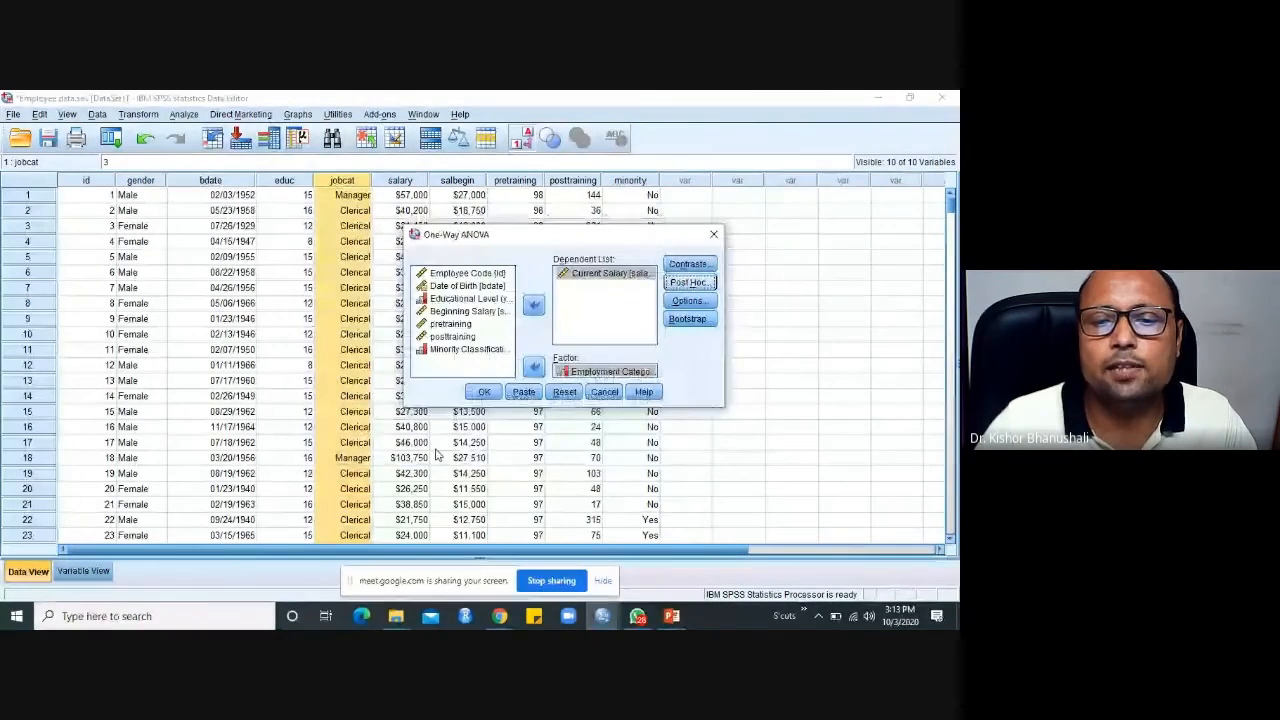
click(484, 392)
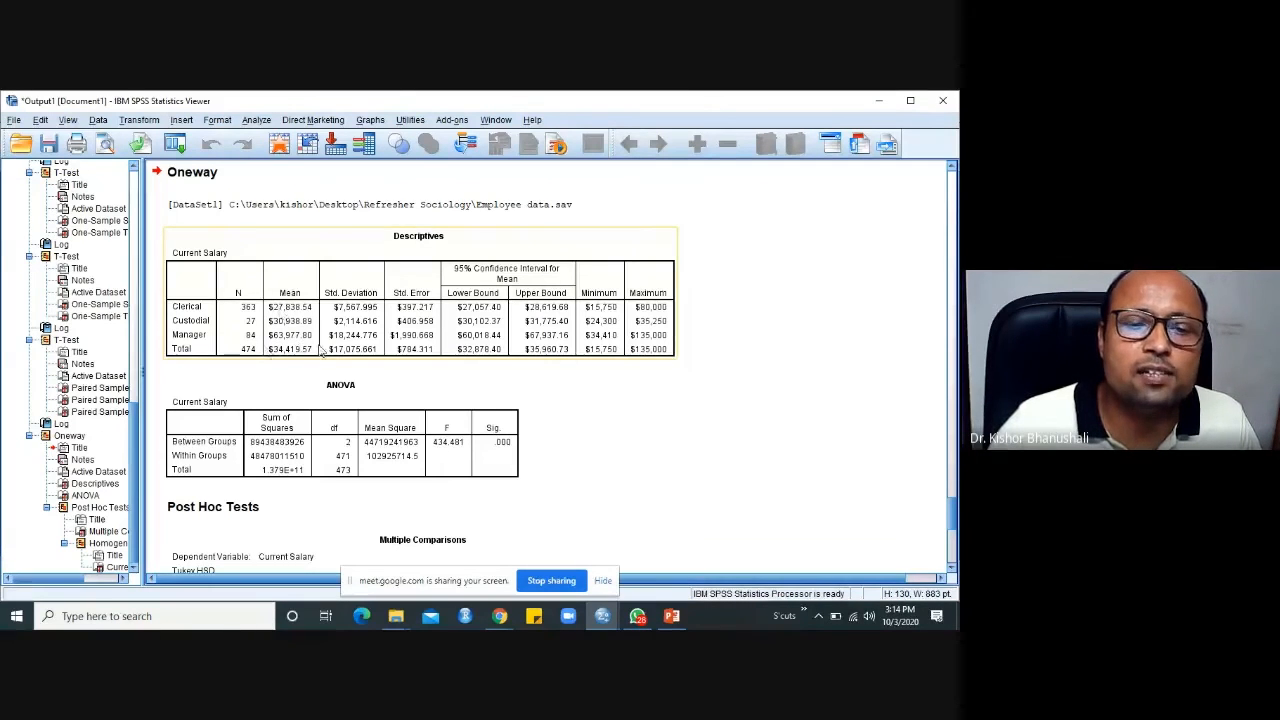
Examine the ANOVA significance, the Tukey Multiple Comparisons between employment categories, and the Homogeneous Subsets table for Current Salary.
click(335, 396)
click(505, 453)
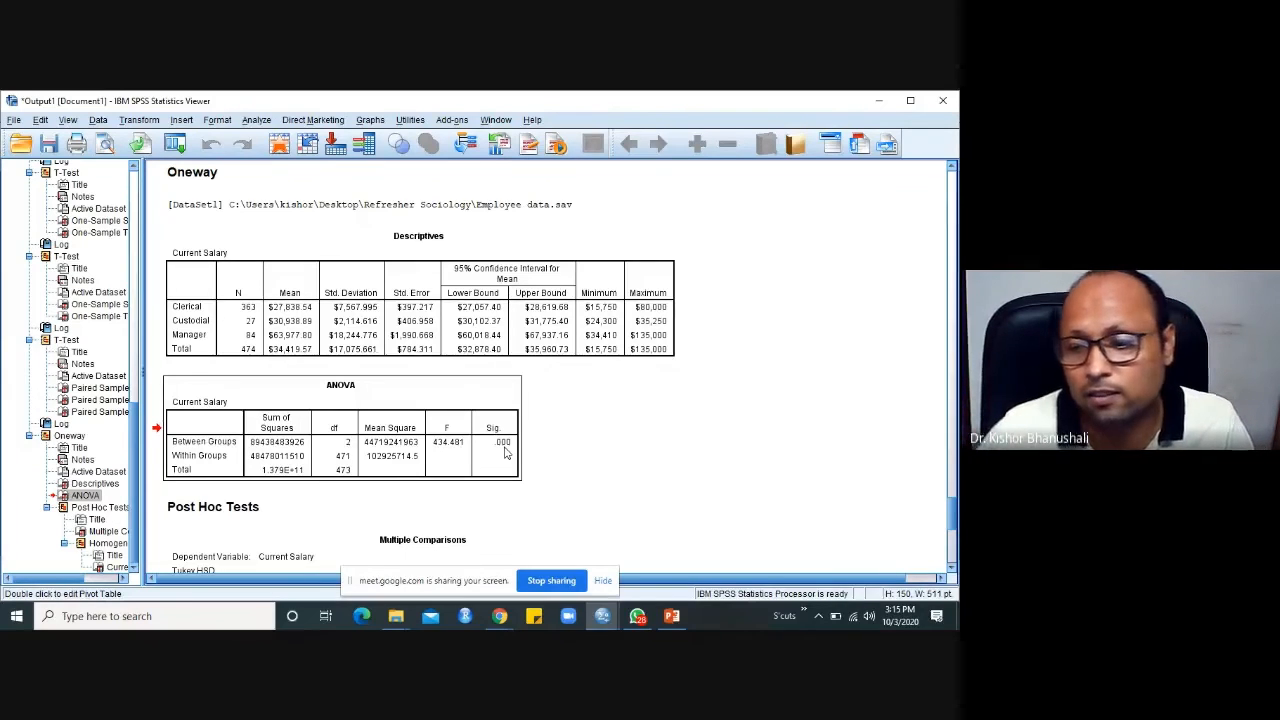
scroll(580, 434, down, 5)
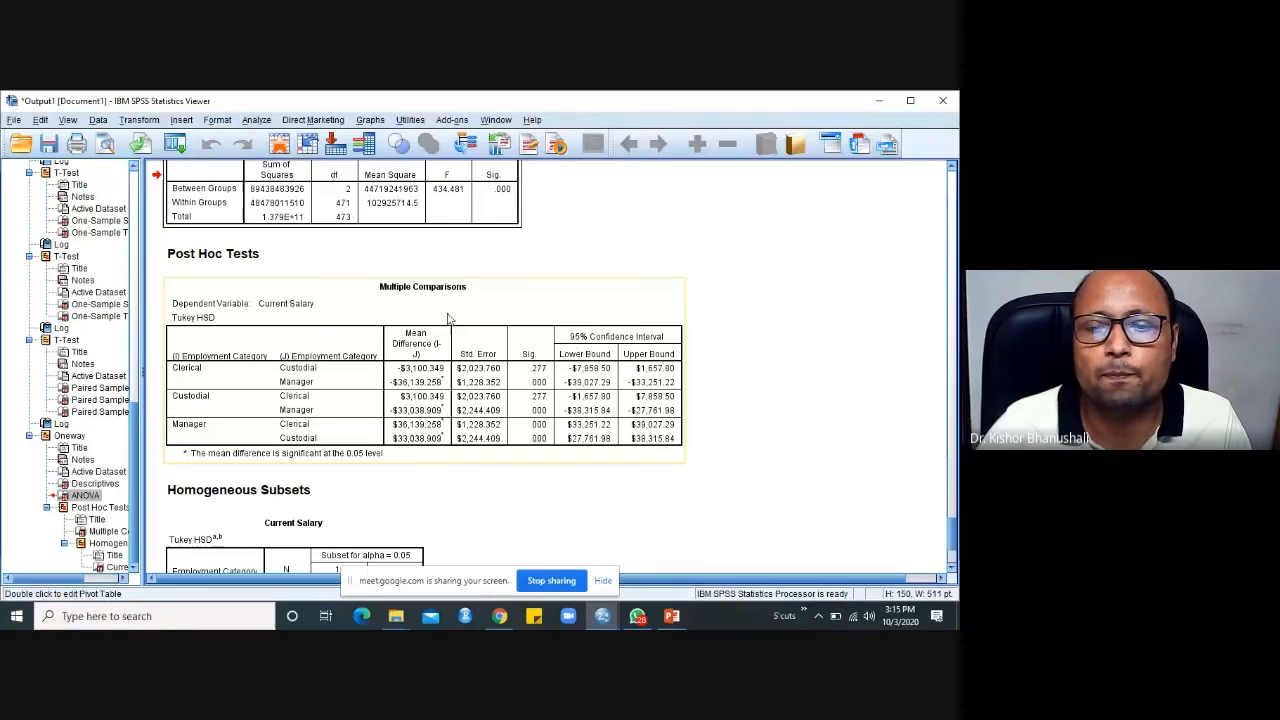
click(196, 376)
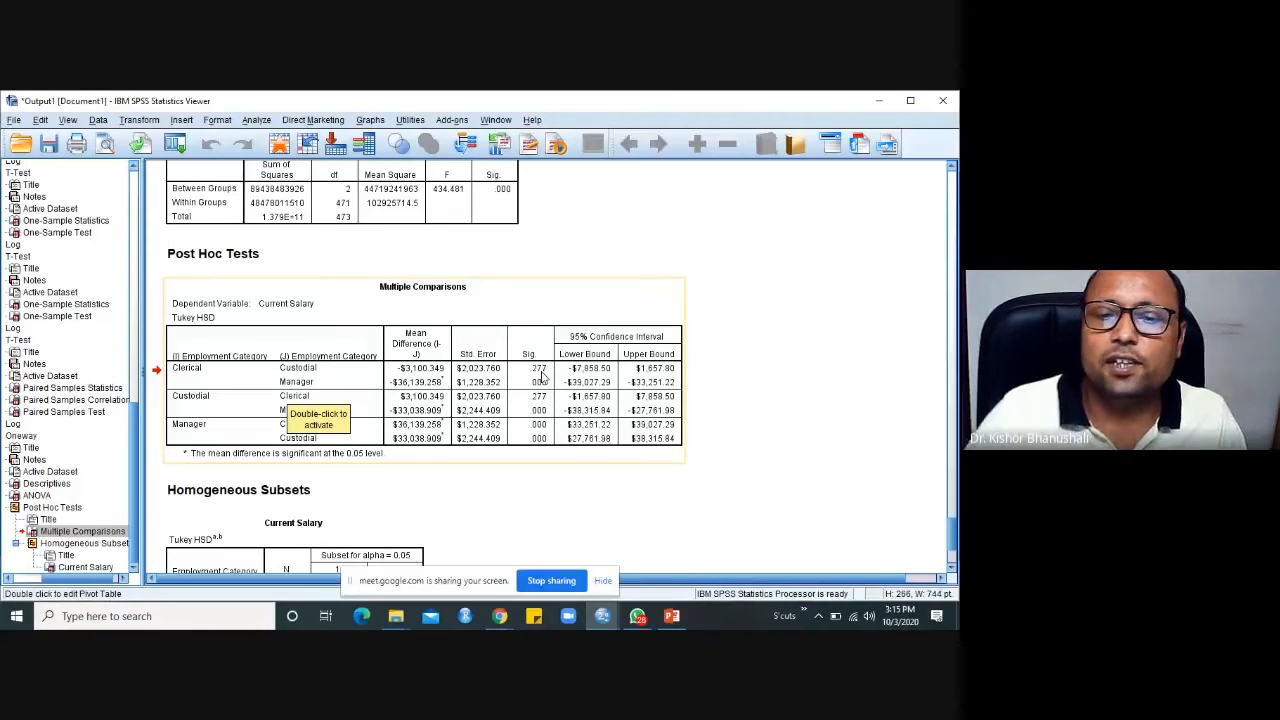
click(541, 375)
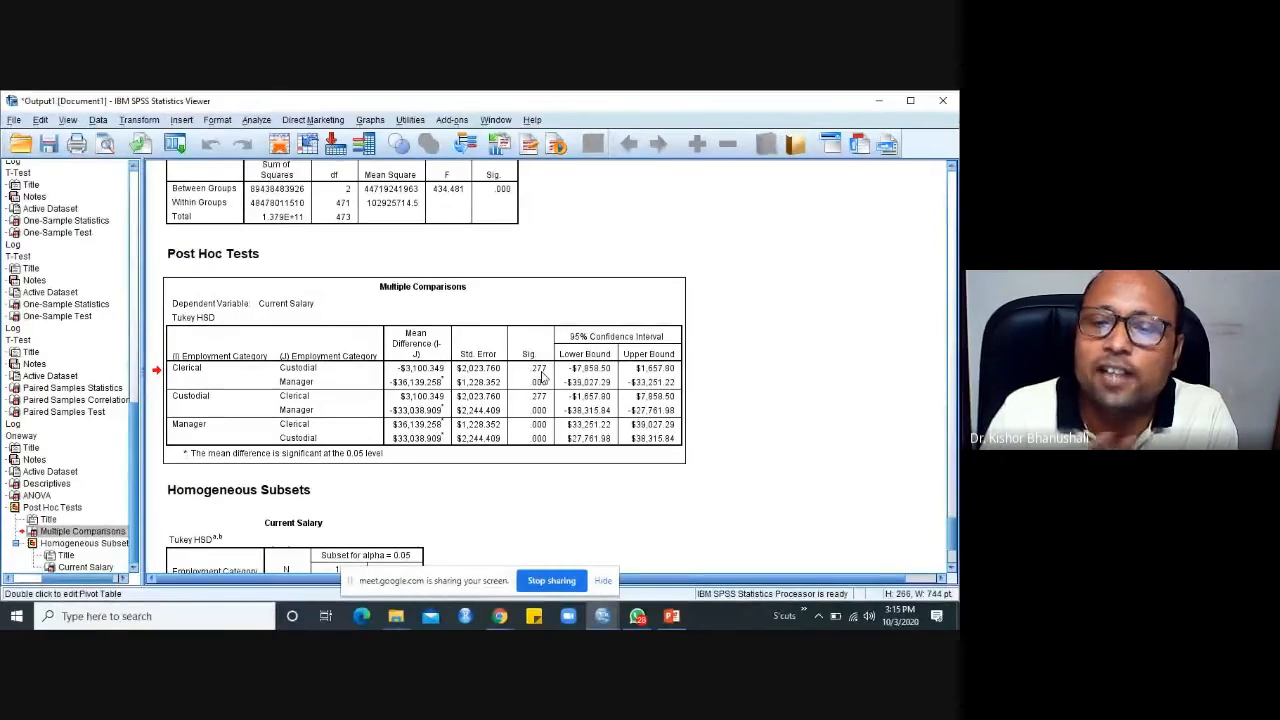
scroll(541, 374, up, 5)
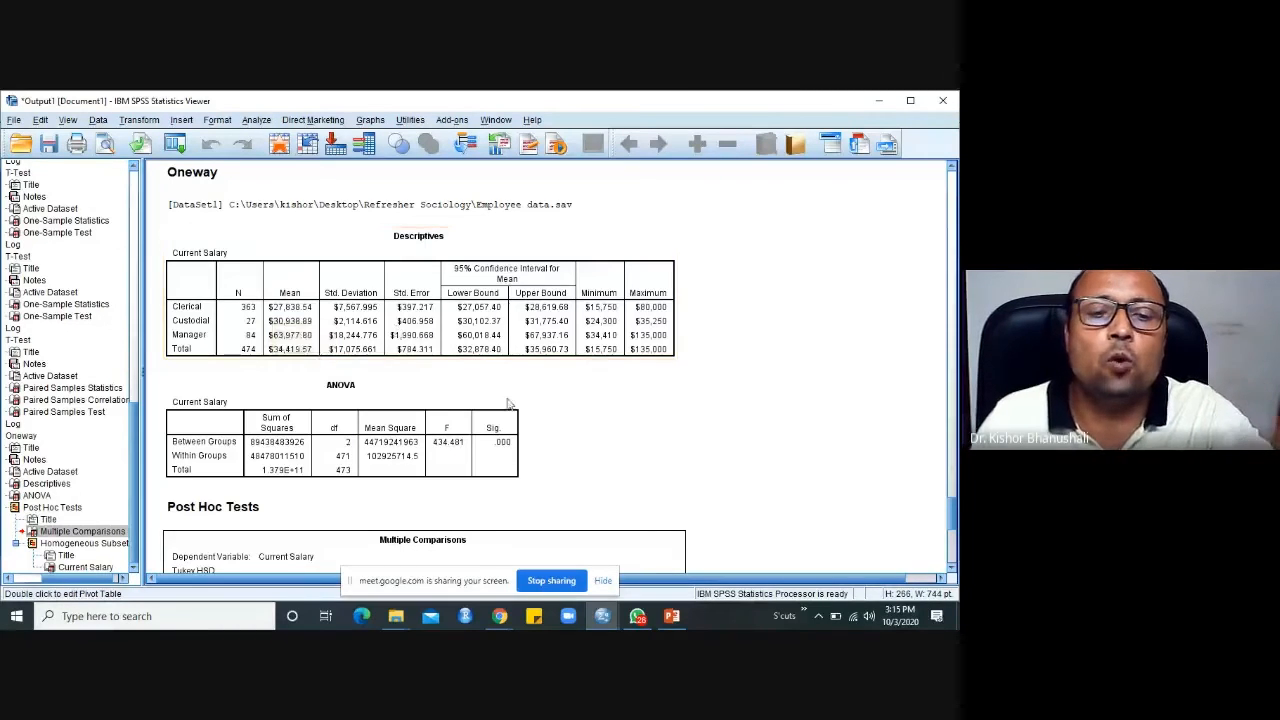
scroll(594, 407, down, 7)
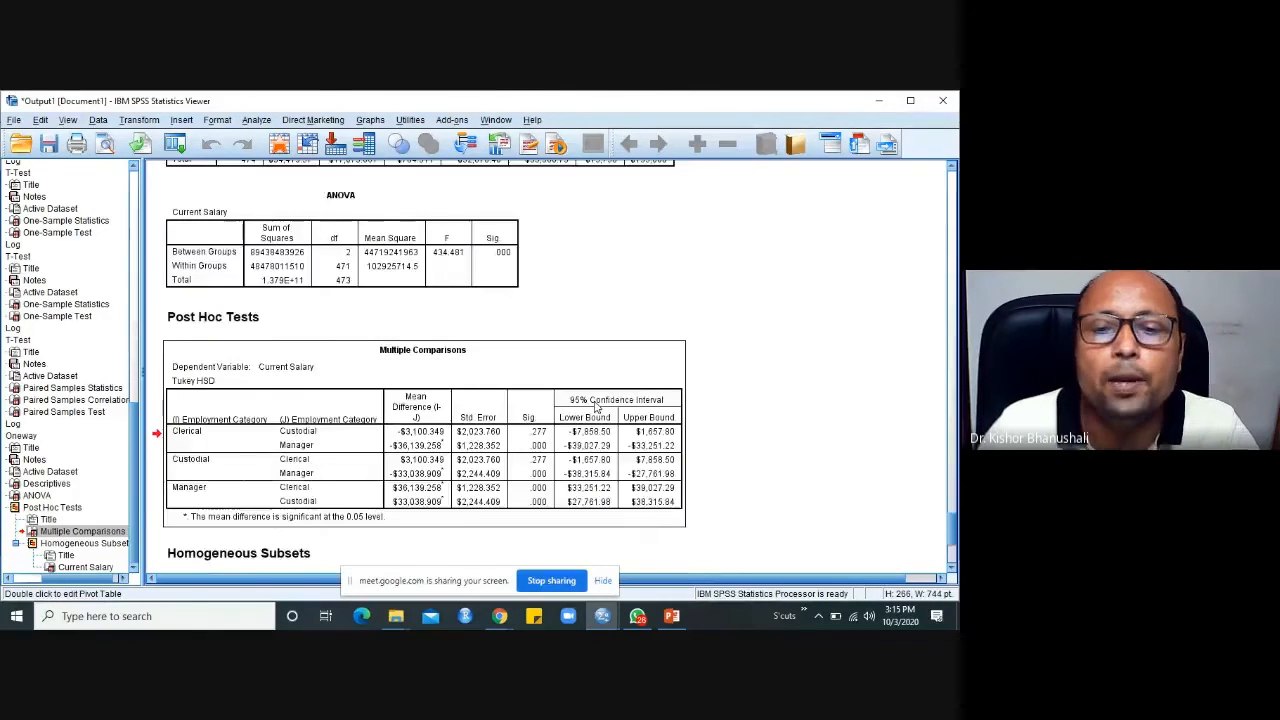
scroll(309, 384, up, 2)
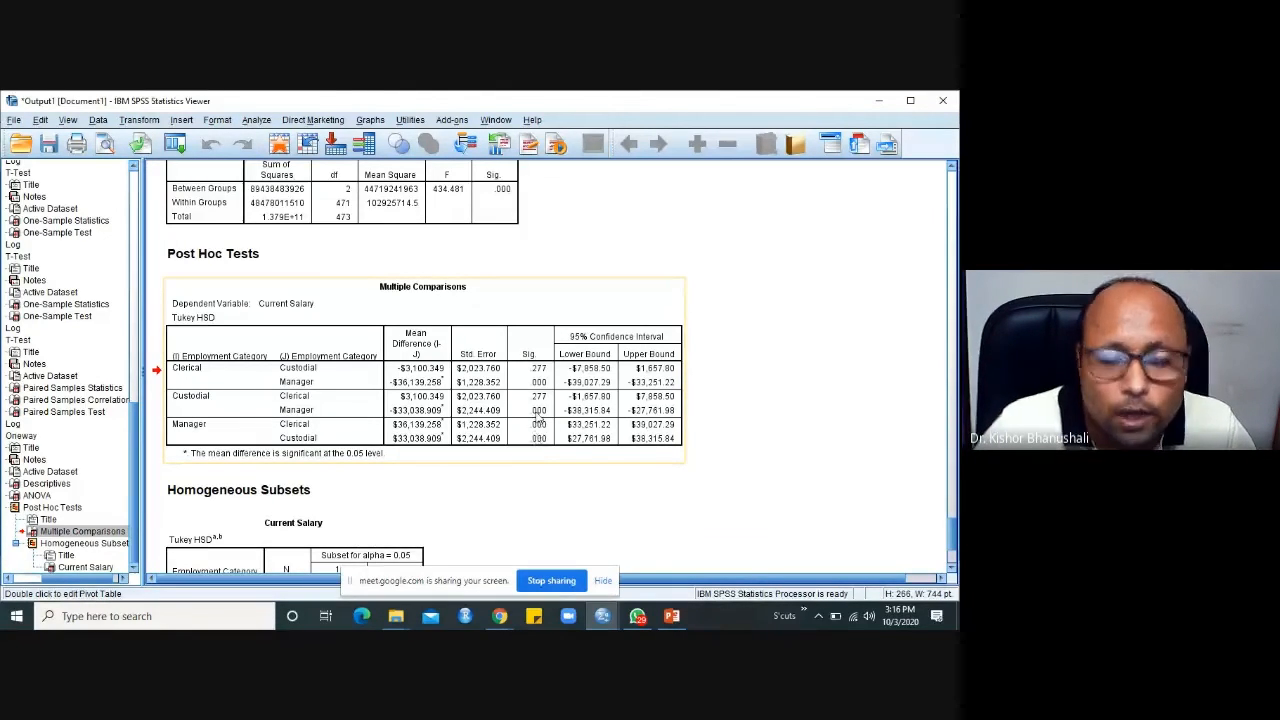
scroll(569, 420, down, 3)
click(312, 390)
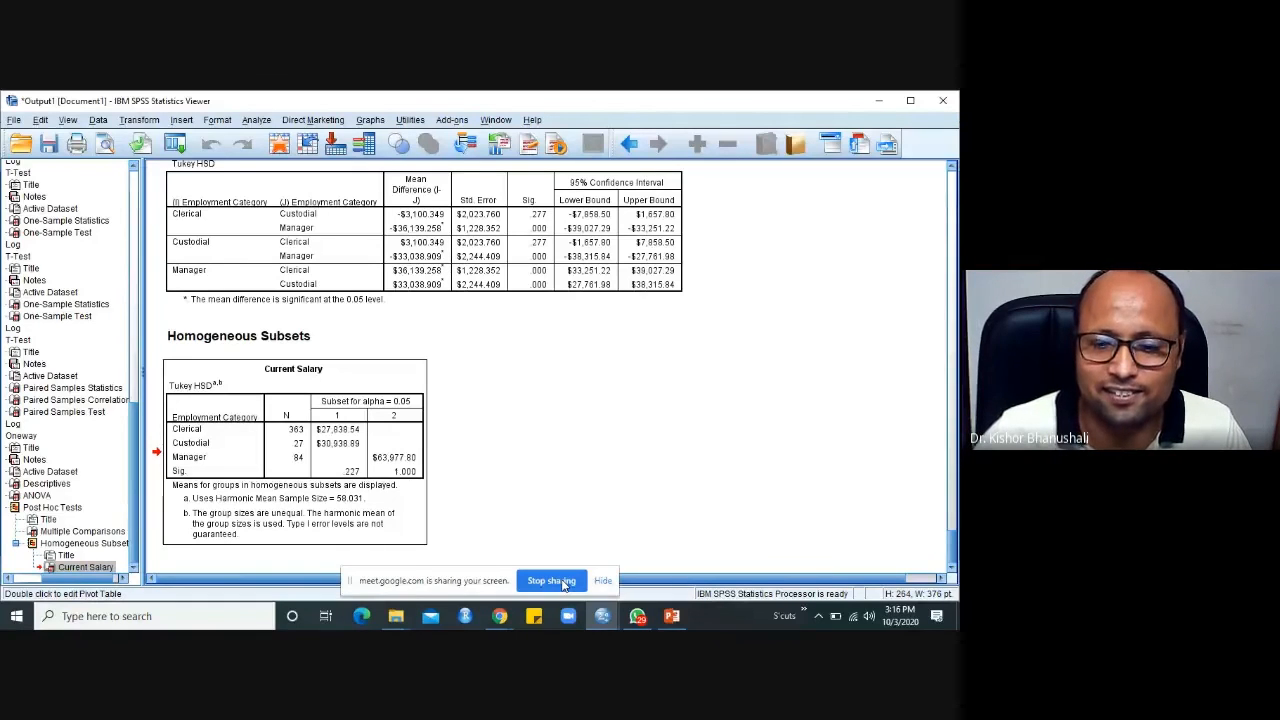
Switch to the Employee data.sav data window and review the gender and jobcat columns.
mouse_move(600, 618)
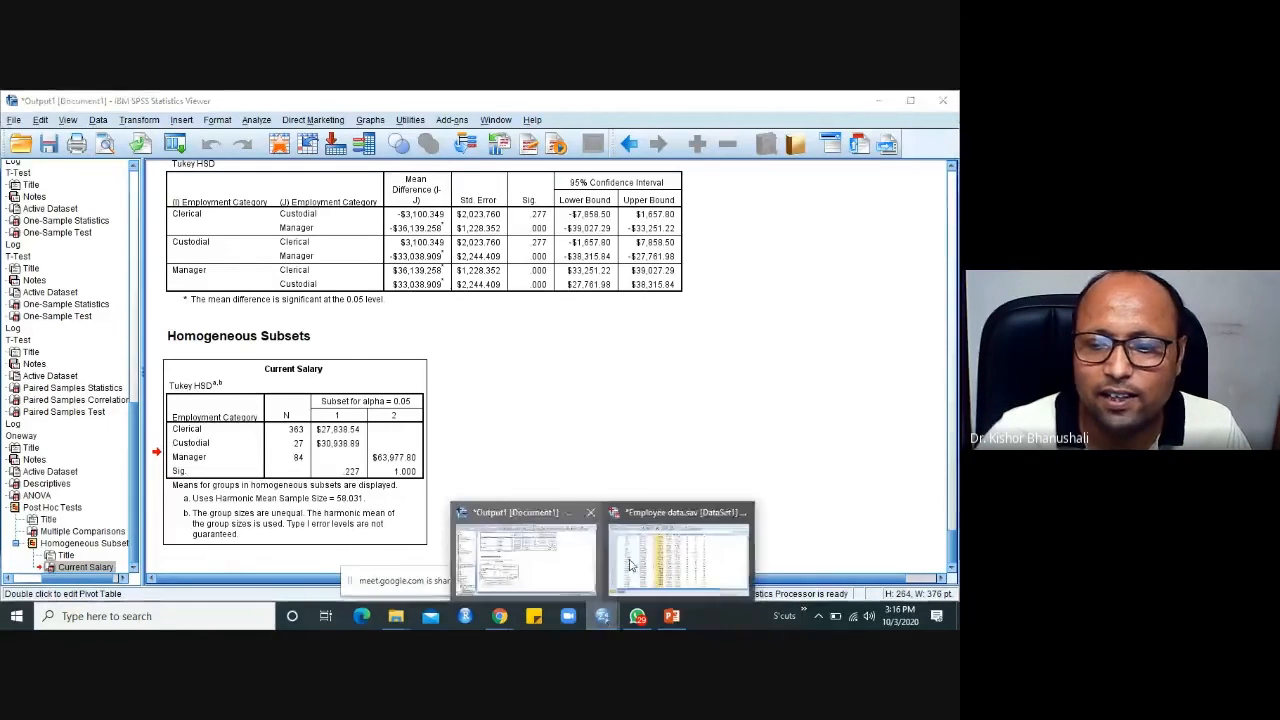
click(678, 550)
click(727, 351)
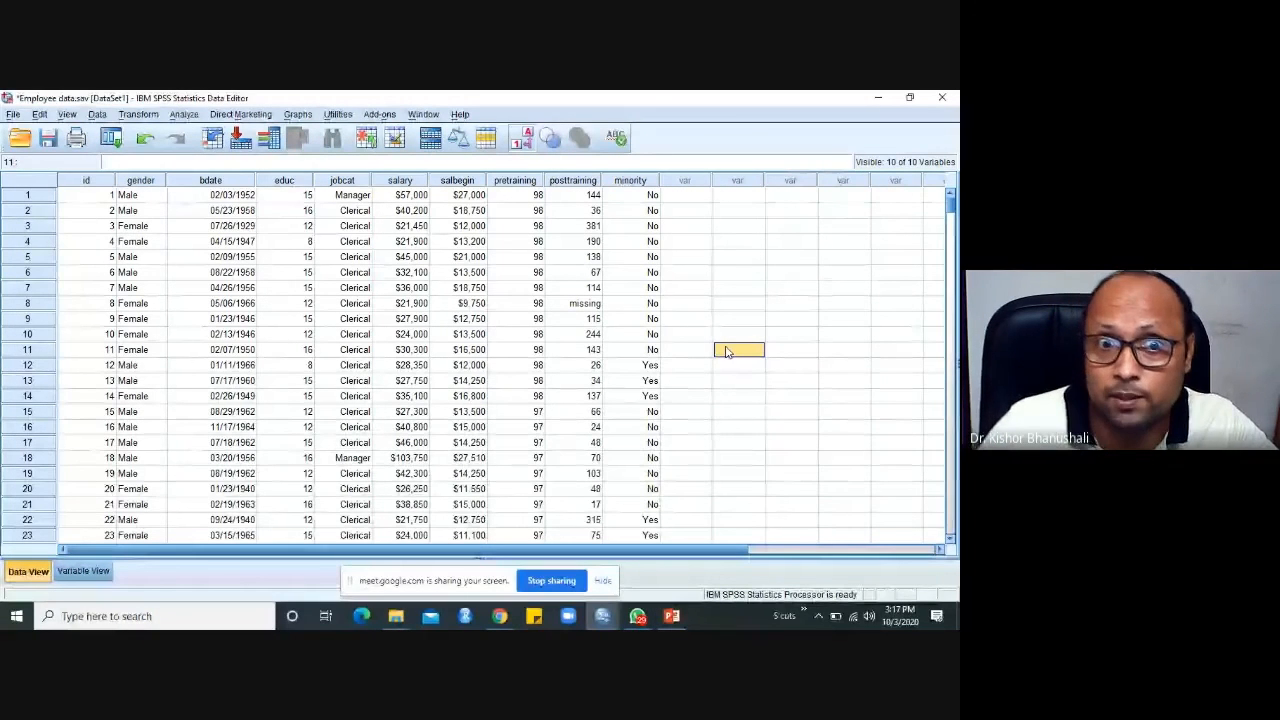
click(342, 180)
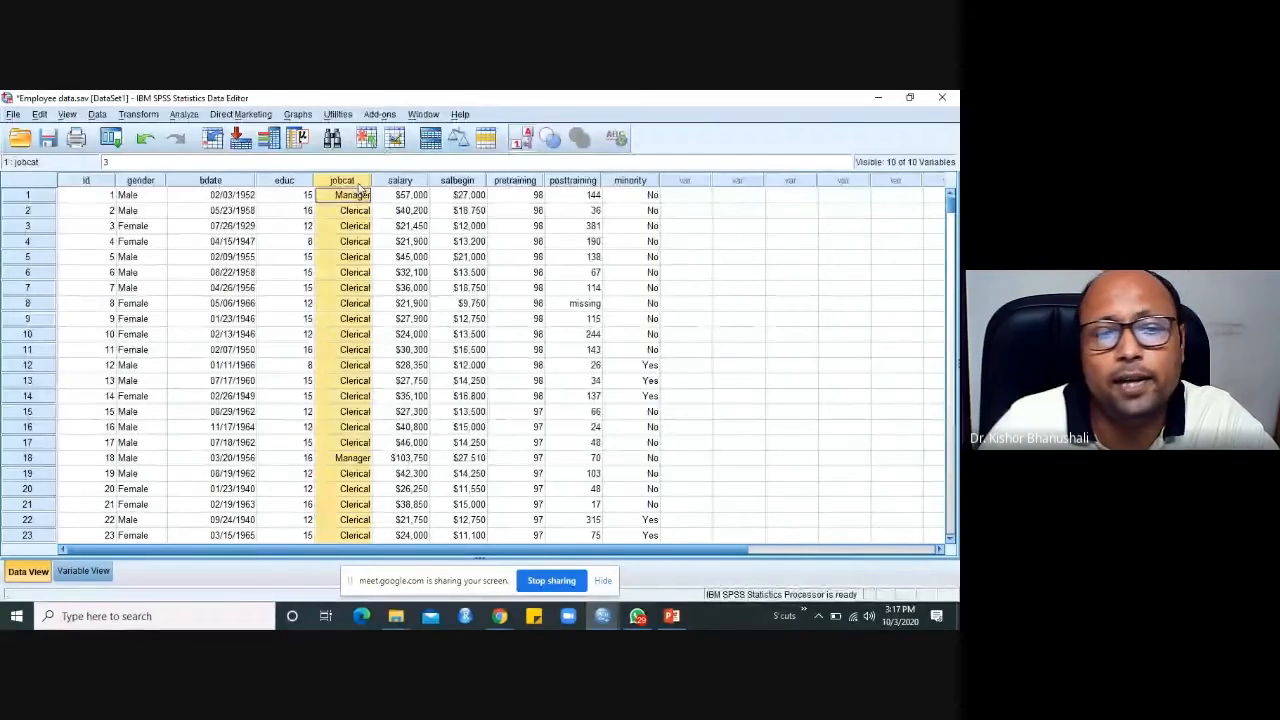
click(145, 181)
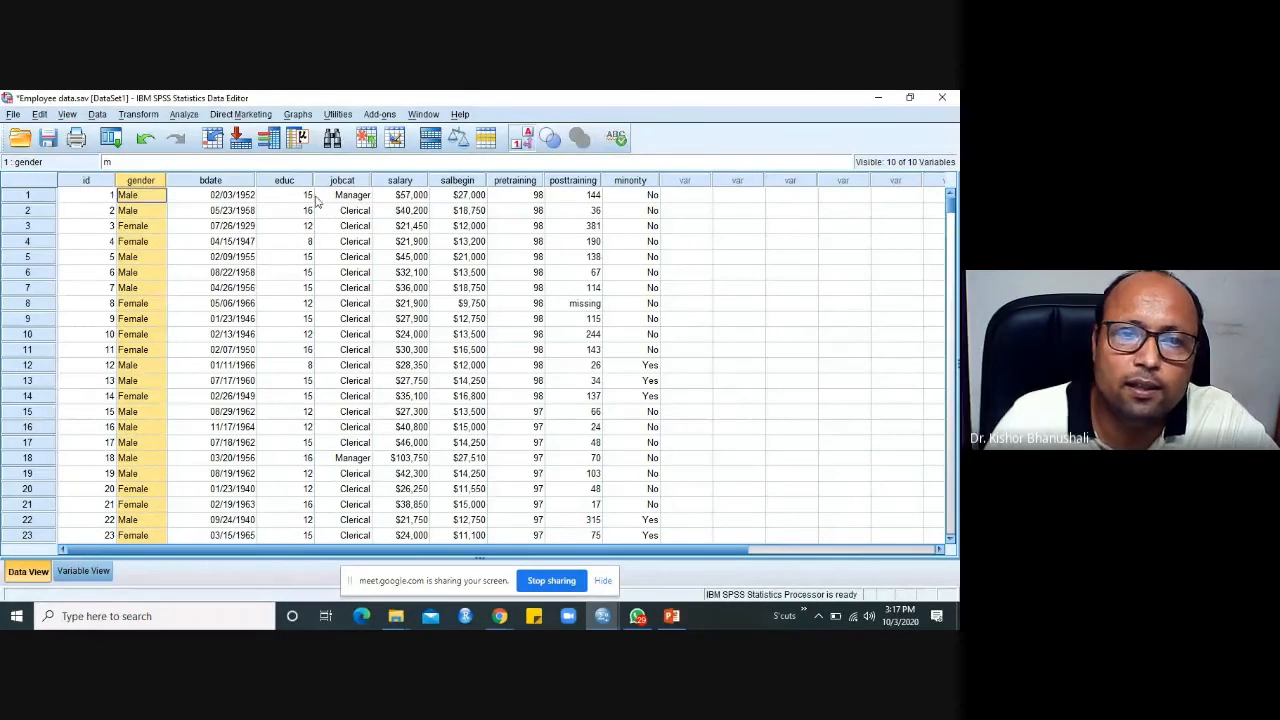
click(341, 181)
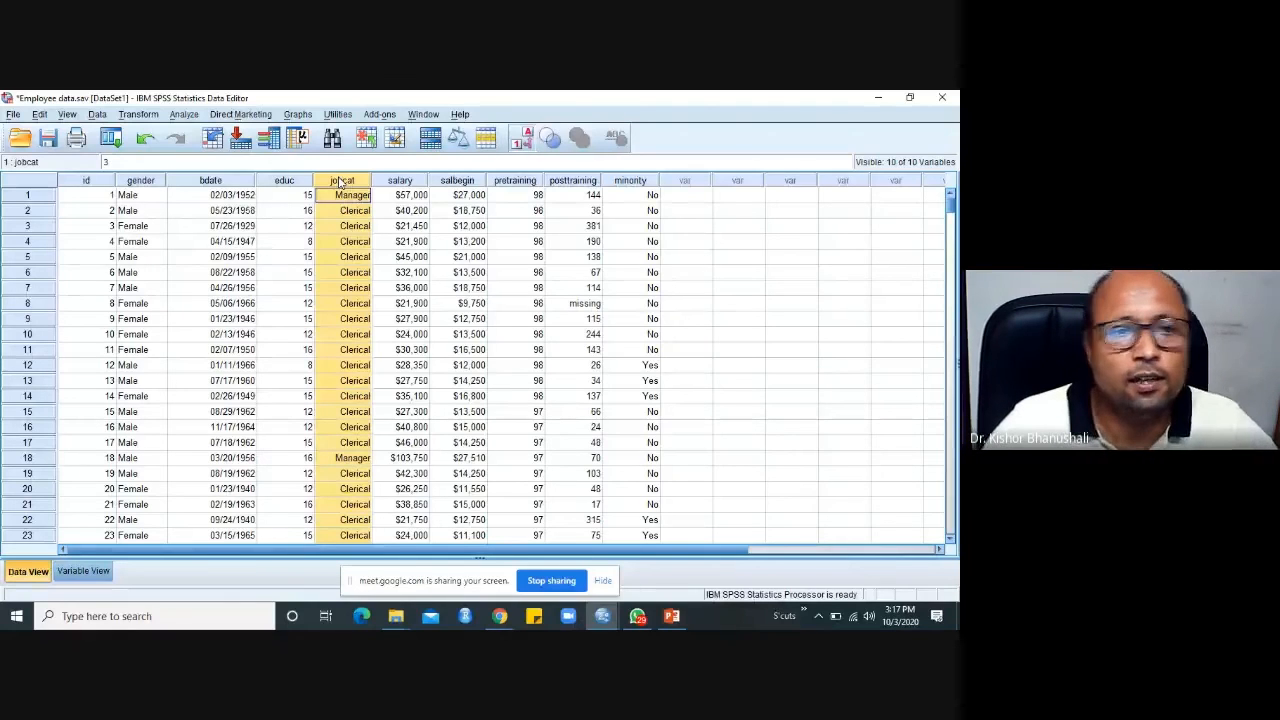
Set up a Crosstabs analysis with Gender as the row variable and Employment Category as the column variable.
click(190, 116)
mouse_move(238, 116)
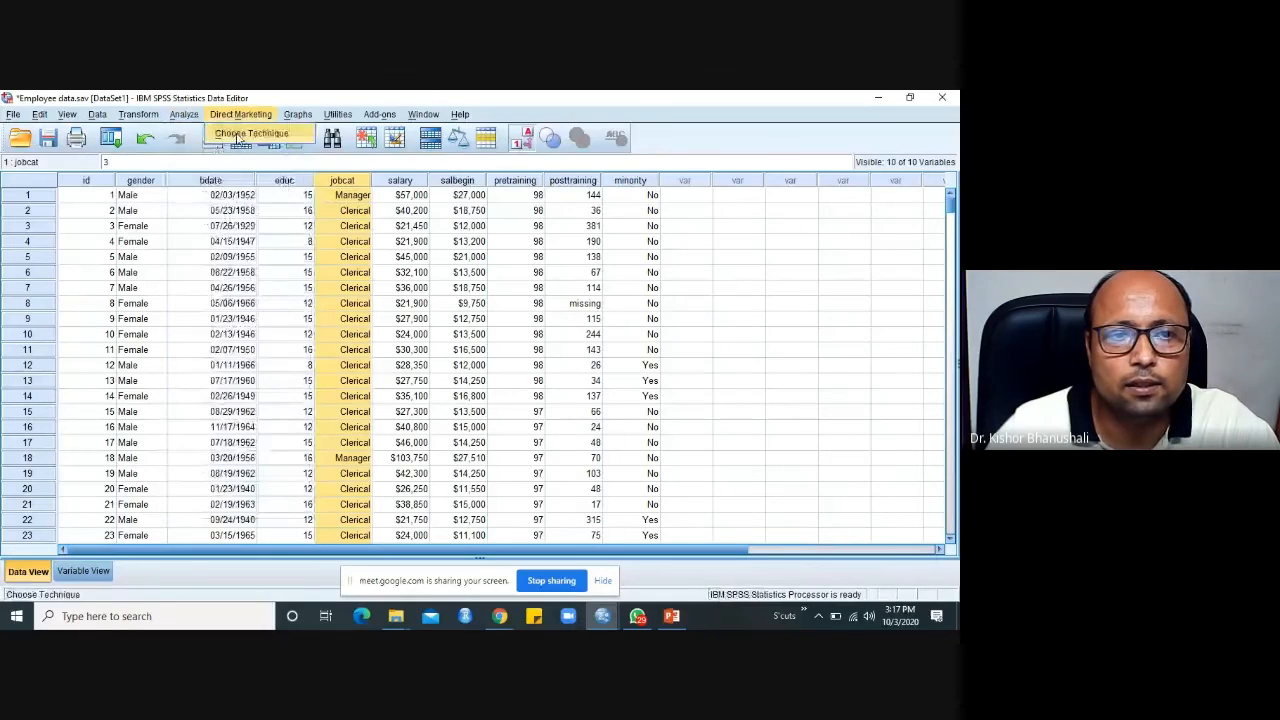
mouse_move(184, 114)
mouse_move(240, 148)
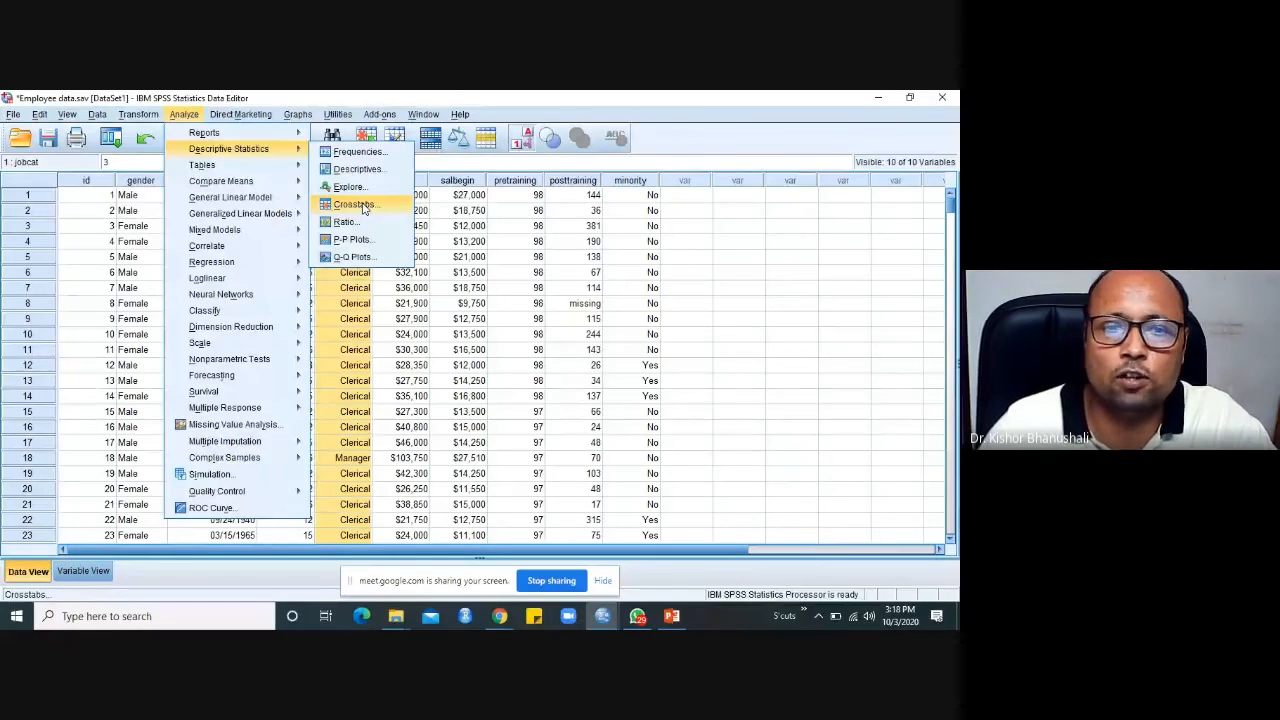
click(354, 205)
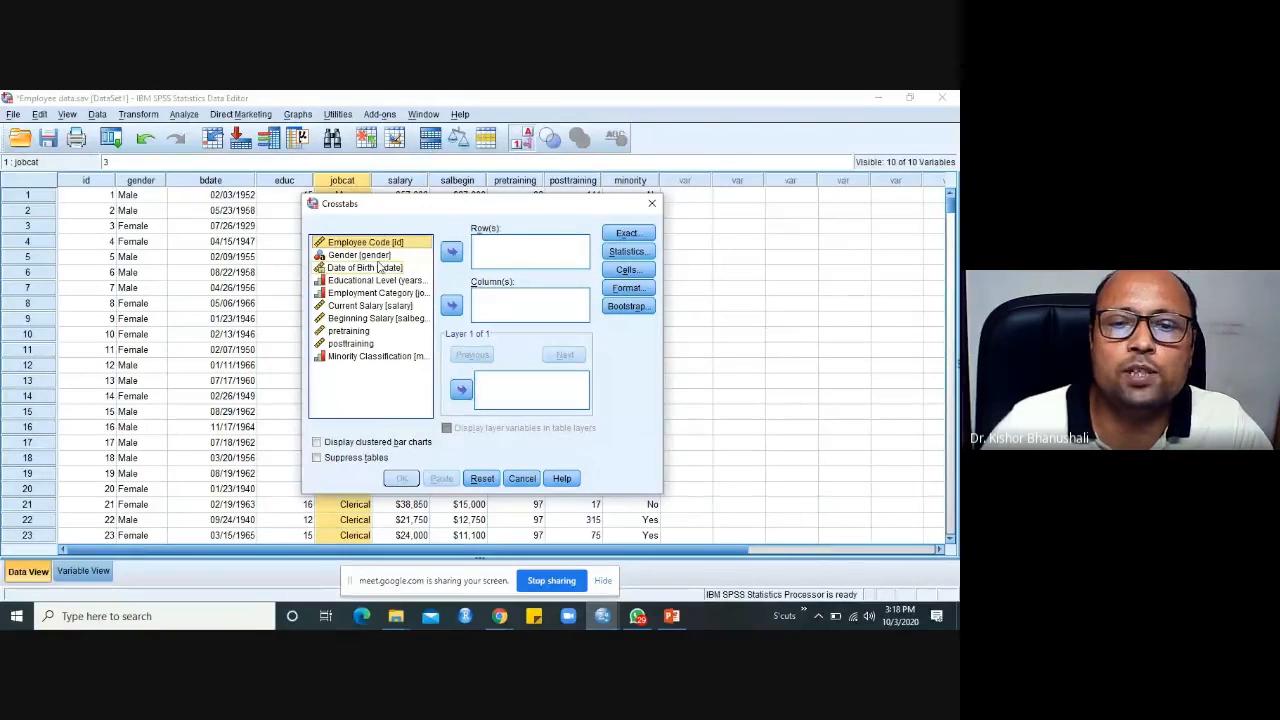
click(374, 256)
click(453, 253)
click(376, 280)
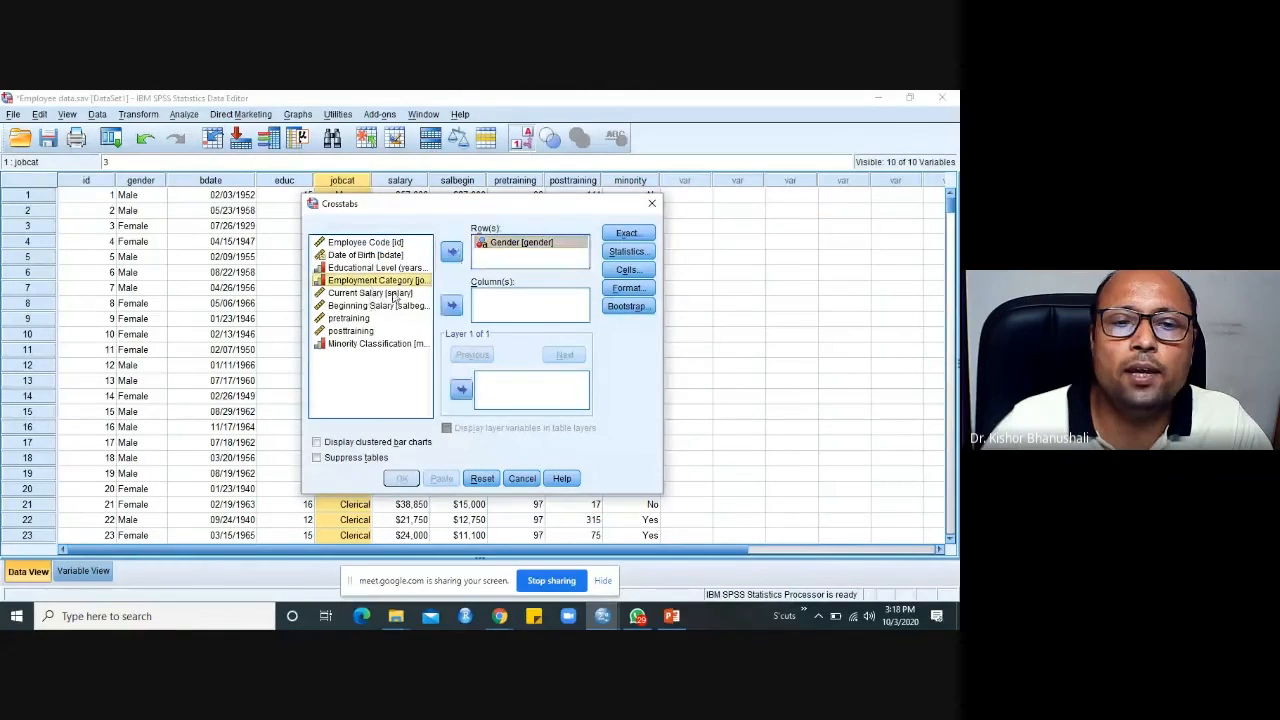
click(453, 306)
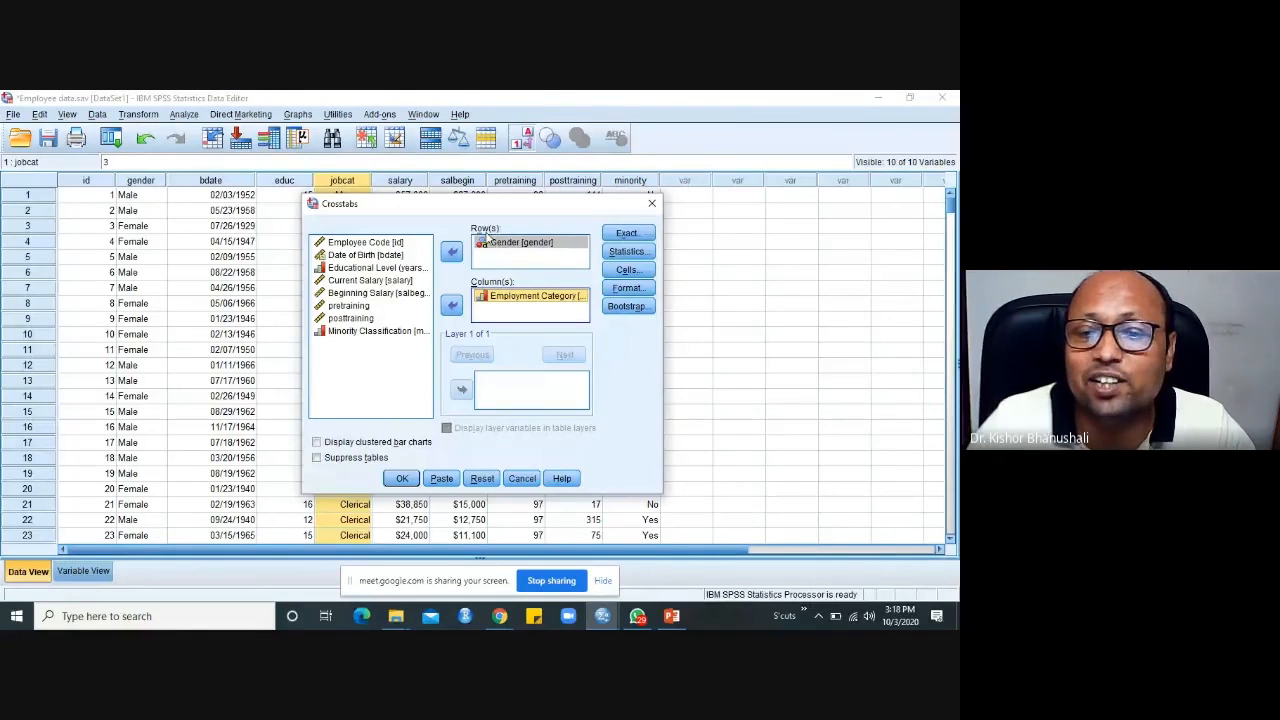
Add row percentages and clustered bar charts to the crosstabulation and run it.
click(627, 270)
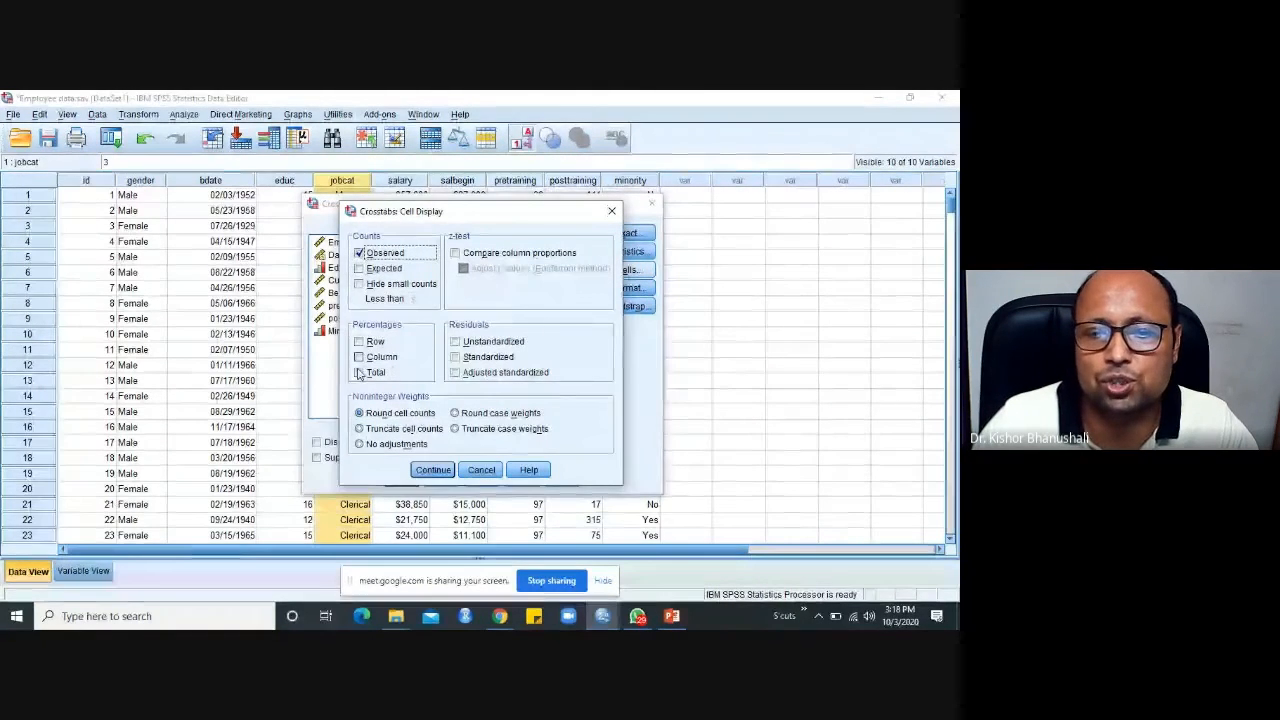
click(360, 342)
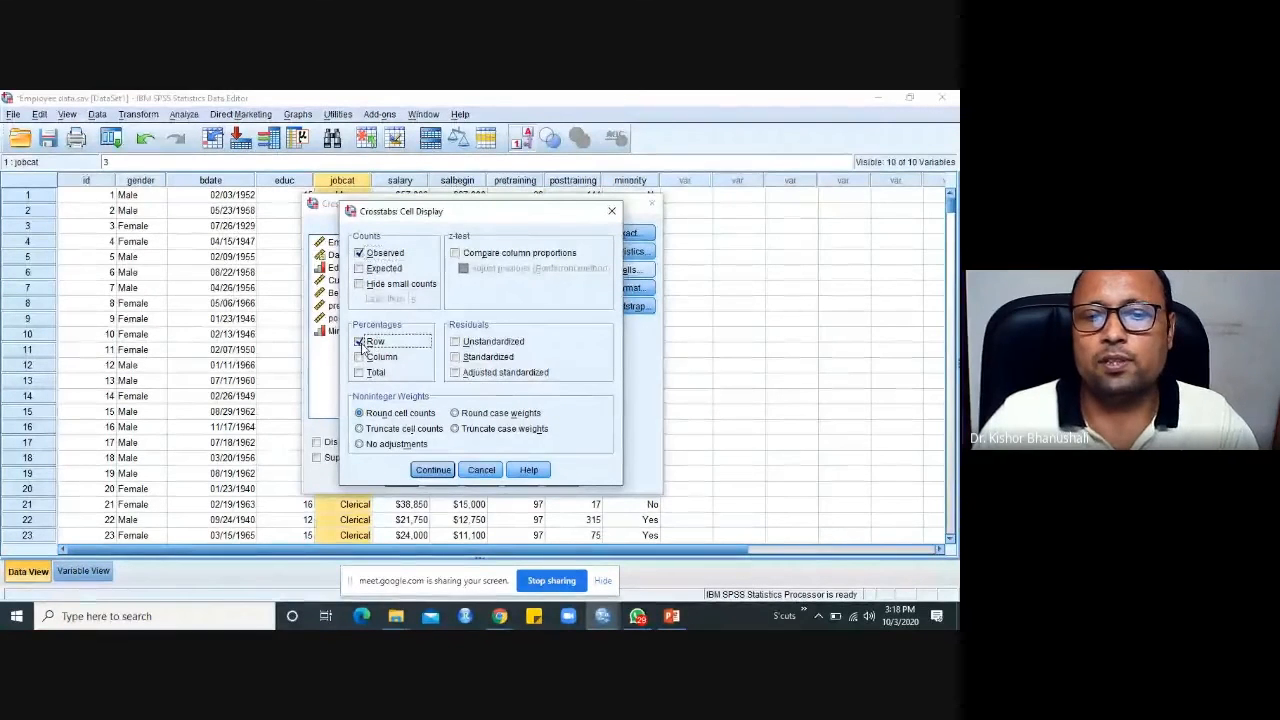
click(427, 470)
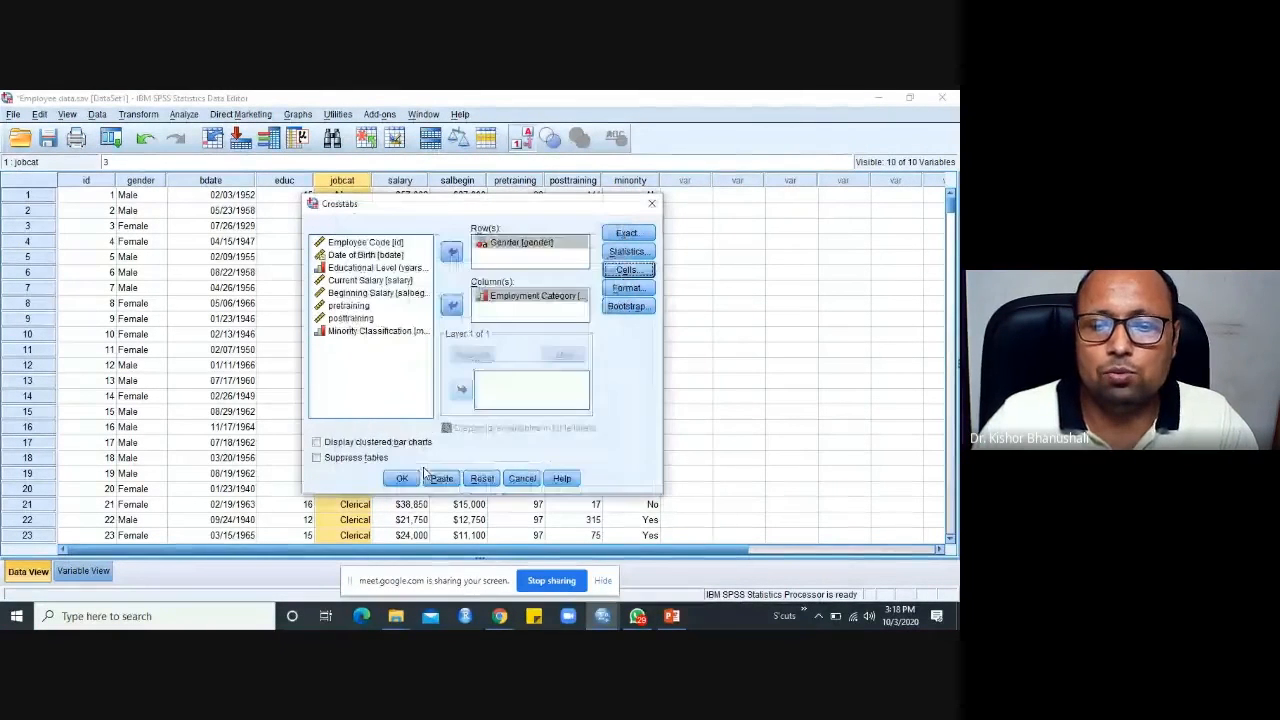
click(318, 444)
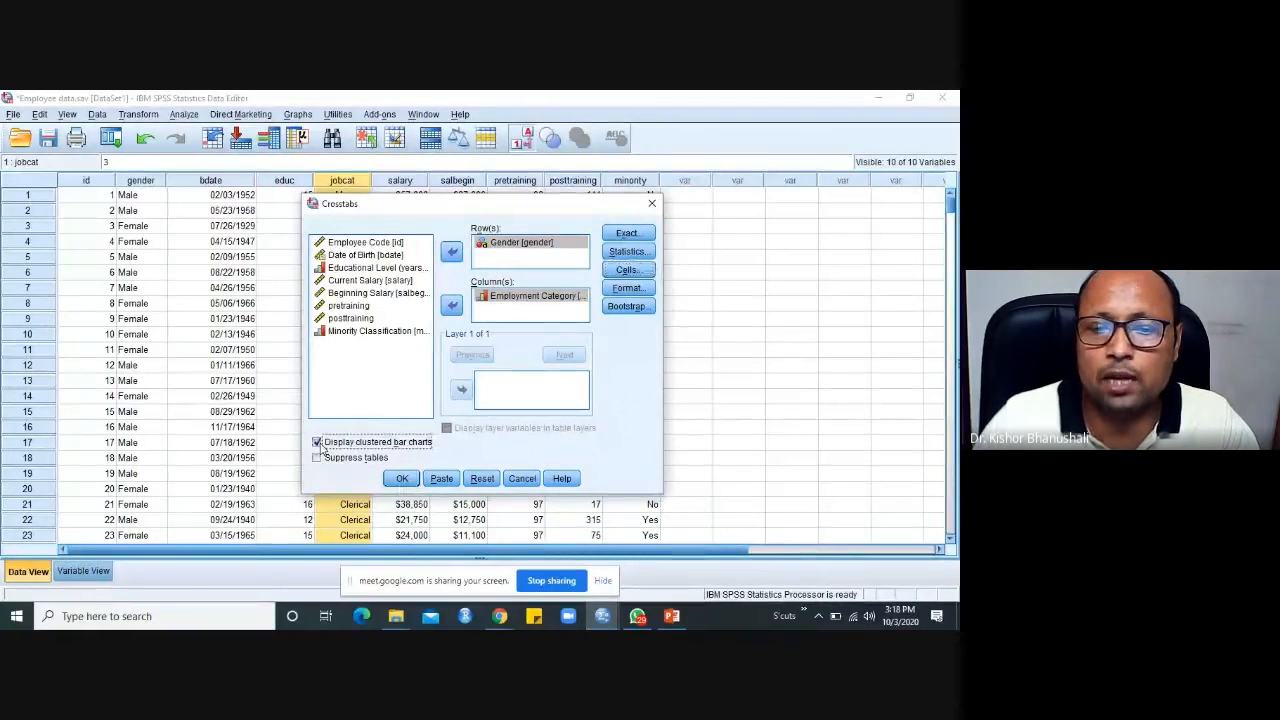
click(404, 479)
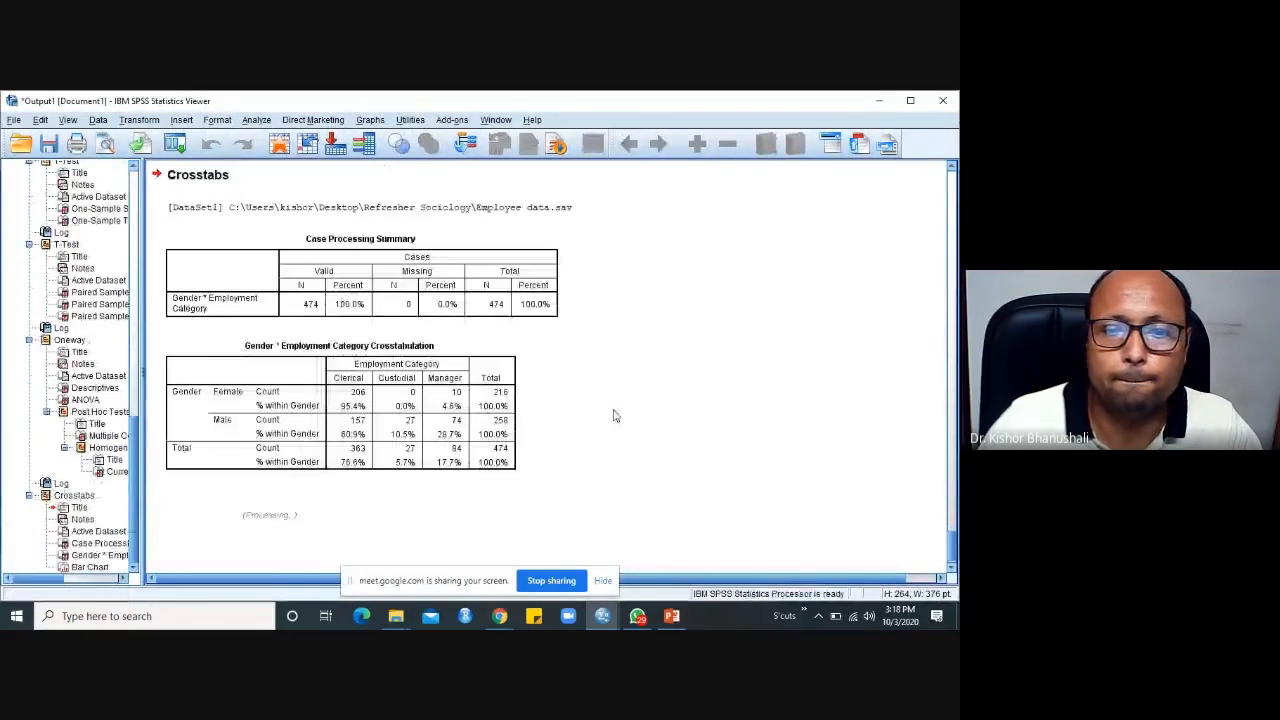
Examine the Gender by Employment Category crosstabulation's counts and row percentages along with its clustered bar chart.
scroll(613, 417, down, 3)
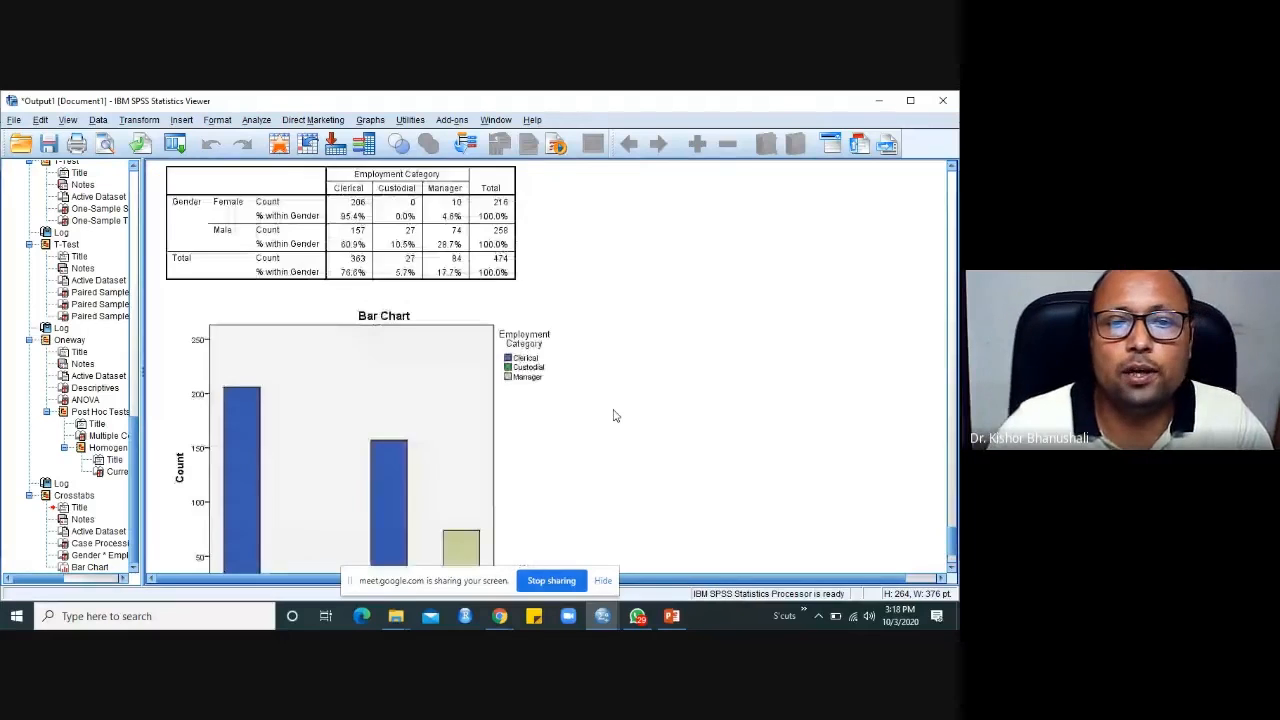
scroll(611, 418, up, 2)
scroll(609, 422, down, 5)
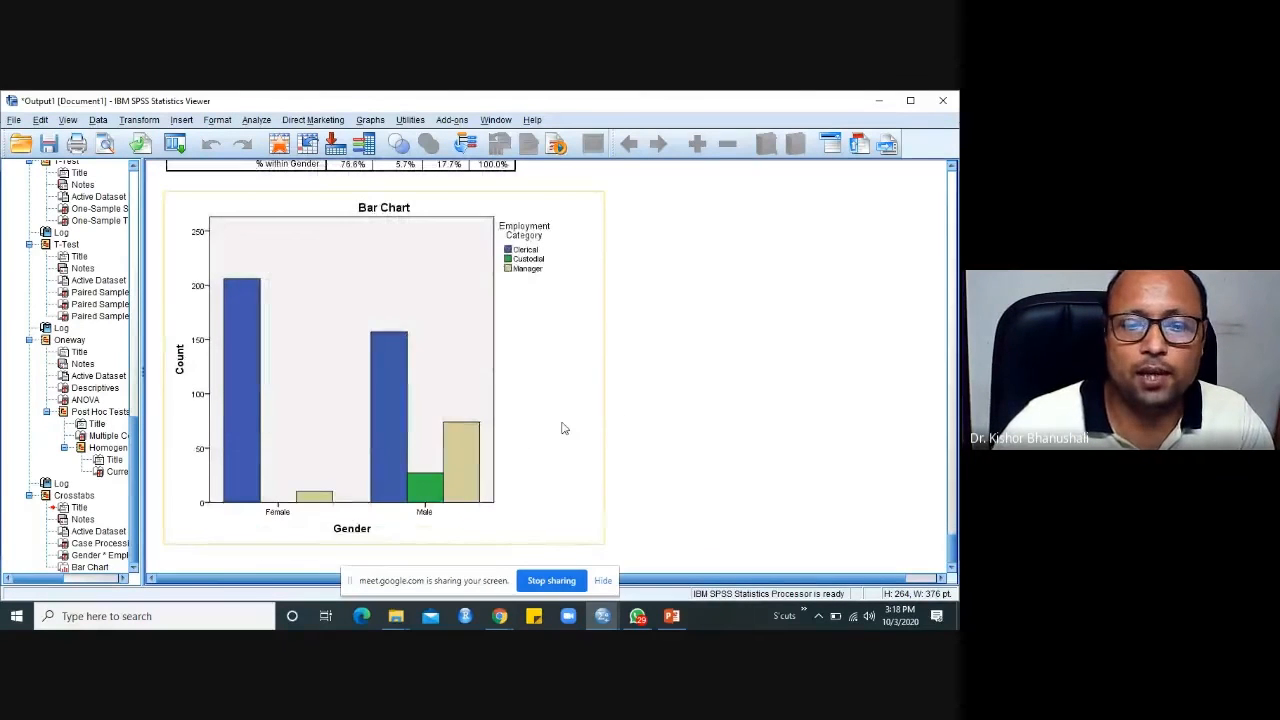
scroll(563, 423, up, 3)
click(467, 367)
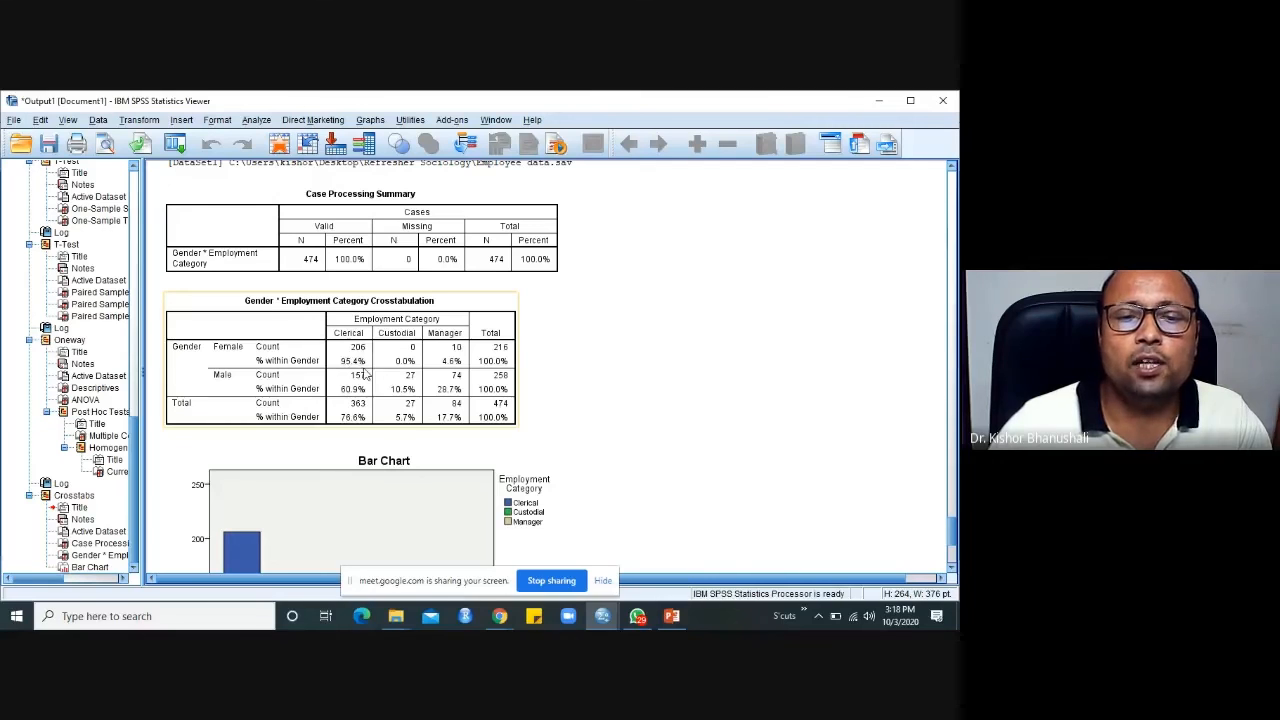
click(450, 365)
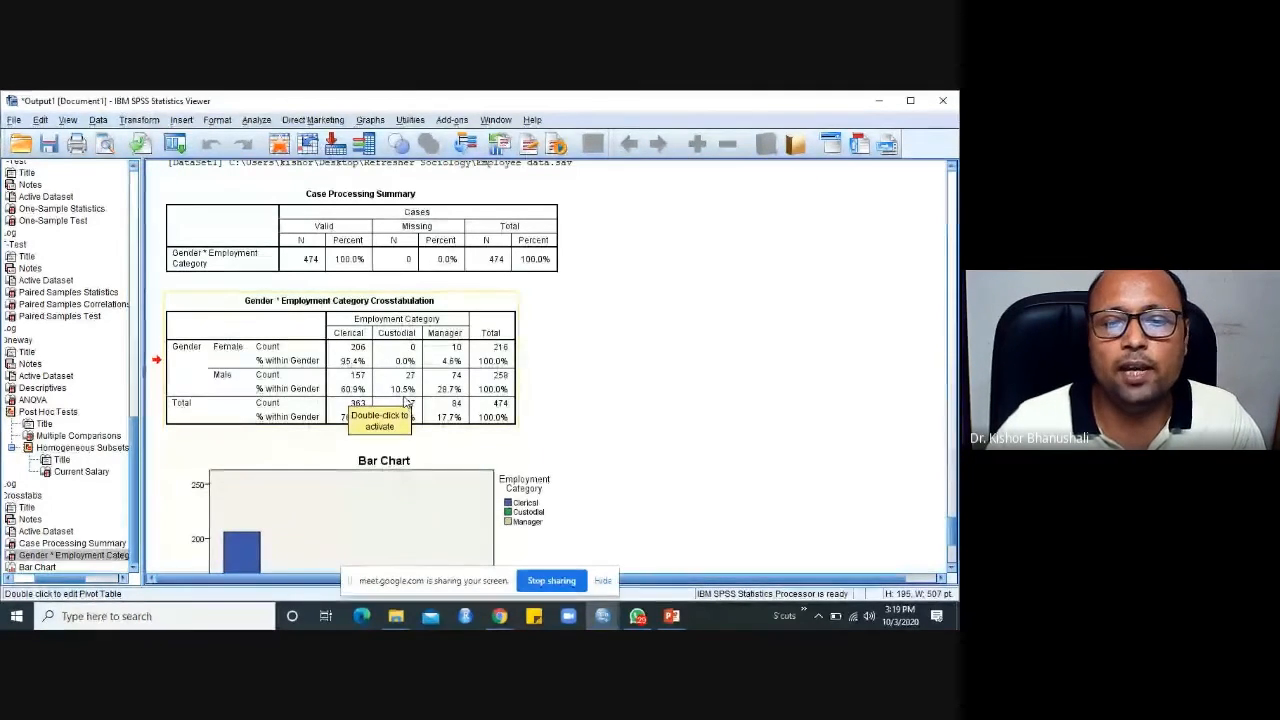
click(437, 402)
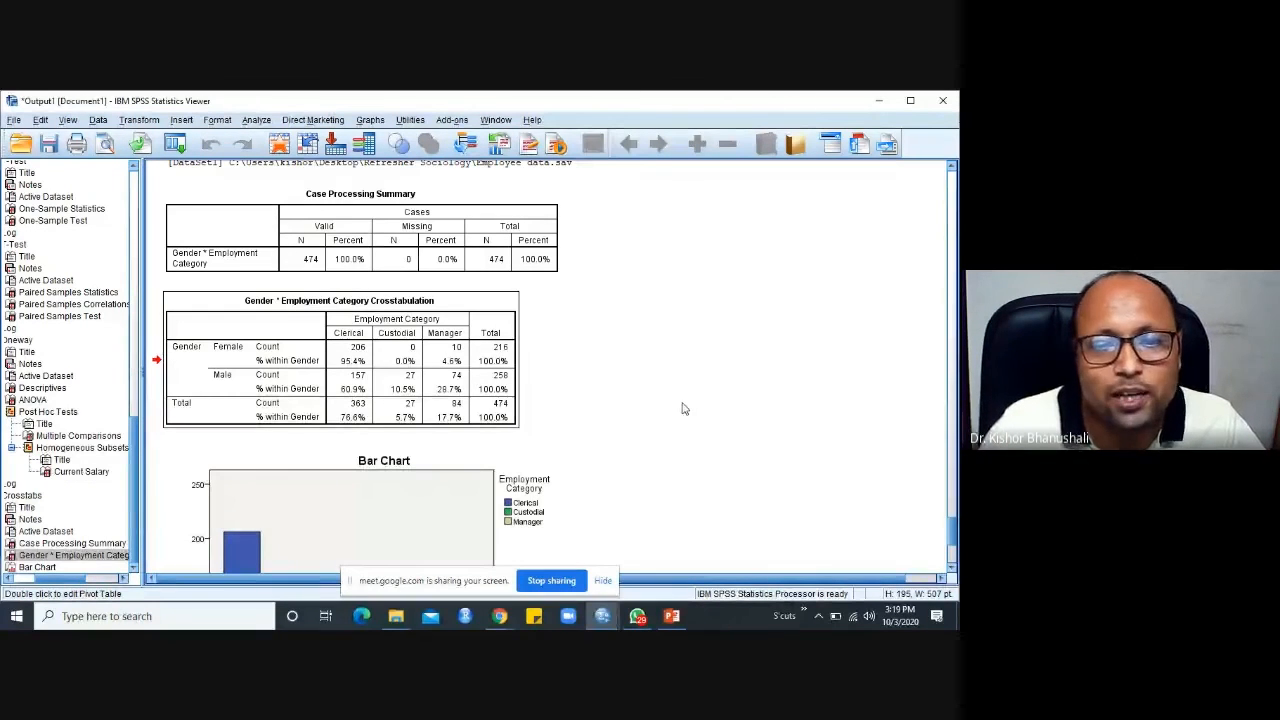
Add the Chi-square statistic to the Gender by Employment Category crosstabulation and run it again.
click(256, 119)
mouse_move(345, 157)
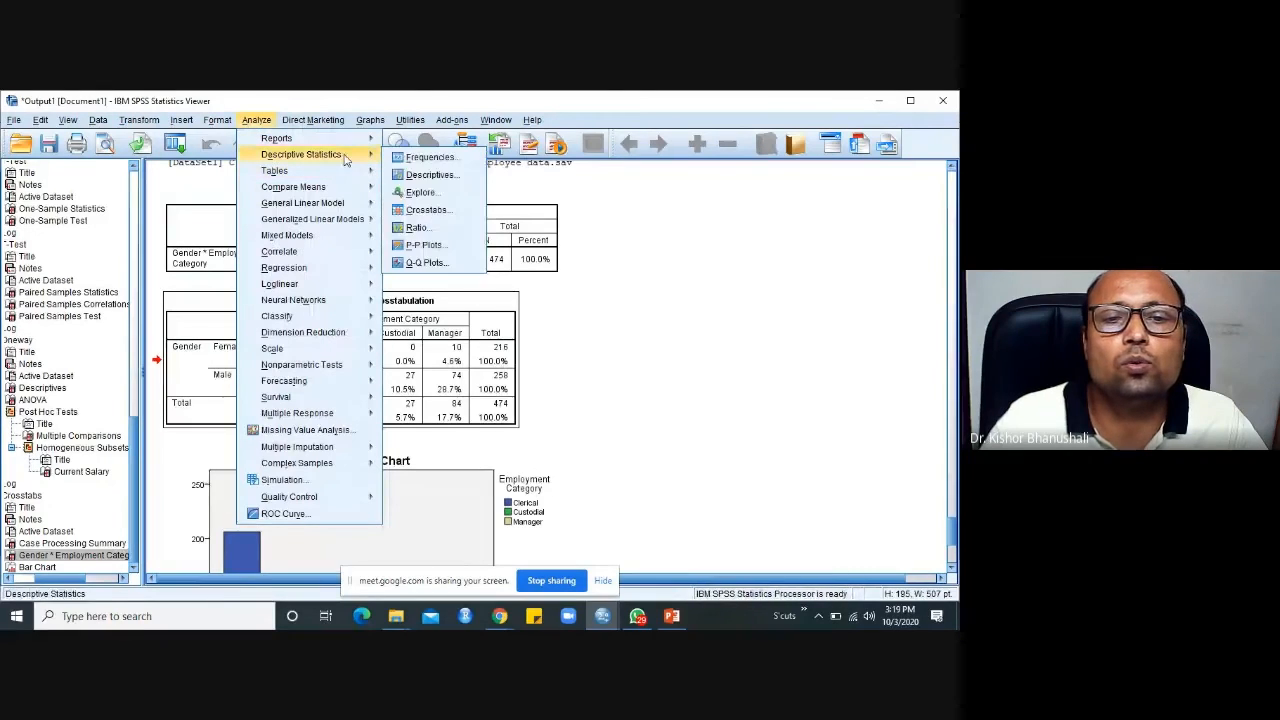
click(433, 212)
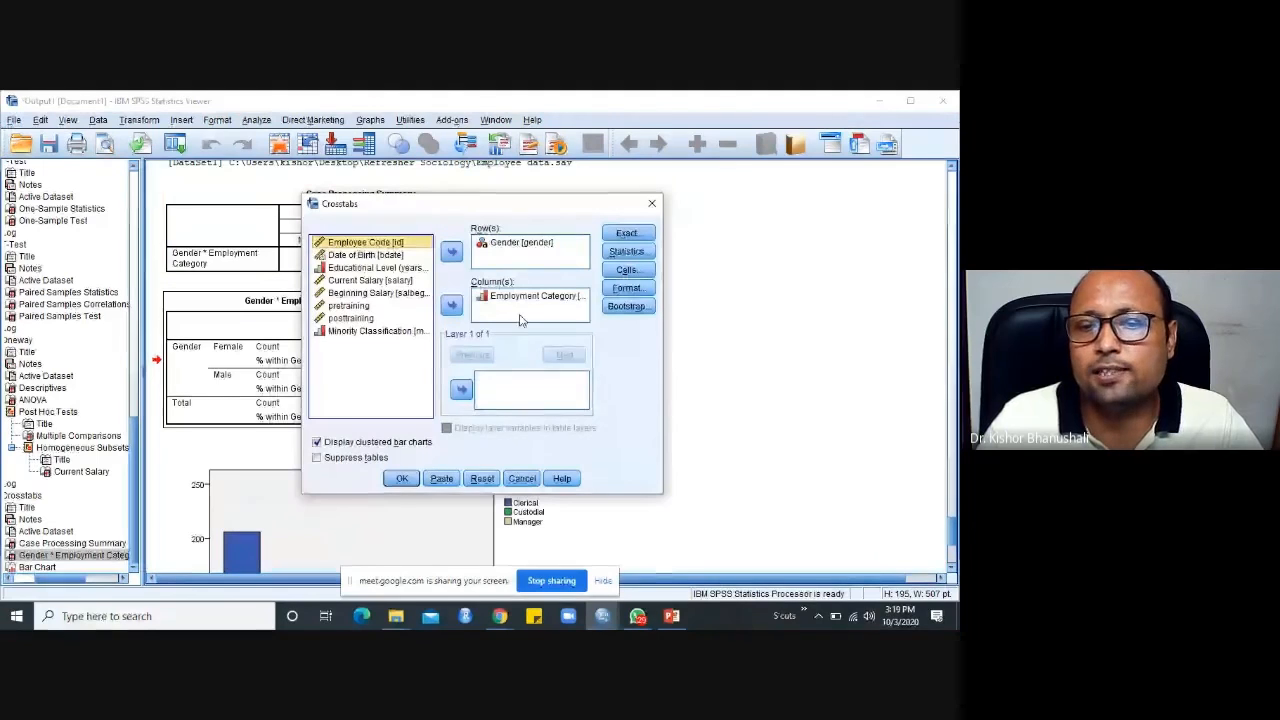
click(623, 252)
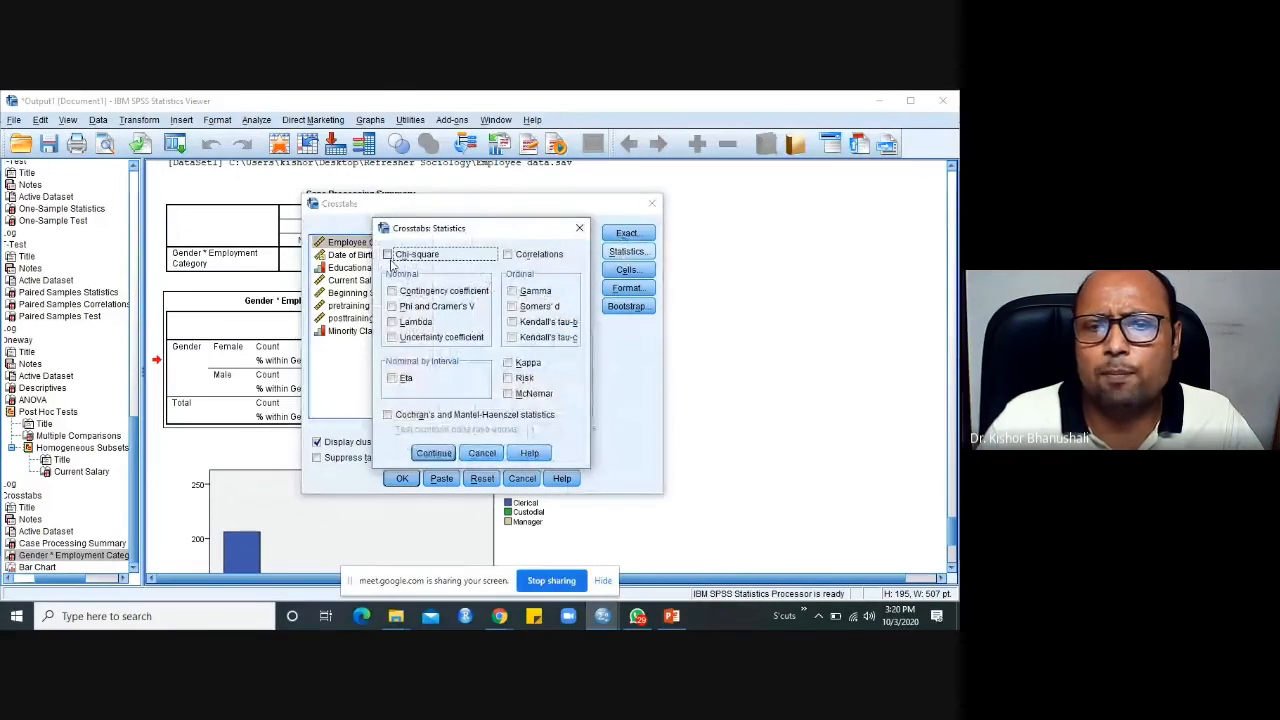
click(389, 256)
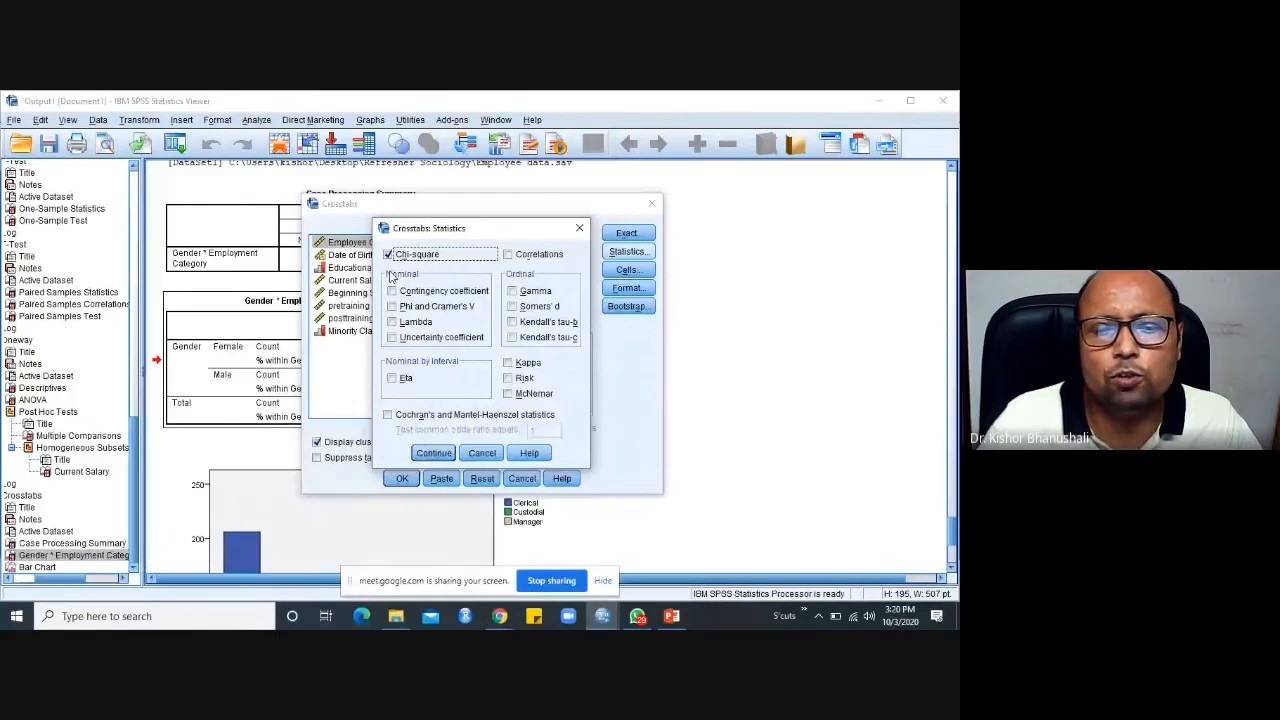
click(433, 453)
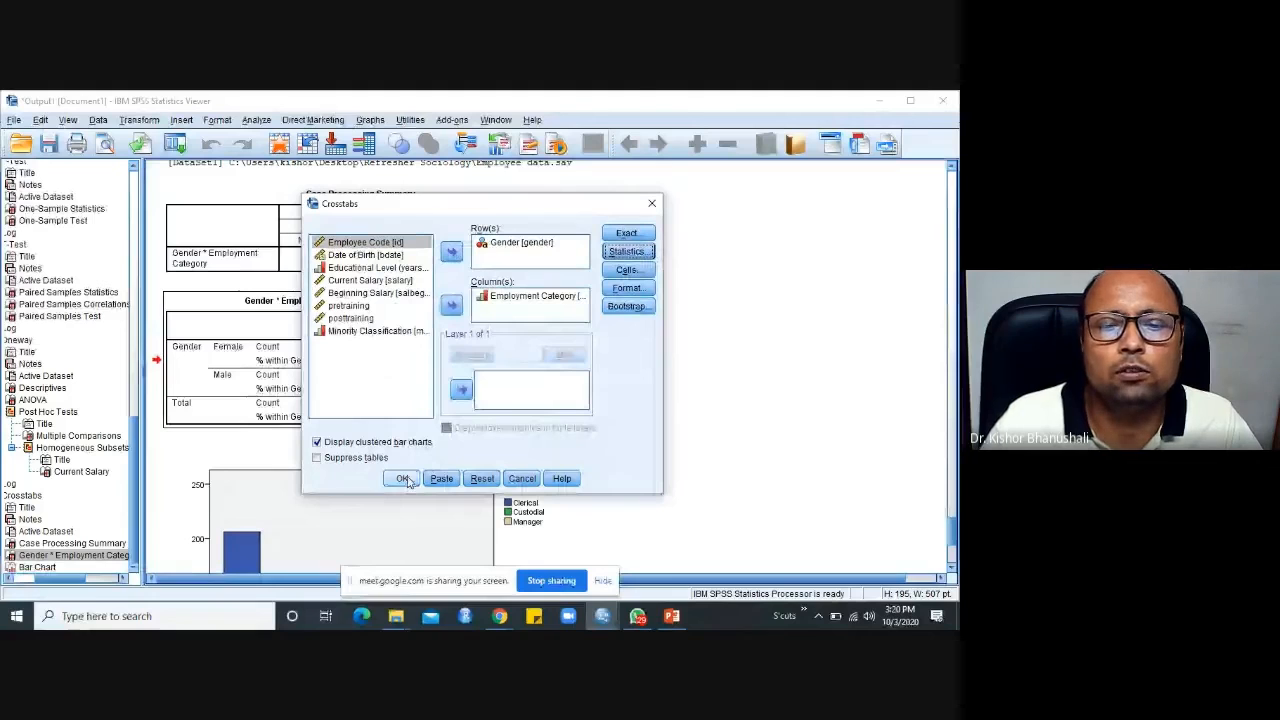
click(402, 479)
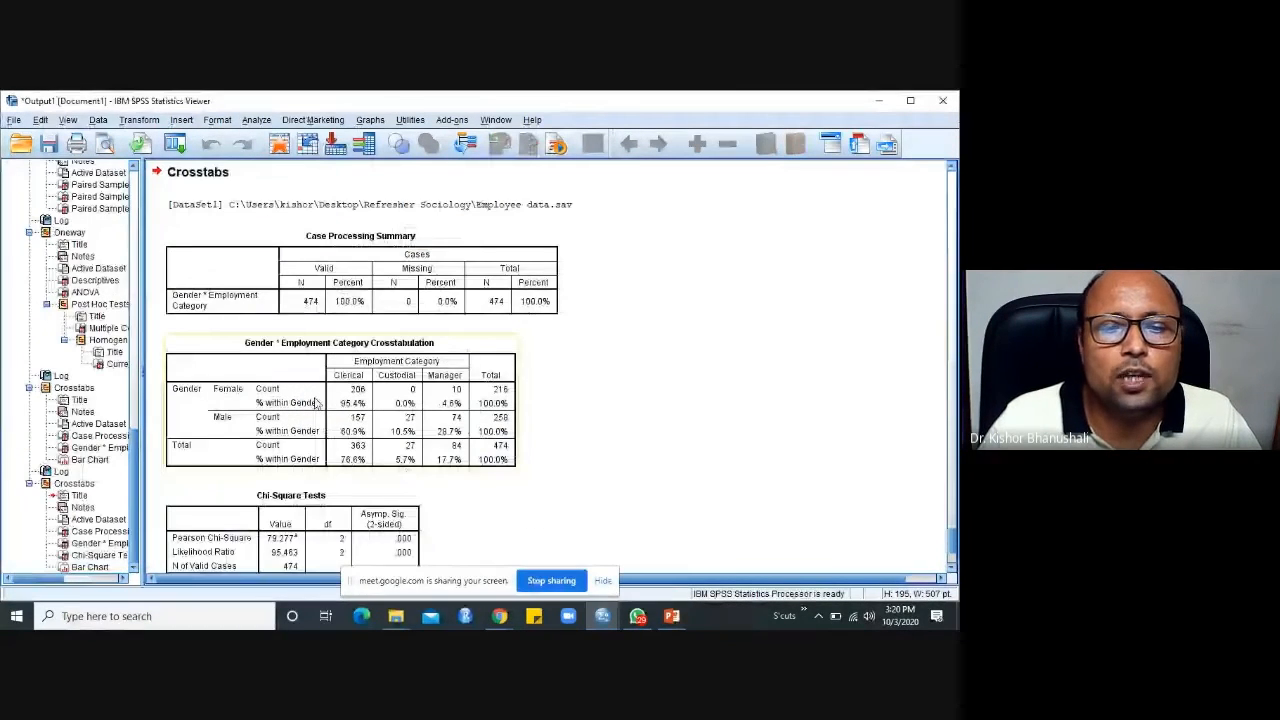
Examine the Chi-Square Tests table together with the crosstabulation for the significance of the association between gender and employment category.
click(316, 402)
scroll(353, 433, down, 3)
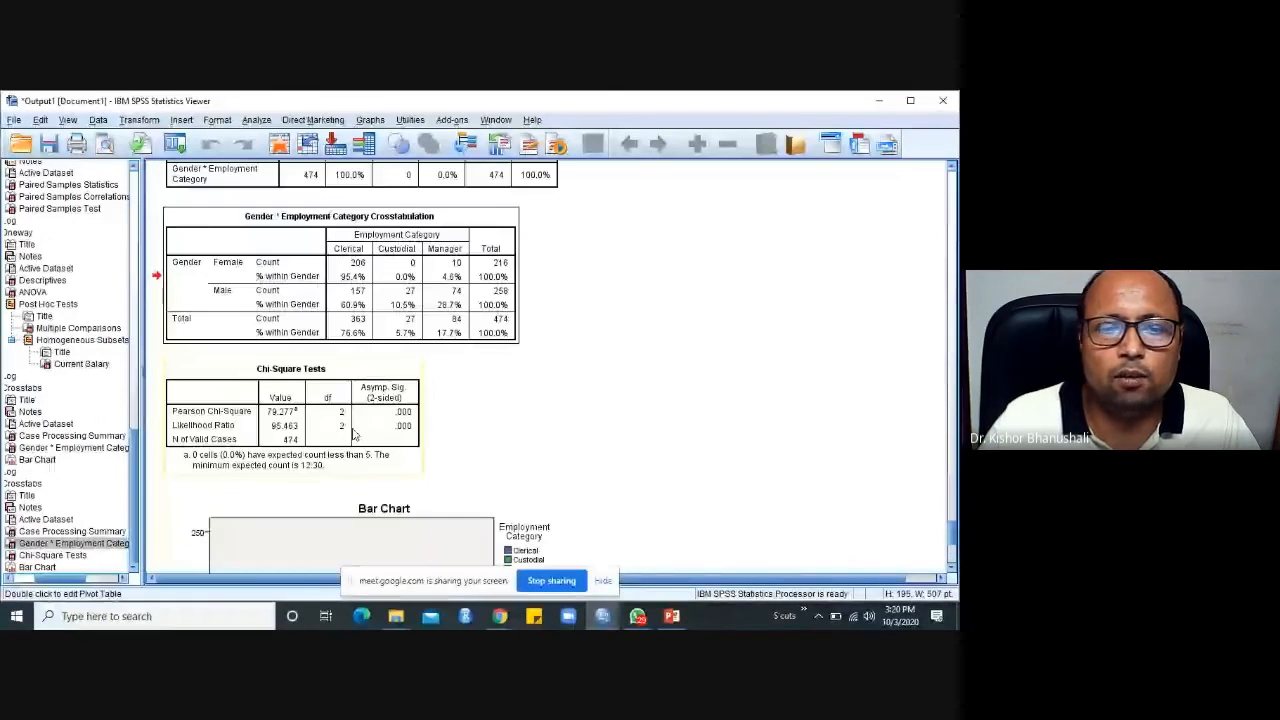
click(353, 433)
scroll(414, 423, down, 4)
scroll(414, 423, up, 3)
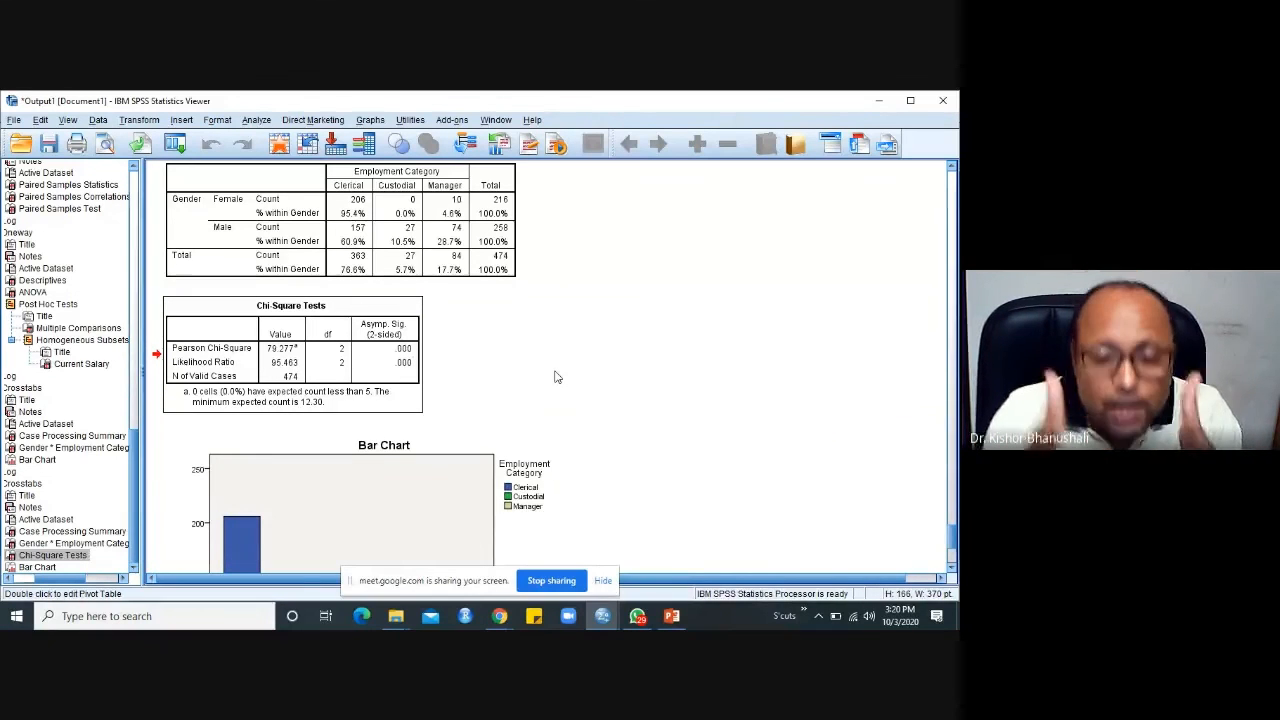
scroll(558, 380, up, 1)
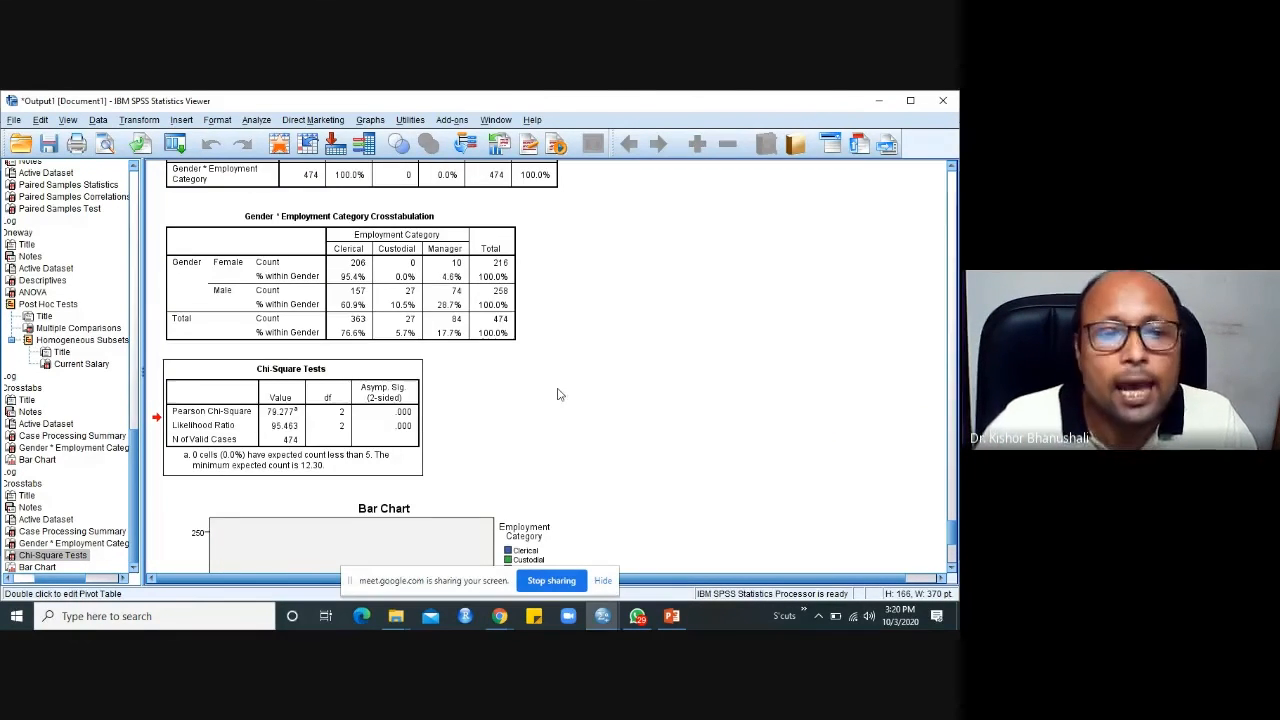